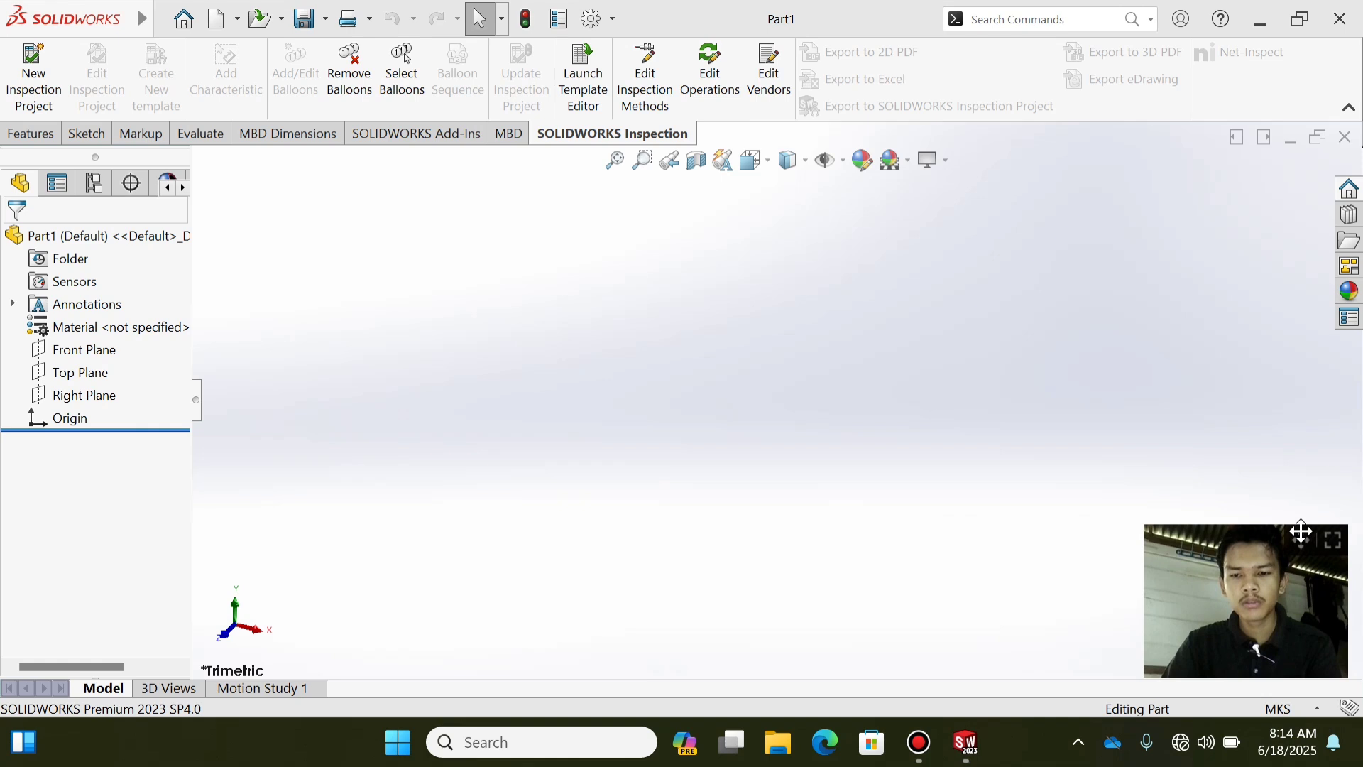
{"action": "left_click_drag", "start_coordinate": [1302, 533], "coordinate": [1310, 568]}
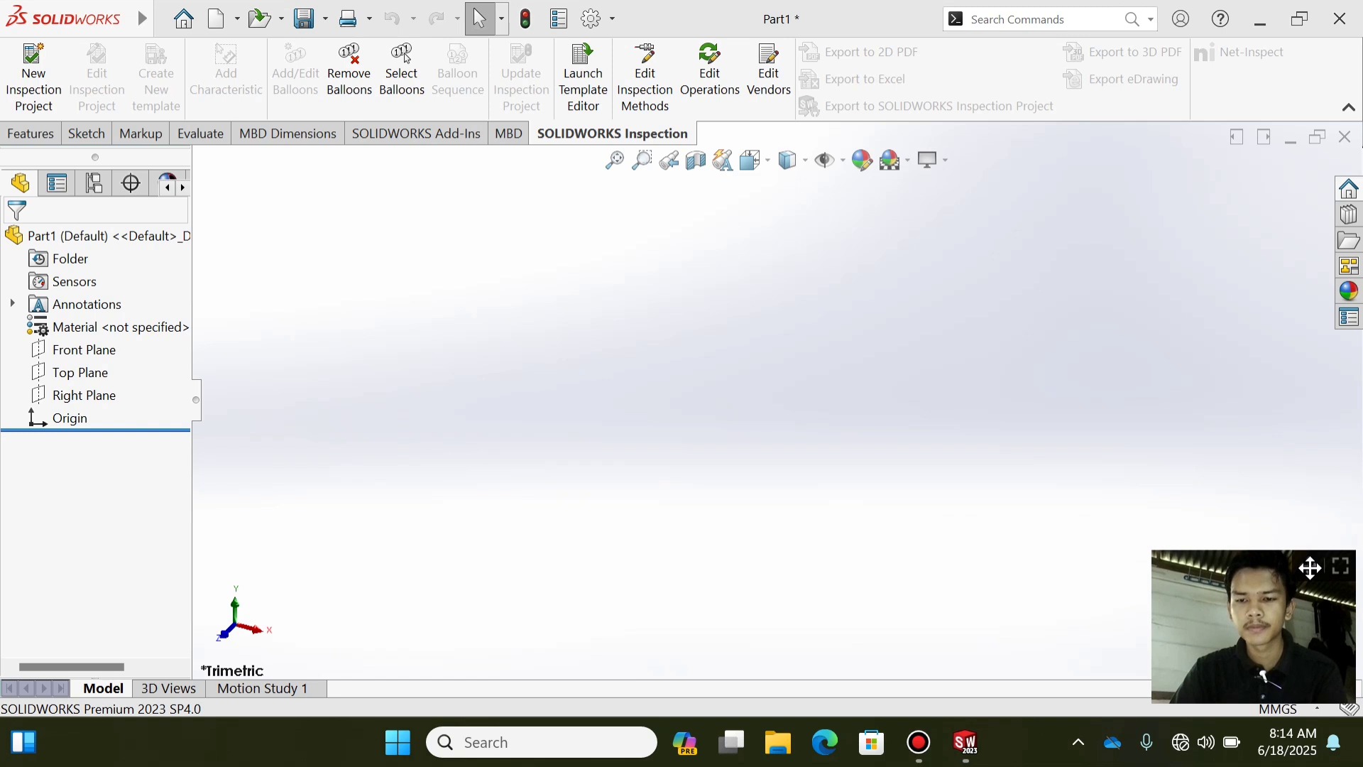
- On the Front Plane, sketch an open four-line profile cornered at the origin, with a tangent arc from the top line crossing the far vertical line
{"action": "left_click", "coordinate": [83, 349]}
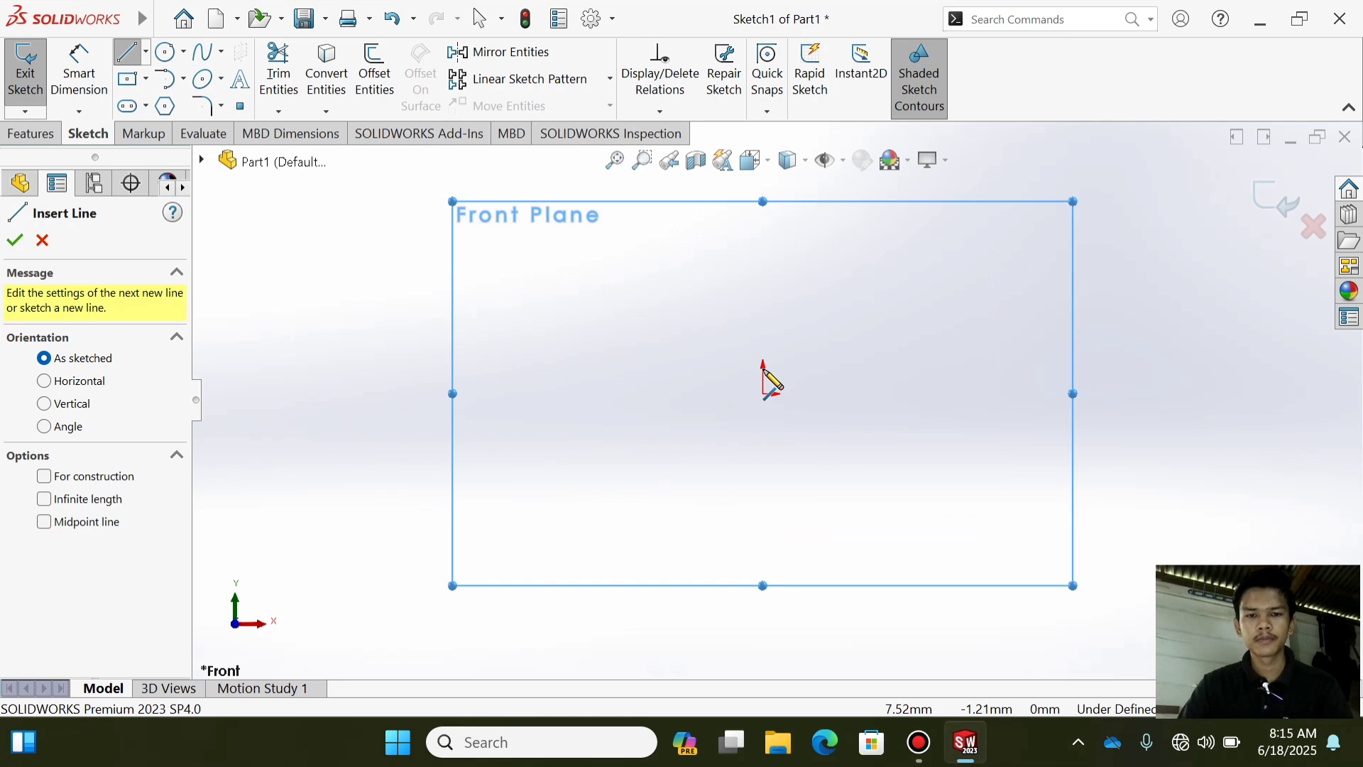
{"action": "left_click", "coordinate": [764, 323]}
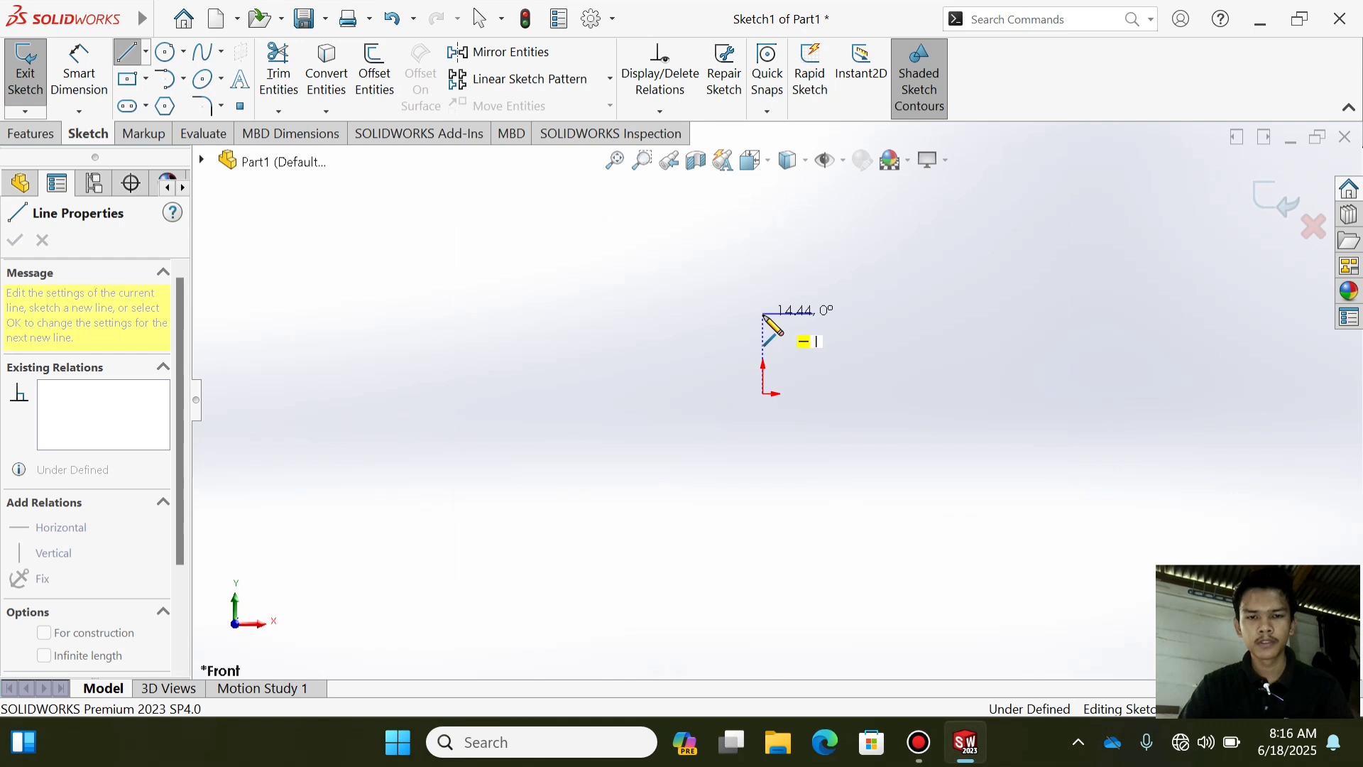
{"action": "left_click", "coordinate": [764, 394]}
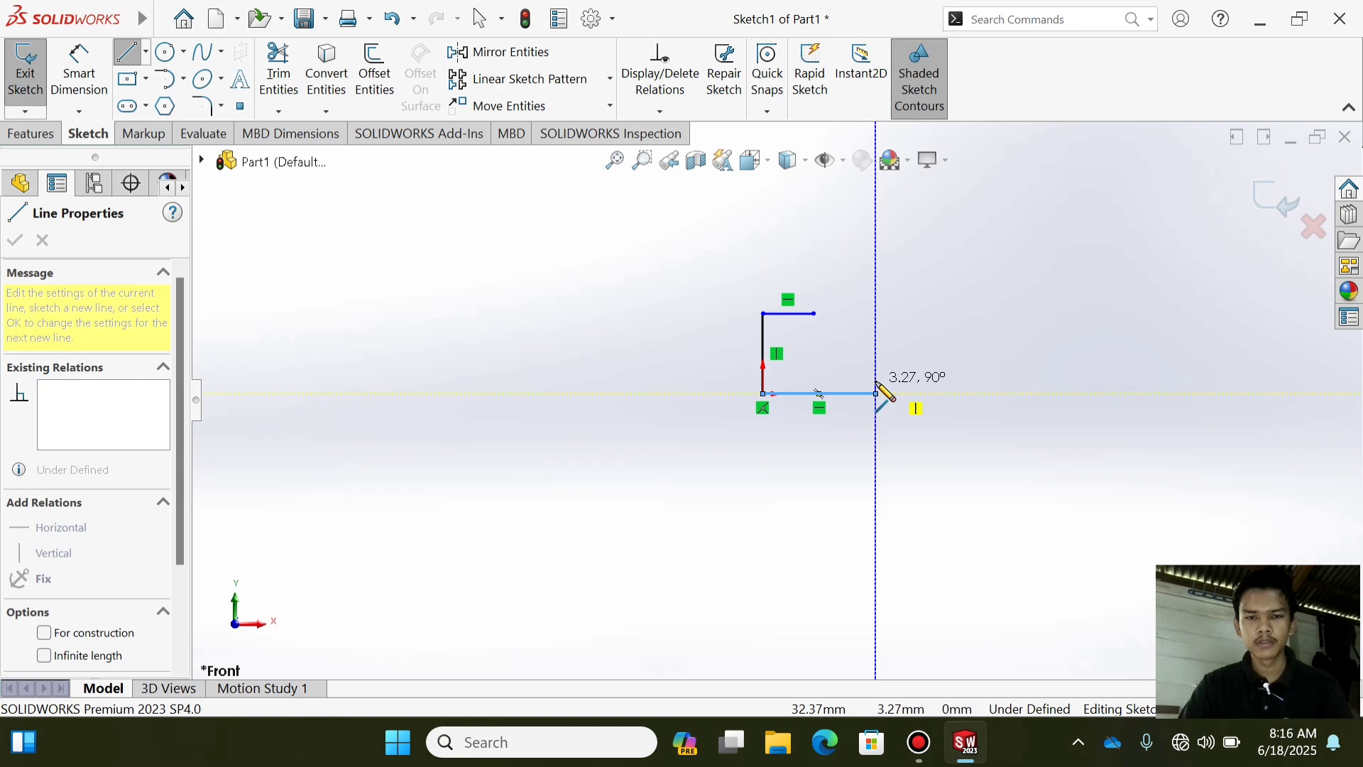
{"action": "left_click", "coordinate": [877, 394]}
{"action": "left_click", "coordinate": [878, 304]}
{"action": "key", "text": "Escape"}
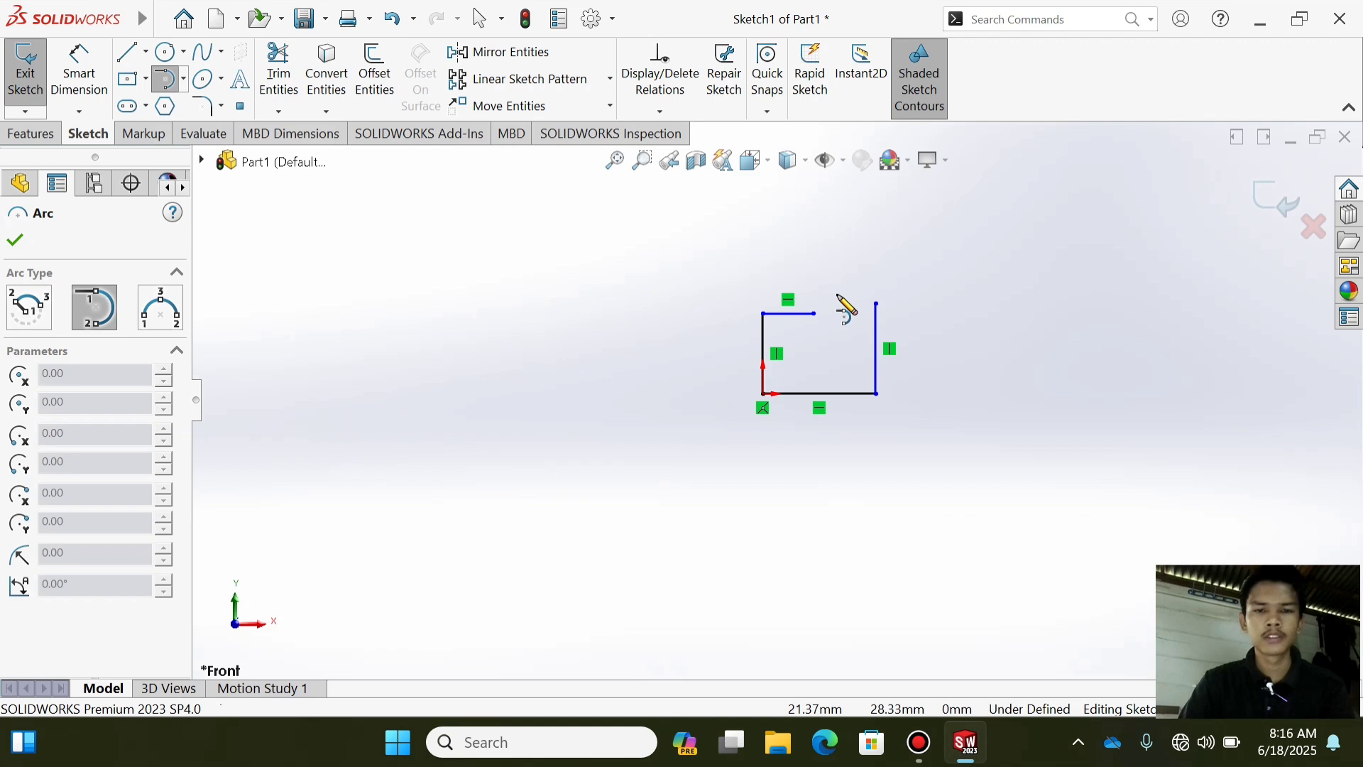
{"action": "left_click", "coordinate": [814, 313]}
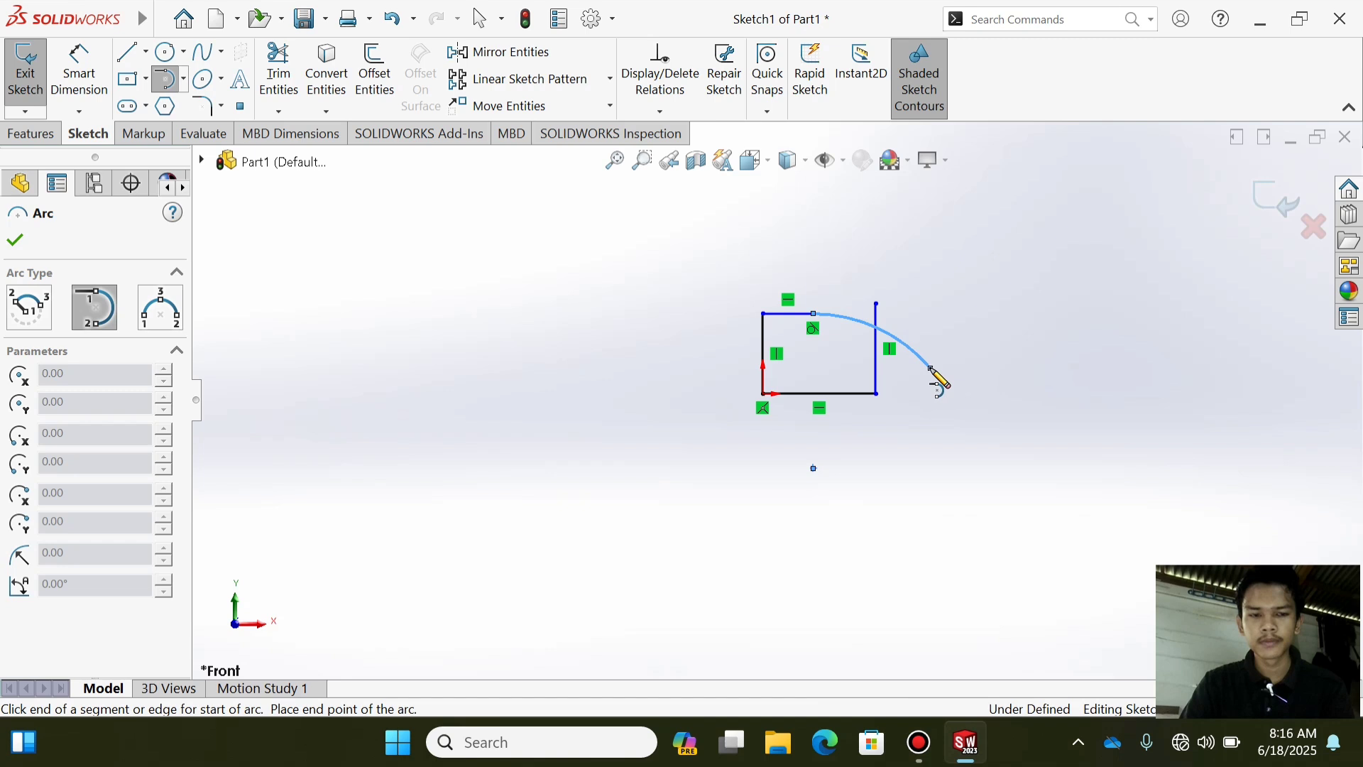
{"action": "left_click", "coordinate": [931, 369]}
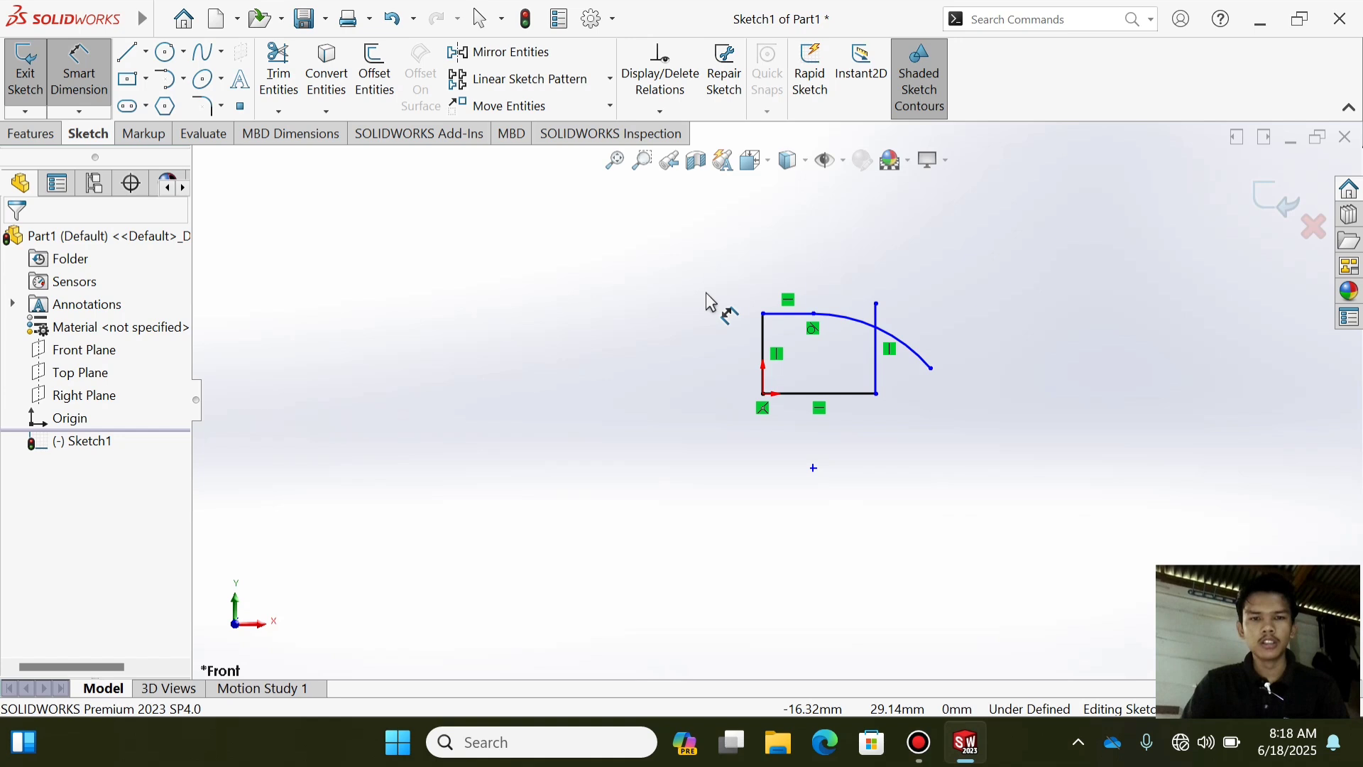
- Dimension the profile's top line as 16 mm, the vertical line at the origin as 25 mm, and the bottom line as 50 mm
{"action": "left_click", "coordinate": [763, 313]}
{"action": "left_click", "coordinate": [814, 313]}
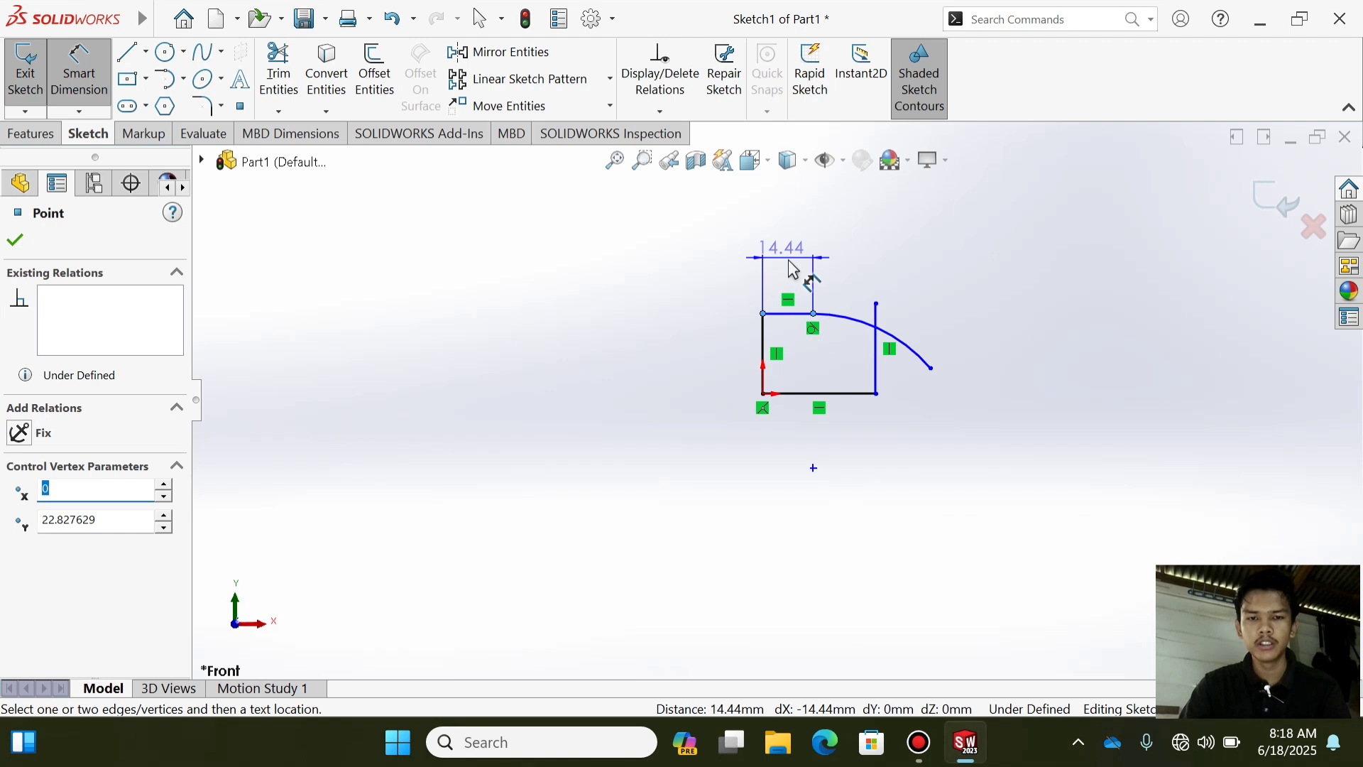
{"action": "left_click", "coordinate": [793, 269]}
{"action": "type", "text": "16"}
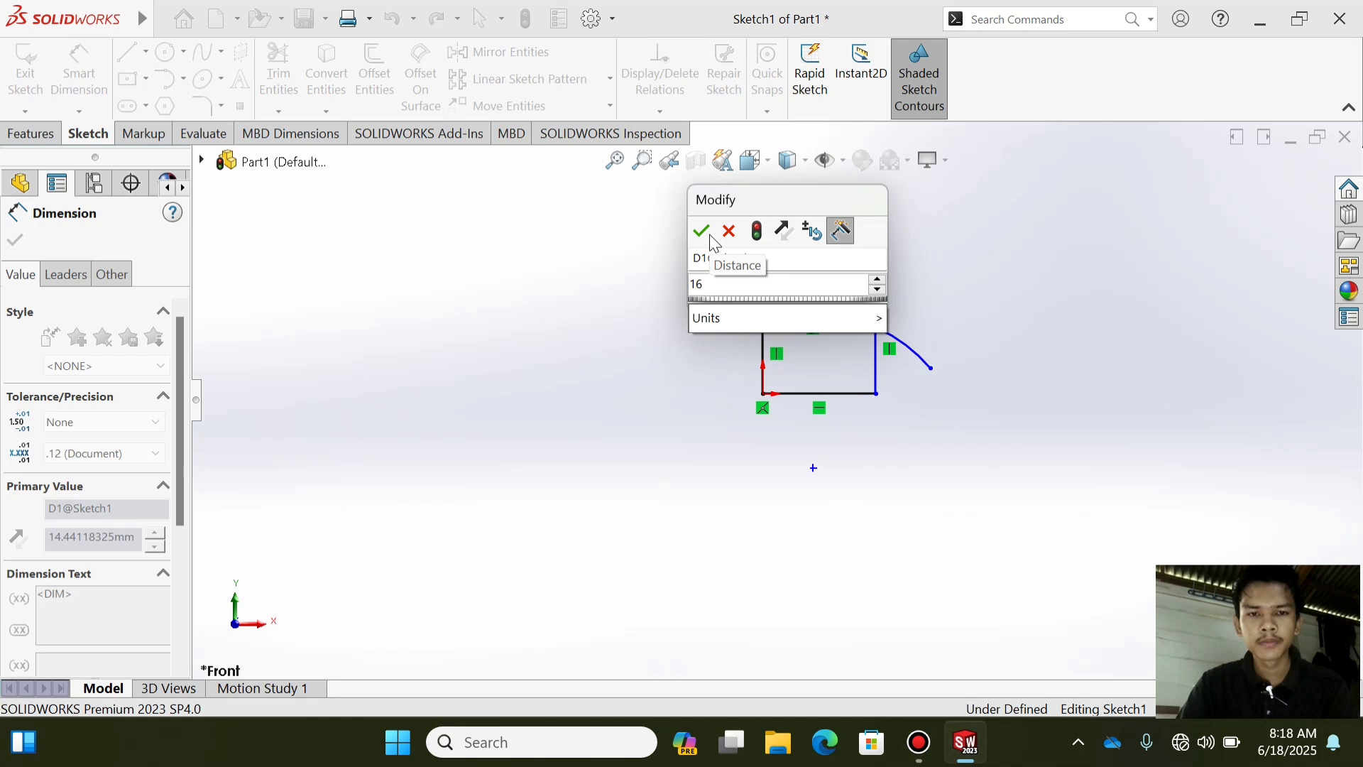
{"action": "key", "text": "Return"}
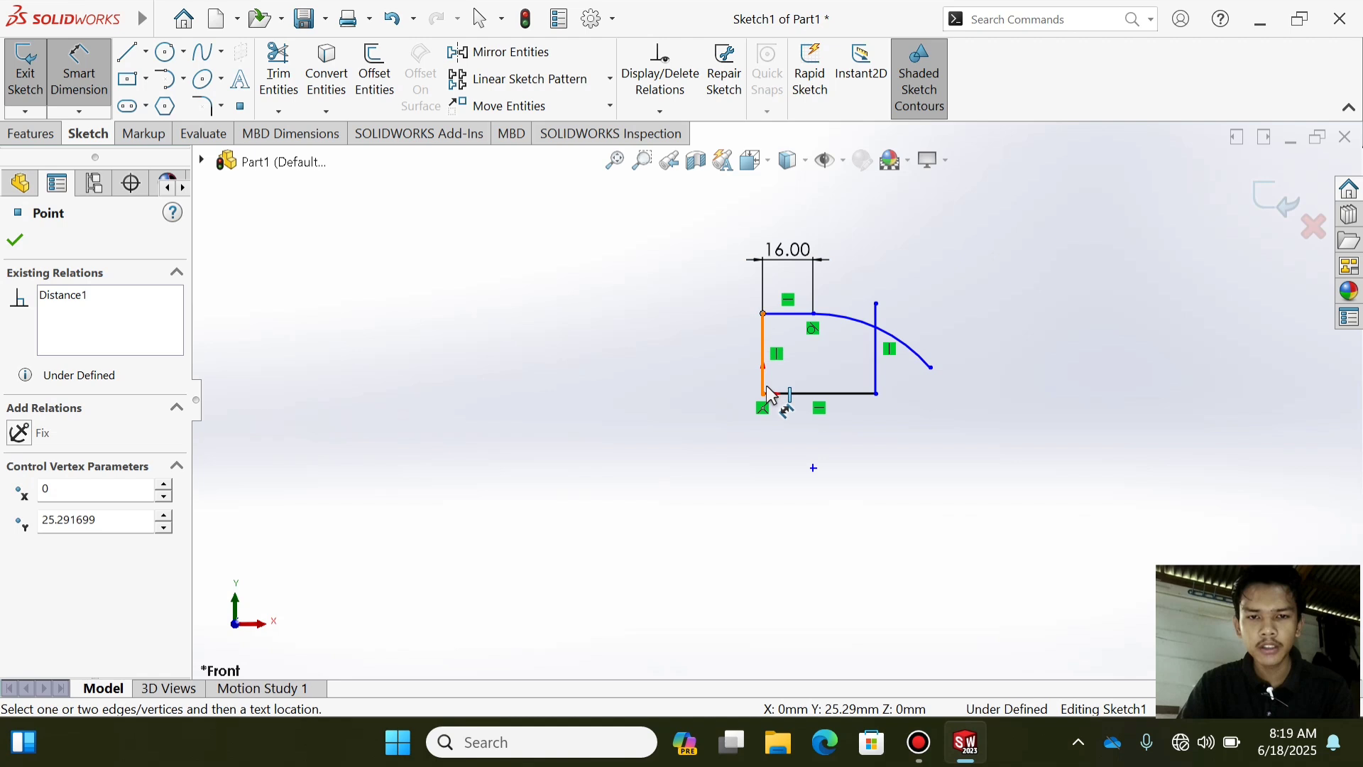
{"action": "left_click", "coordinate": [726, 364]}
{"action": "type", "text": "25"}
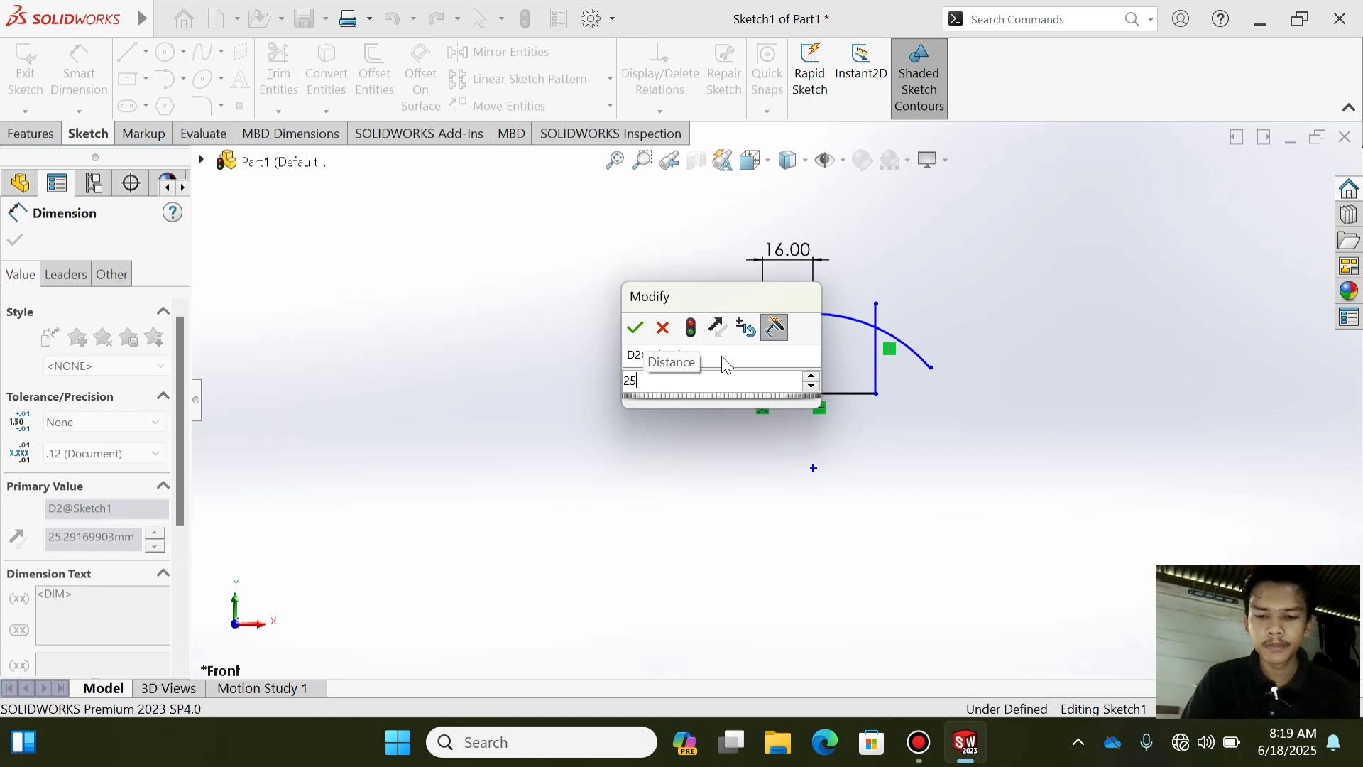
{"action": "key", "text": "Return"}
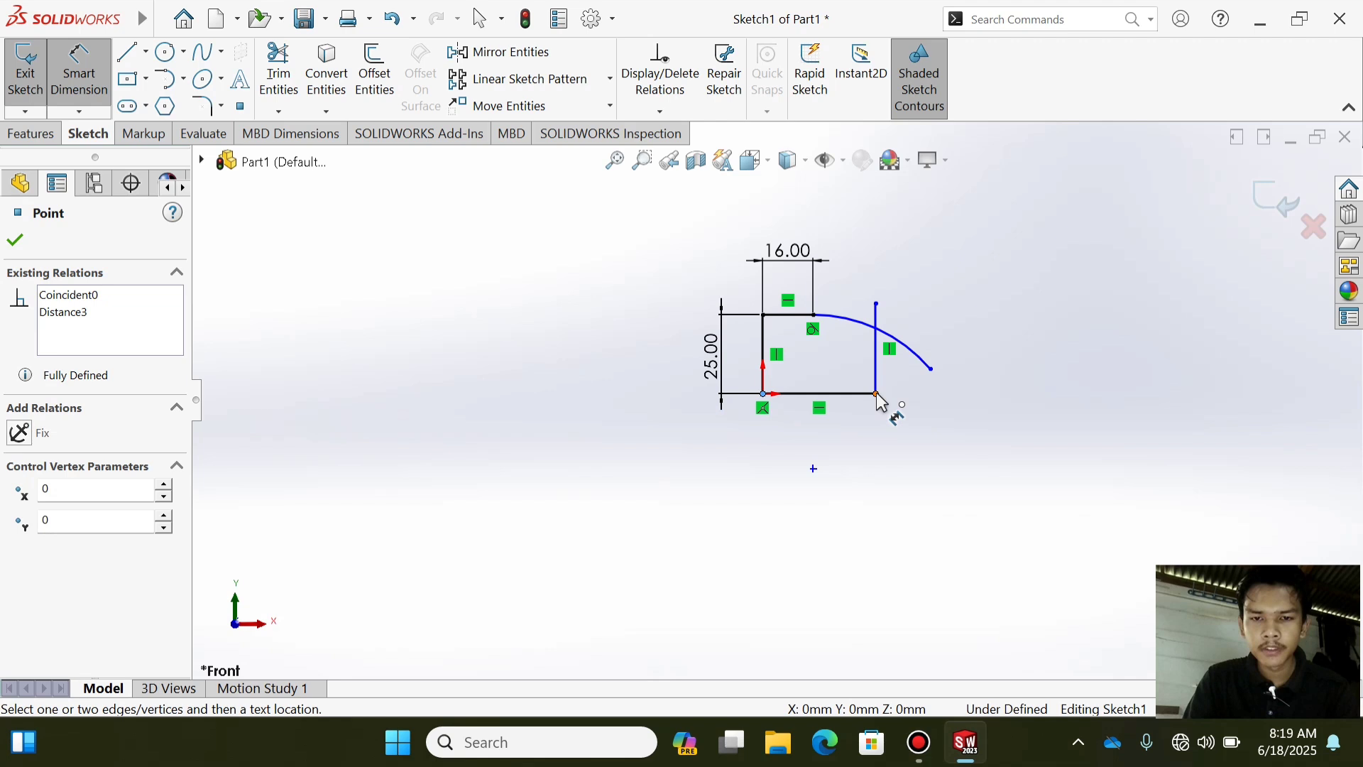
{"action": "left_click", "coordinate": [877, 394]}
{"action": "left_click", "coordinate": [823, 460]}
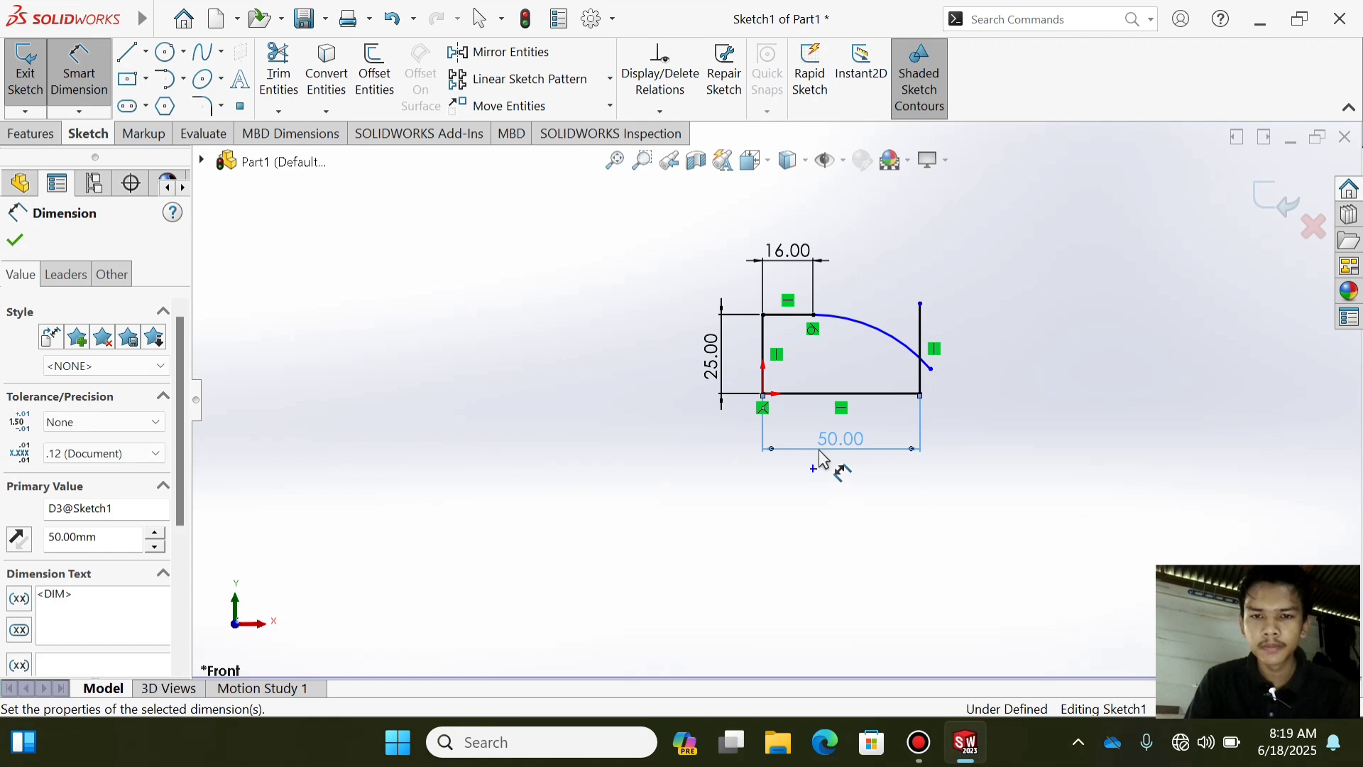
- Dimension the tangent arc with a radius of 85 mm
{"action": "left_click", "coordinate": [878, 329]}
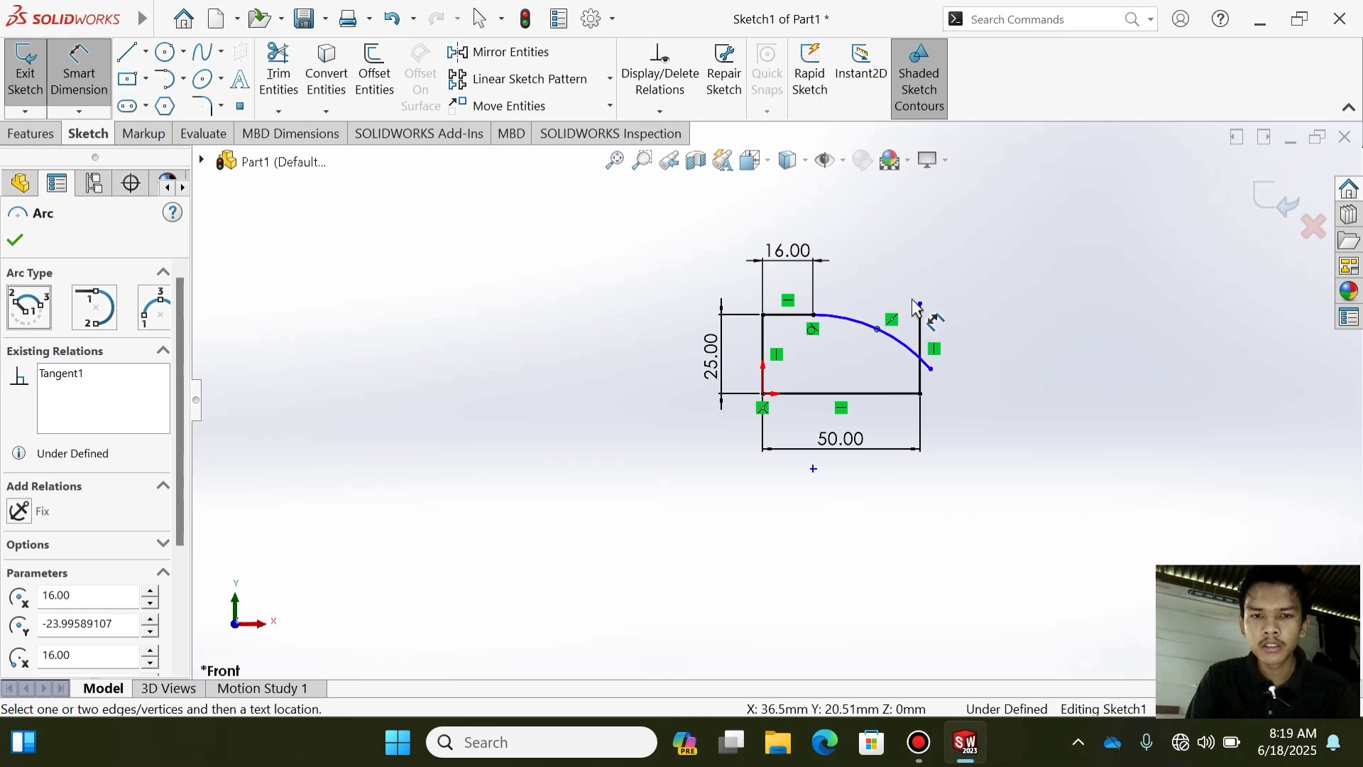
{"action": "left_click", "coordinate": [97, 105]}
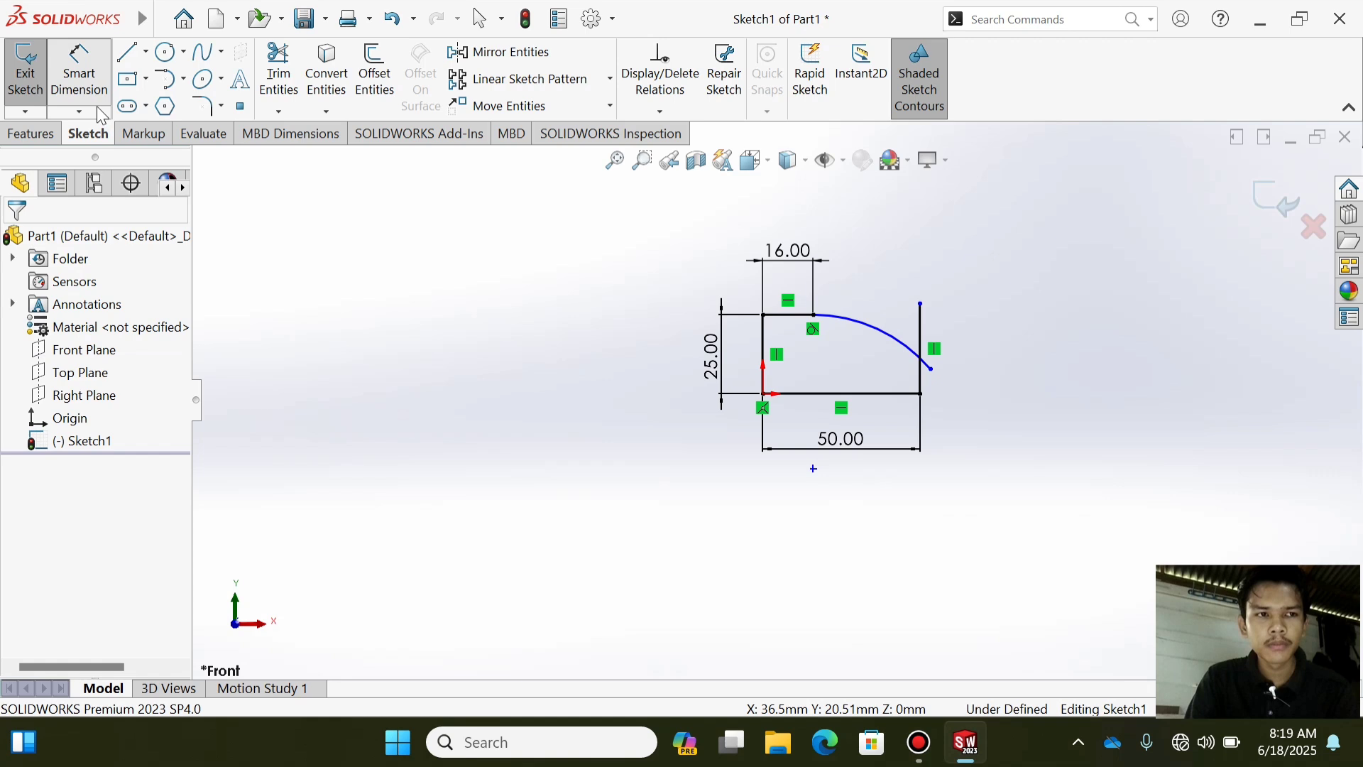
{"action": "left_click", "coordinate": [814, 469]}
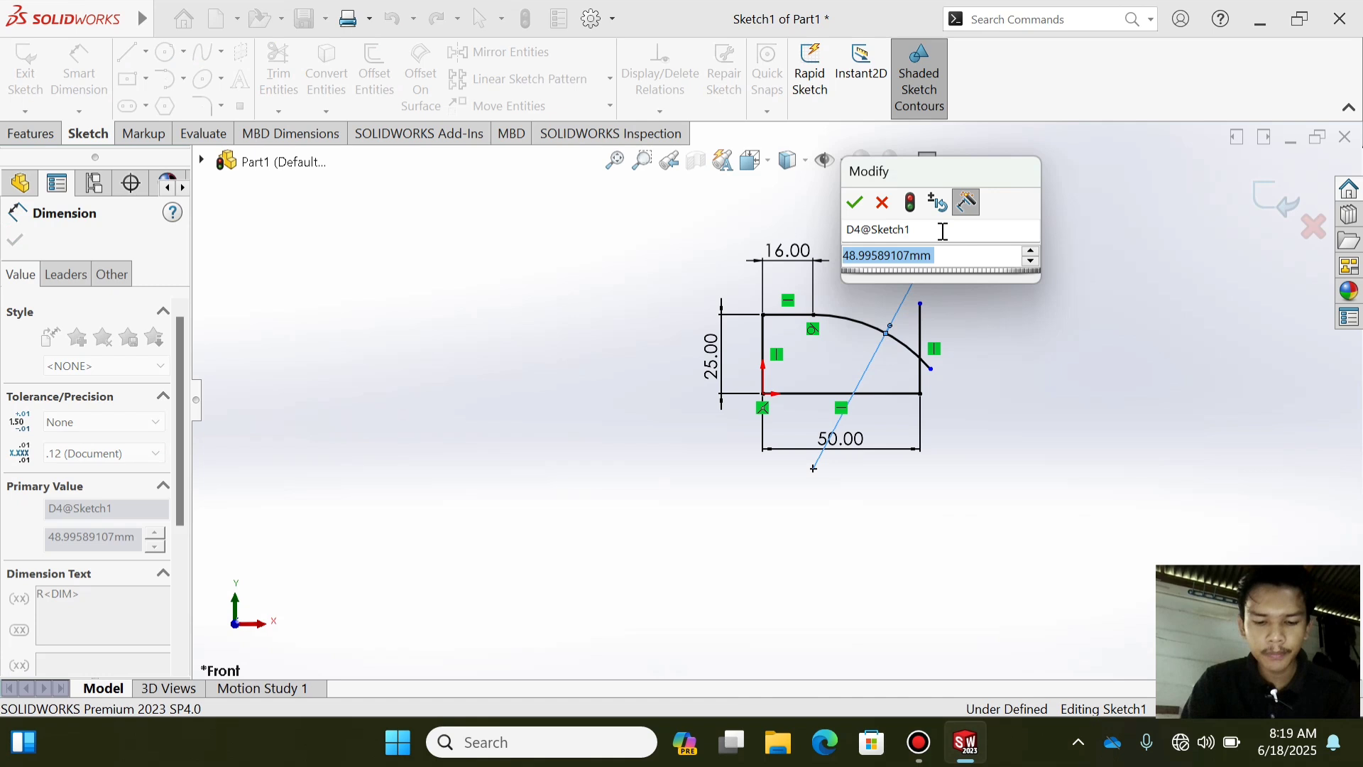
{"action": "type", "text": "85"}
{"action": "key", "text": "Return"}
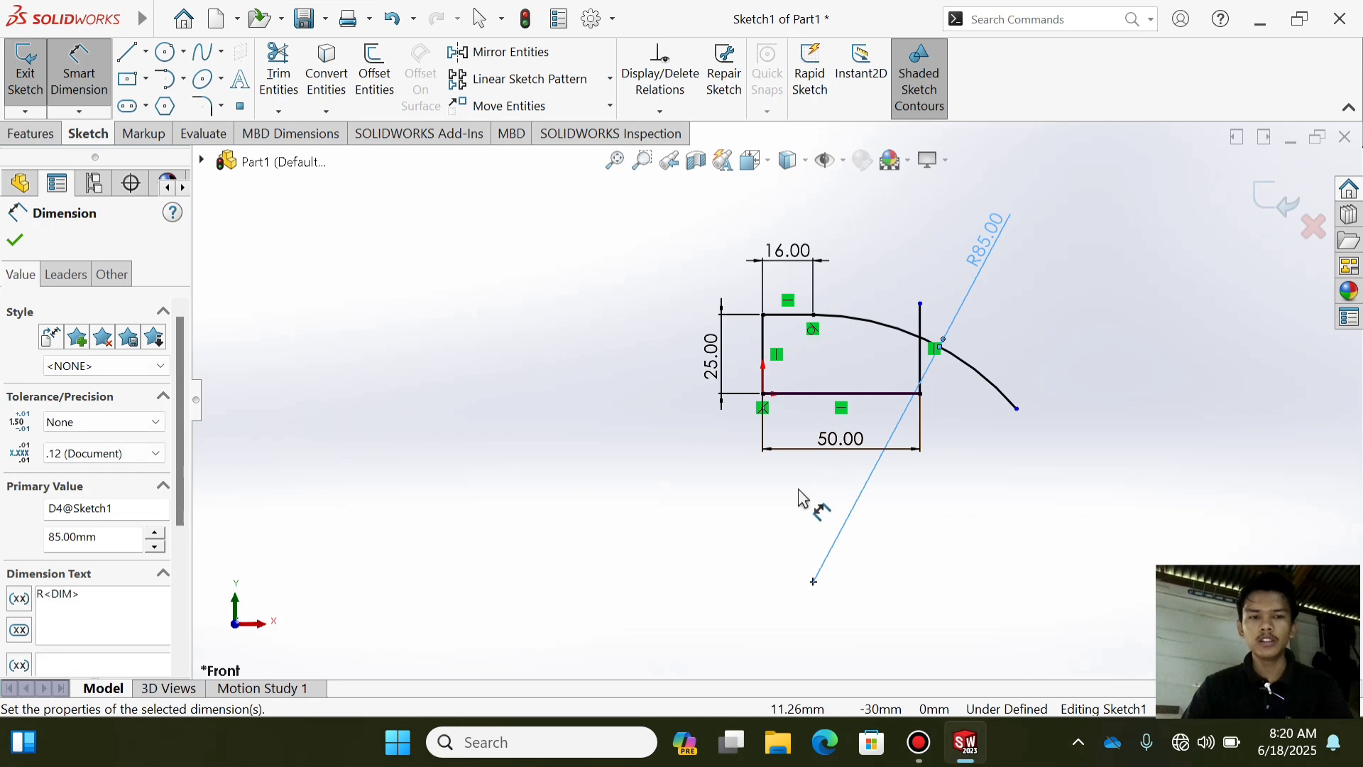
- Apply a 5 mm sketch fillet between the arc and the outer vertical line
{"action": "left_click", "coordinate": [206, 106]}
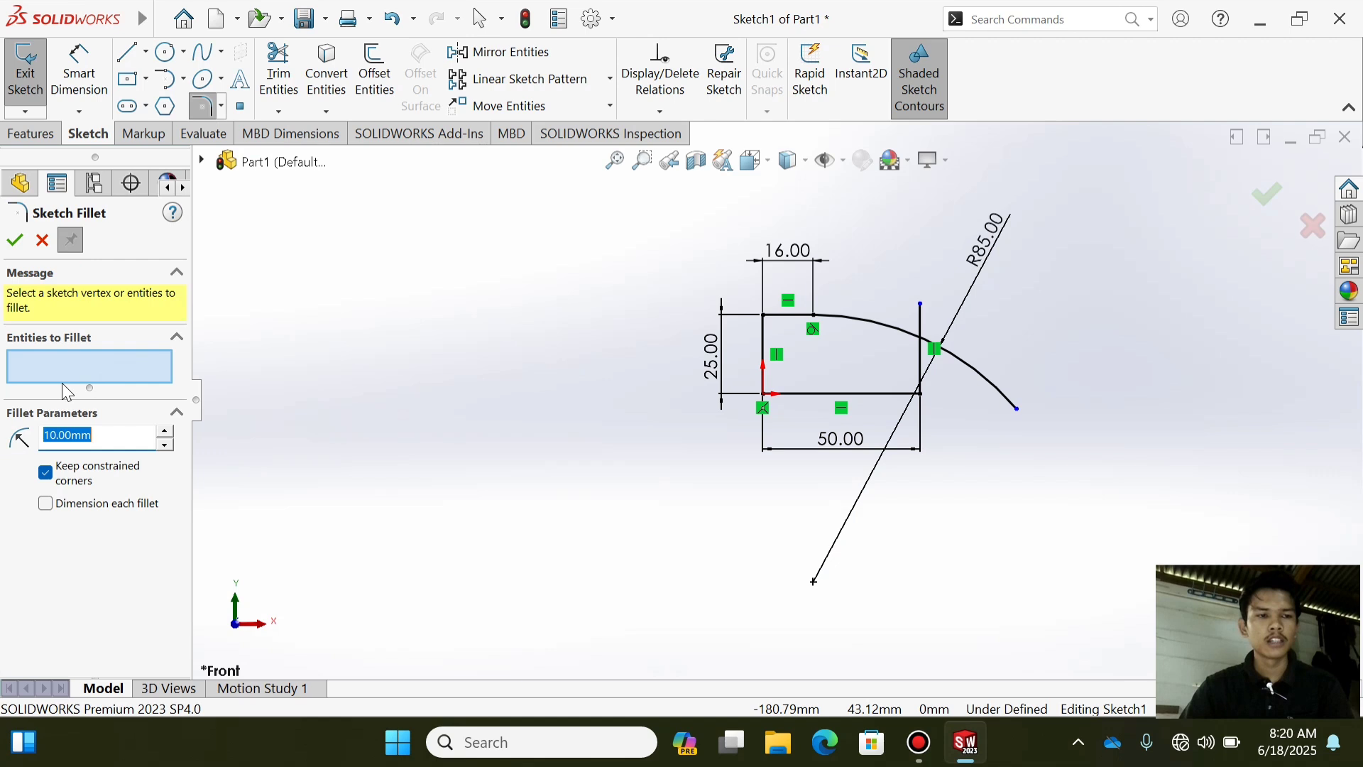
{"action": "type", "text": "5"}
{"action": "left_click", "coordinate": [910, 337]}
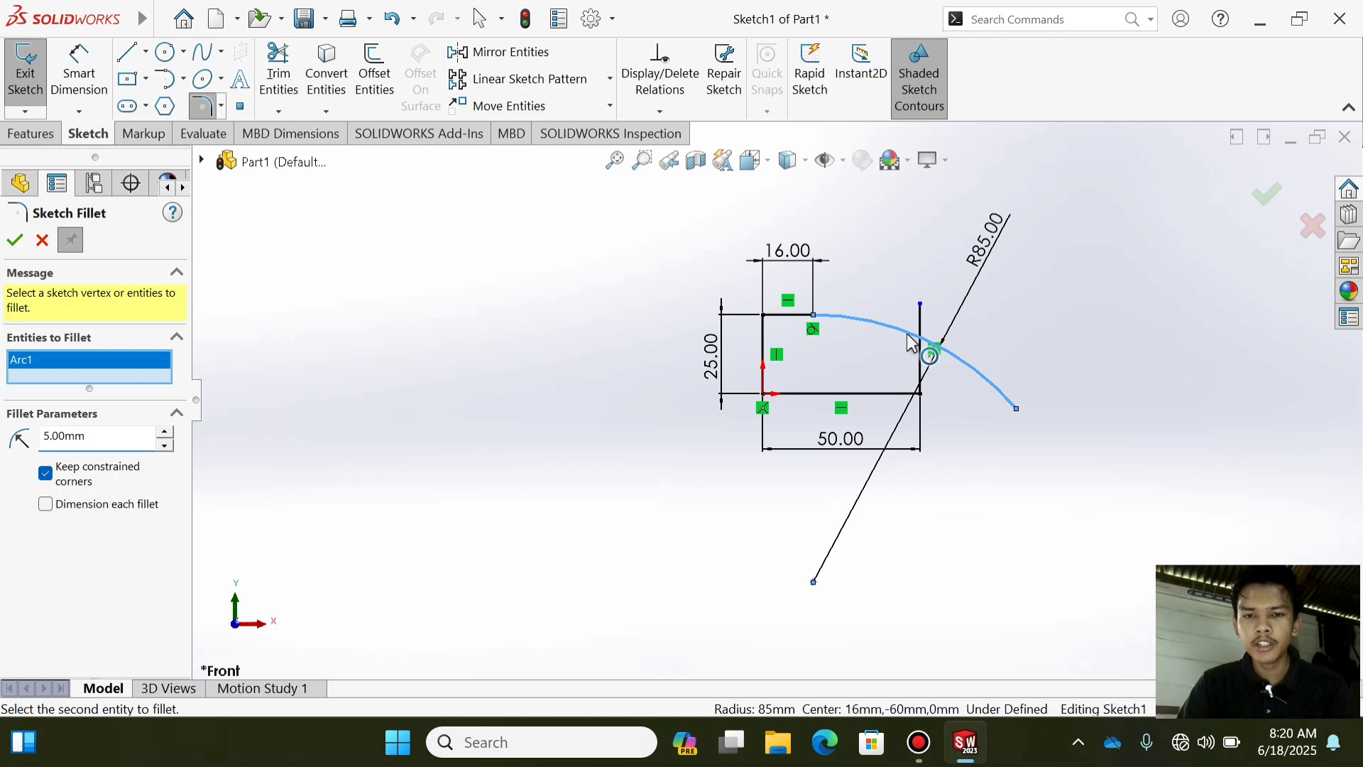
{"action": "left_click", "coordinate": [919, 346]}
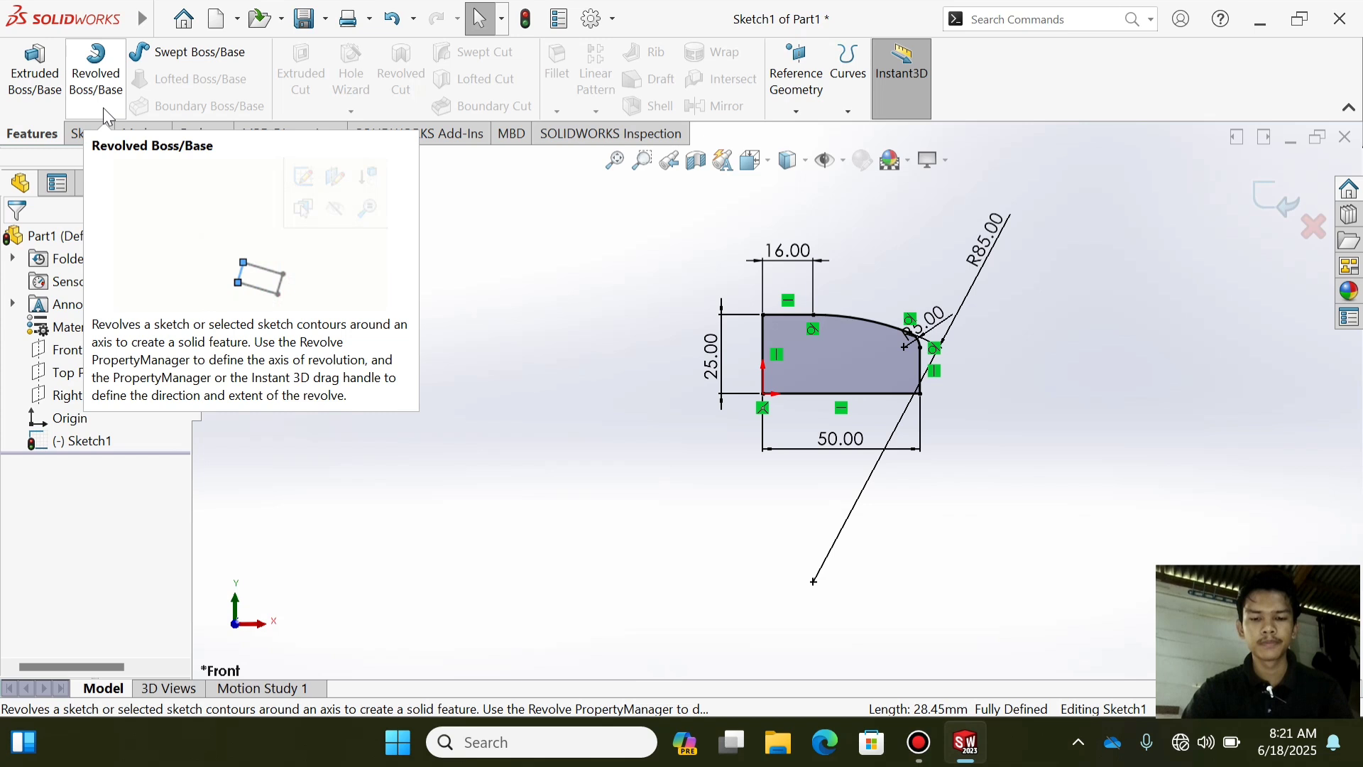
- Revolve the closed profile 360 degrees about the 25 mm vertical line through the origin
{"action": "left_click", "coordinate": [100, 85]}
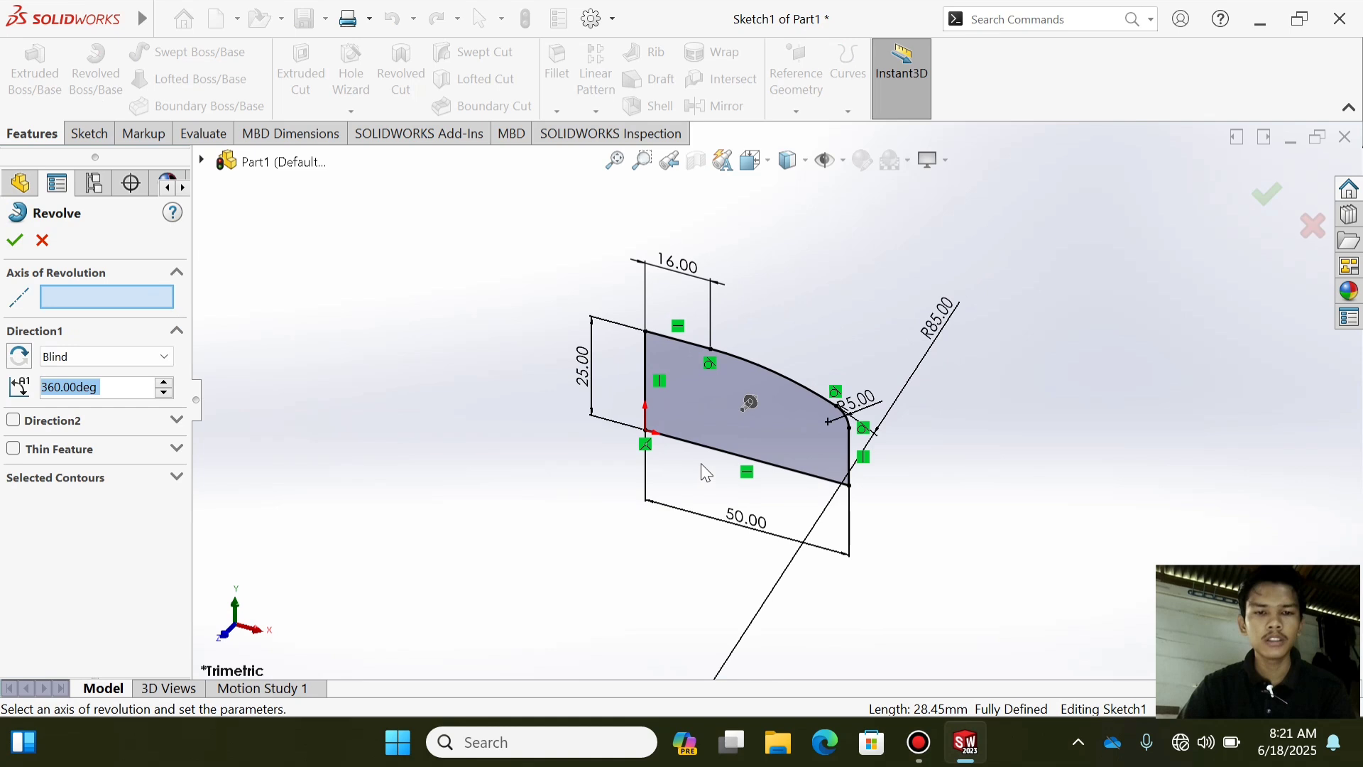
{"action": "left_click", "coordinate": [645, 411]}
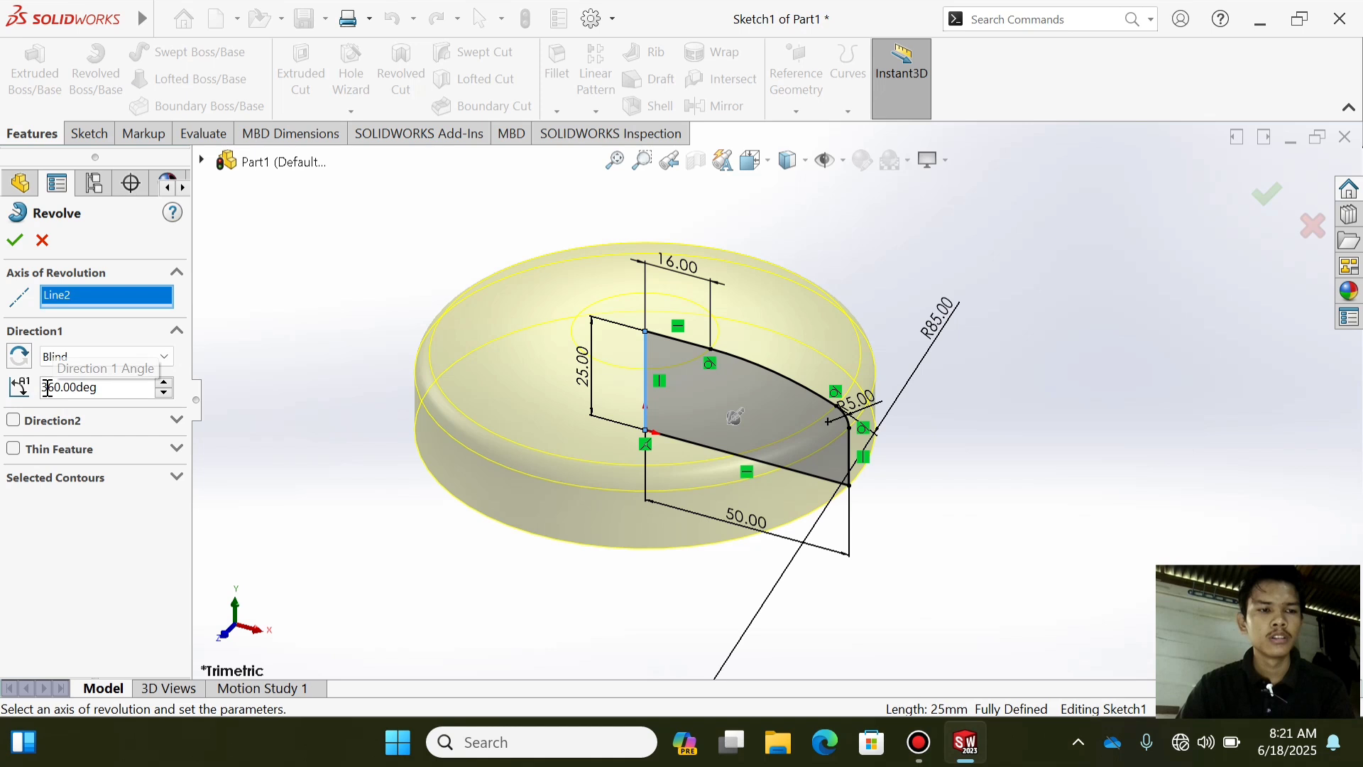
{"action": "key", "text": "Return"}
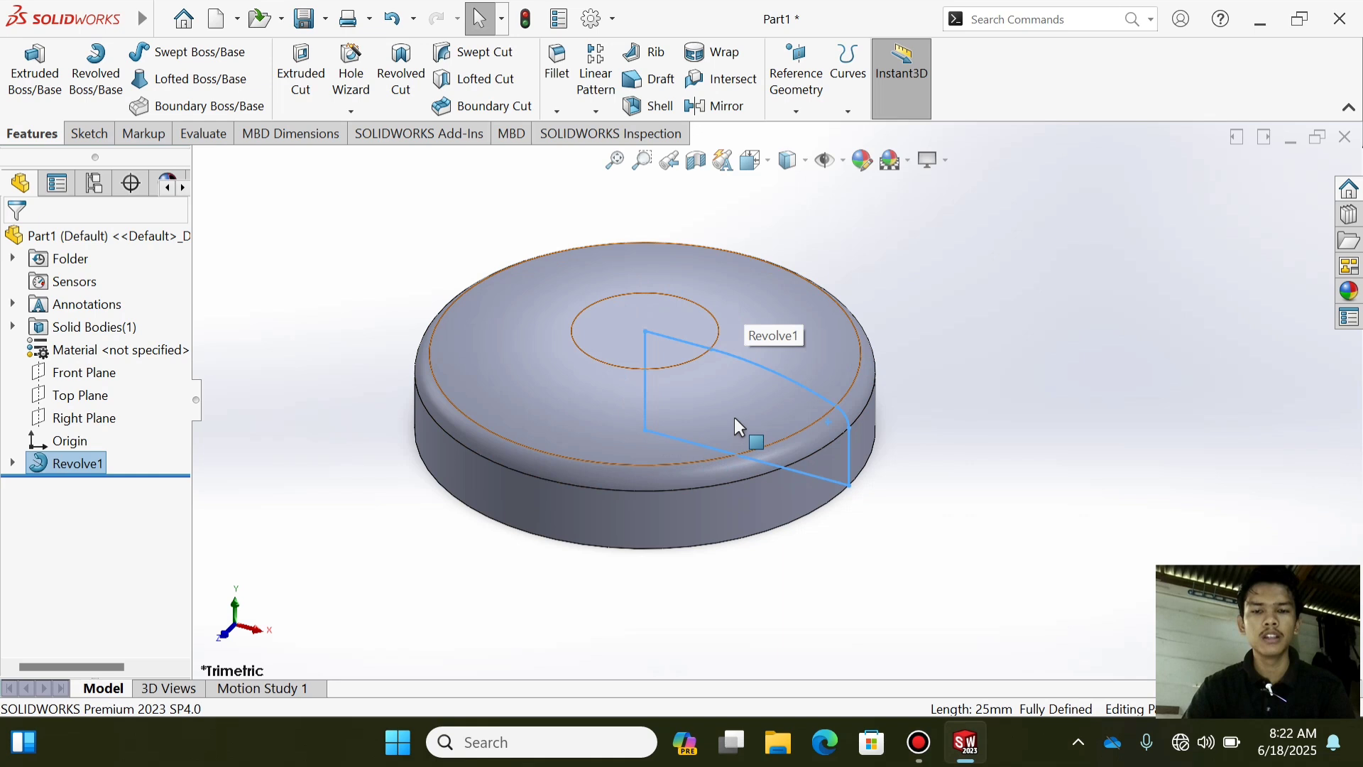
- In a new sketch viewed from above, draw two lines from the origin past the disc's edge, set 120 degrees apart
{"action": "left_click", "coordinate": [765, 163]}
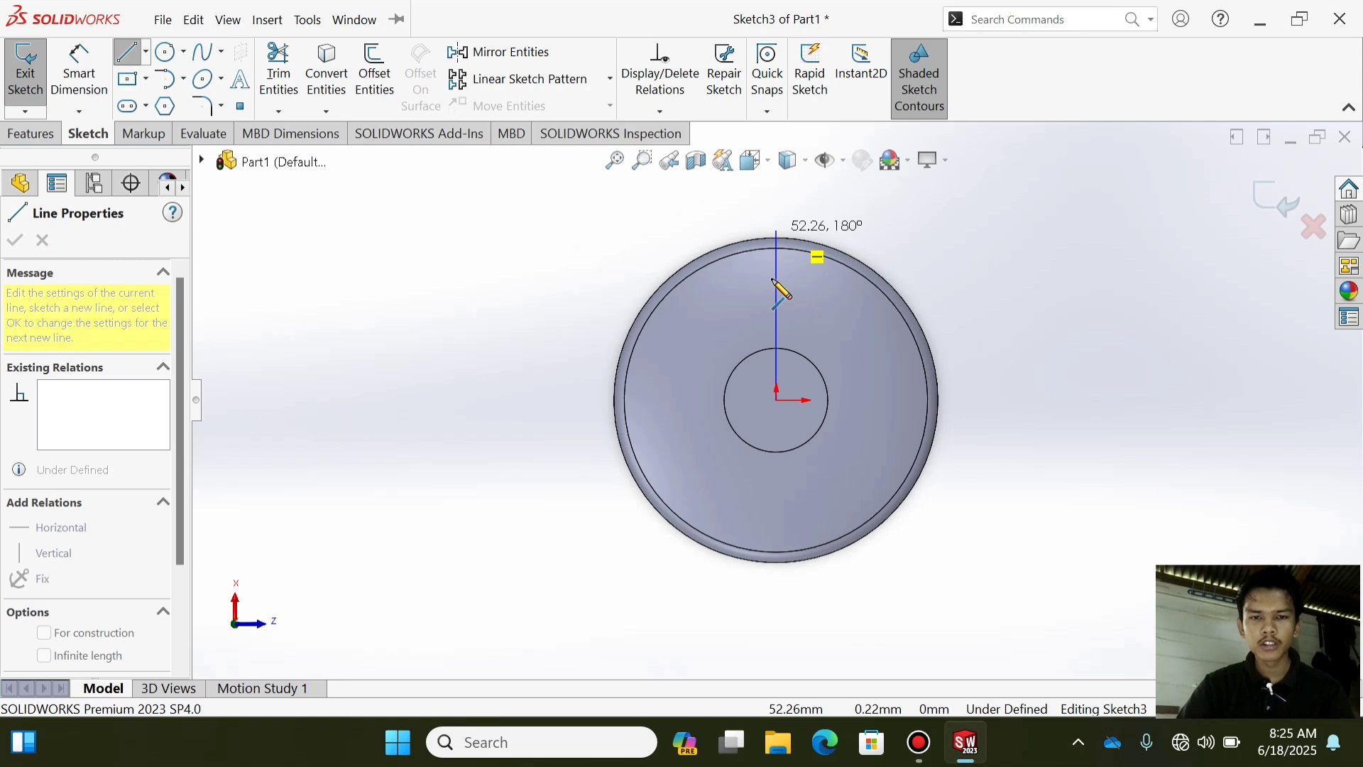
{"action": "double_click", "coordinate": [777, 199]}
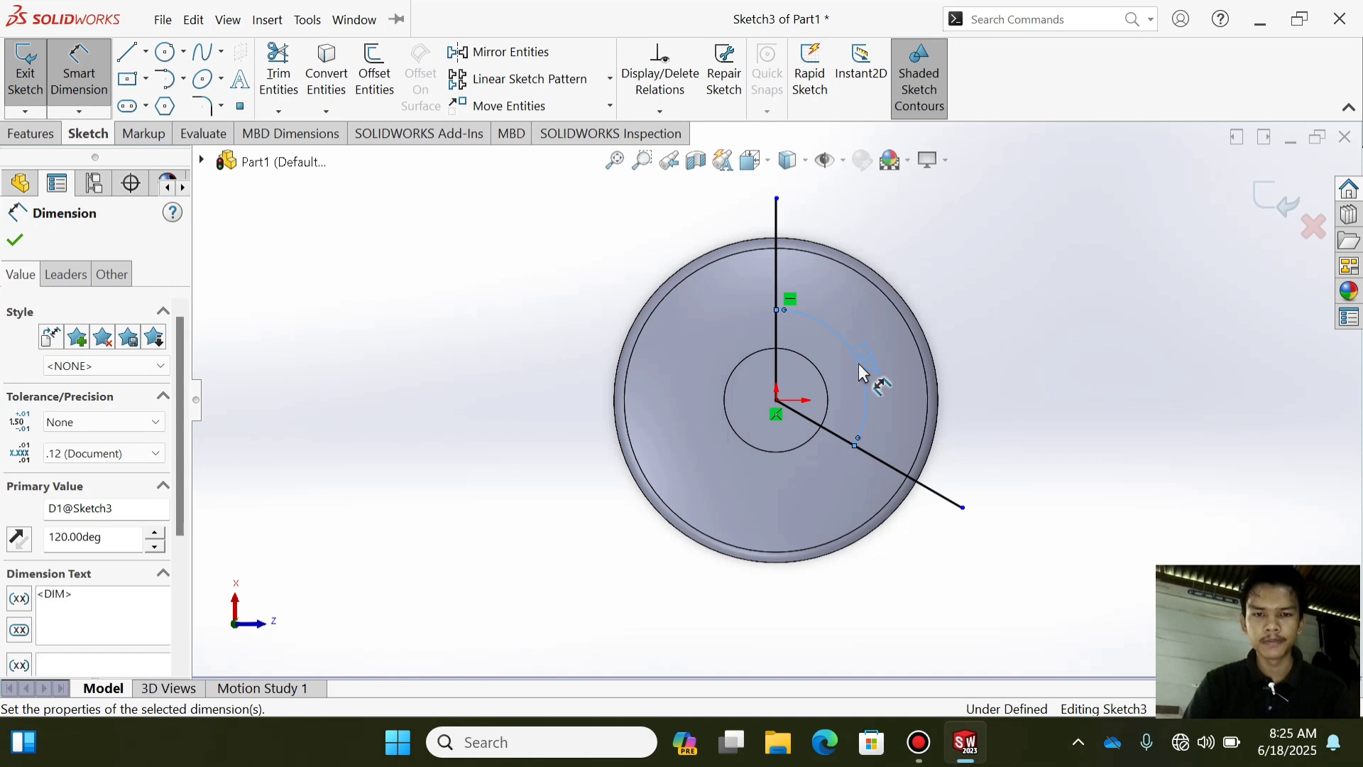
{"action": "key", "text": "Escape"}
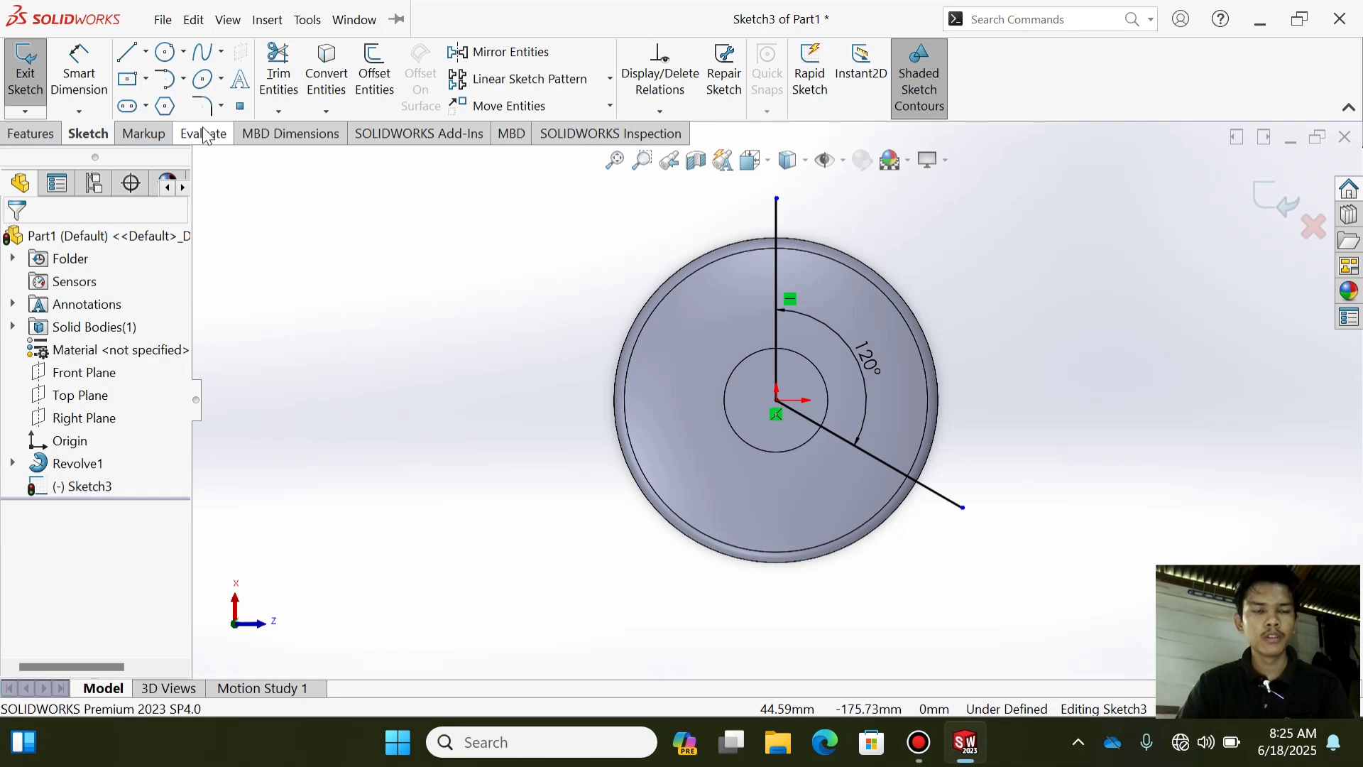
- Offset the two chained lines by 12.5 mm with the direction reversed, toward the inside of the 120-degree angle
{"action": "left_click", "coordinate": [30, 133]}
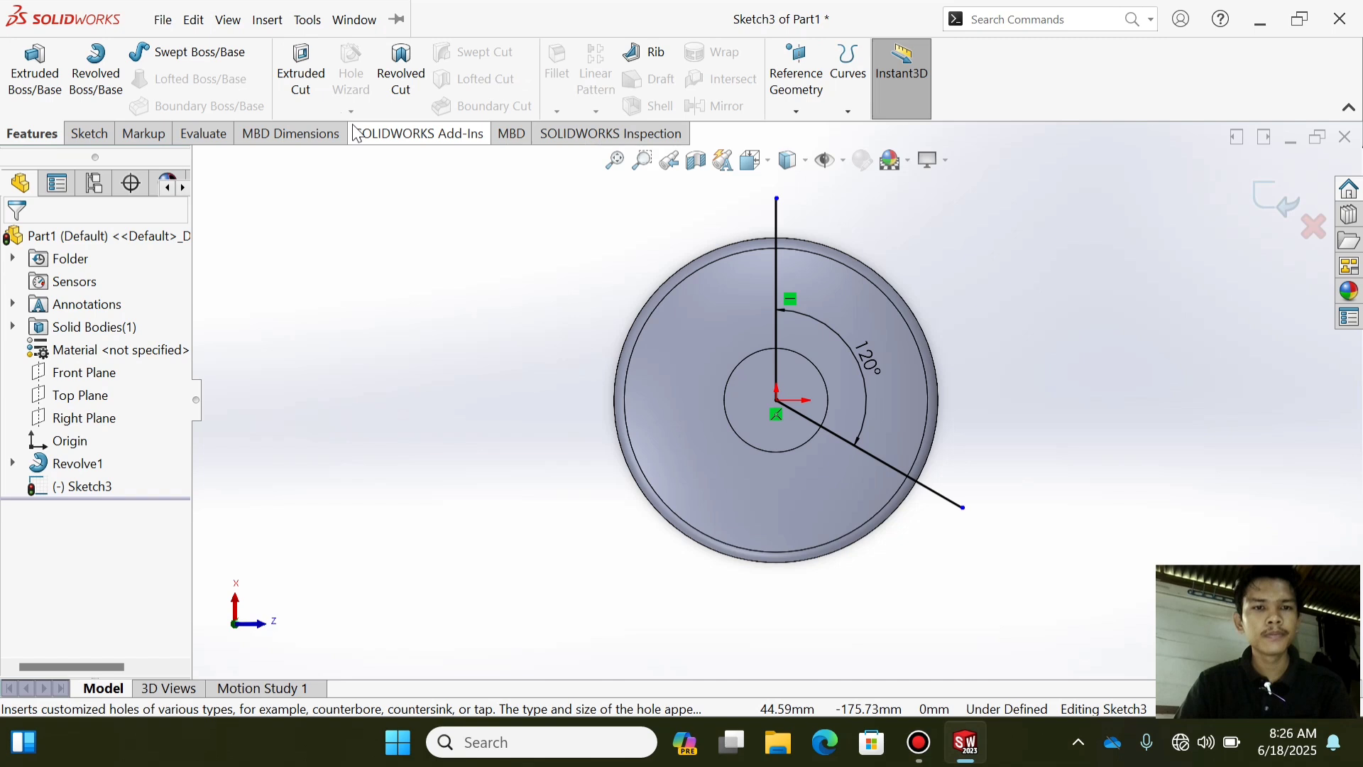
{"action": "left_click", "coordinate": [89, 133]}
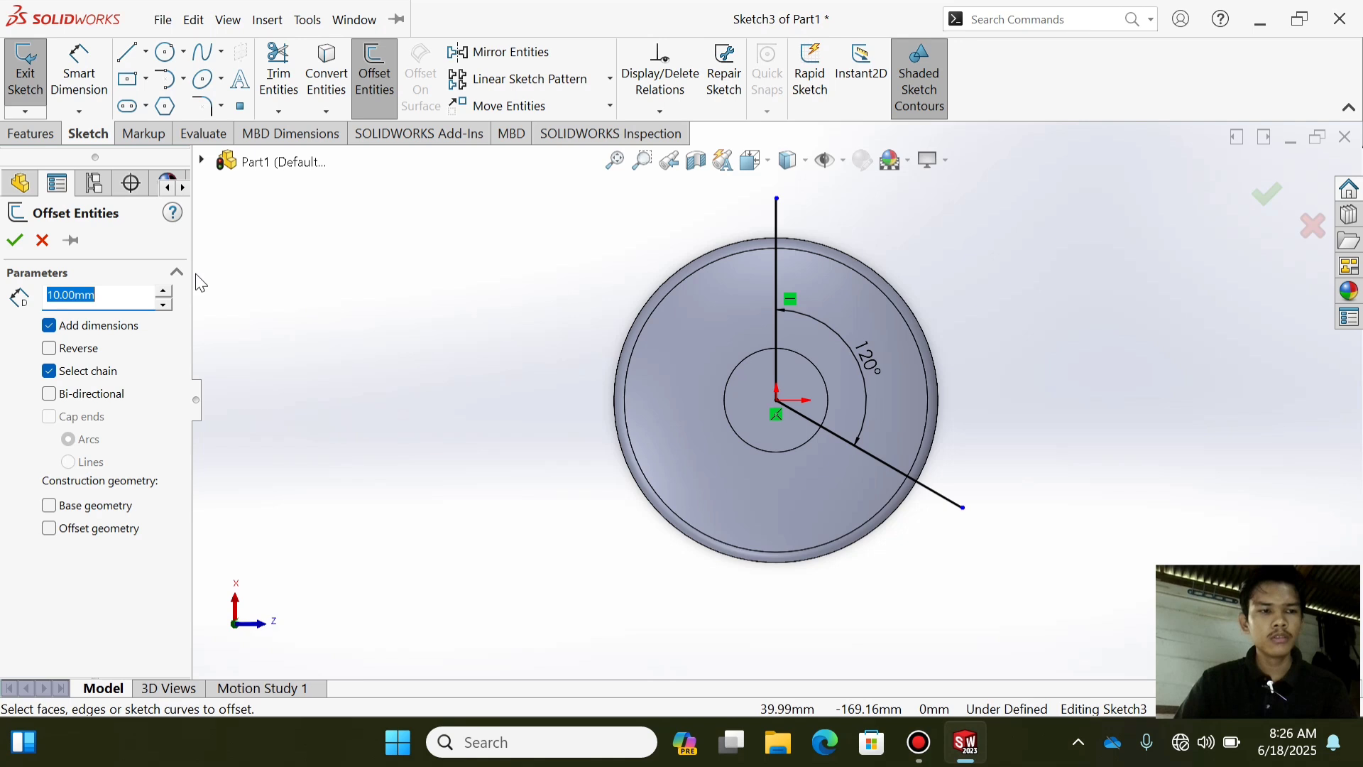
{"action": "type", "text": "12.5"}
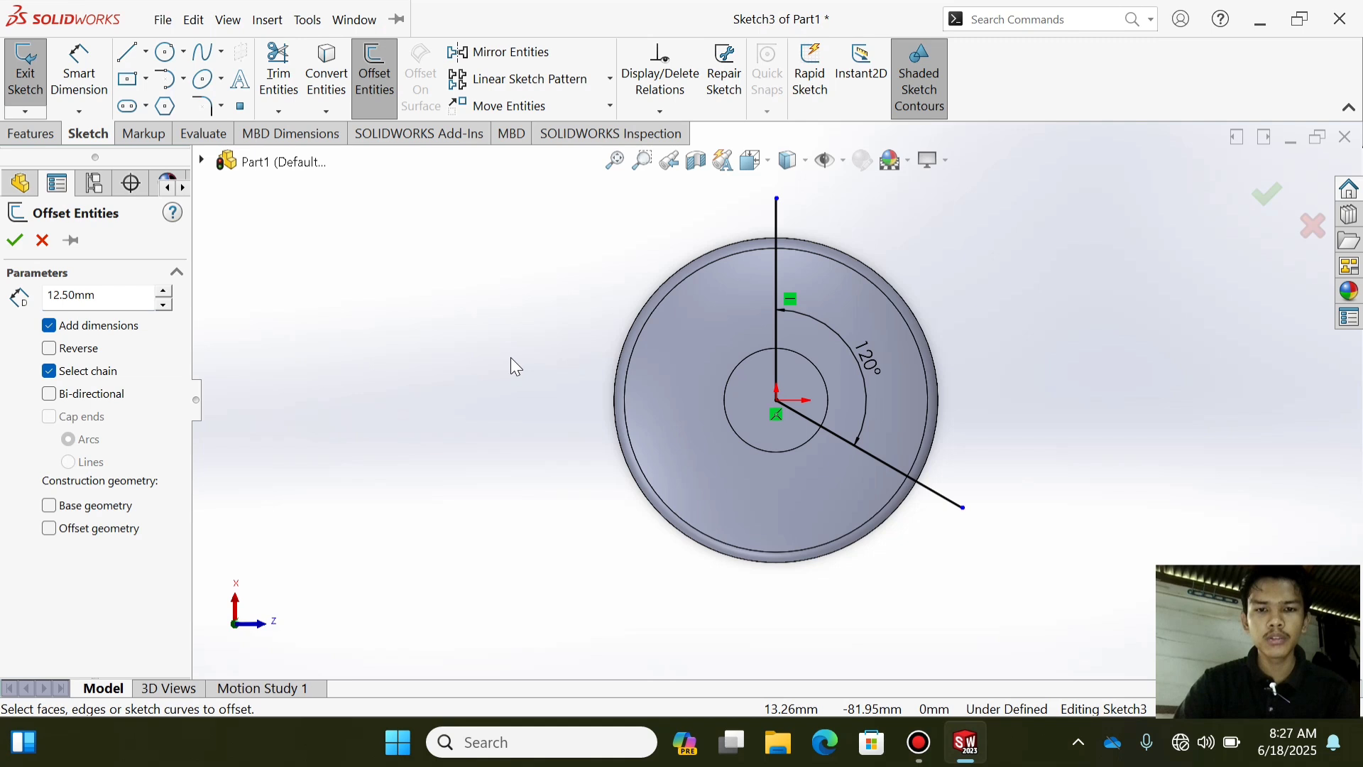
{"action": "left_click", "coordinate": [907, 433]}
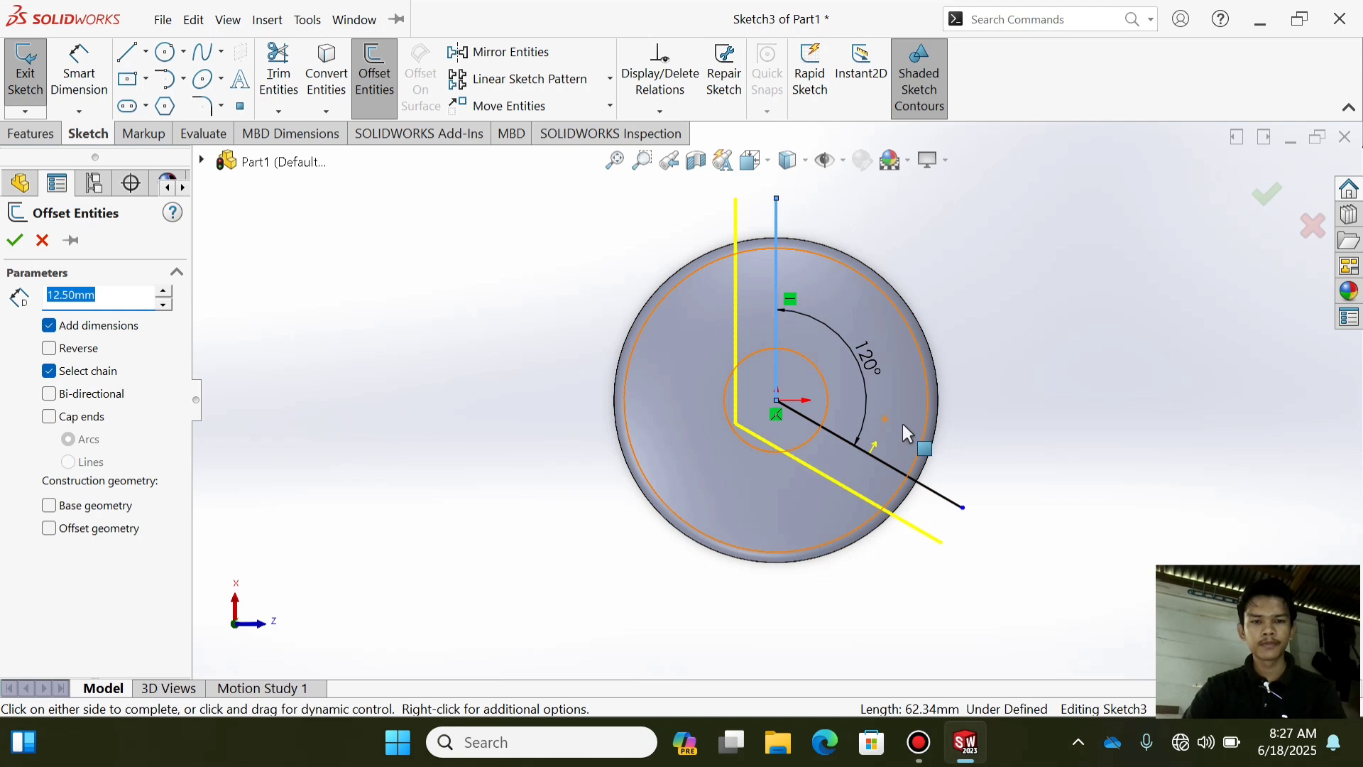
{"action": "left_click", "coordinate": [904, 427]}
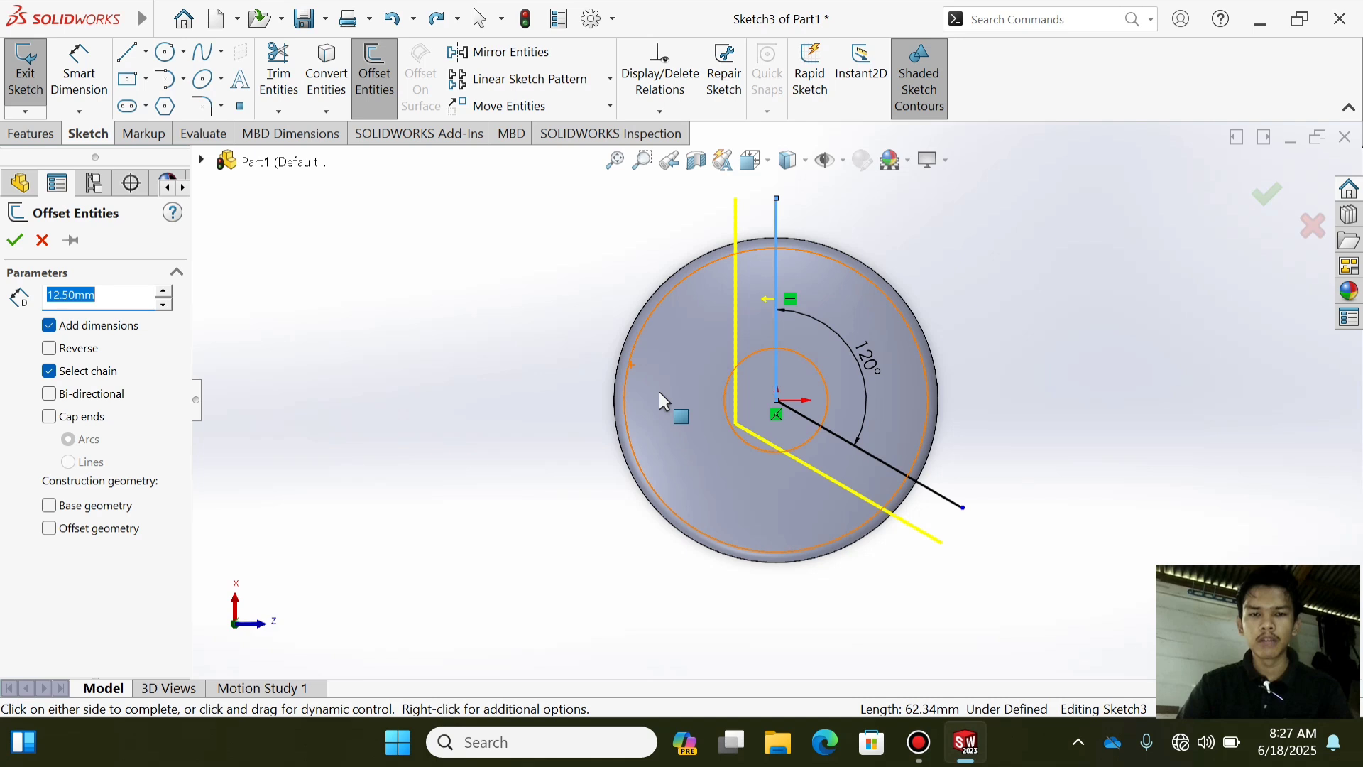
{"action": "left_click", "coordinate": [49, 348]}
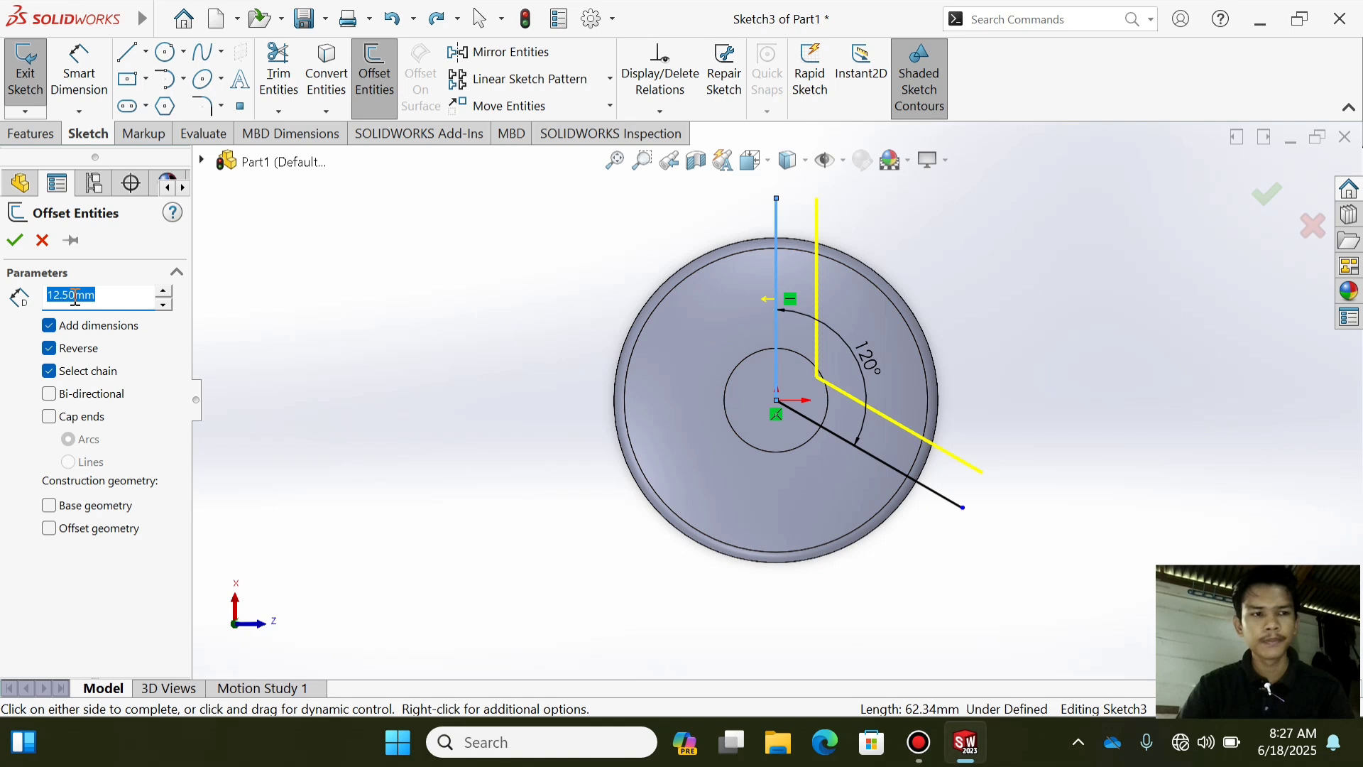
{"action": "key", "text": "Return"}
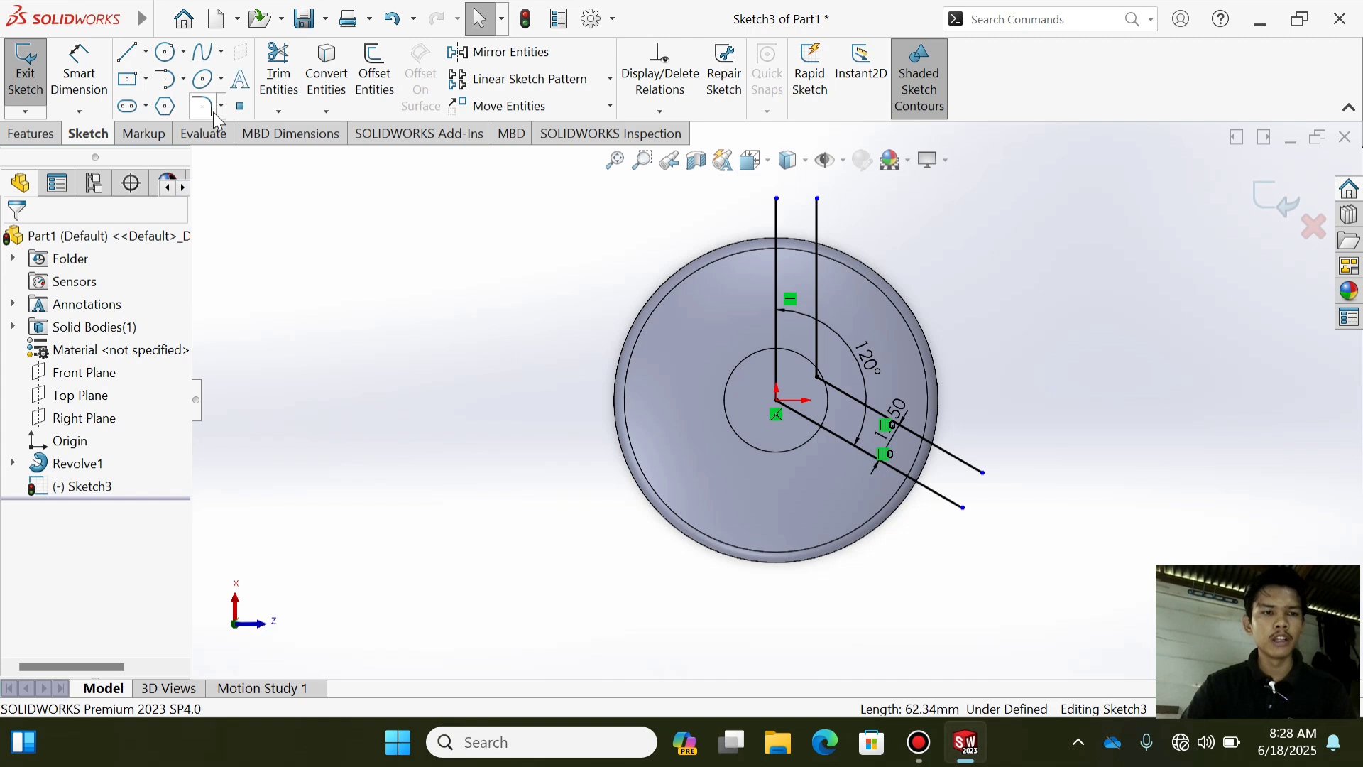
- Apply a 5 mm sketch fillet to the corner where the two offset lines meet
{"action": "left_click", "coordinate": [211, 109]}
{"action": "left_click", "coordinate": [818, 365]}
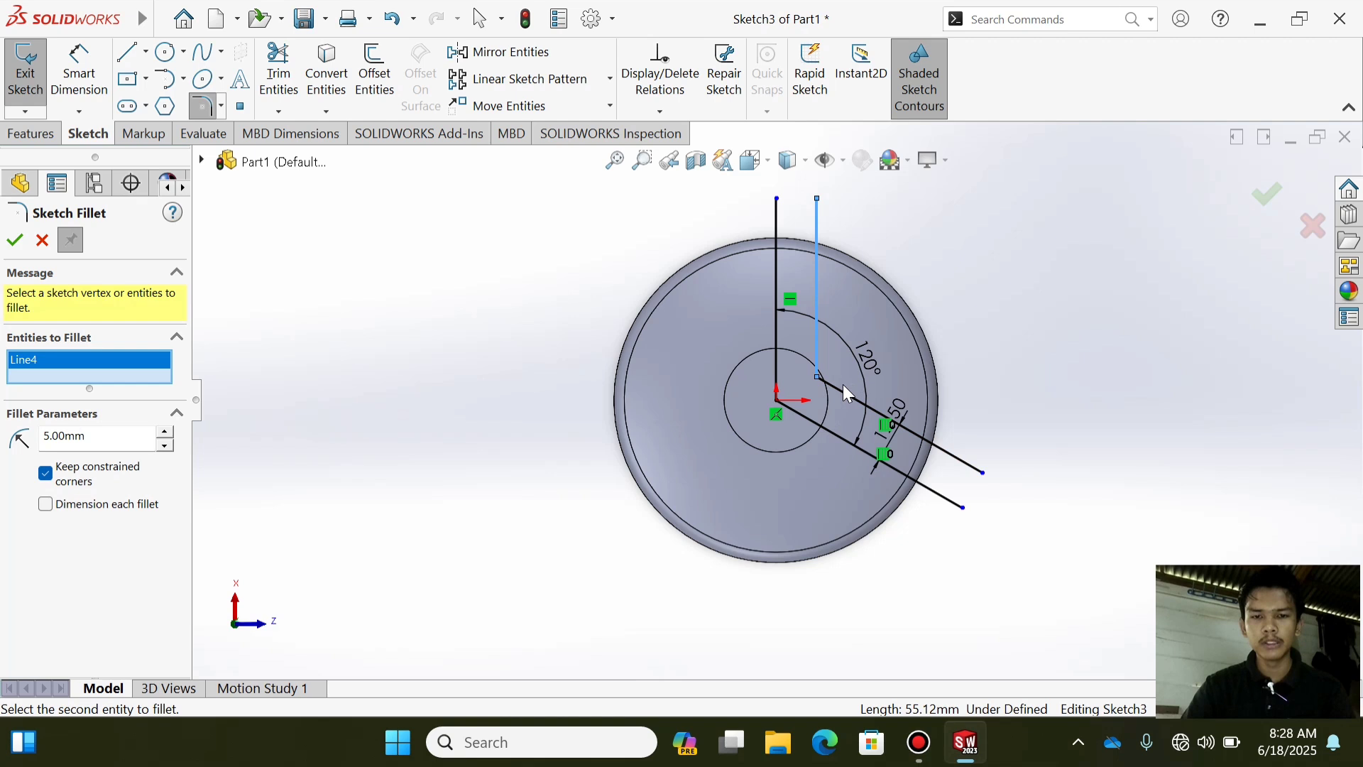
{"action": "left_click", "coordinate": [843, 386]}
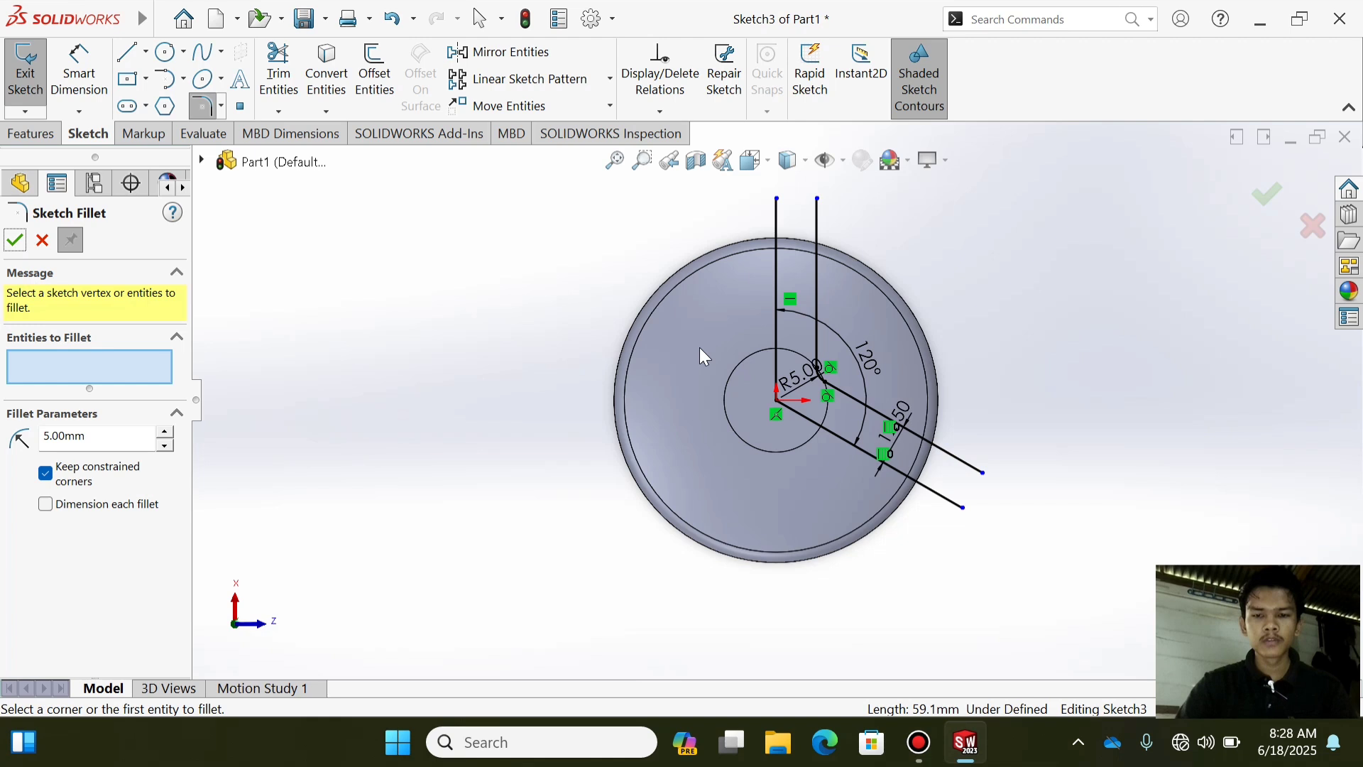
- Convert the two original 120-degree lines from the origin to construction geometry, leaving the filleted offset lines solid
{"action": "key", "text": "Escape"}
{"action": "left_click", "coordinate": [777, 365]}
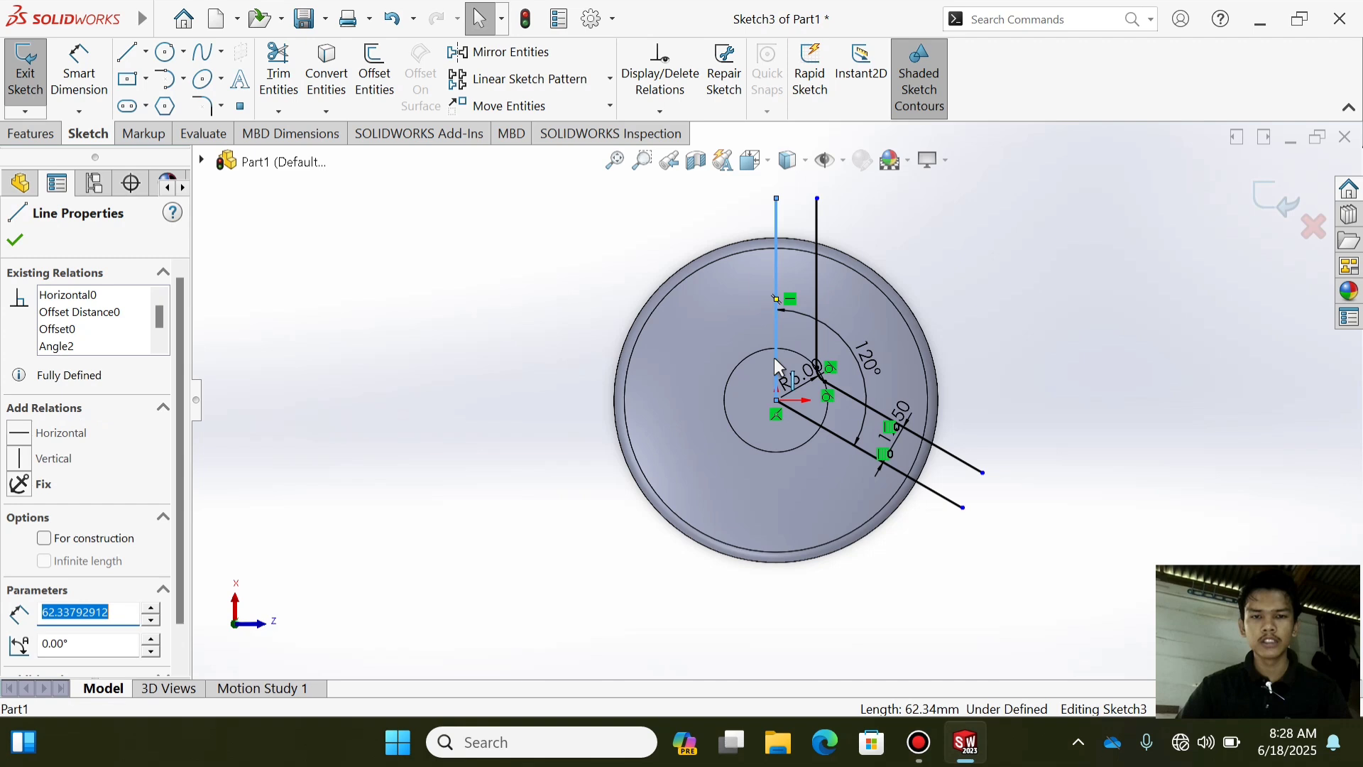
{"action": "left_click", "coordinate": [818, 424], "text": "ctrl"}
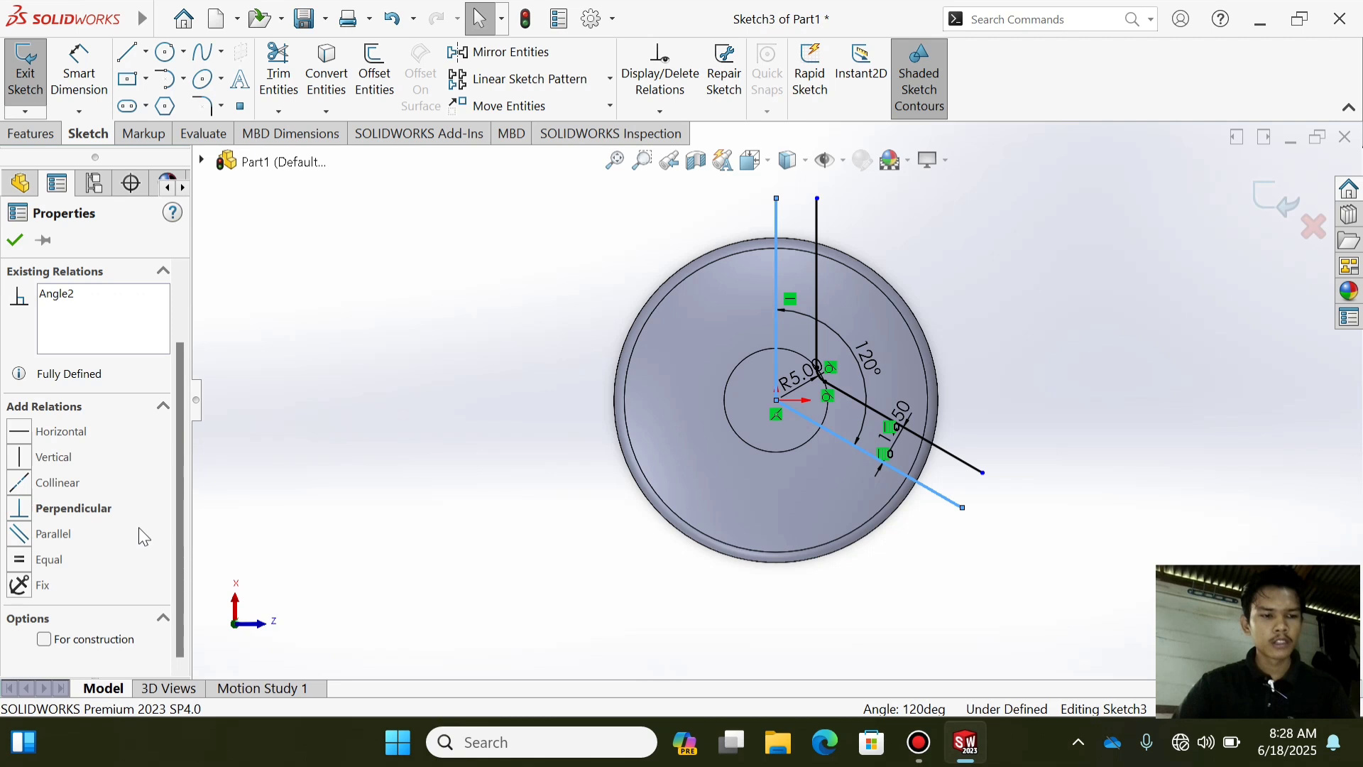
{"action": "key", "text": "Escape"}
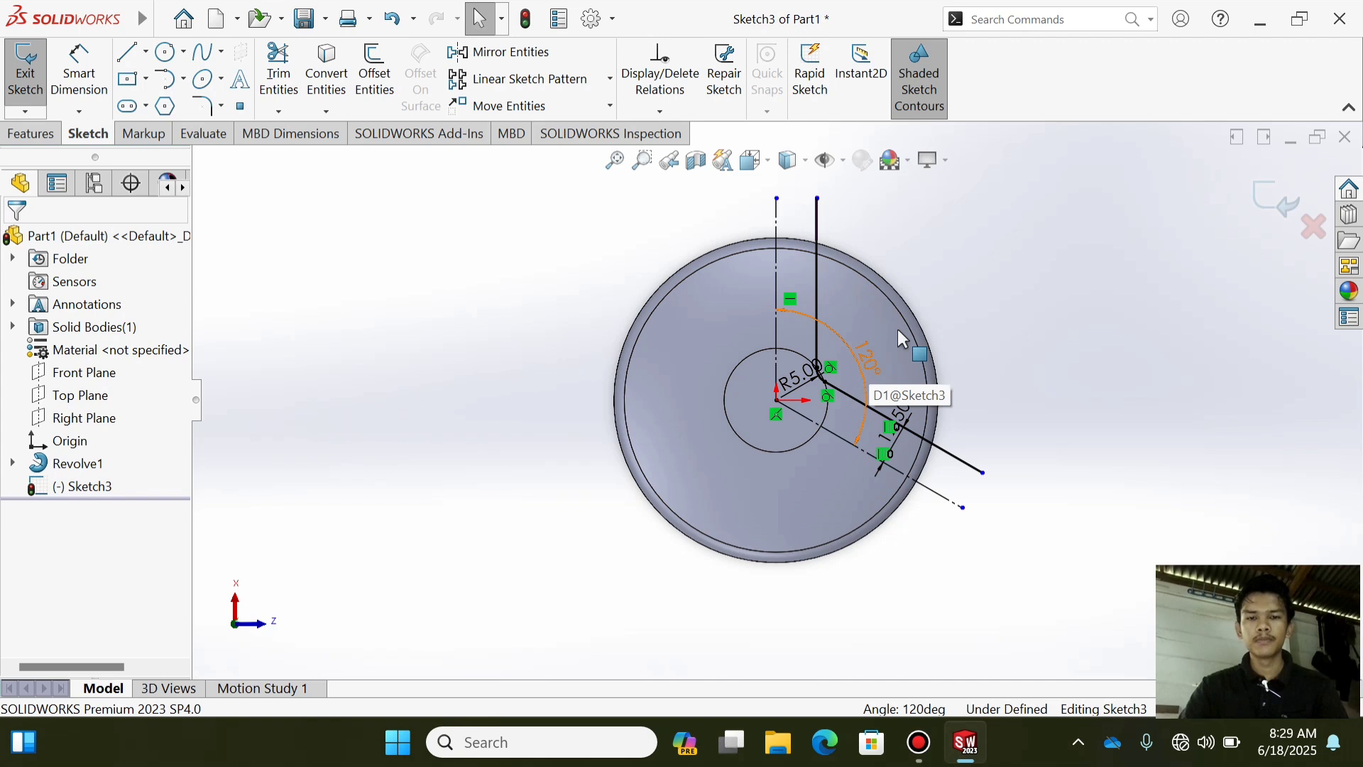
- Cut-extrude the disc with the filleted 120-degree profile, Through All in both directions, removing the wedge inside the angle
{"action": "left_click", "coordinate": [32, 133]}
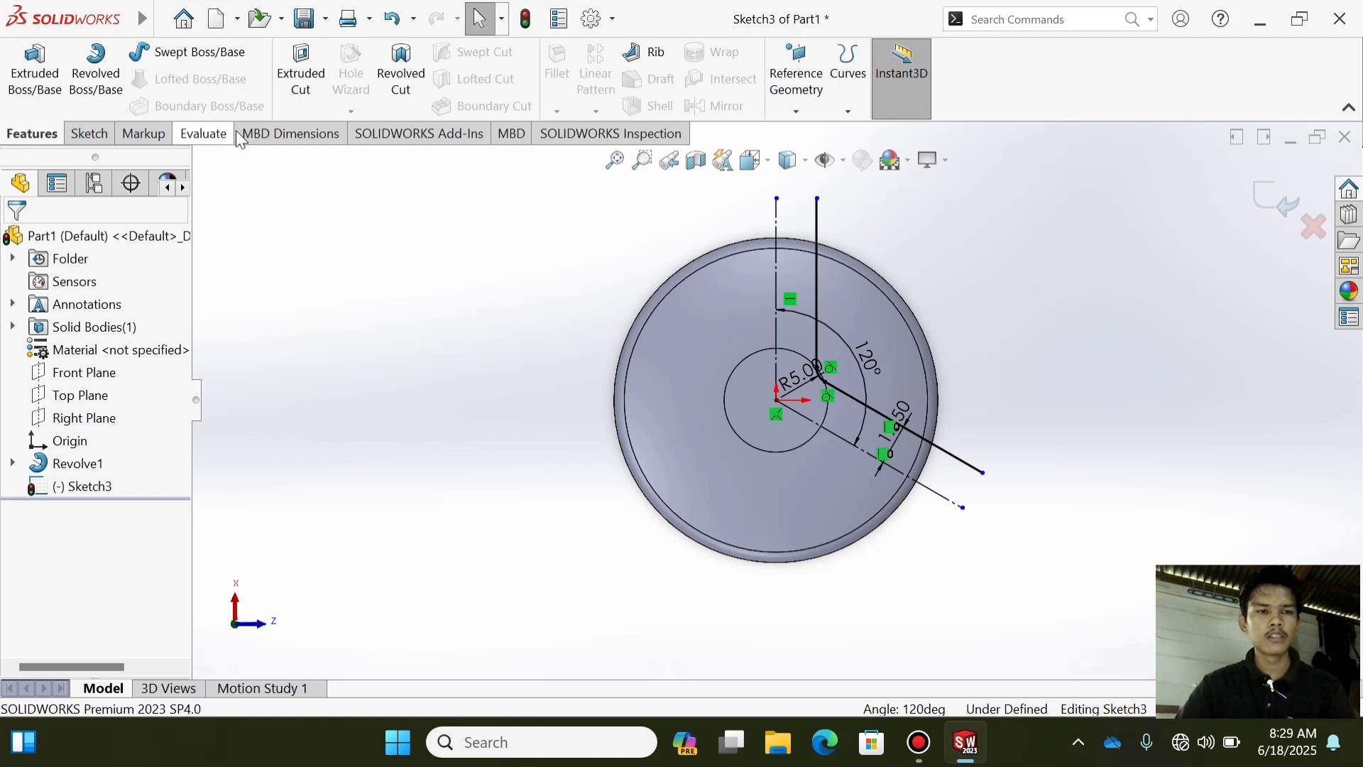
{"action": "left_click", "coordinate": [301, 71]}
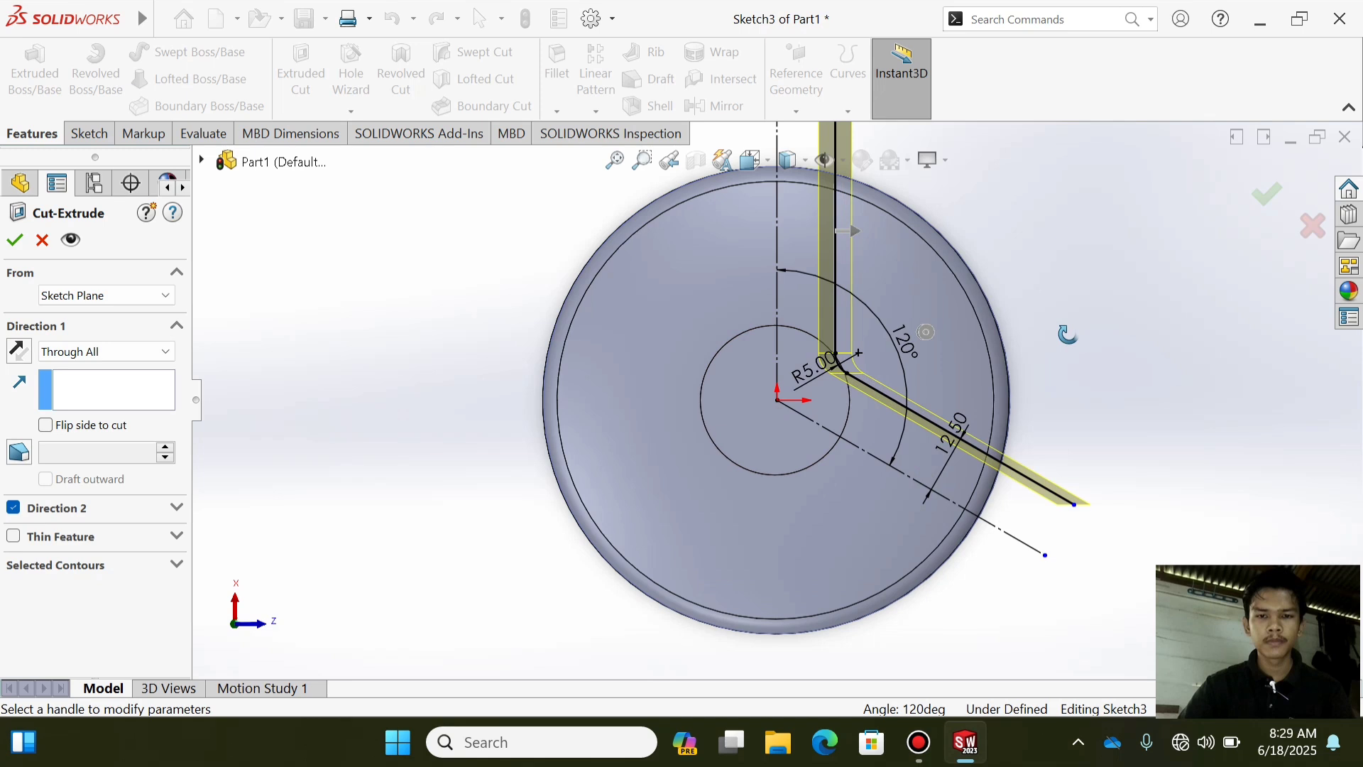
{"action": "middle_click_drag", "start_coordinate": [1067, 334], "coordinate": [1051, 359]}
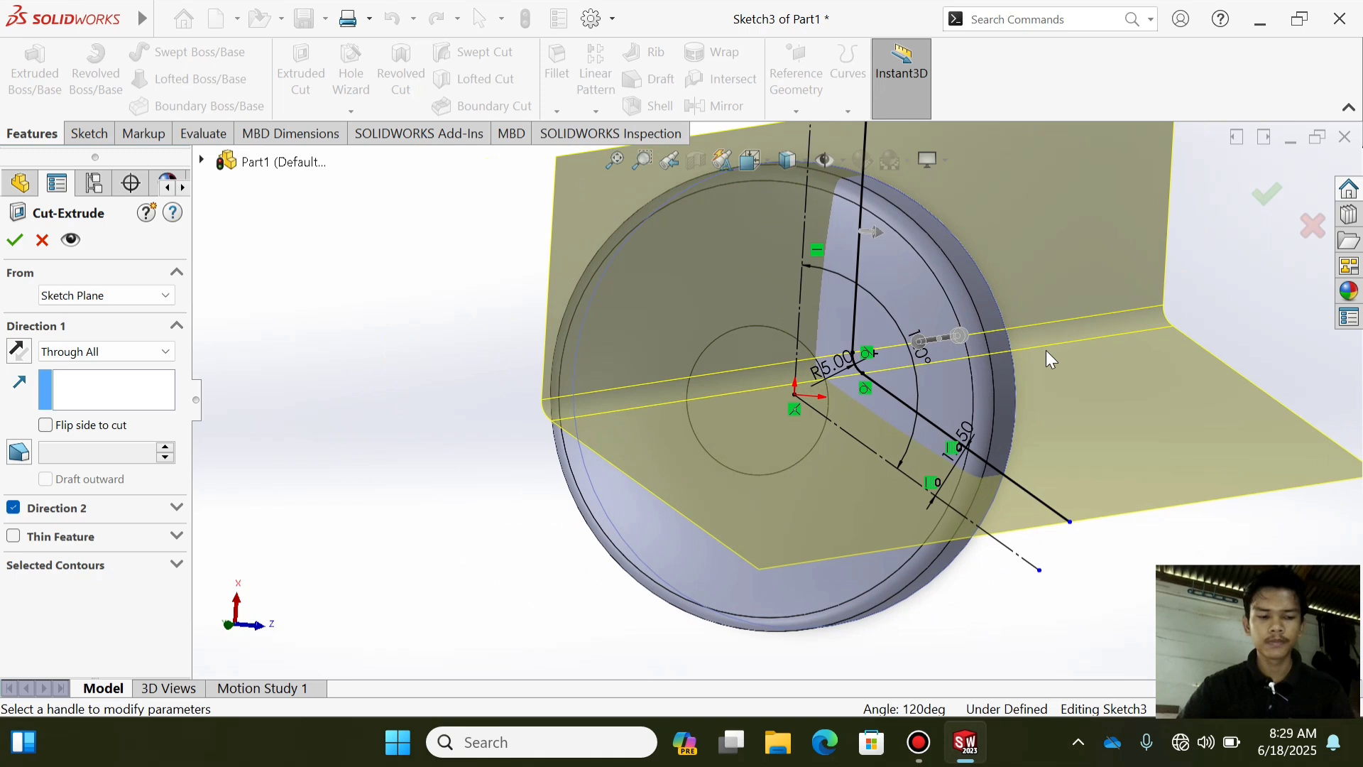
{"action": "key", "text": "Return"}
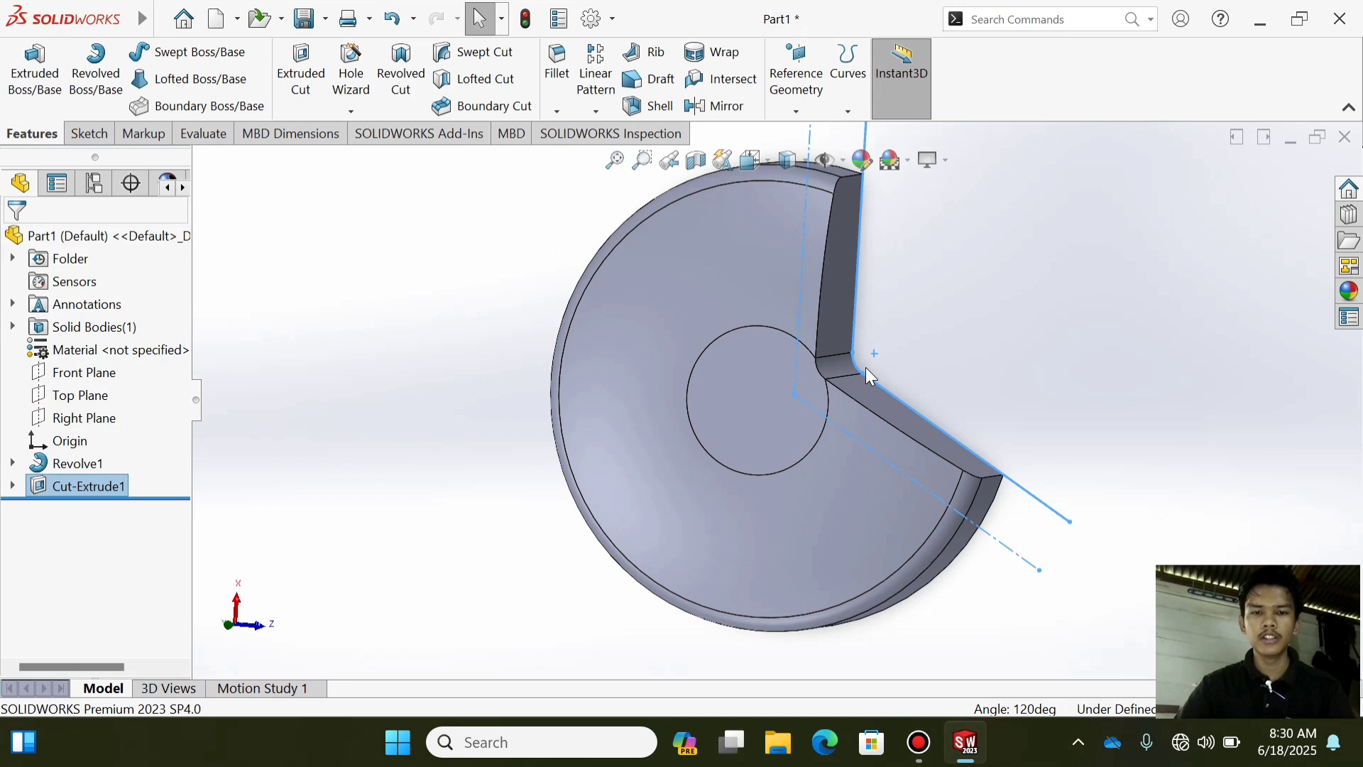
- Show temporary axes and circular-pattern the wedge cut about the disc's central axis with 3 equally spaced instances over 360 degrees
{"action": "left_click", "coordinate": [829, 162]}
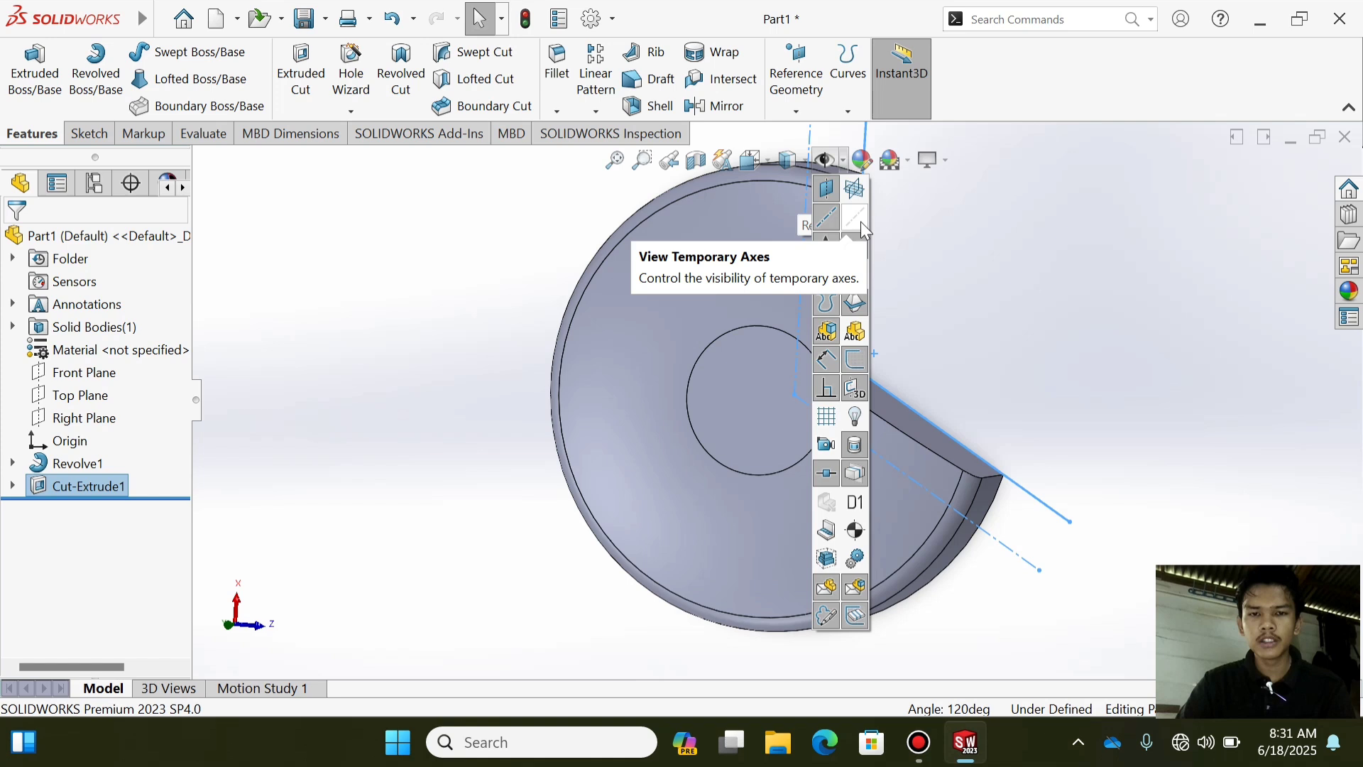
{"action": "left_click", "coordinate": [860, 222]}
{"action": "scroll", "coordinate": [915, 397], "scroll_direction": "up", "scroll_amount": 2}
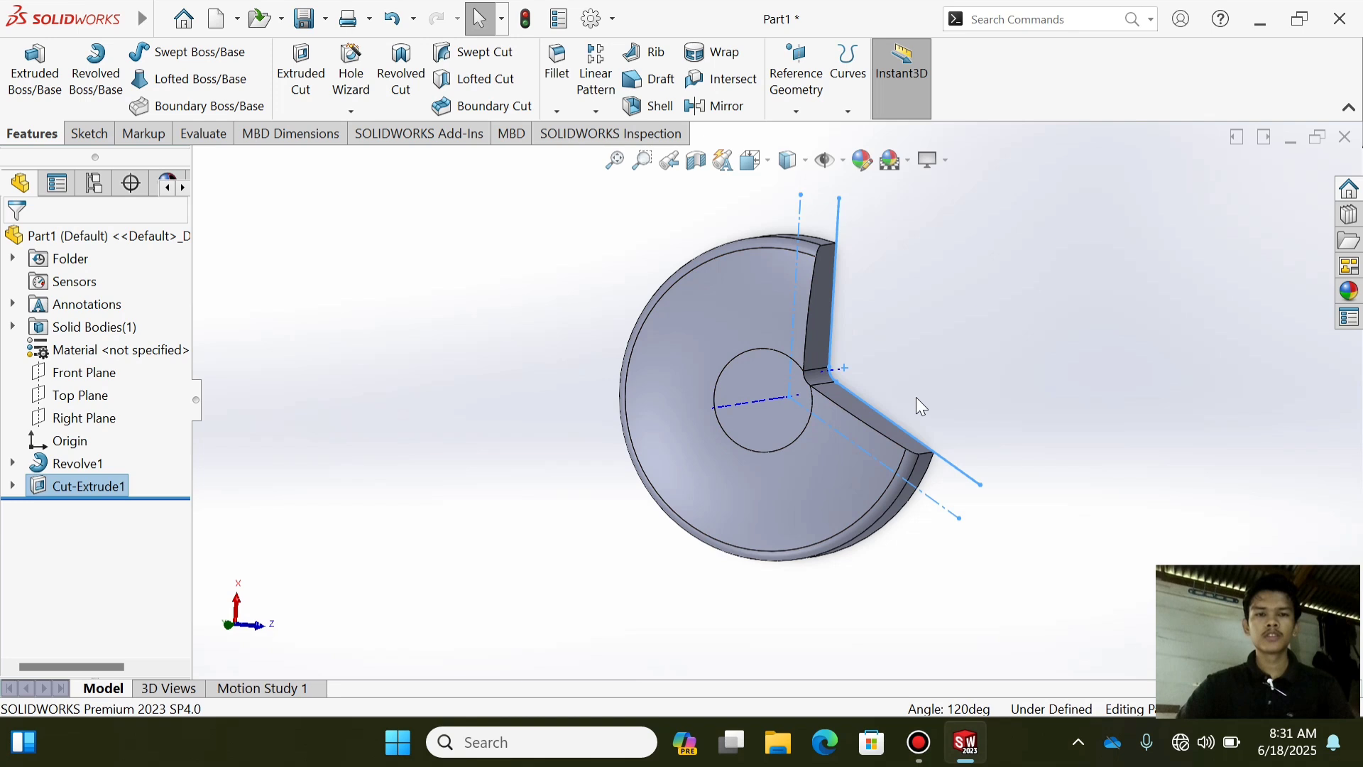
{"action": "left_click", "coordinate": [596, 111]}
{"action": "left_click", "coordinate": [641, 165]}
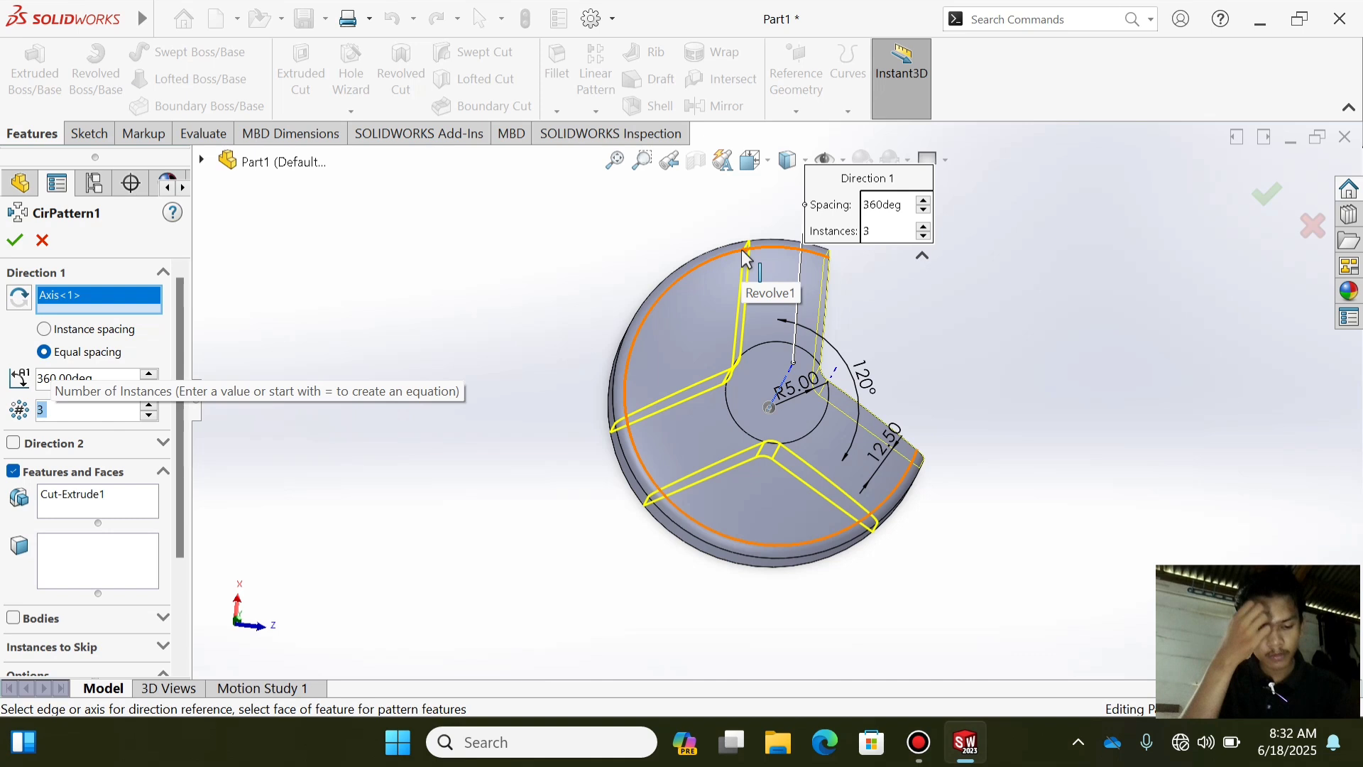
{"action": "key", "text": "Return"}
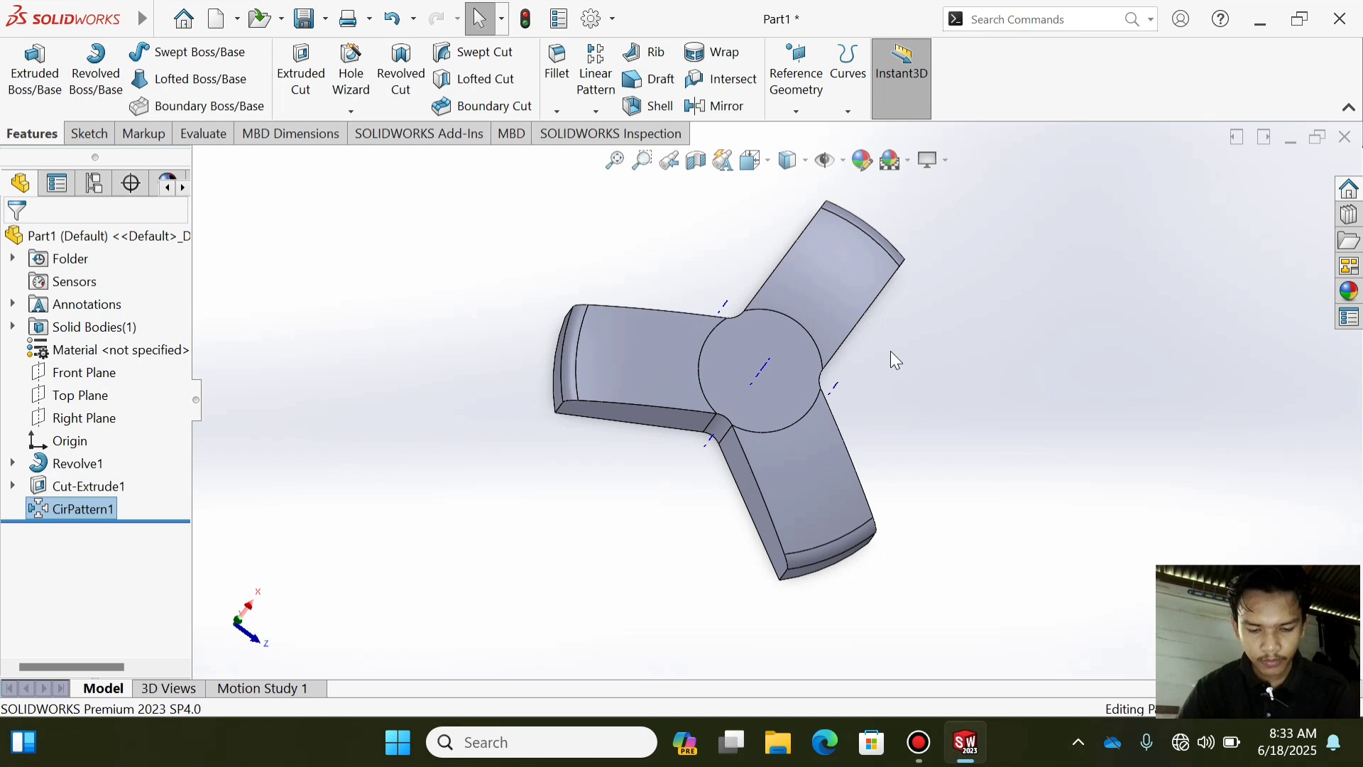
- Start a new sketch on the flat underside of the three-armed part and view it from below
{"action": "middle_click_drag", "start_coordinate": [891, 352], "coordinate": [979, 419]}
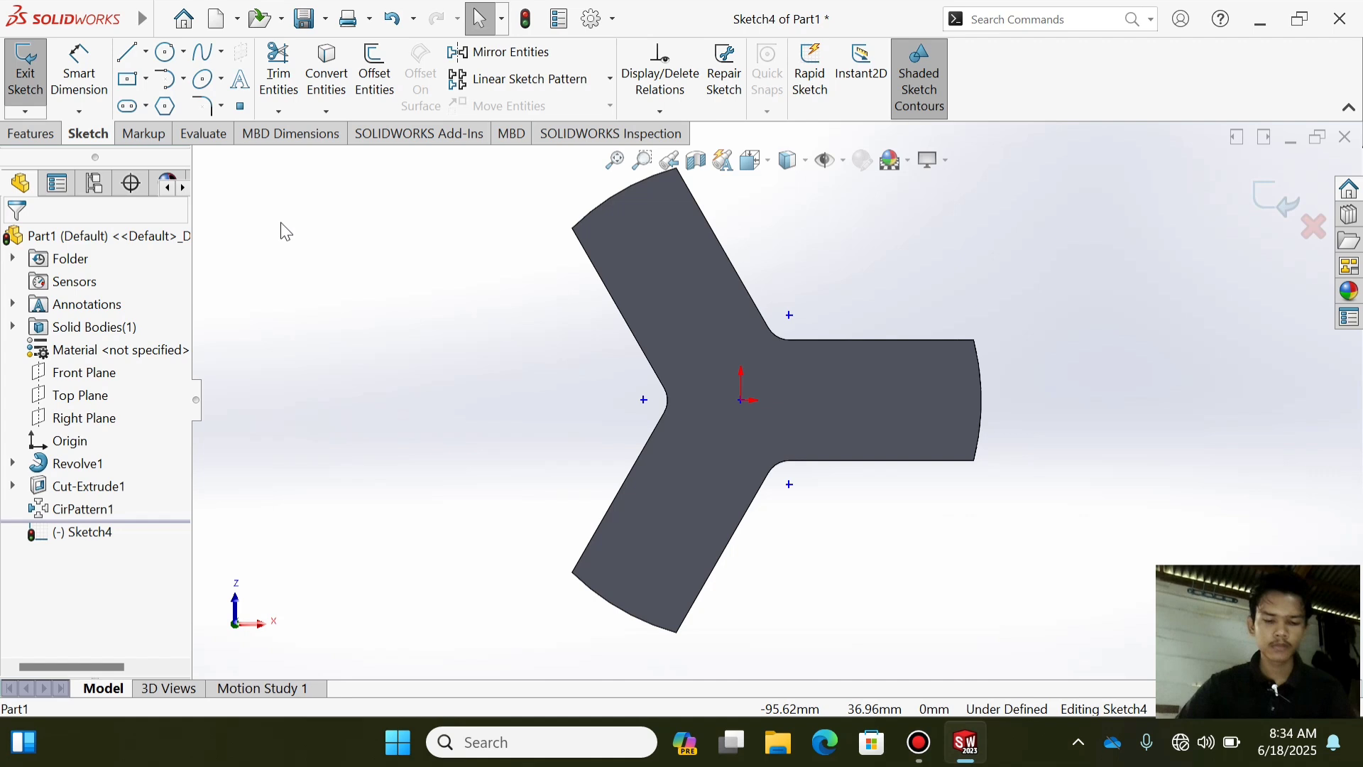
{"action": "key", "text": "ctrl+z"}
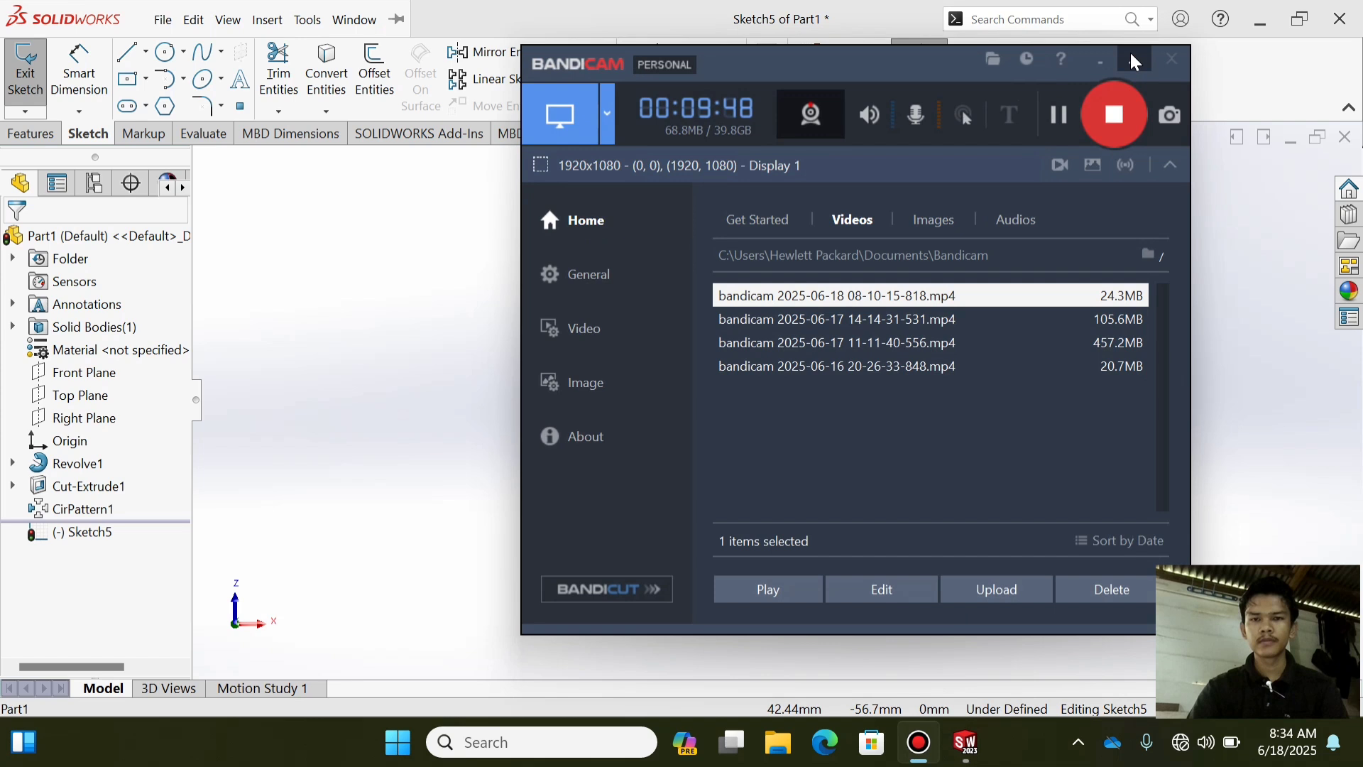
{"action": "left_click", "coordinate": [1135, 63]}
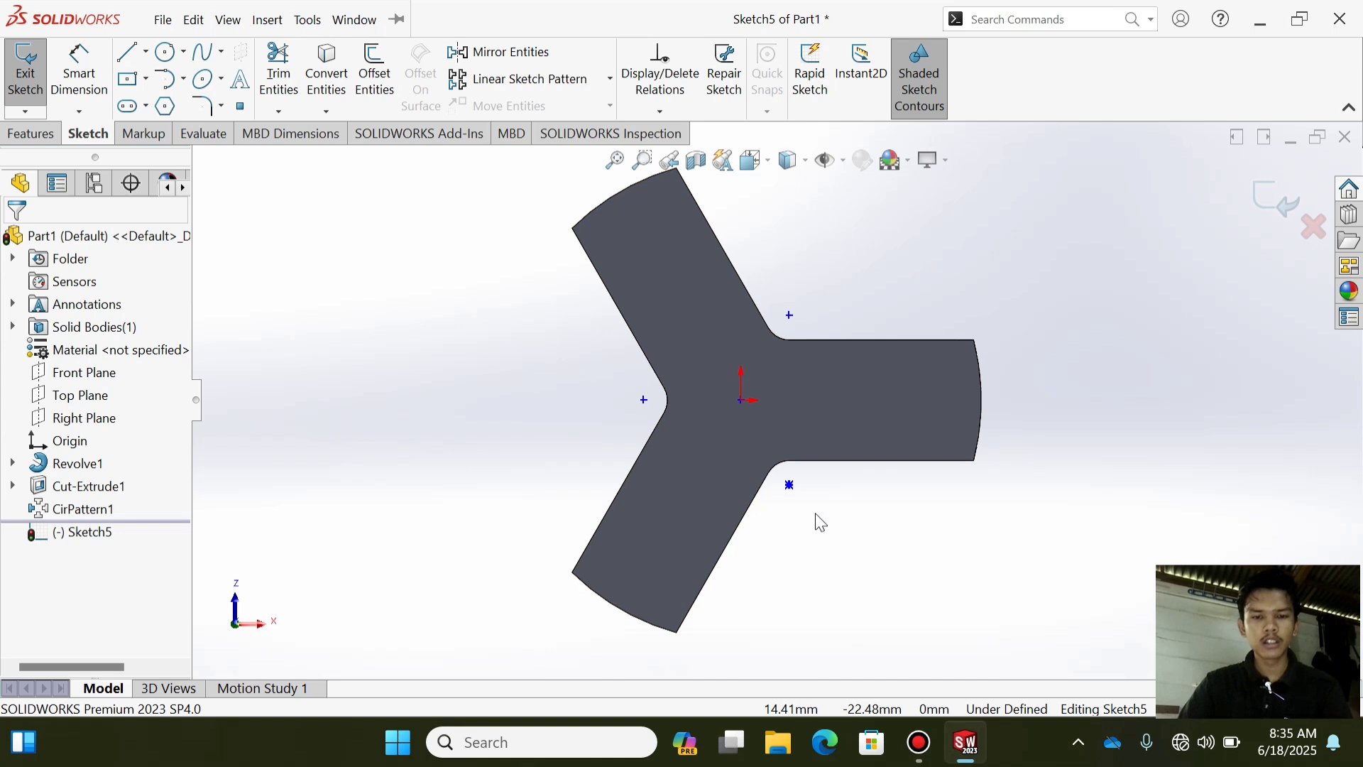
{"action": "key", "text": "space"}
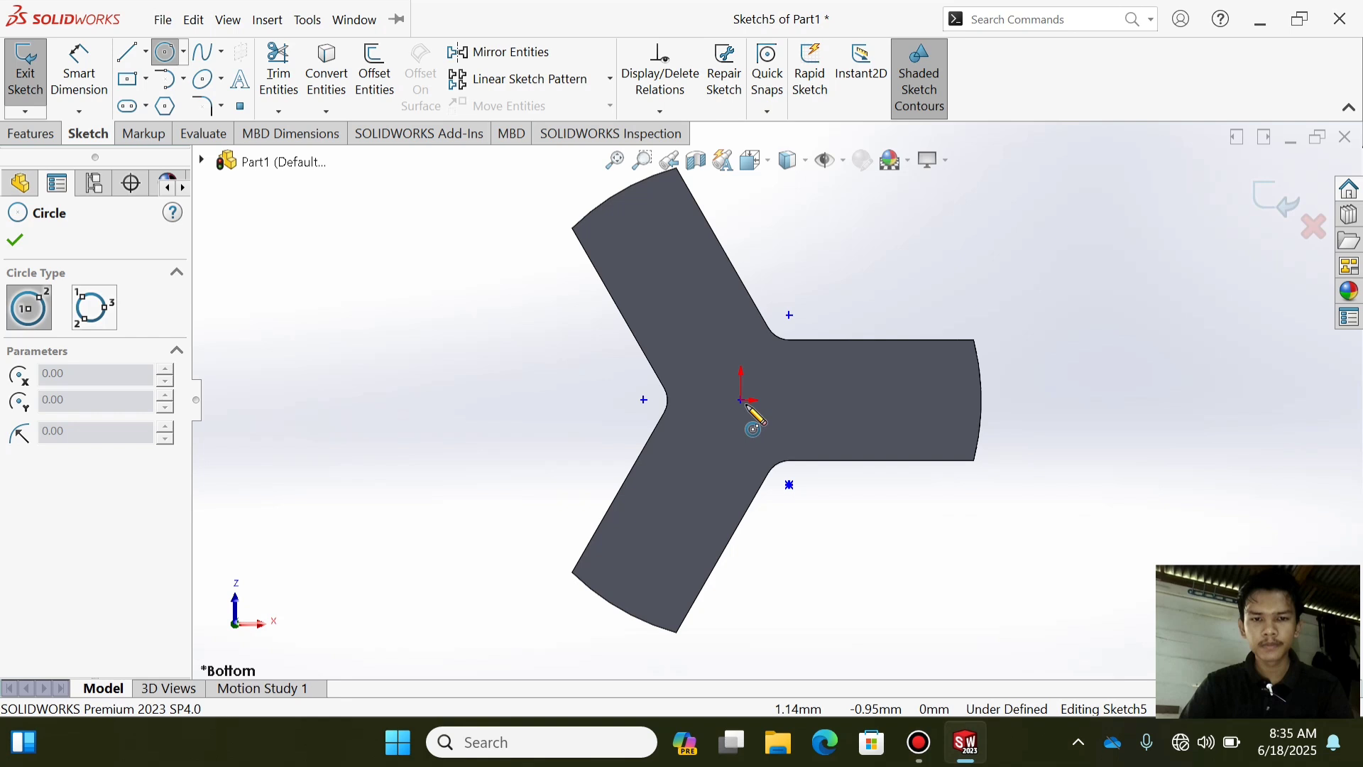
{"action": "key", "text": "Escape"}
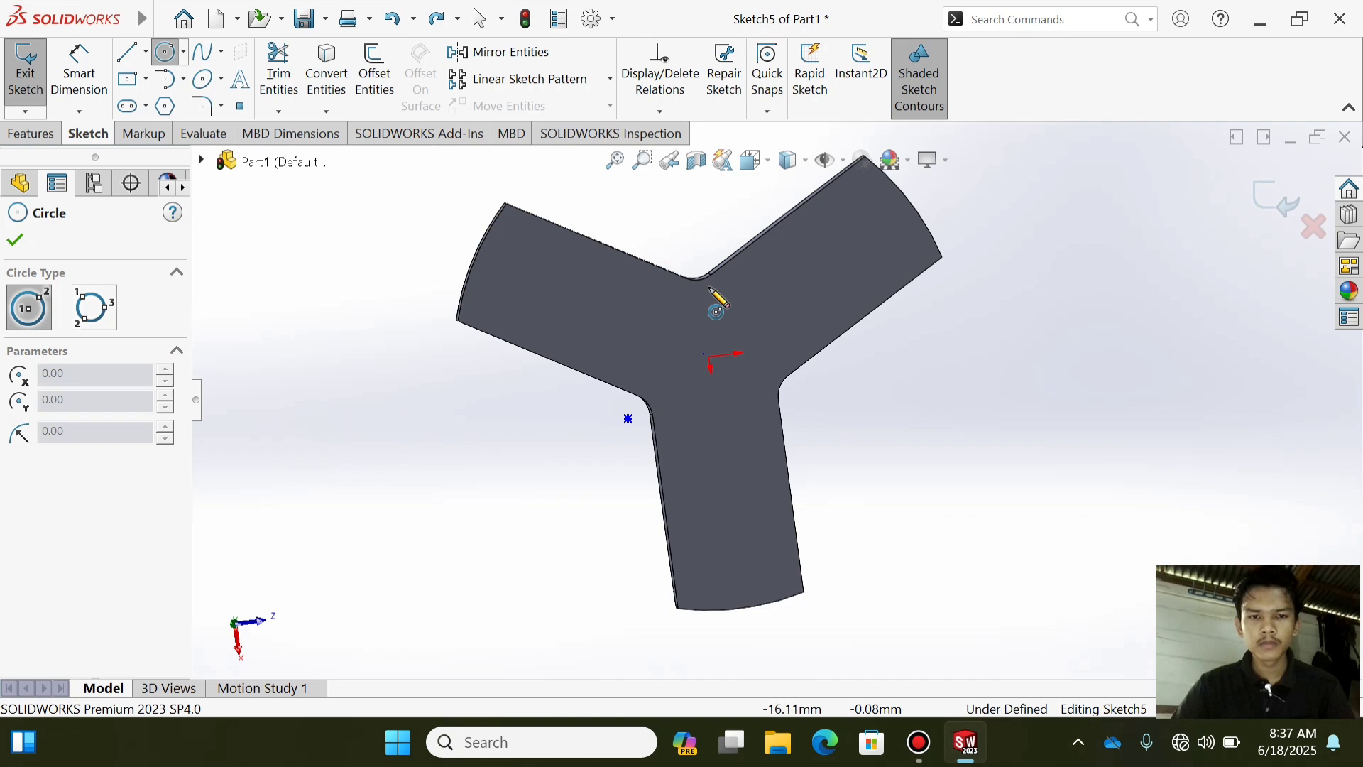
- Sketch a circle about 19.6 mm in diameter on one arm, and a line from the origin through its centre past the arm's tip
{"action": "left_click", "coordinate": [722, 454]}
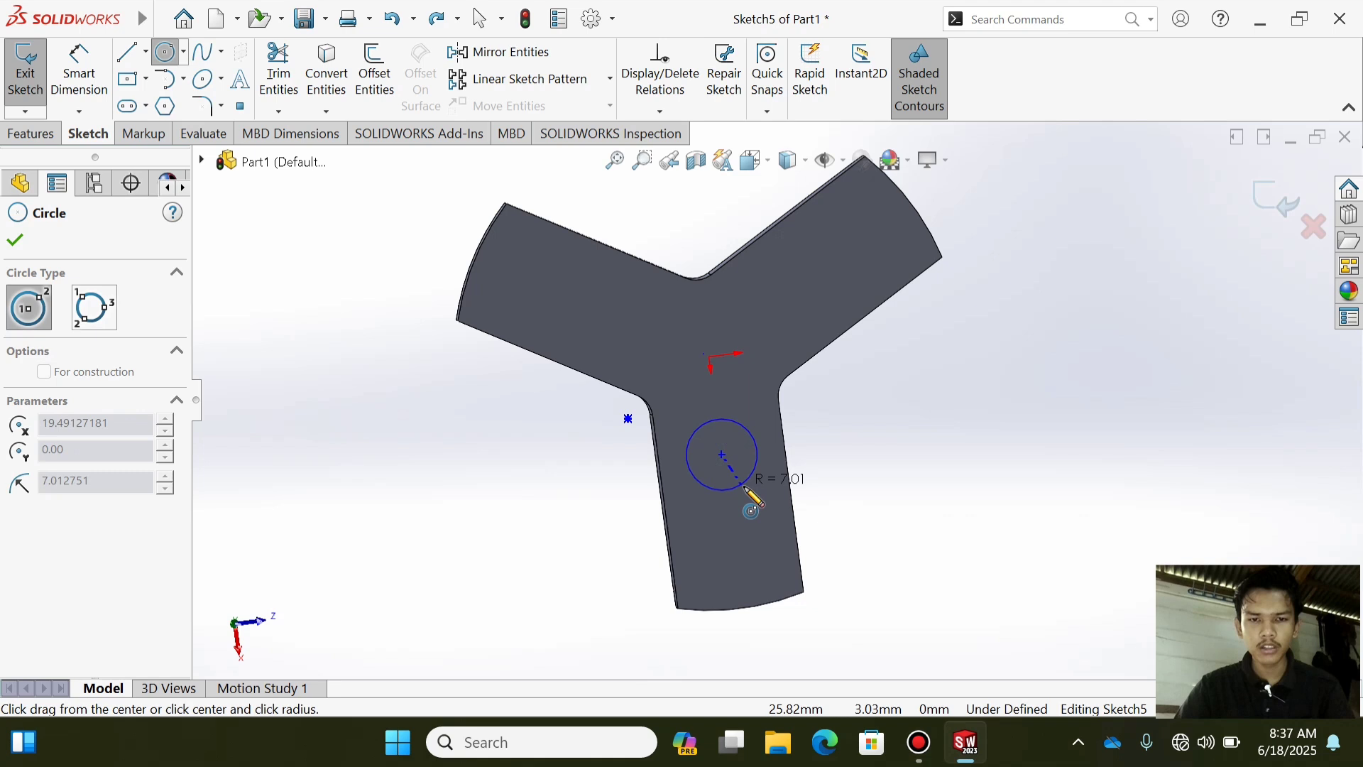
{"action": "left_click", "coordinate": [756, 494]}
{"action": "key", "text": "l"}
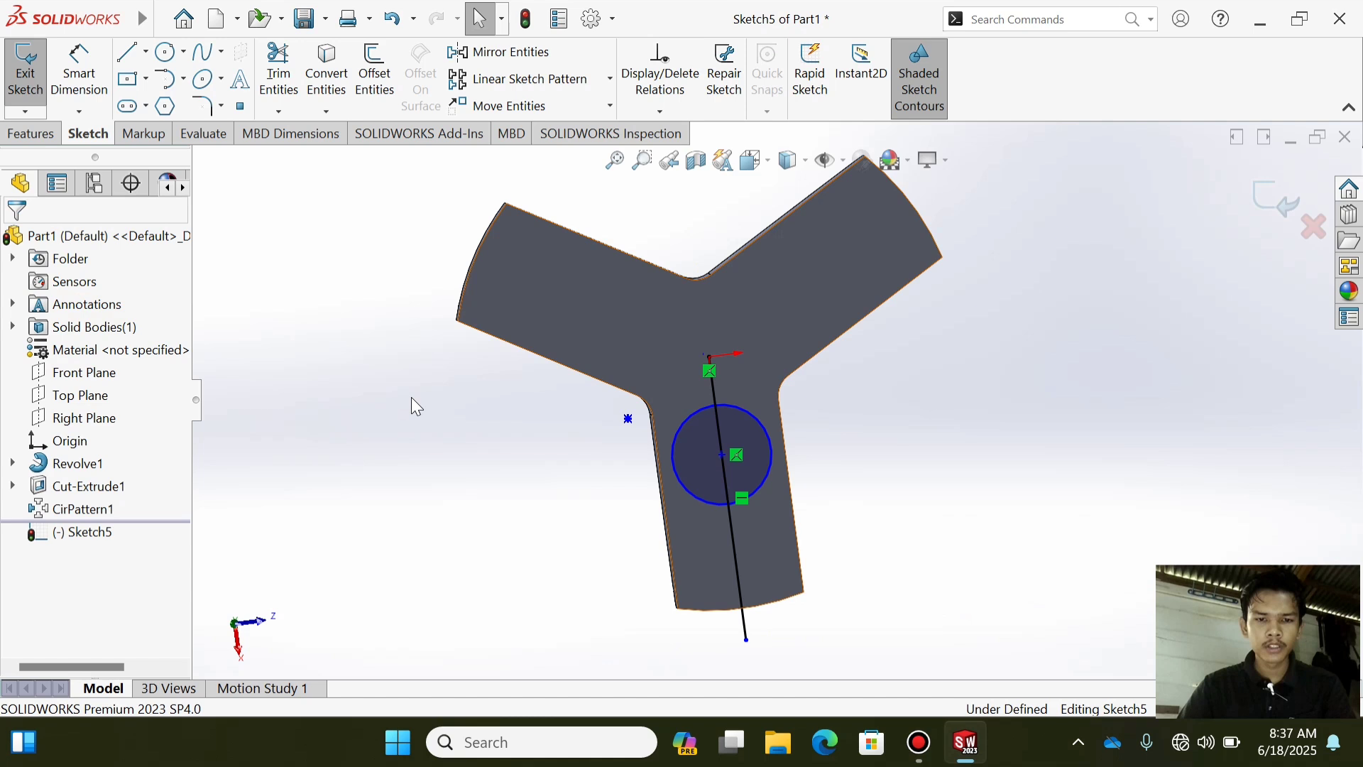
- Draw a parallel line about 44 mm long from inside the circle past the arm's tip, and mirror it about the centre line
{"action": "key", "text": "l"}
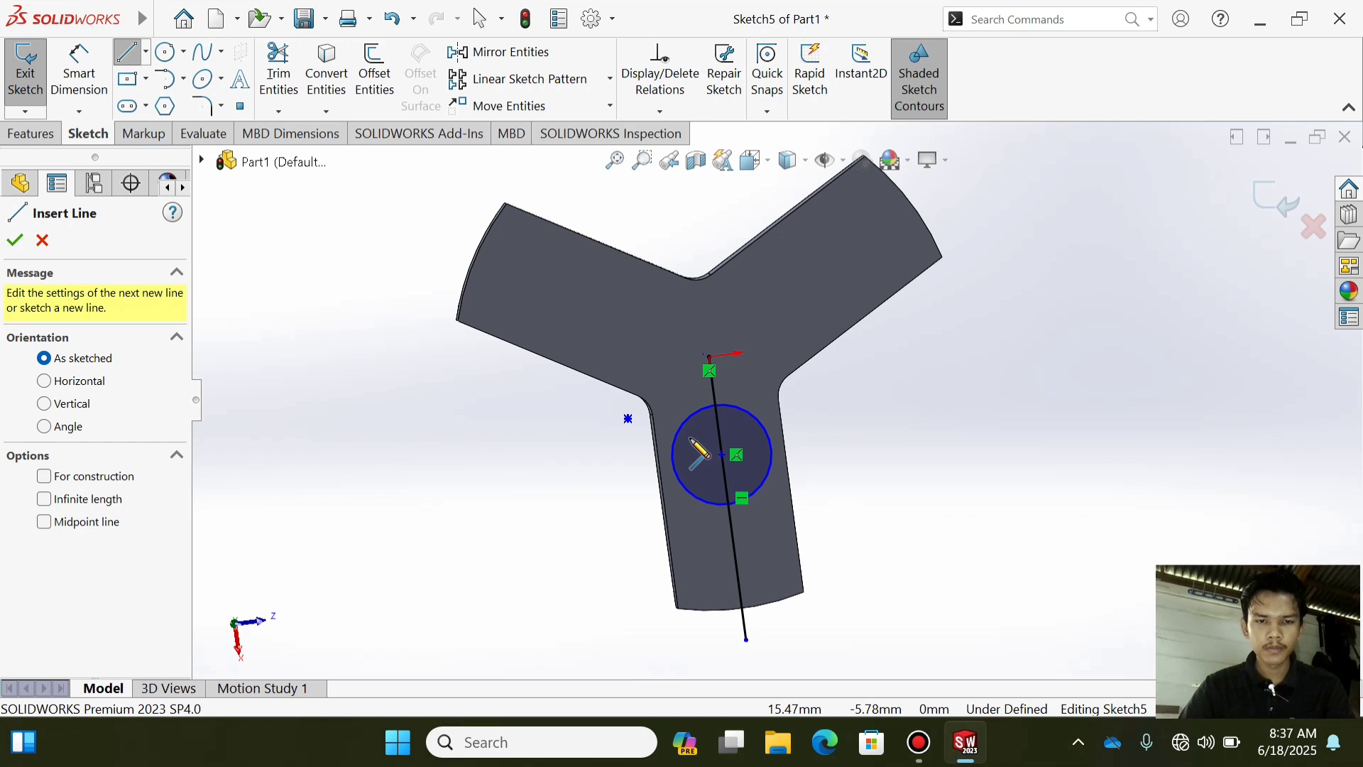
{"action": "left_click", "coordinate": [691, 439]}
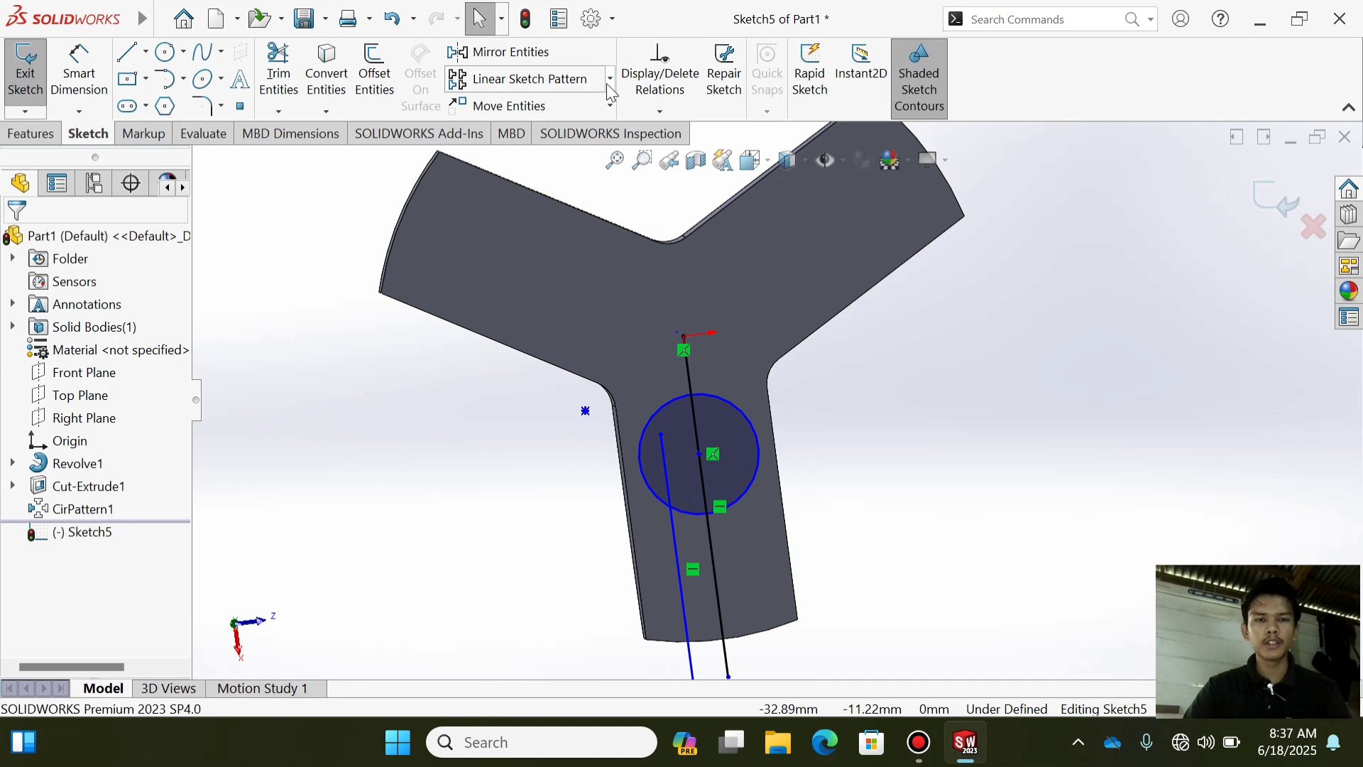
{"action": "left_click", "coordinate": [496, 52]}
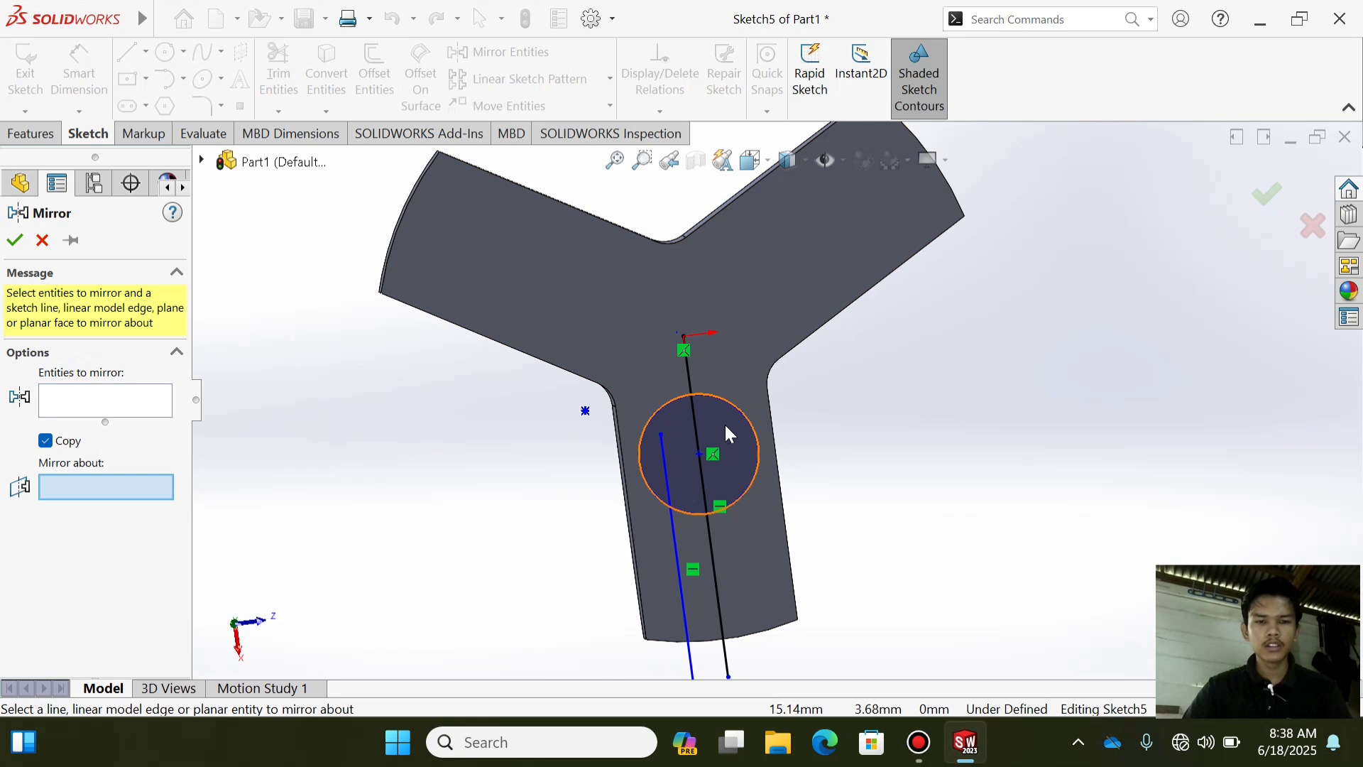
{"action": "left_click", "coordinate": [676, 554]}
{"action": "left_click", "coordinate": [703, 483]}
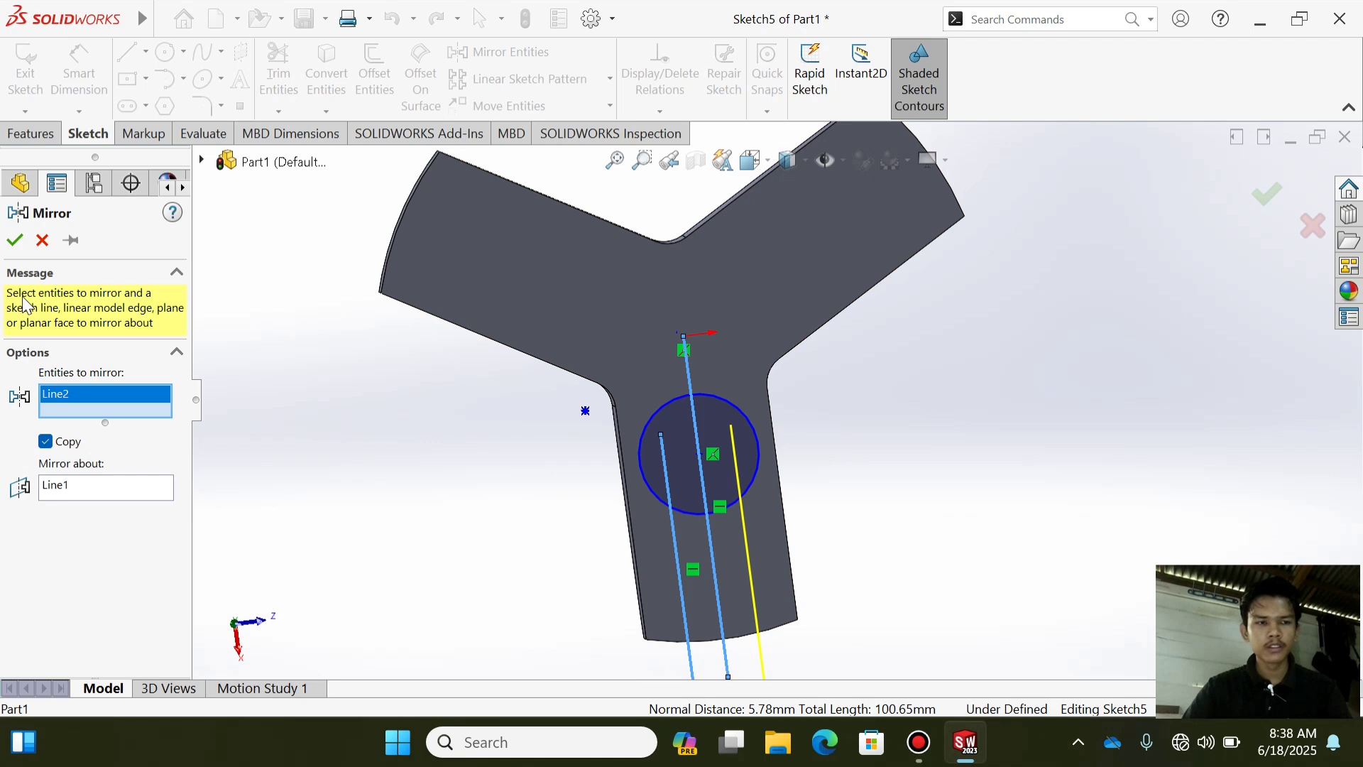
{"action": "left_click", "coordinate": [14, 240]}
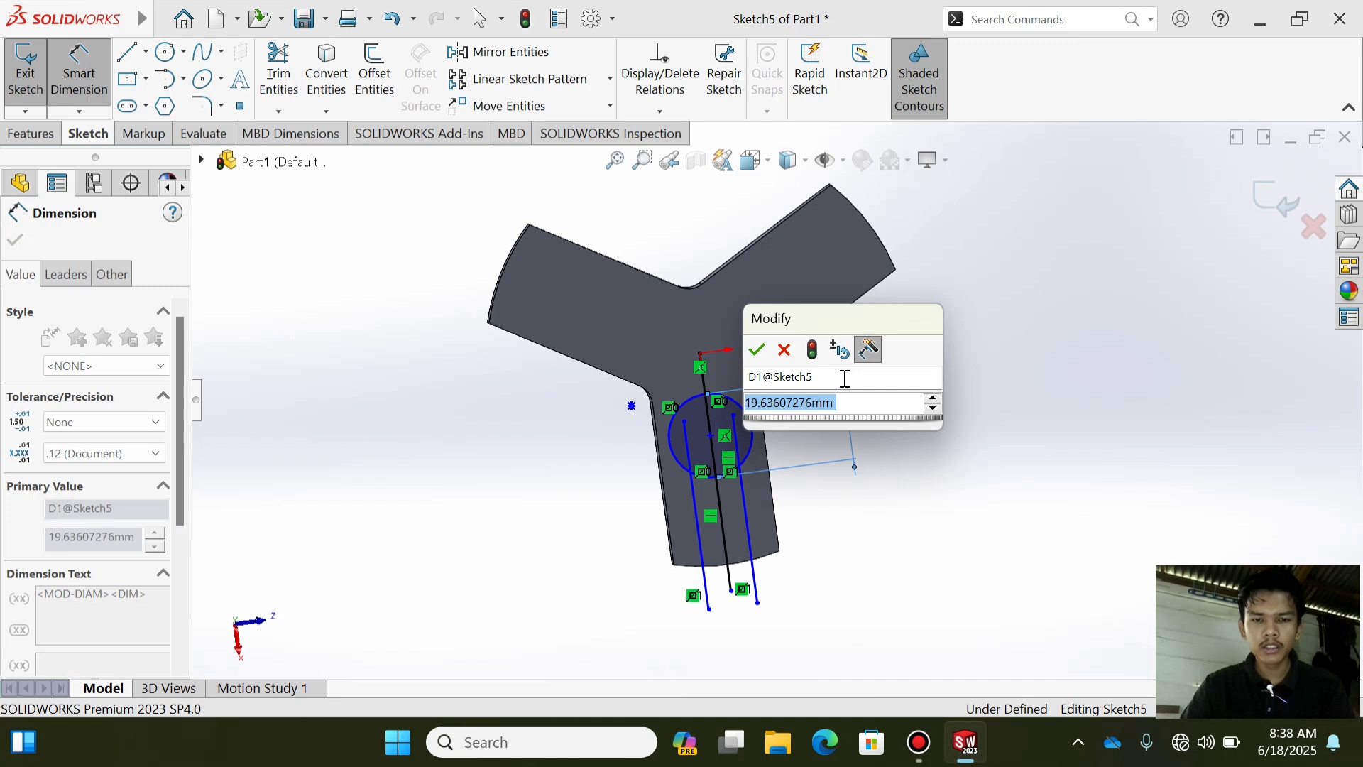
- Set the circle's diameter to 12 mm and its centre's distance from the origin to 21 mm
{"action": "type", "text": "12"}
{"action": "key", "text": "Return"}
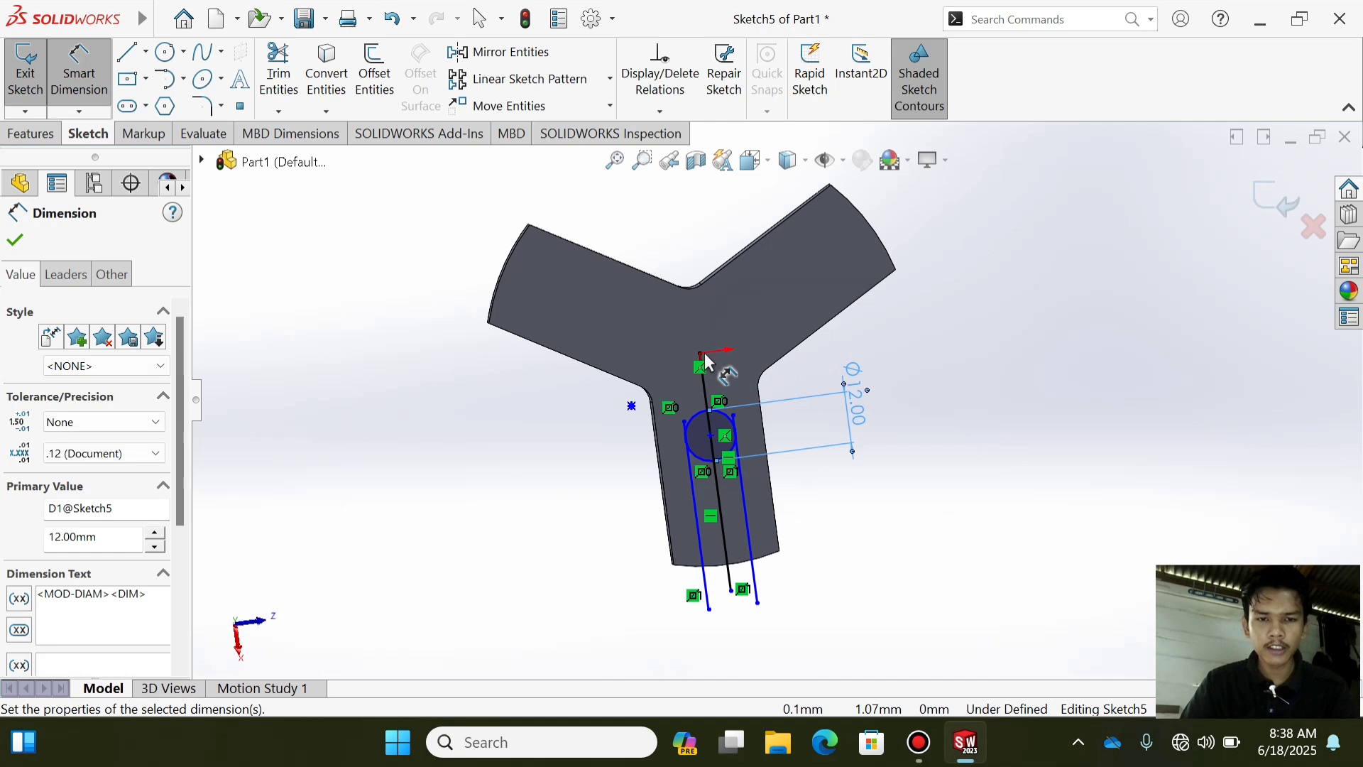
{"action": "left_click", "coordinate": [702, 355]}
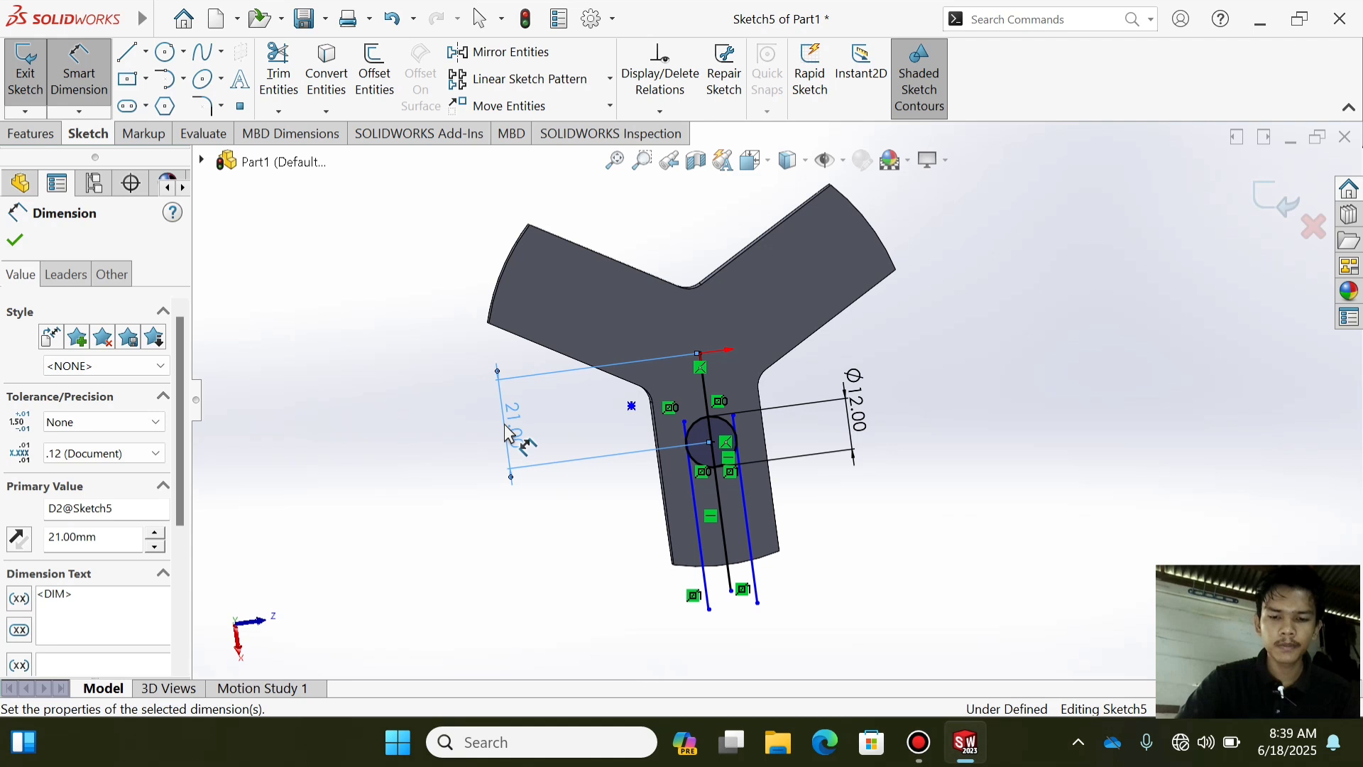
- Dimension the spacing between the two mirrored parallel lines as 10 mm
{"action": "left_click", "coordinate": [693, 487]}
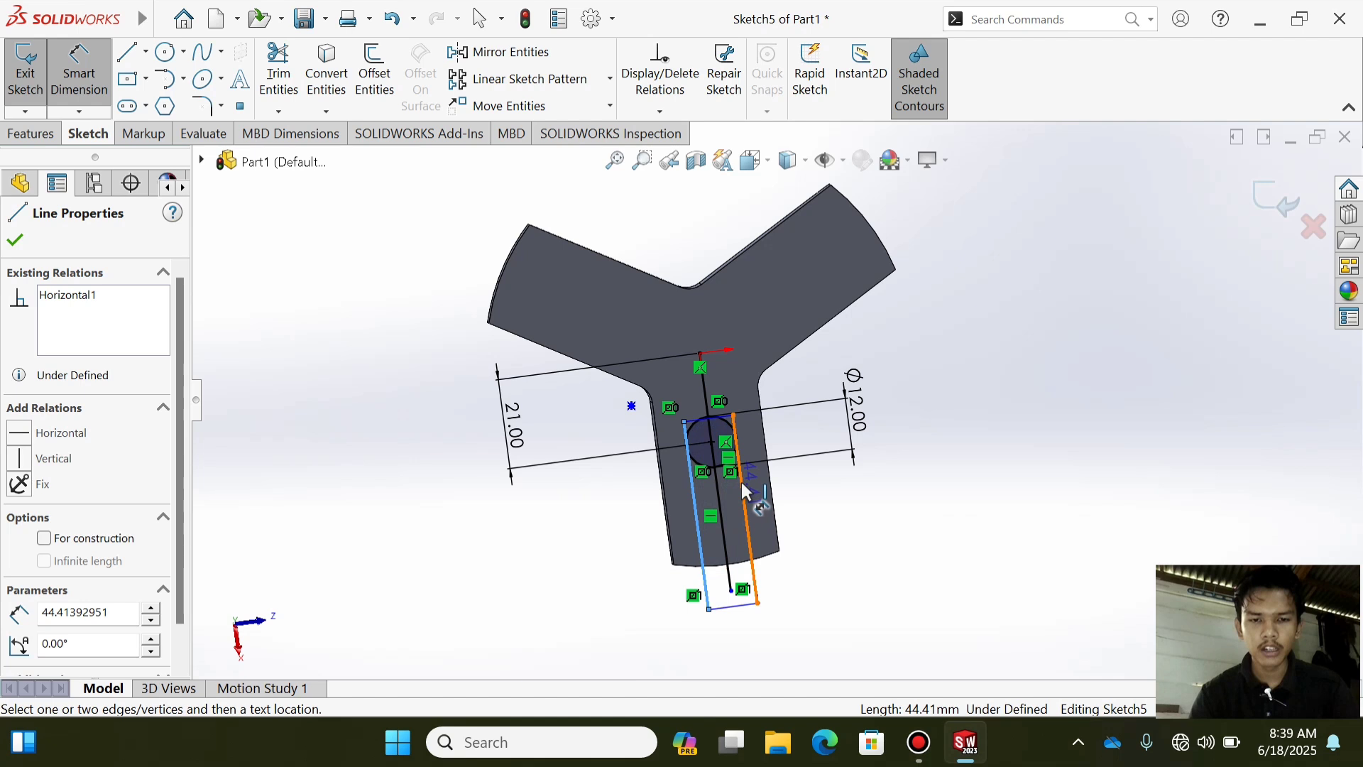
{"action": "left_click", "coordinate": [739, 479]}
{"action": "left_click", "coordinate": [597, 690]}
{"action": "type", "text": "10"}
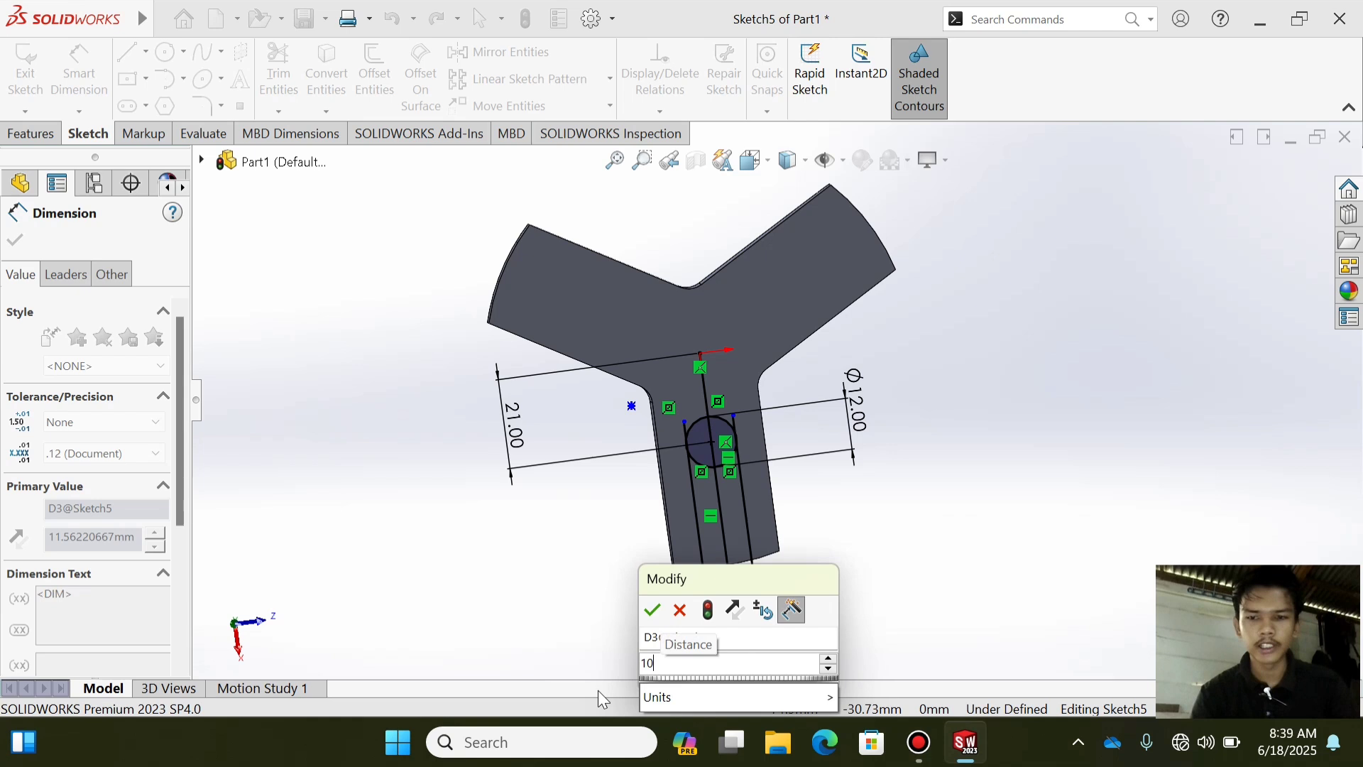
{"action": "key", "text": "Return"}
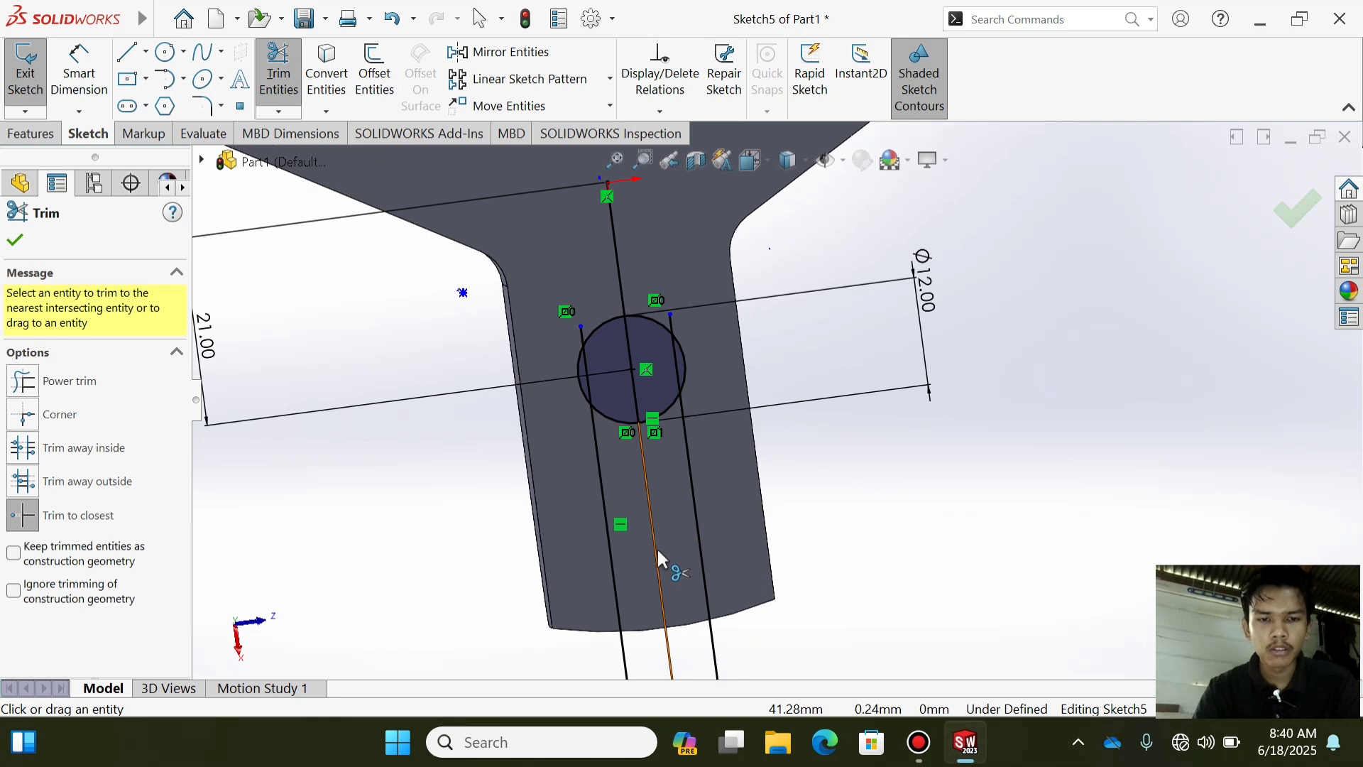
- Trim away the centre line, the circle's arc between the parallel lines and the line ends inside the circle, leaving an open keyhole outline
{"action": "left_click", "coordinate": [657, 546]}
{"action": "left_click", "coordinate": [641, 423]}
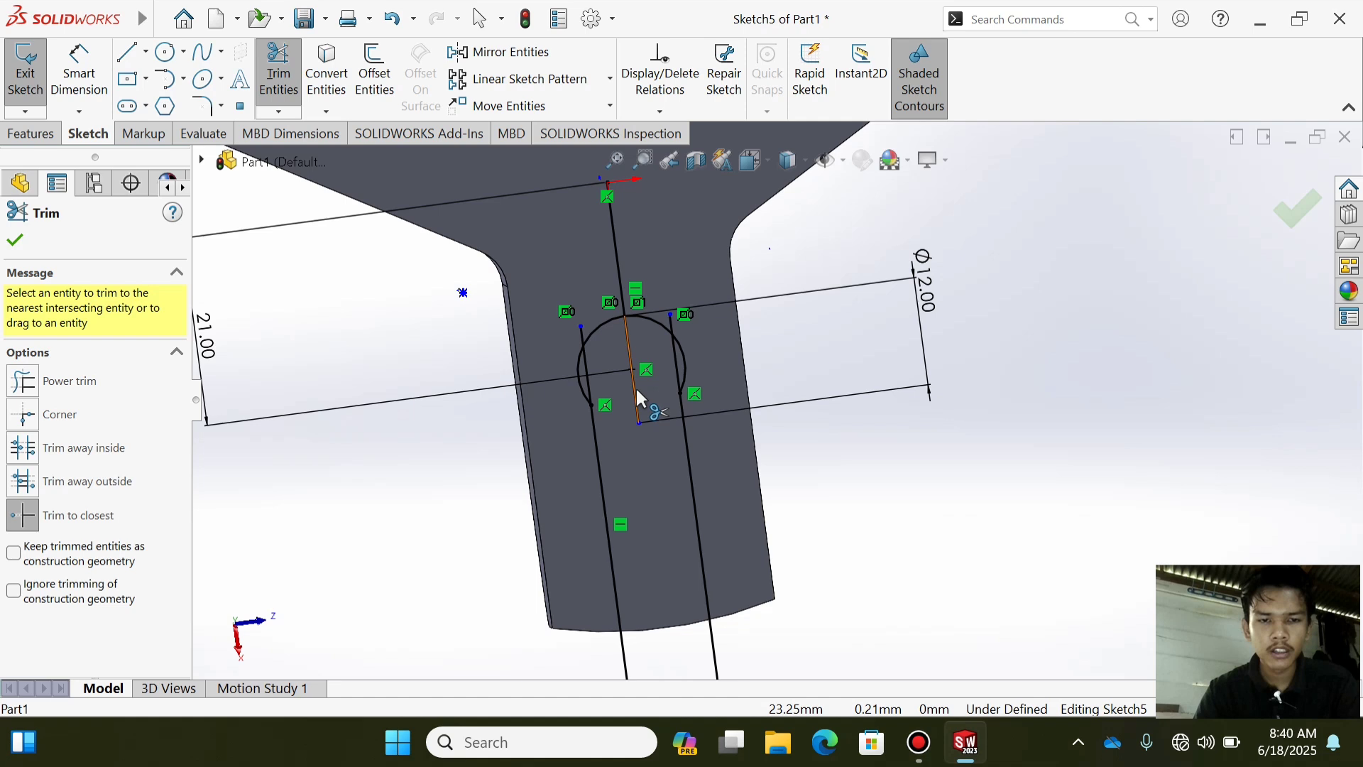
{"action": "left_click", "coordinate": [636, 388]}
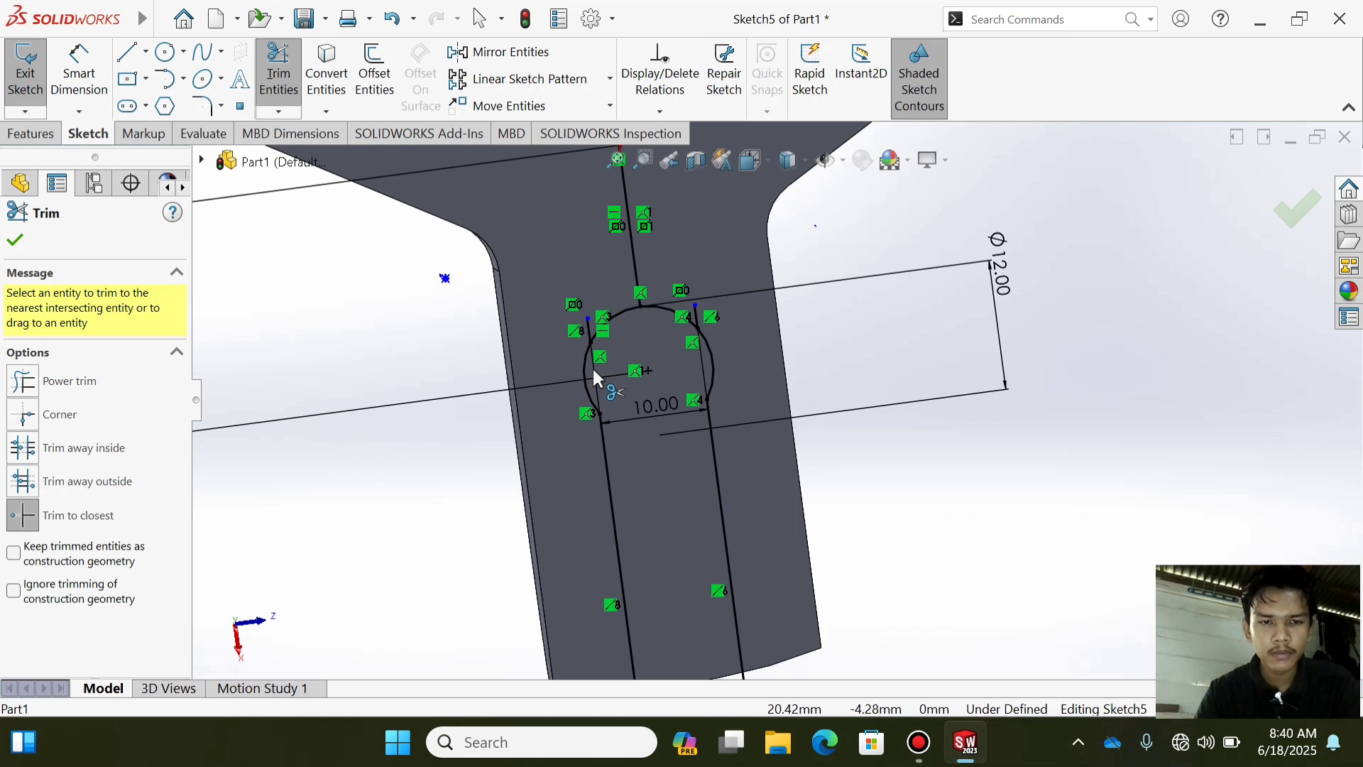
{"action": "left_click", "coordinate": [594, 371]}
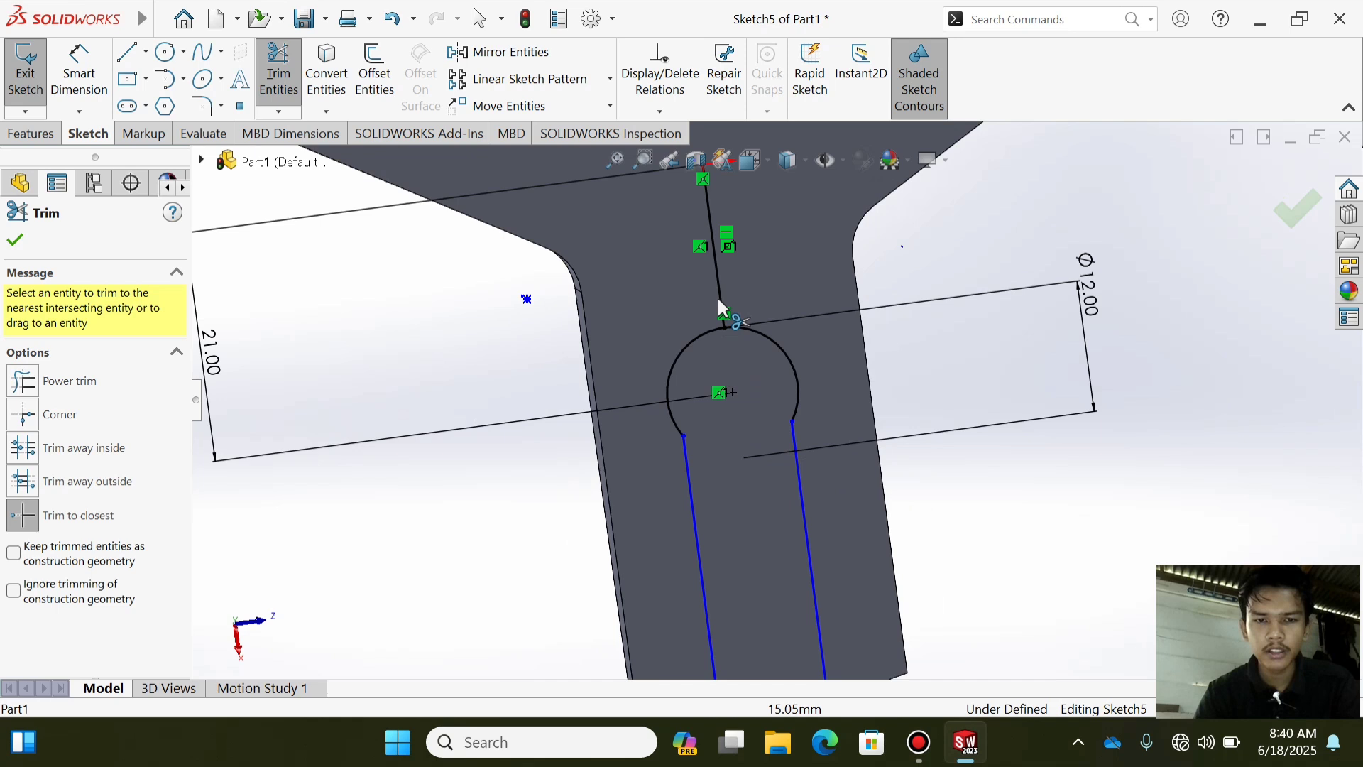
{"action": "scroll", "coordinate": [717, 295], "scroll_direction": "up", "scroll_amount": 2}
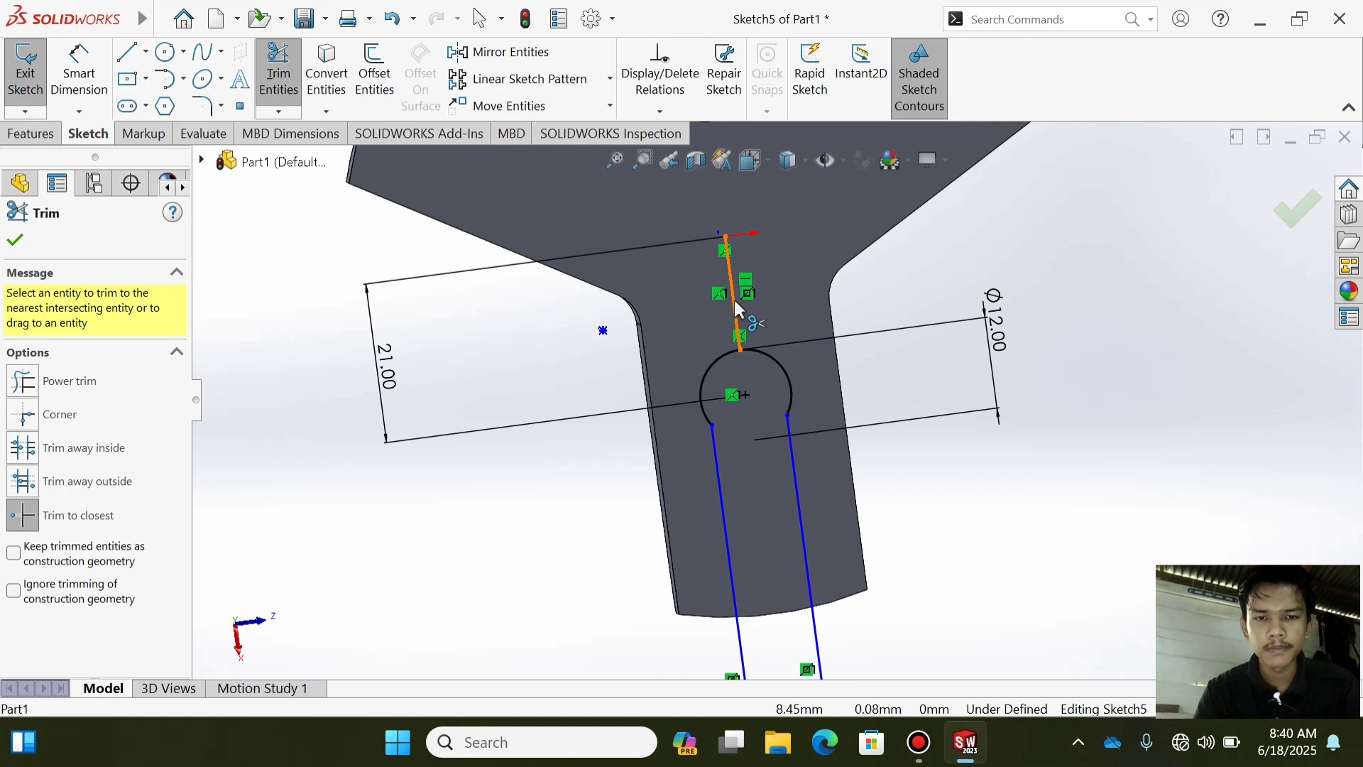
{"action": "left_click", "coordinate": [738, 309]}
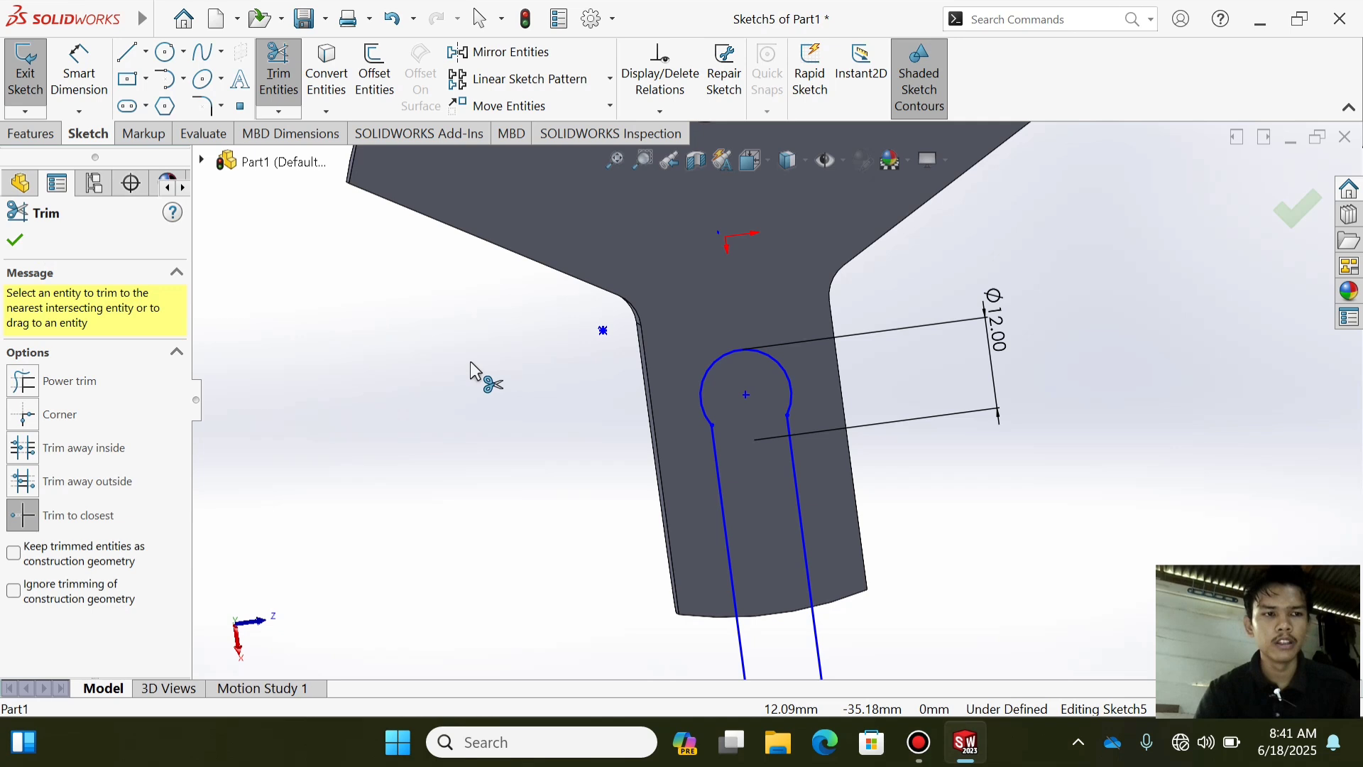
{"action": "key", "text": "Escape"}
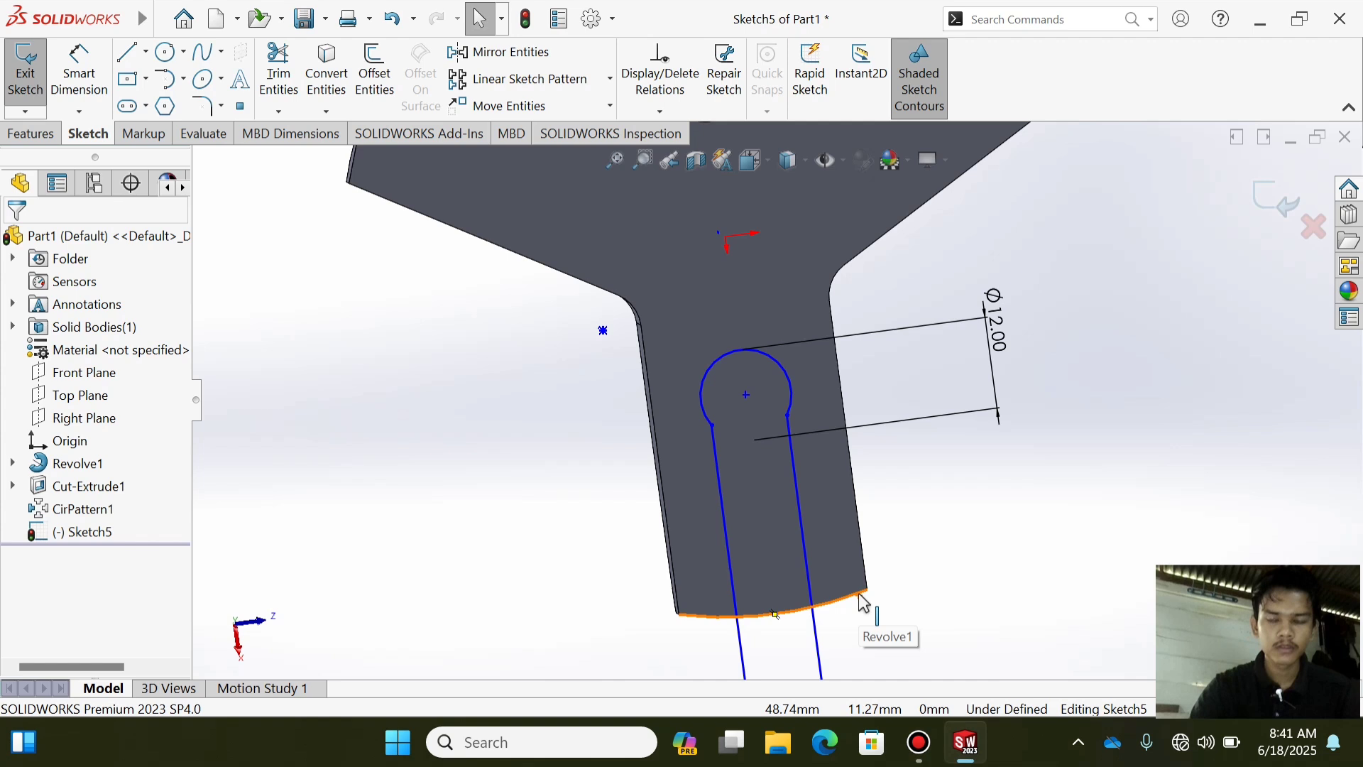
- Cut the keyhole outline out of the arm with an Extruded Cut set to Through All in both directions
{"action": "left_click", "coordinate": [31, 134]}
{"action": "left_click", "coordinate": [300, 73]}
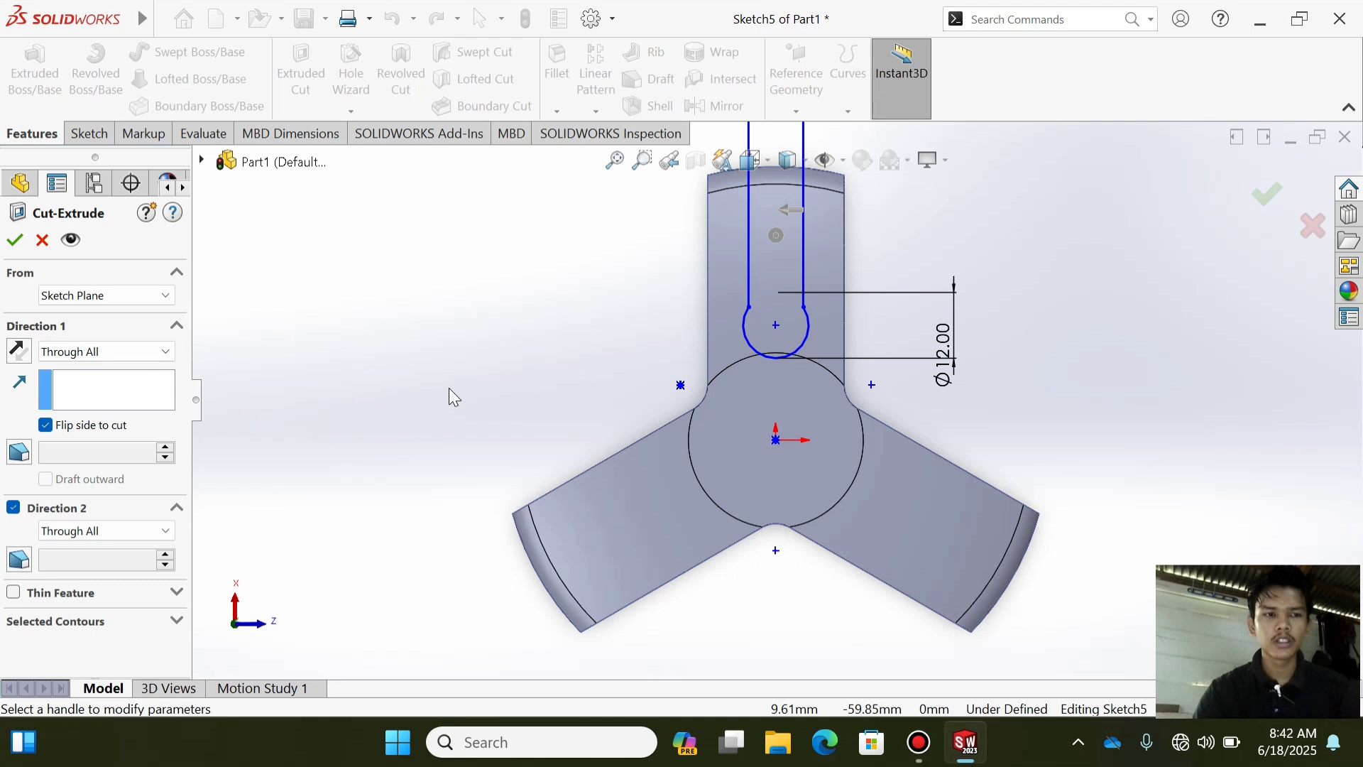
{"action": "key", "text": "Return"}
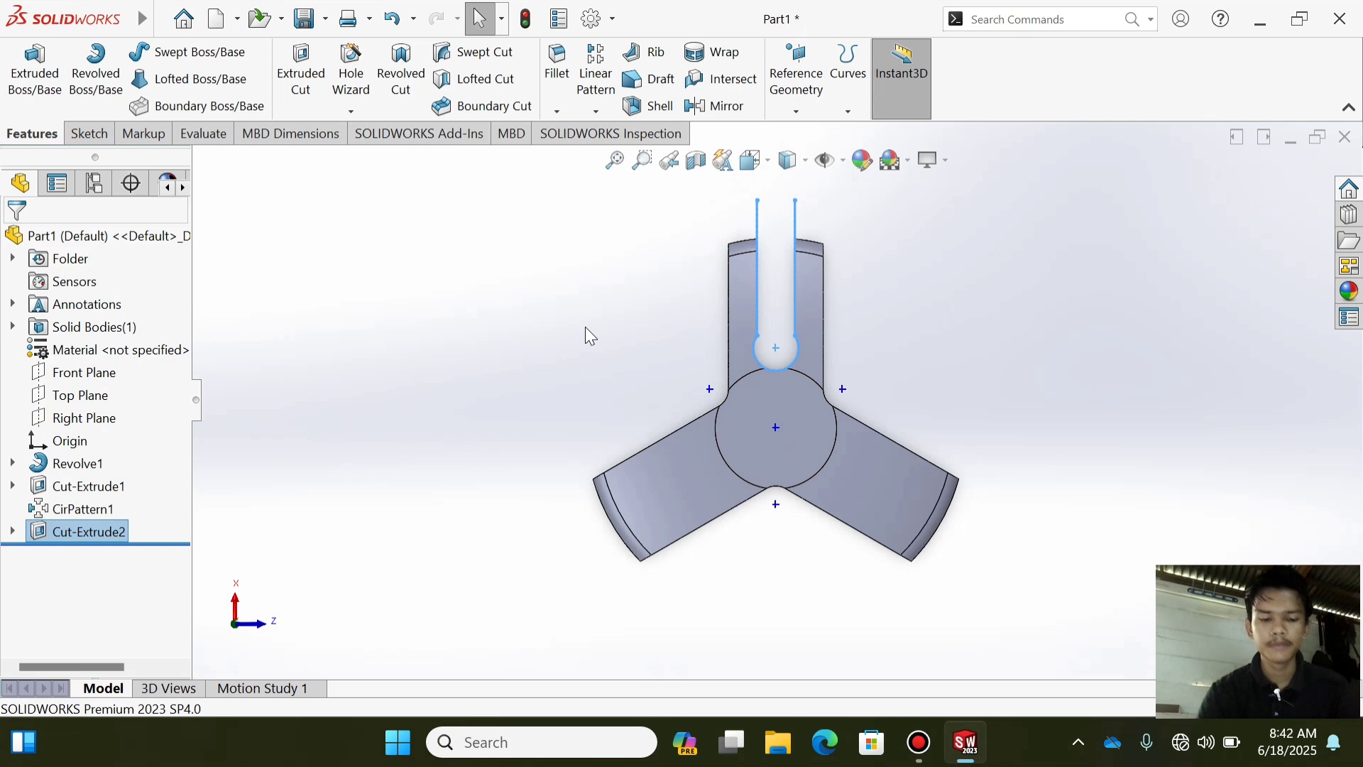
{"action": "middle_click_drag", "start_coordinate": [589, 335], "coordinate": [781, 327]}
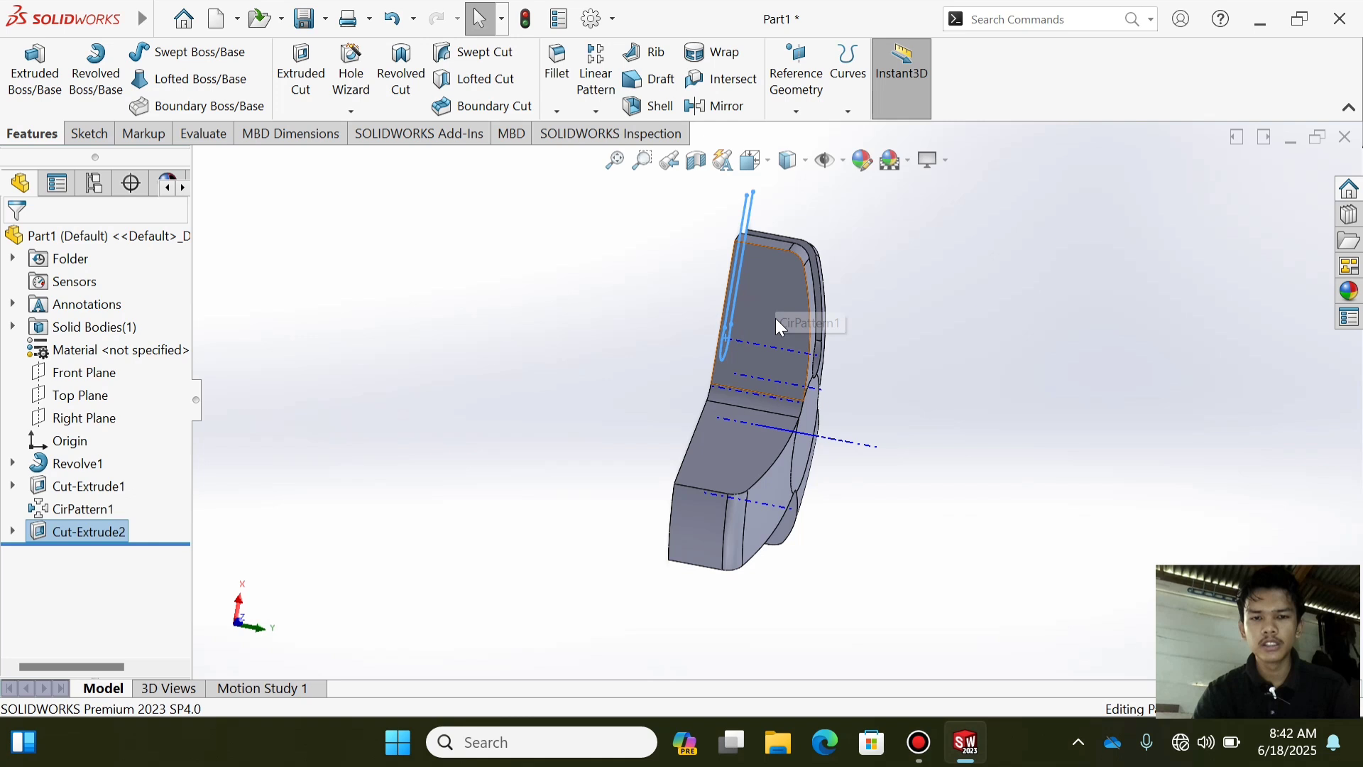
{"action": "middle_click_drag", "start_coordinate": [778, 321], "coordinate": [816, 308]}
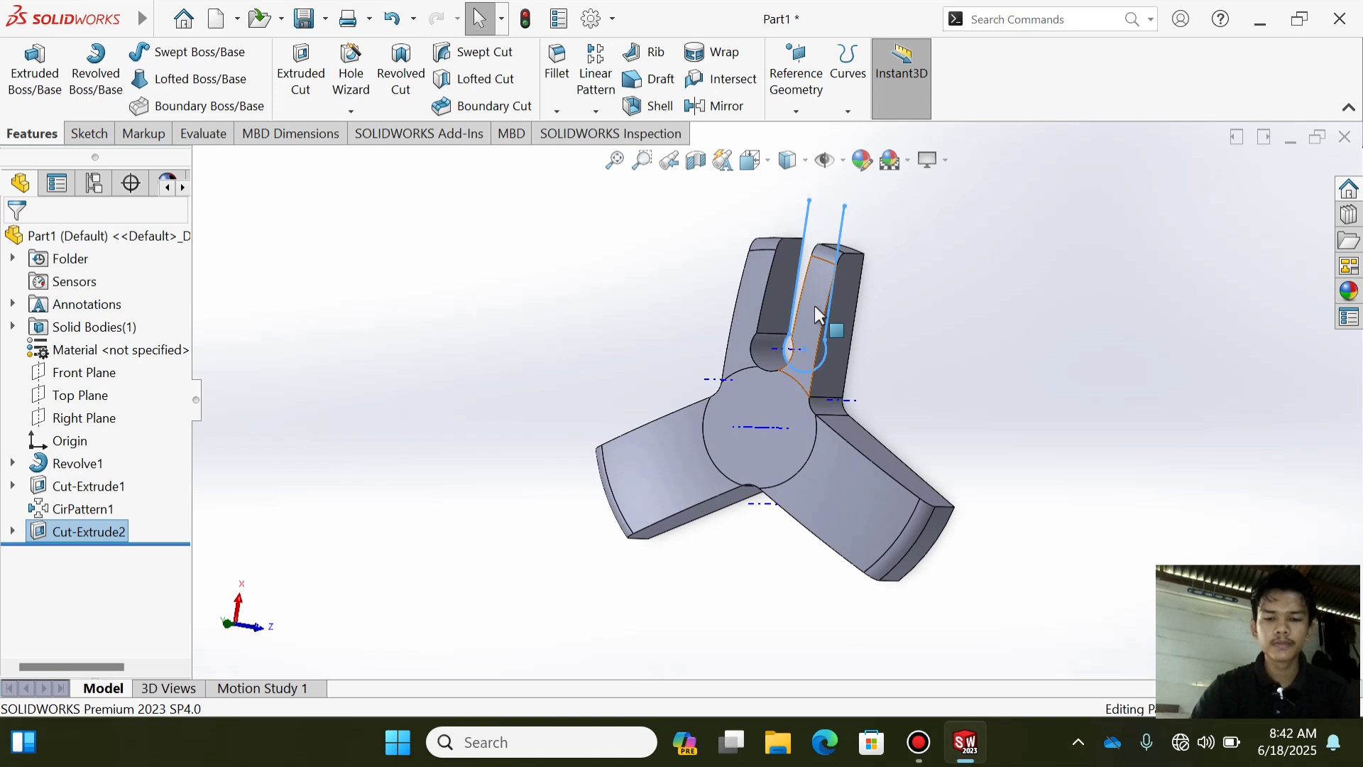
- Sketch two separate circles, about 9.8 mm and 12 mm in diameter, on the slotted arm's flat side face, the larger nearer the hub
{"action": "middle_click_drag", "start_coordinate": [815, 306], "coordinate": [1079, 446]}
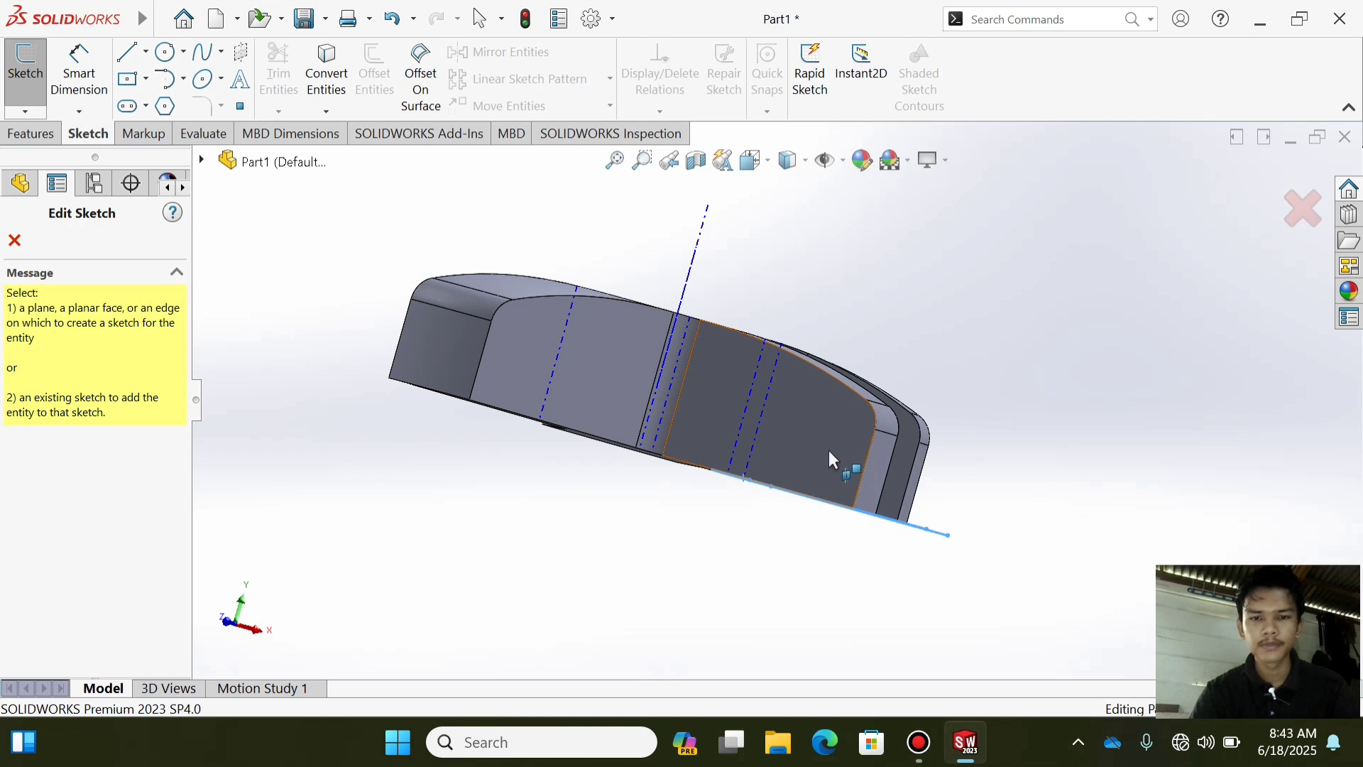
{"action": "left_click", "coordinate": [828, 450]}
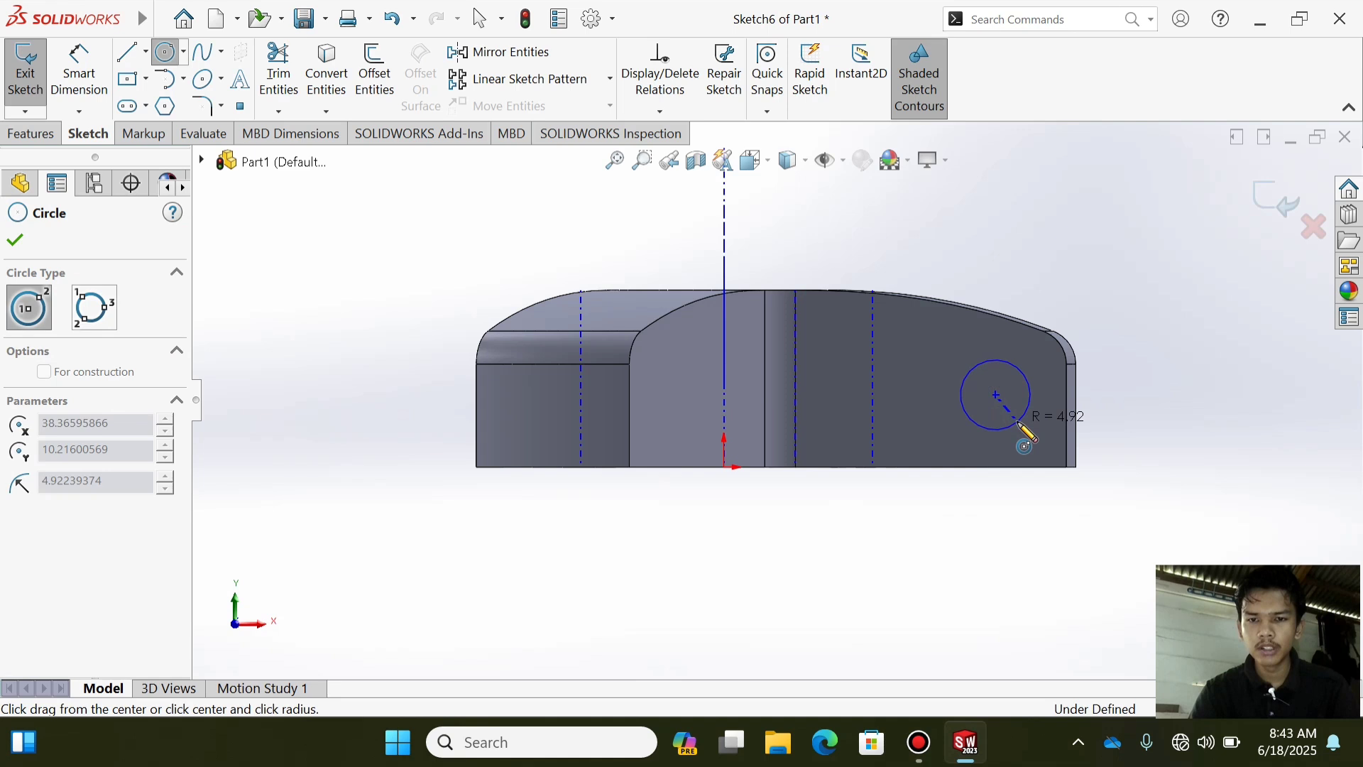
{"action": "left_click", "coordinate": [1019, 424]}
{"action": "left_click", "coordinate": [852, 364]}
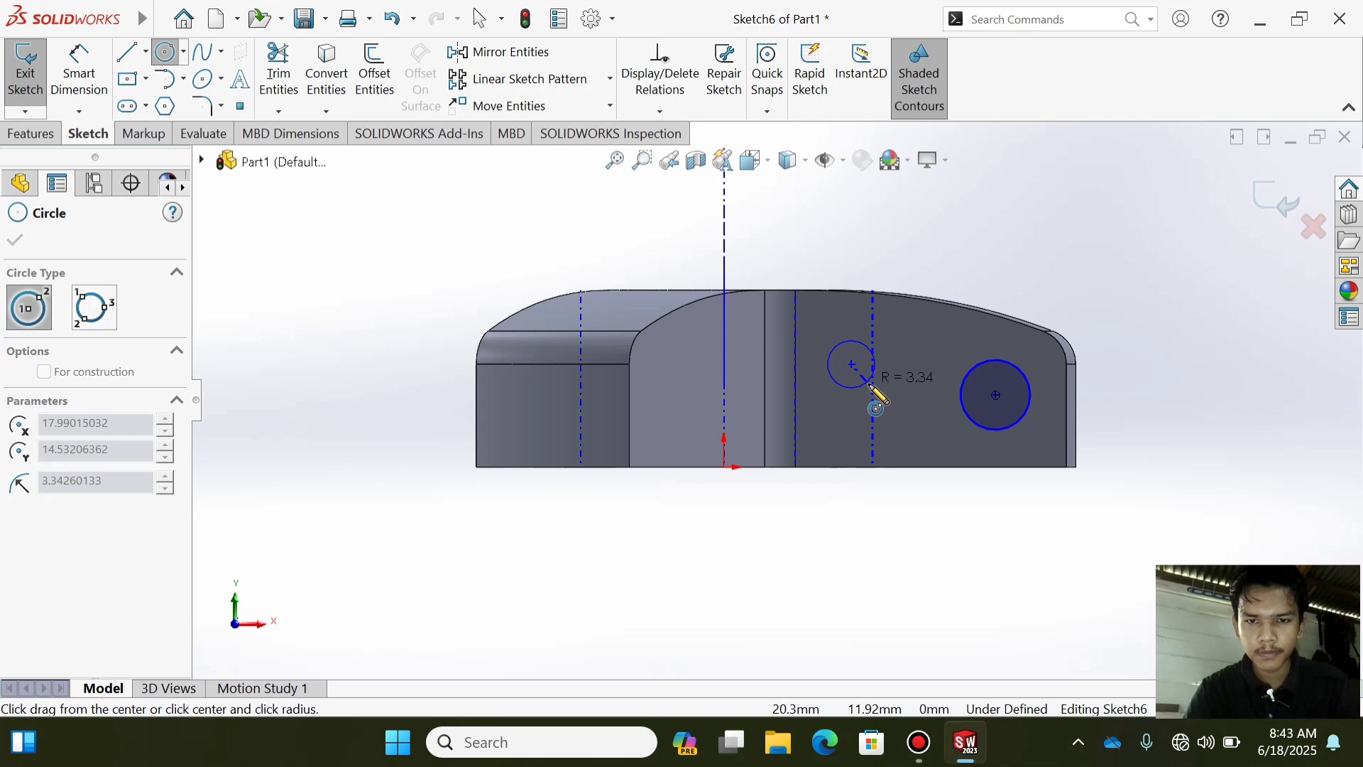
{"action": "left_click", "coordinate": [882, 393]}
{"action": "key", "text": "Escape"}
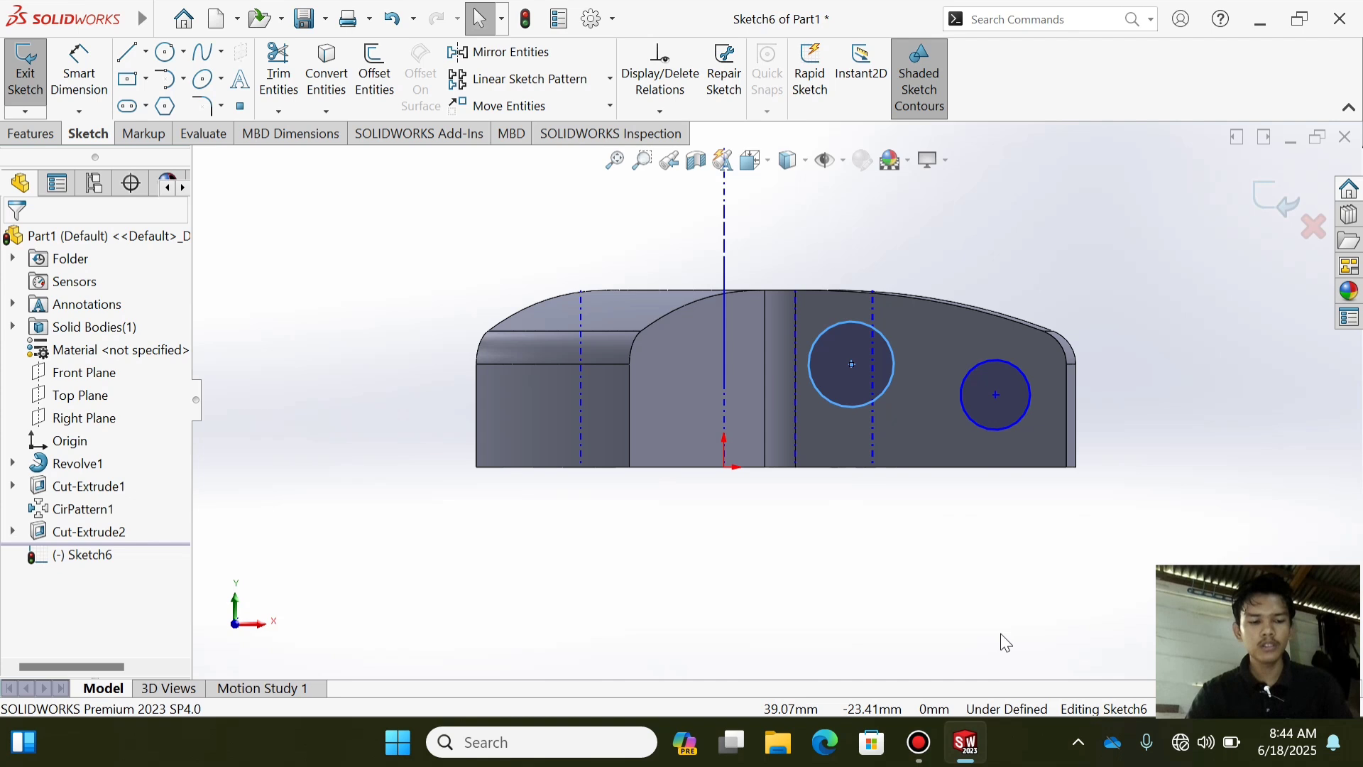
- Make the two circles equal and set their diameter to 8 mm
{"action": "left_click_drag", "start_coordinate": [1000, 633], "coordinate": [893, 376]}
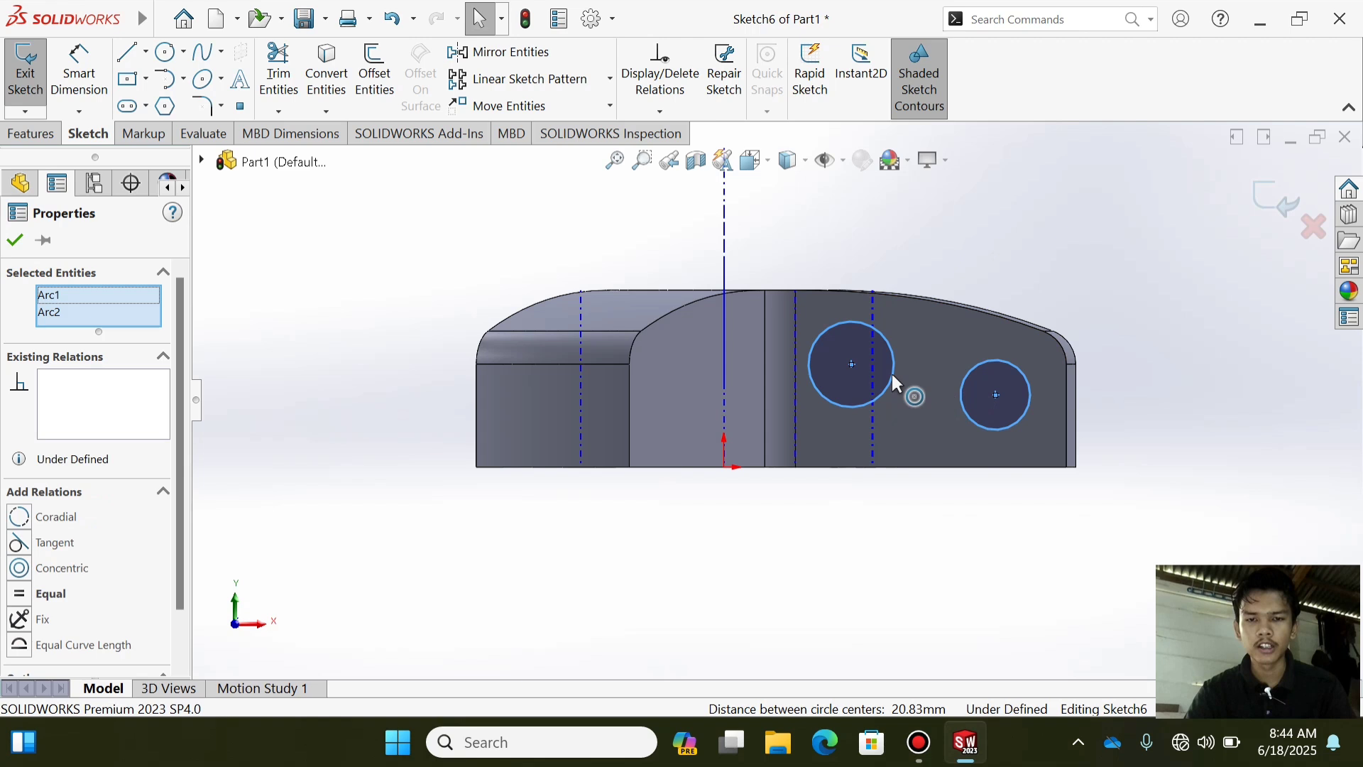
{"action": "left_click", "coordinate": [892, 374], "text": "ctrl"}
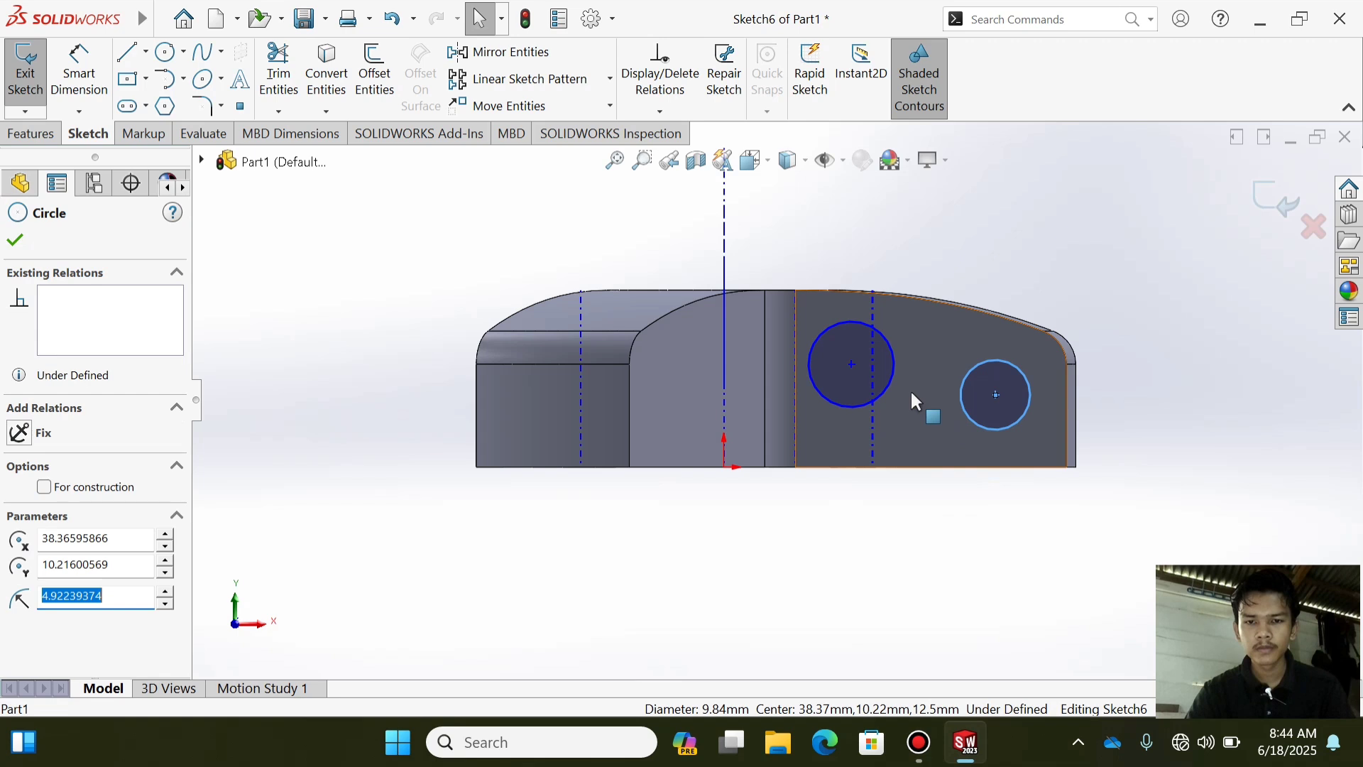
{"action": "left_click", "coordinate": [891, 381], "text": "ctrl"}
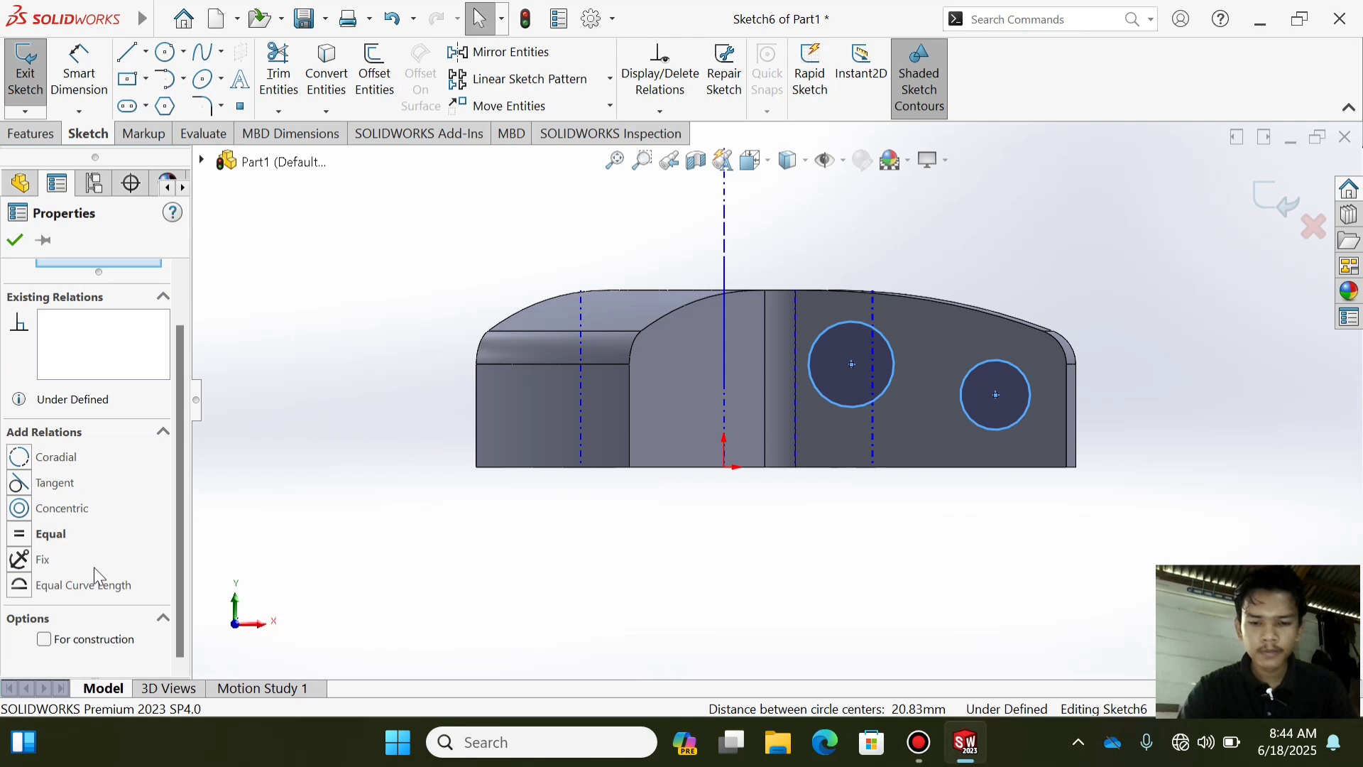
{"action": "left_click", "coordinate": [52, 534]}
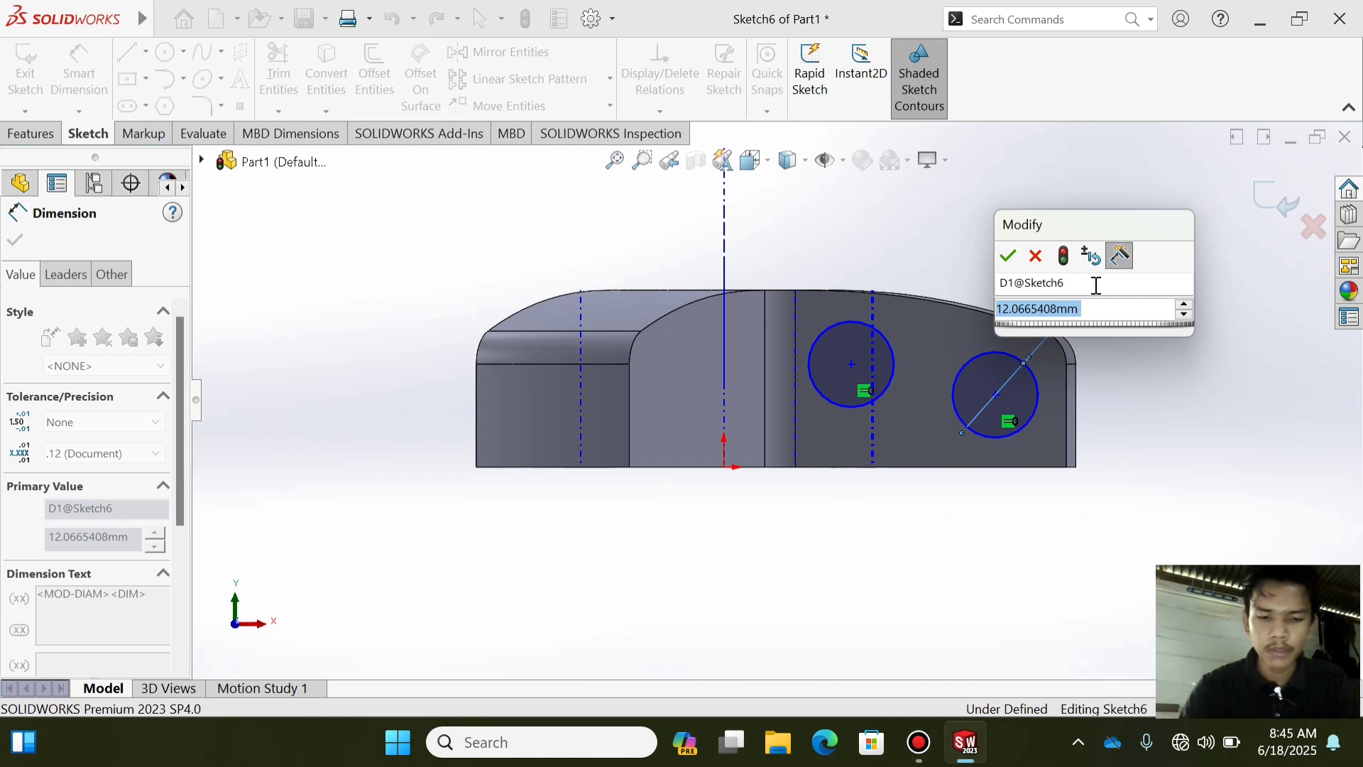
{"action": "type", "text": "8"}
{"action": "key", "text": "Return"}
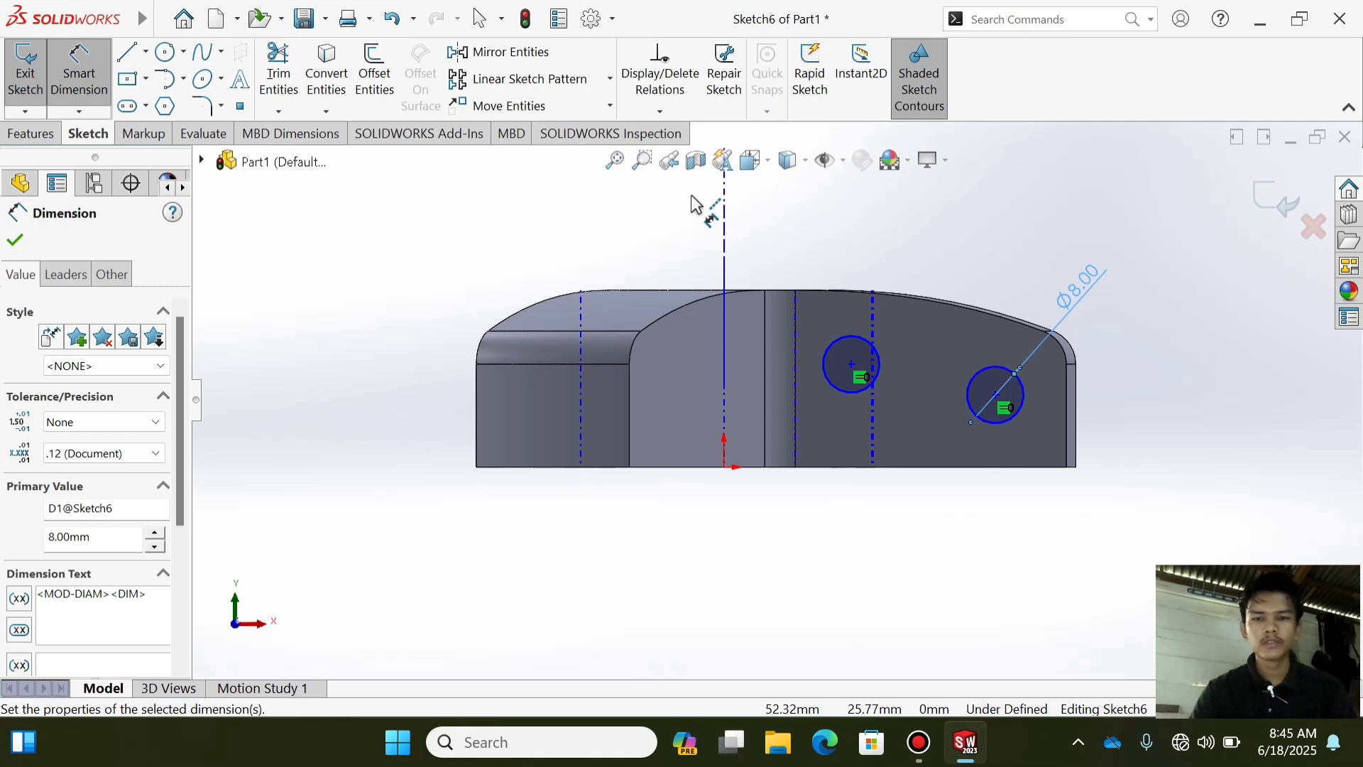
- Level the two circle centres, placing them 25 mm and 40 mm from the central axis and 10 mm above the arm's bottom edge
{"action": "key", "text": "Escape"}
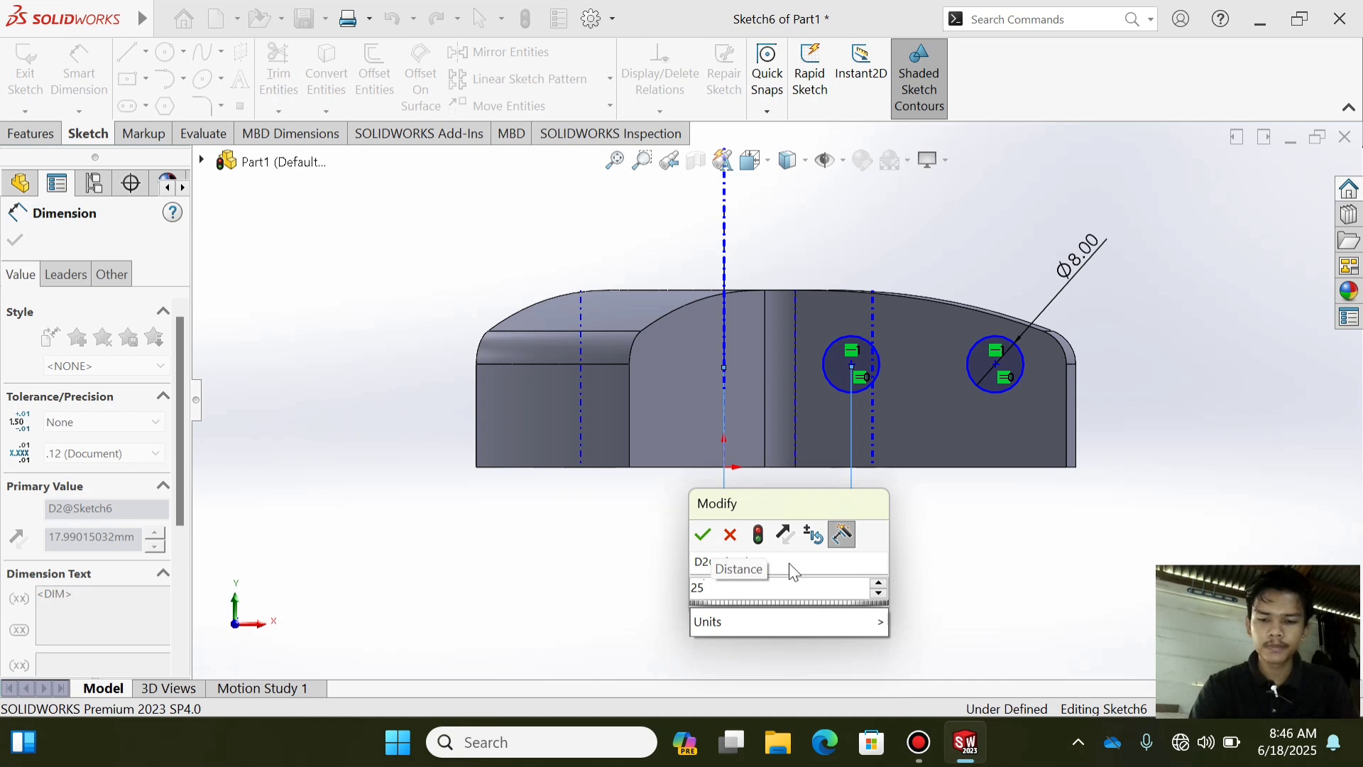
{"action": "key", "text": "Return"}
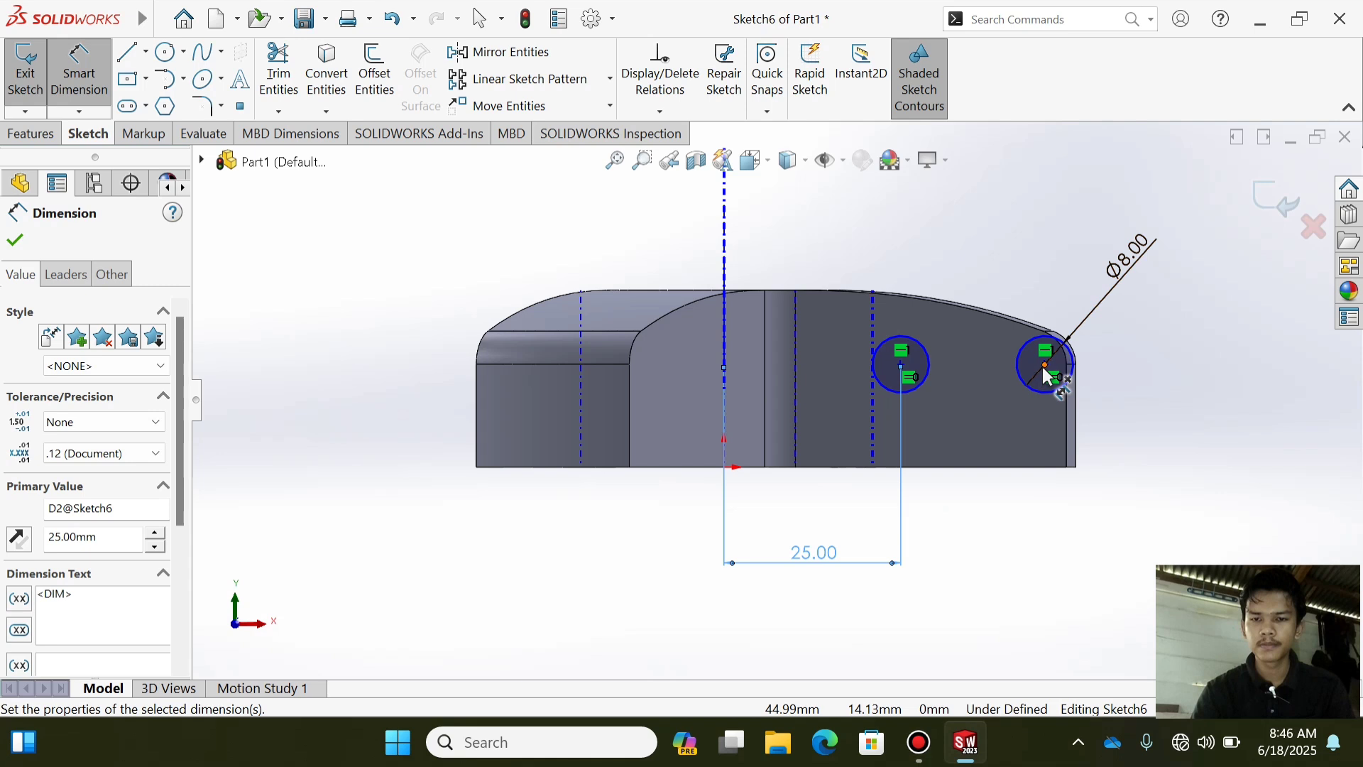
{"action": "left_click", "coordinate": [1045, 366]}
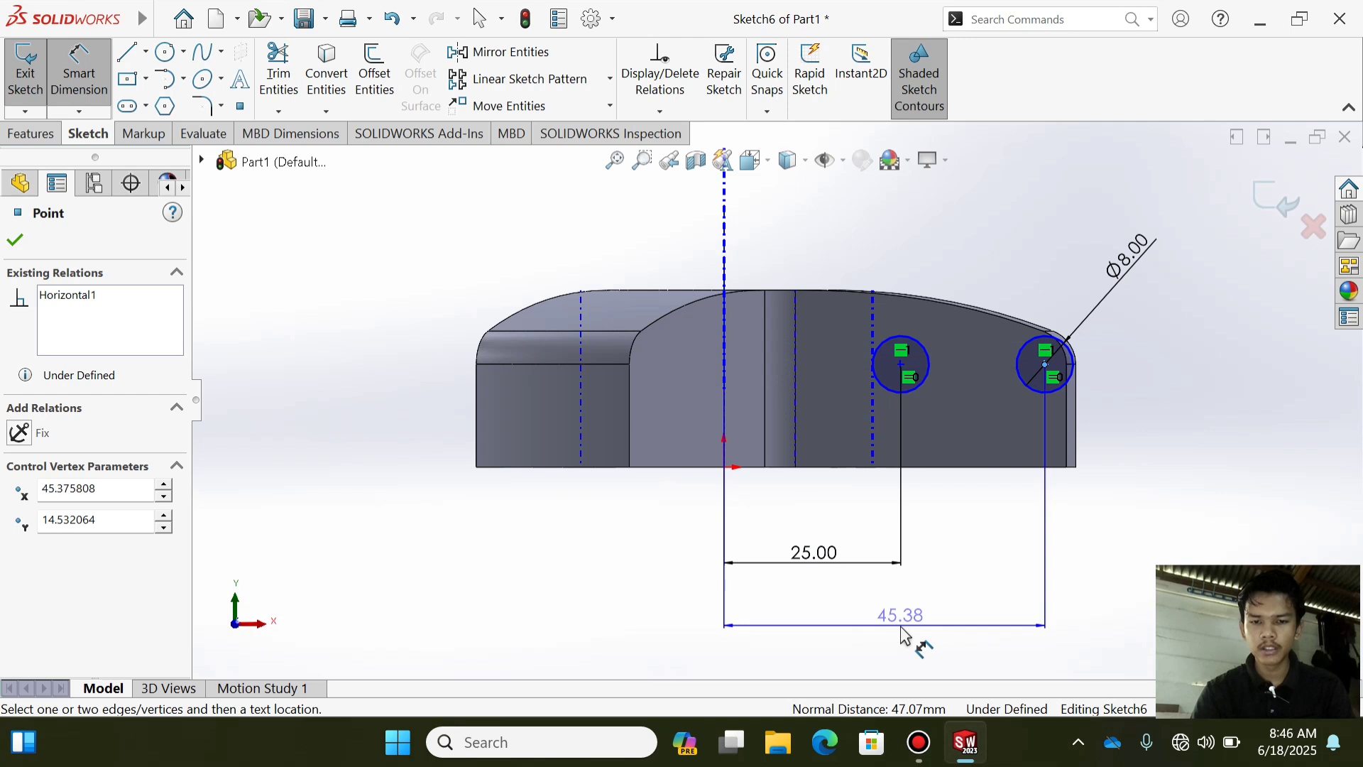
{"action": "left_click", "coordinate": [903, 635]}
{"action": "type", "text": "40"}
{"action": "key", "text": "Return"}
{"action": "key", "text": "Escape"}
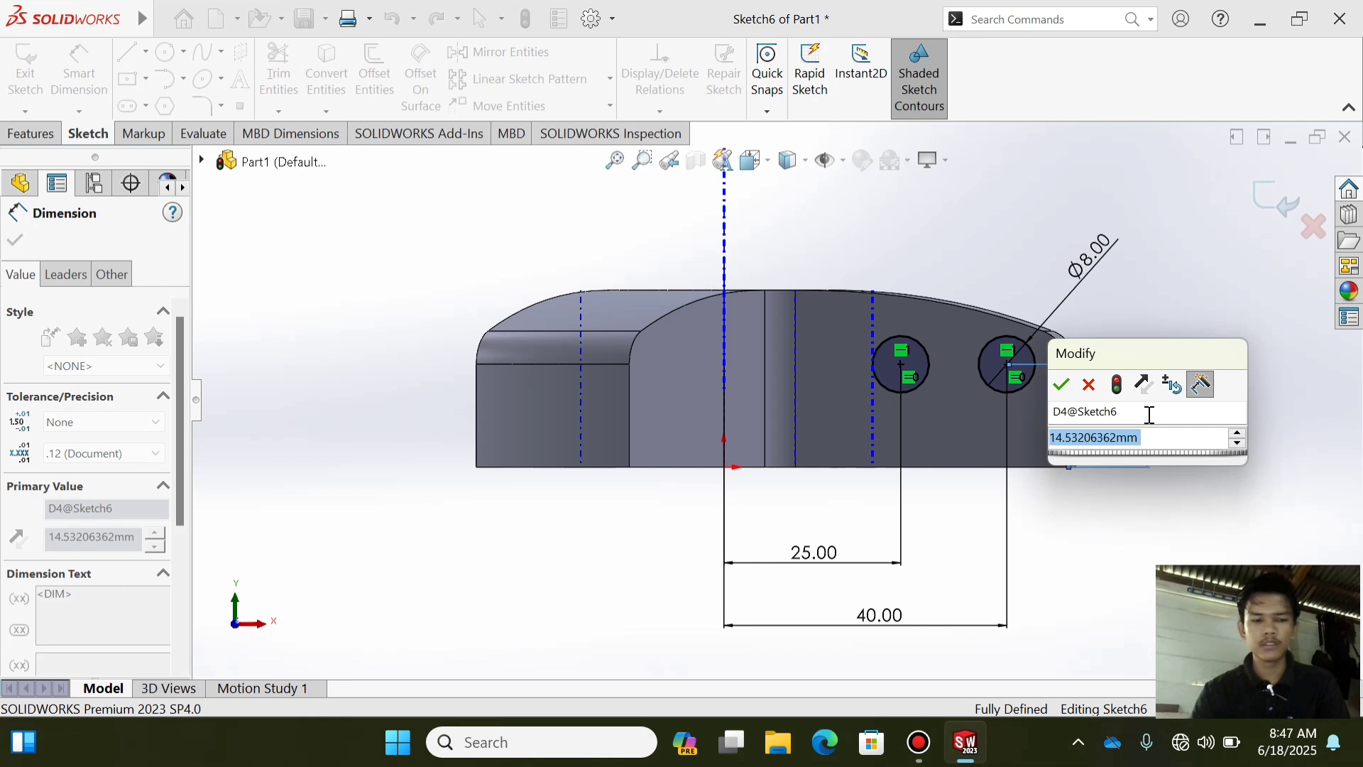
{"action": "type", "text": "10"}
{"action": "key", "text": "Return"}
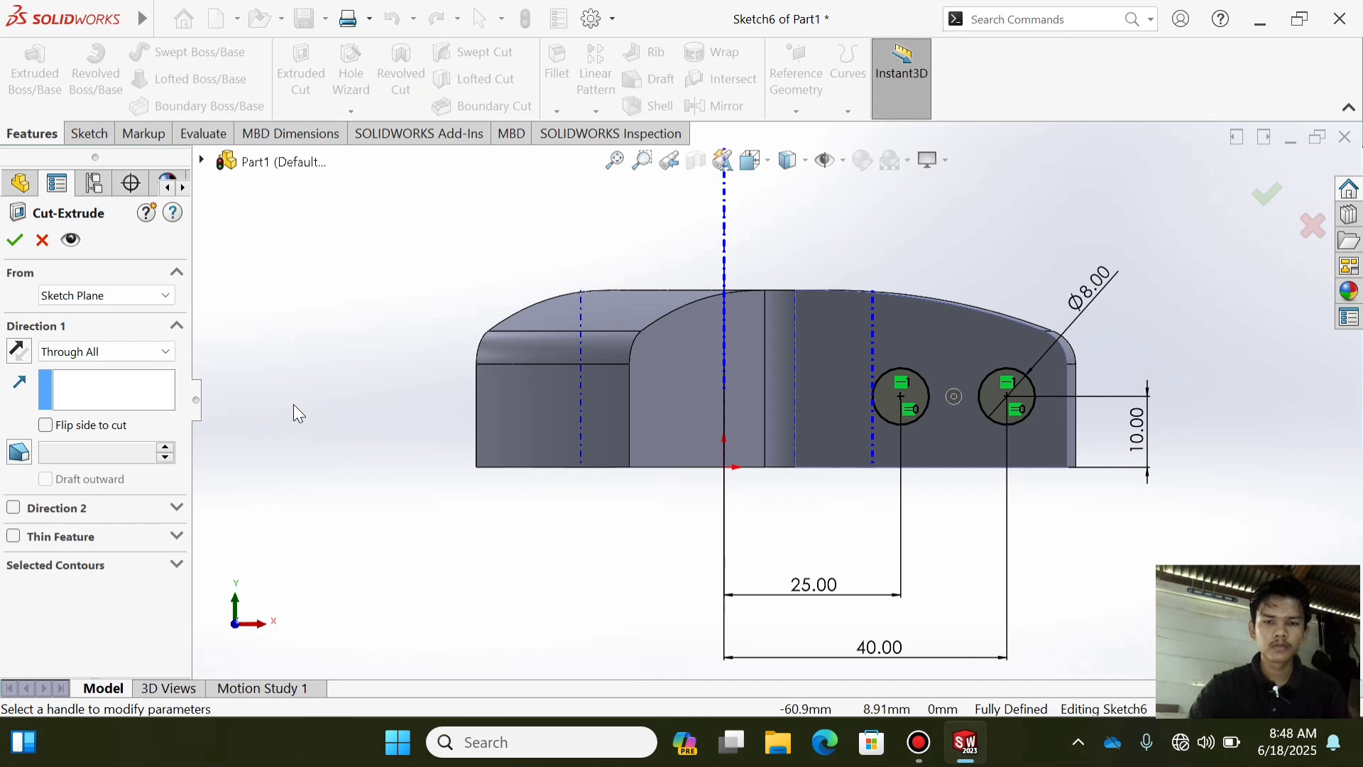
- Cut the two circles through both prongs of the slotted arm with a Through All Extruded Cut
{"action": "middle_click_drag", "start_coordinate": [296, 413], "coordinate": [999, 582]}
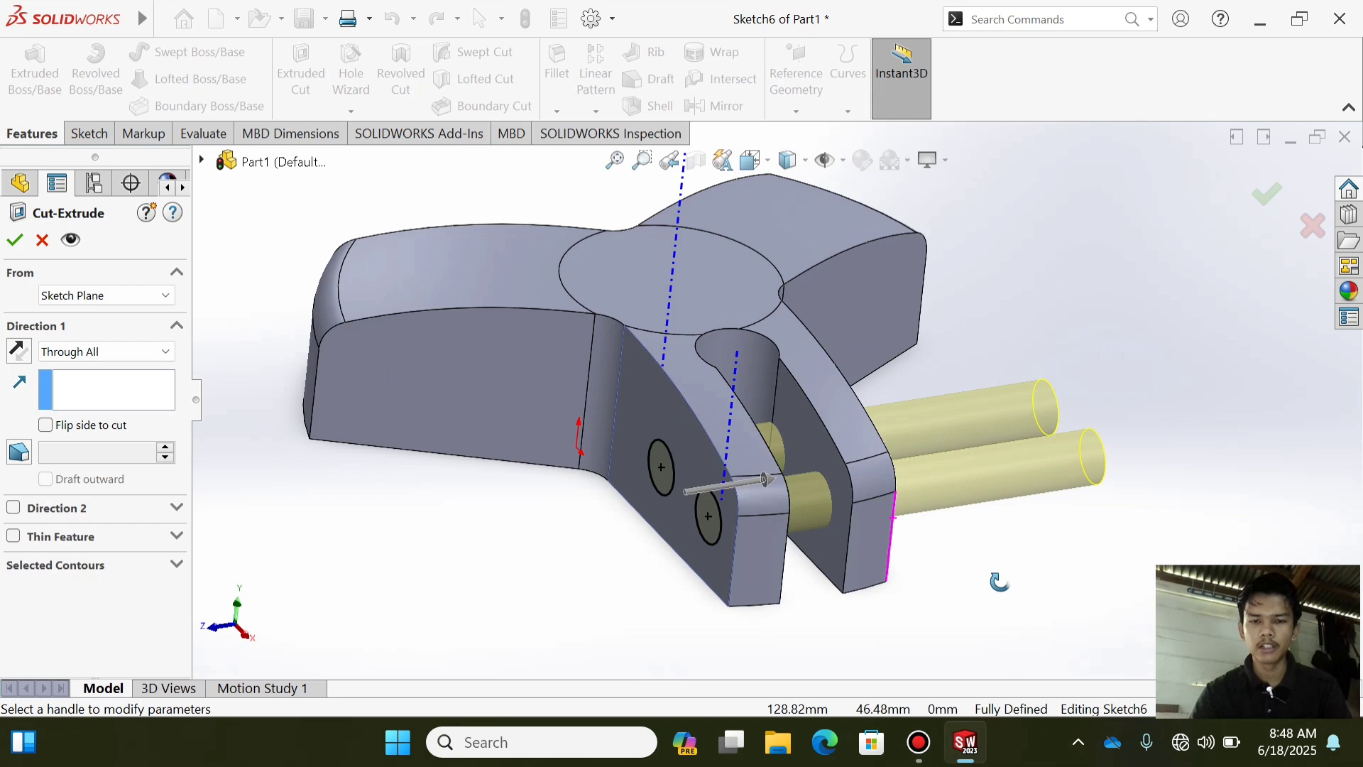
{"action": "key", "text": "Return"}
{"action": "middle_click_drag", "start_coordinate": [999, 582], "coordinate": [555, 523]}
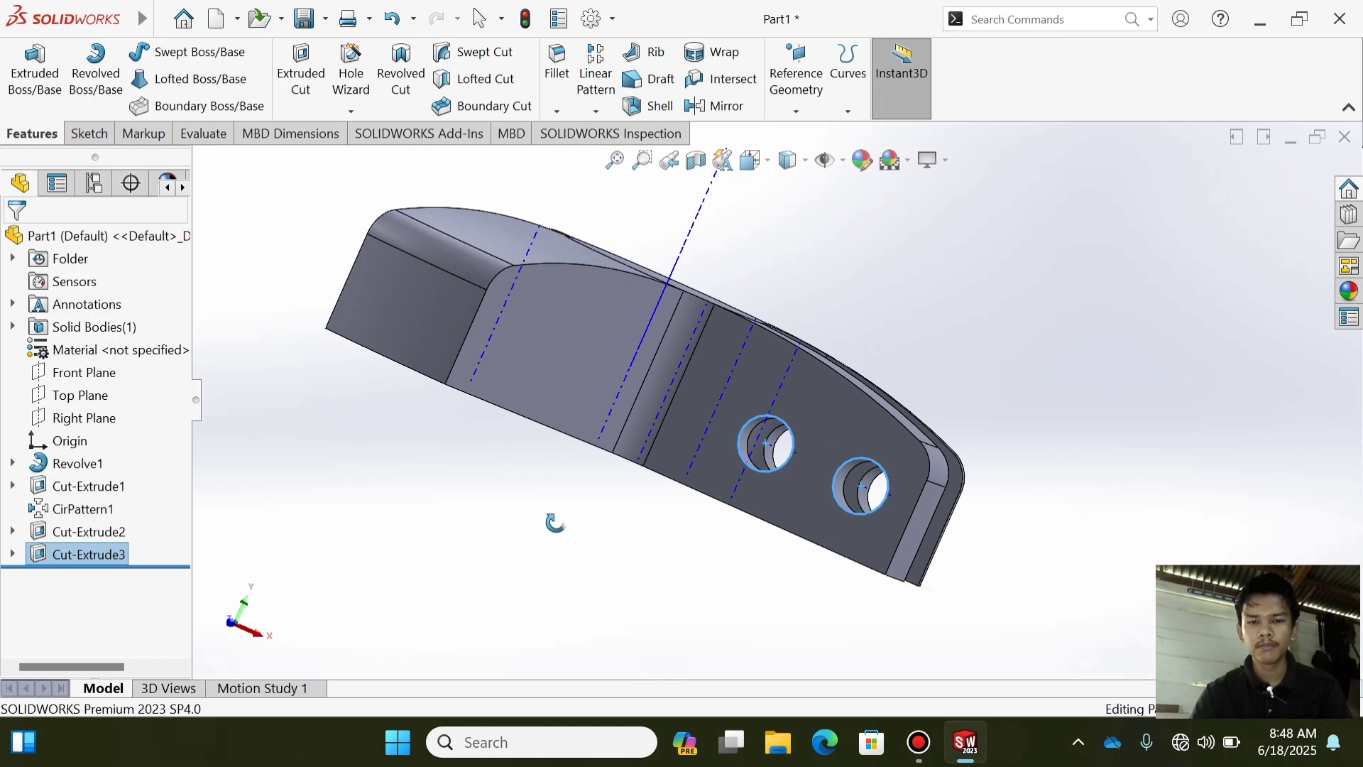
{"action": "middle_click_drag", "start_coordinate": [555, 523], "coordinate": [777, 549]}
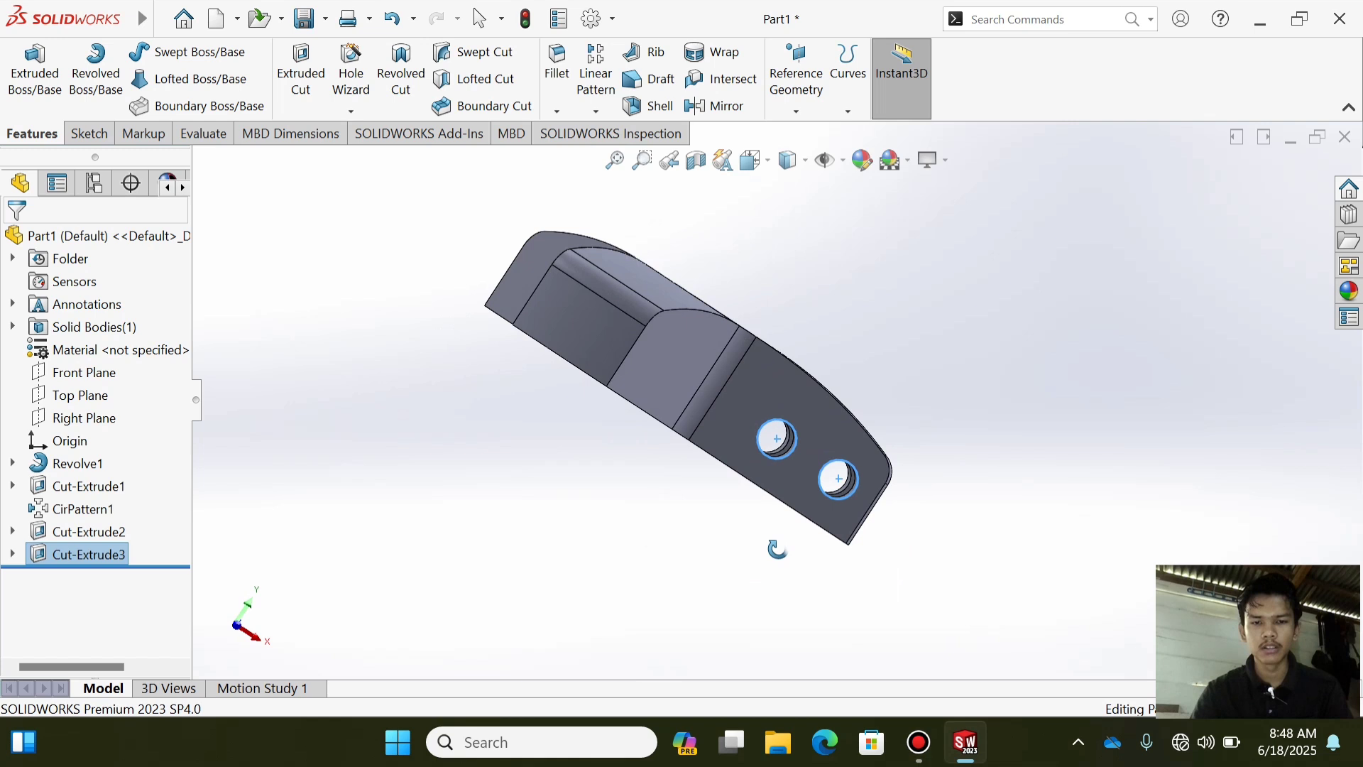
{"action": "middle_click_drag", "start_coordinate": [777, 549], "coordinate": [762, 183]}
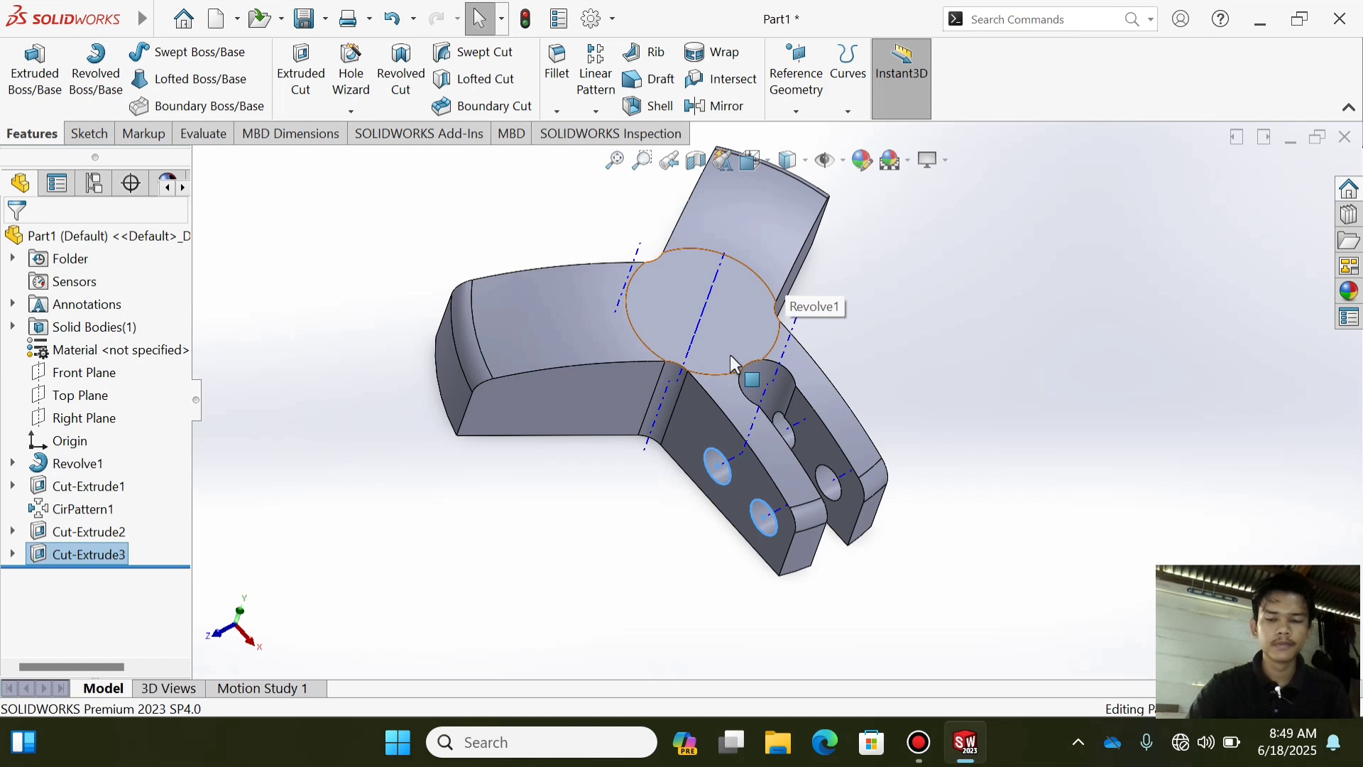
- Pattern the keyhole slot and the two side holes circularly around the hub's central axis, 3 instances equally spaced over 360 degrees
{"action": "key", "text": "space"}
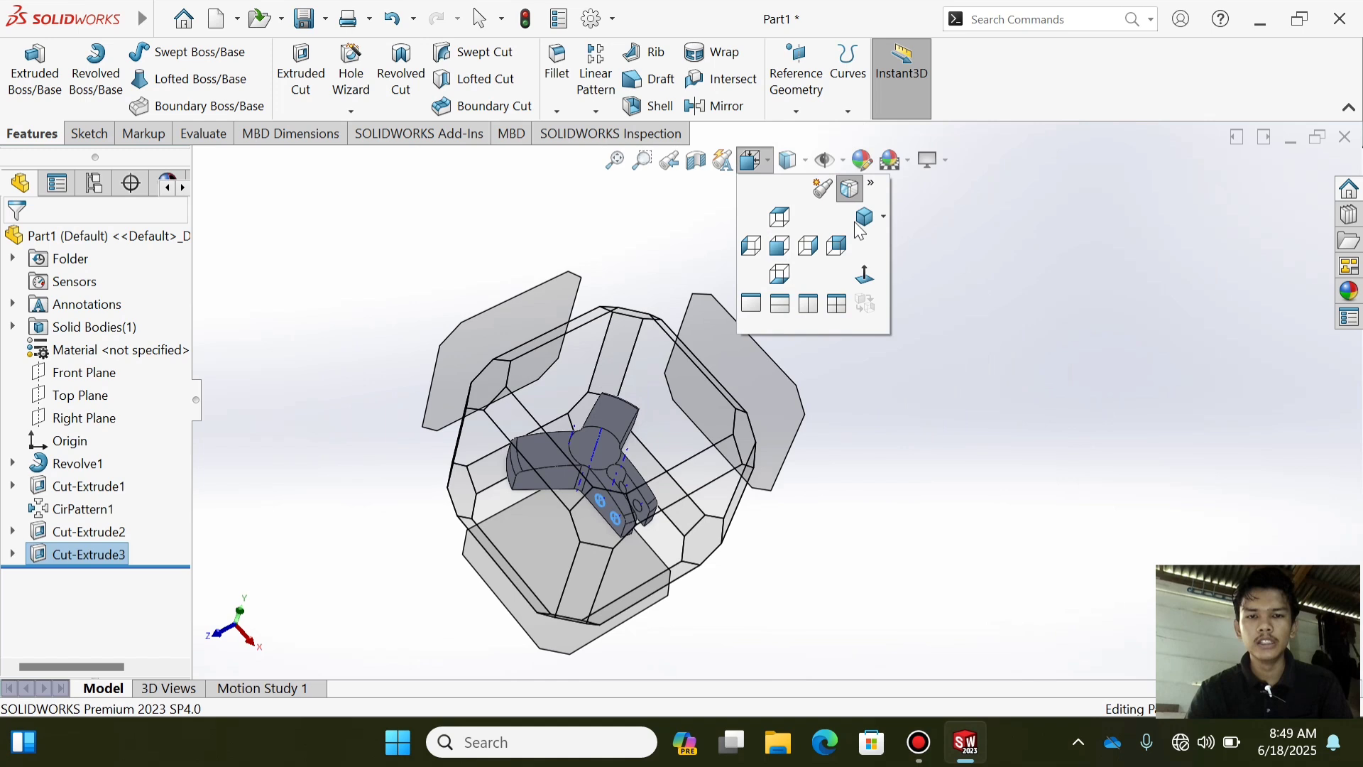
{"action": "left_click", "coordinate": [863, 218]}
{"action": "left_click", "coordinate": [595, 112]}
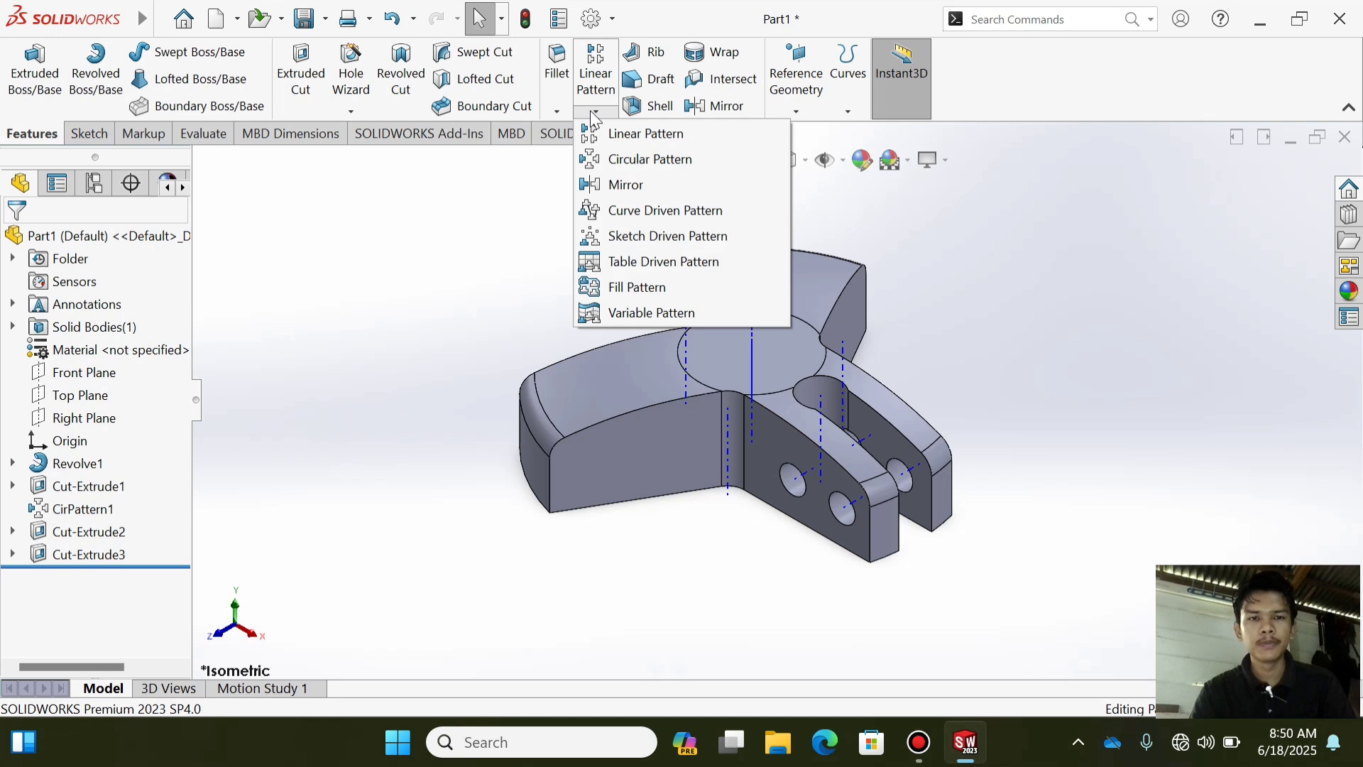
{"action": "left_click", "coordinate": [592, 159]}
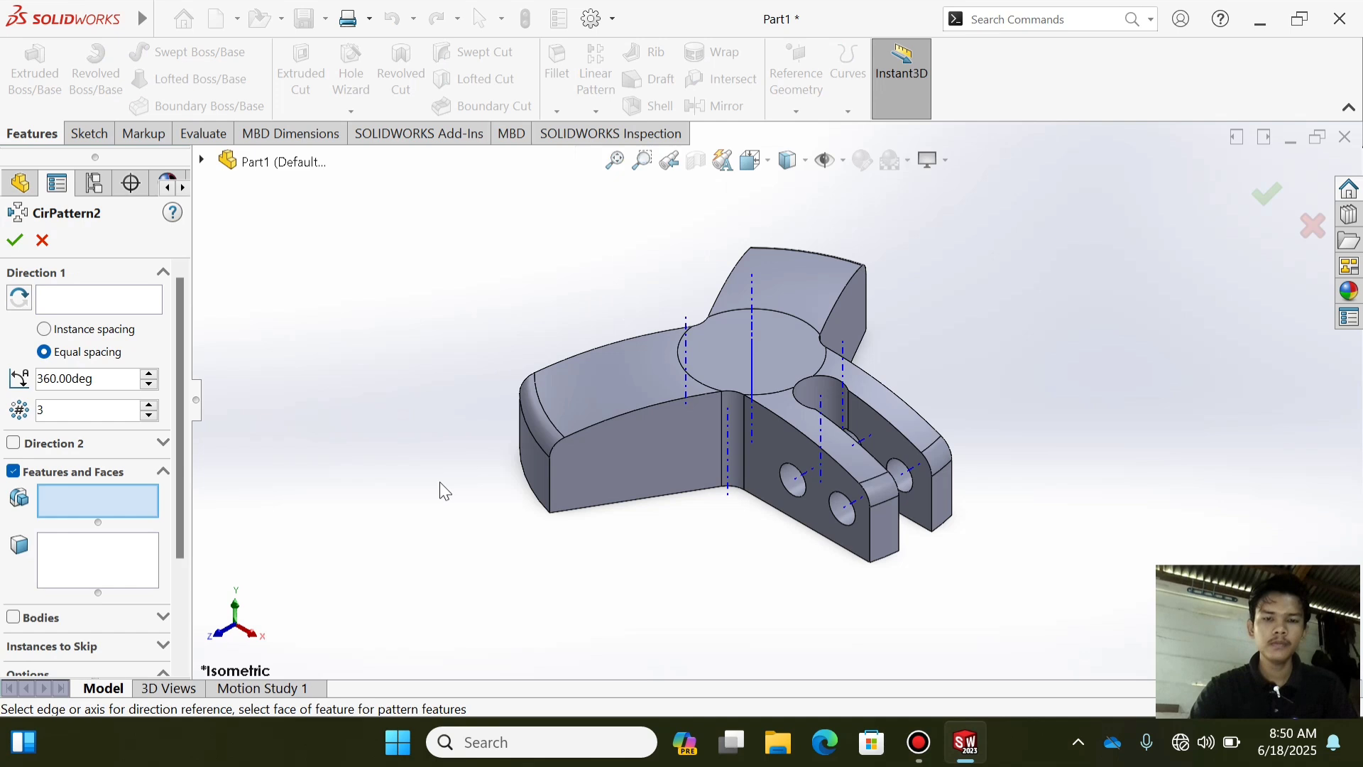
{"action": "left_click", "coordinate": [706, 370]}
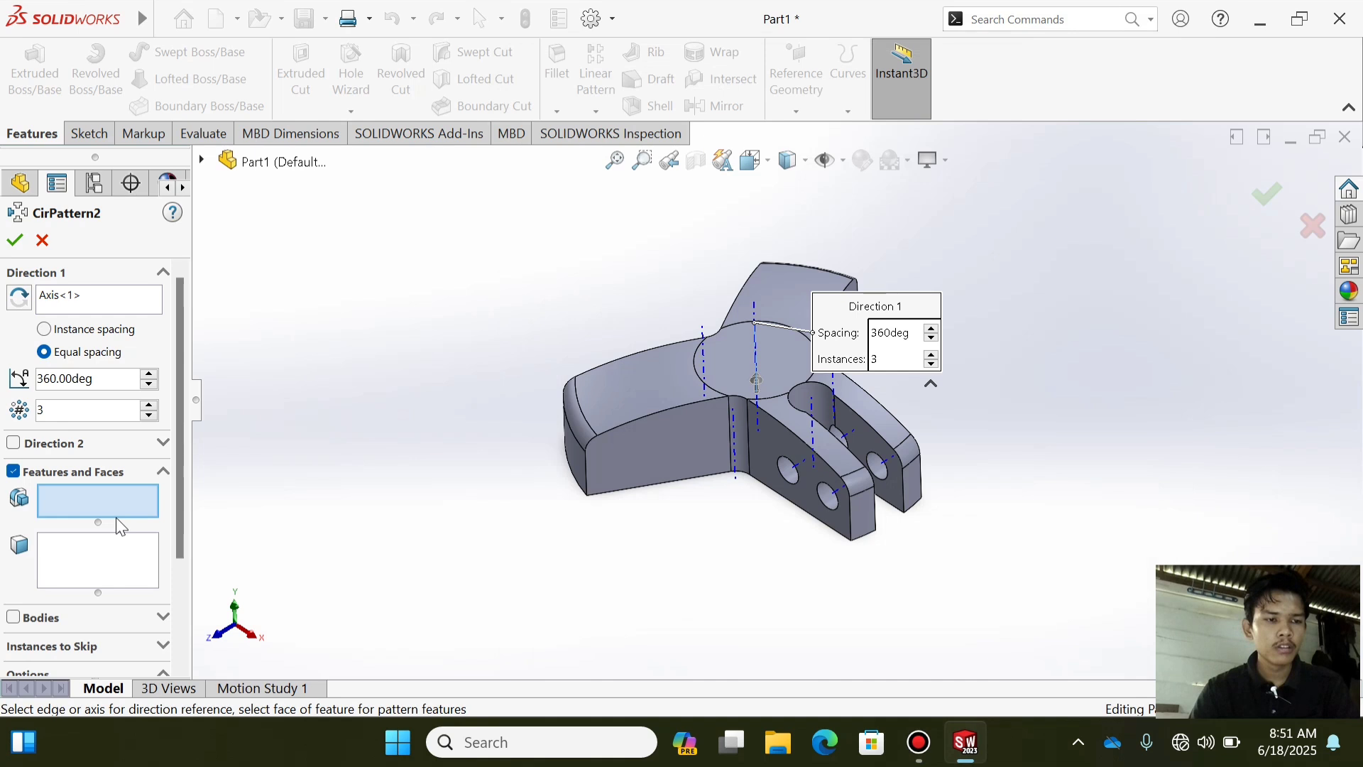
{"action": "left_click", "coordinate": [286, 460]}
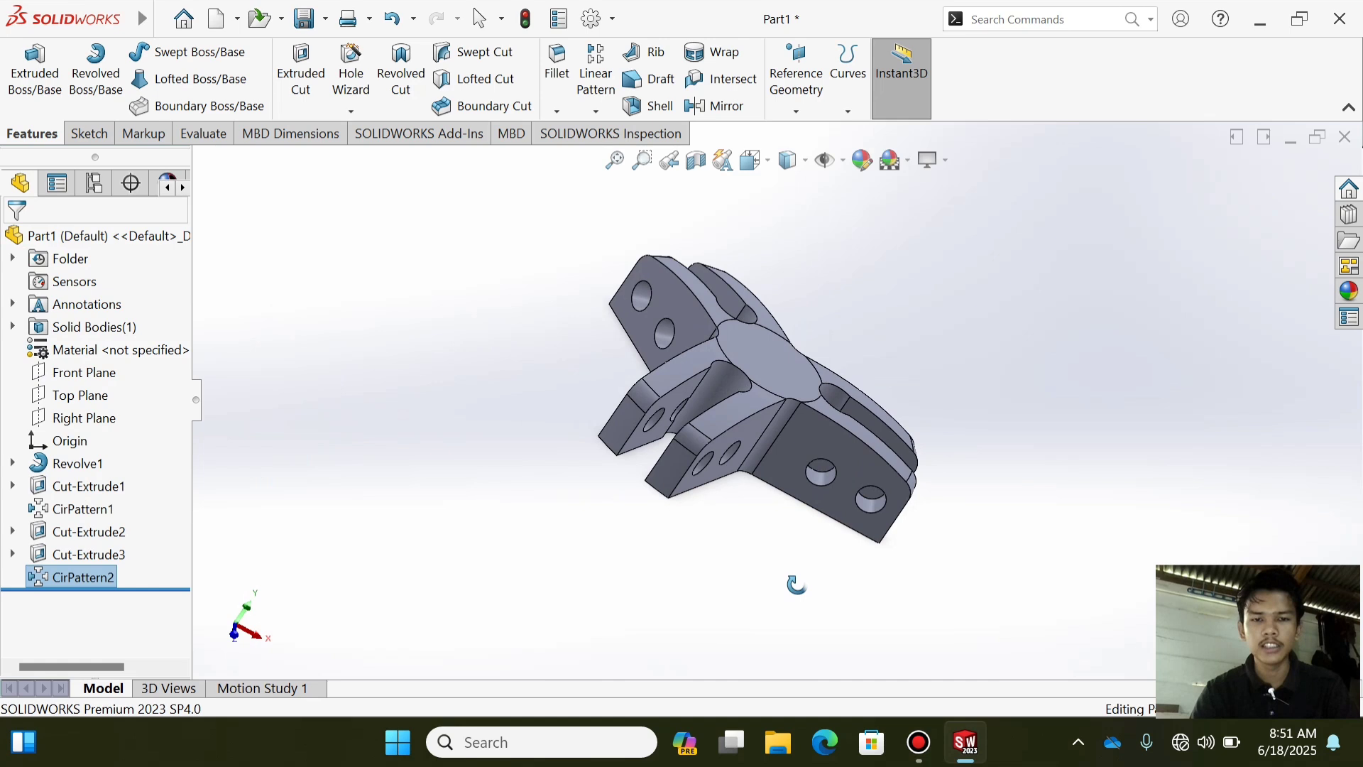
{"action": "middle_click_drag", "start_coordinate": [796, 584], "coordinate": [752, 534]}
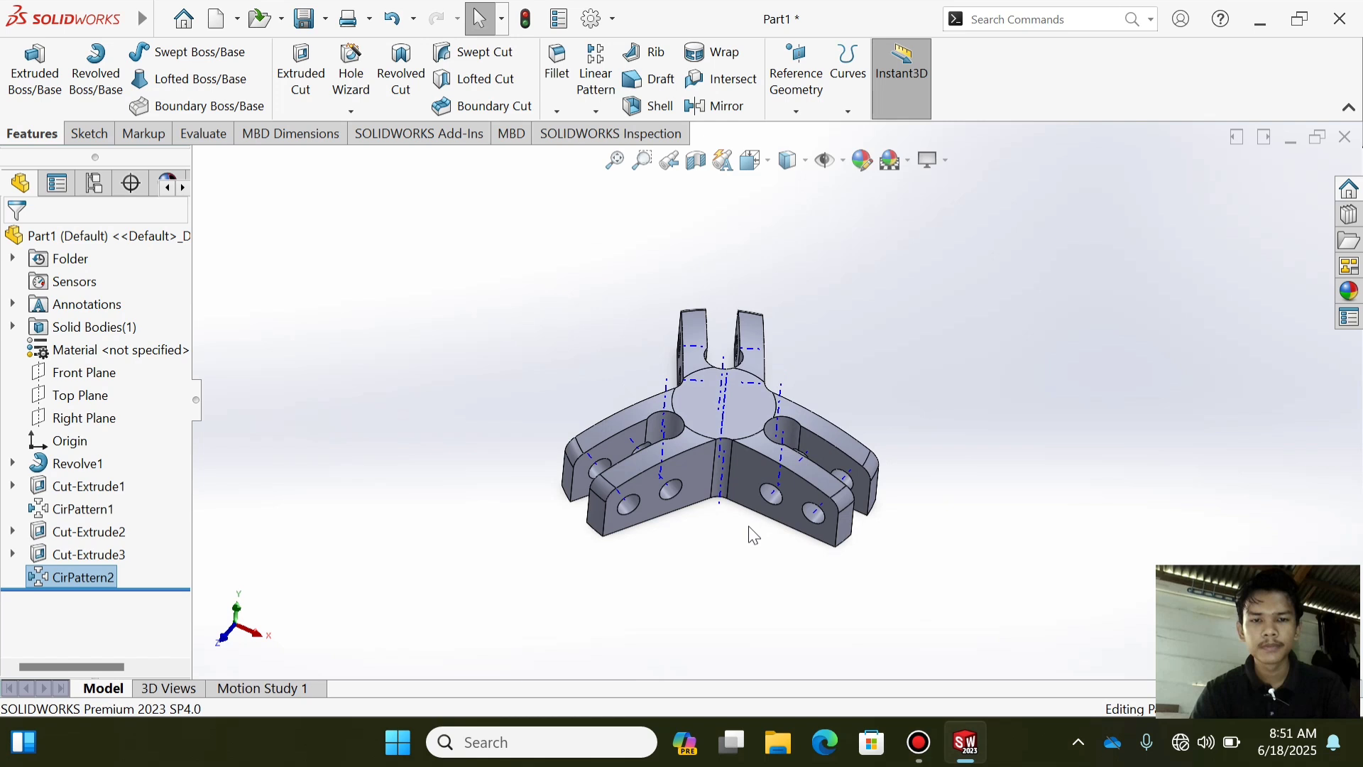
- Save the part under the name Hook in the Documents folder as a SOLIDWORKS Part
{"action": "left_click", "coordinate": [325, 18]}
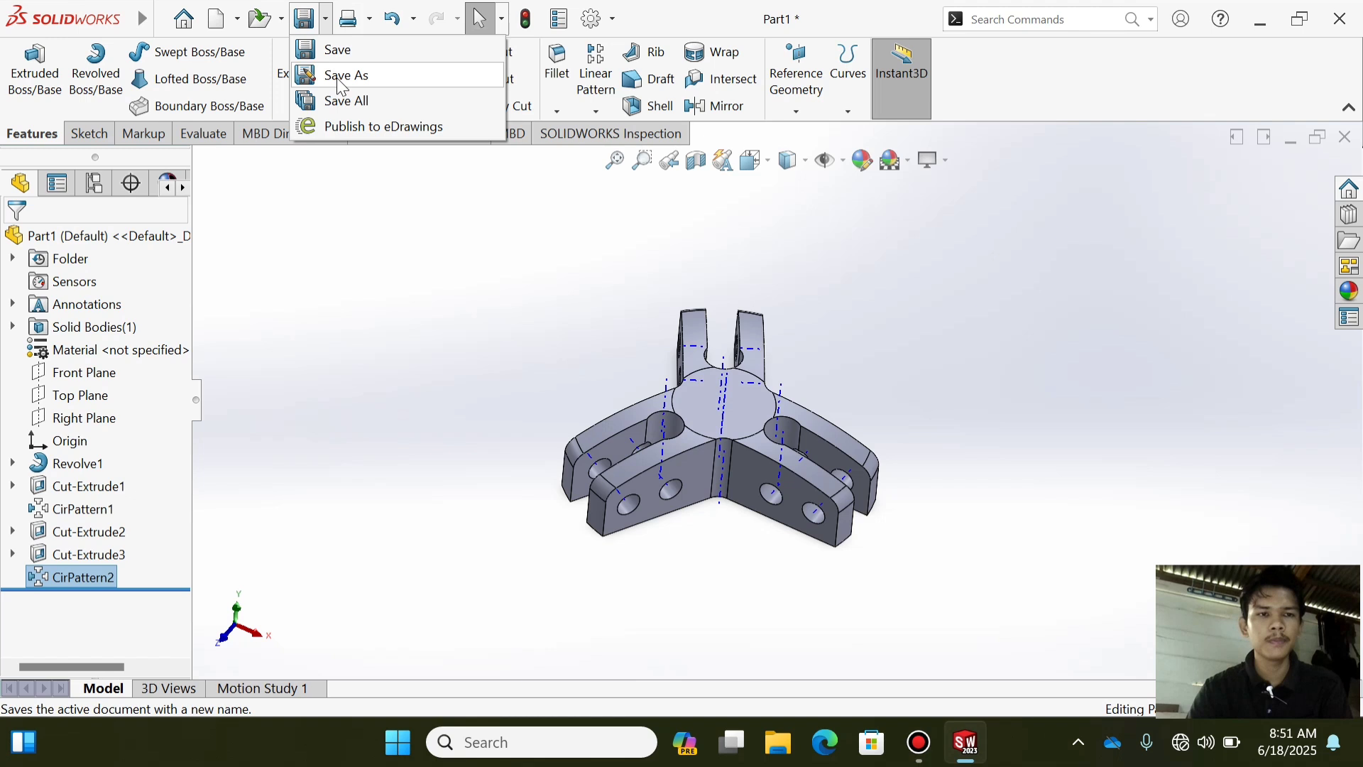
{"action": "left_click", "coordinate": [341, 75]}
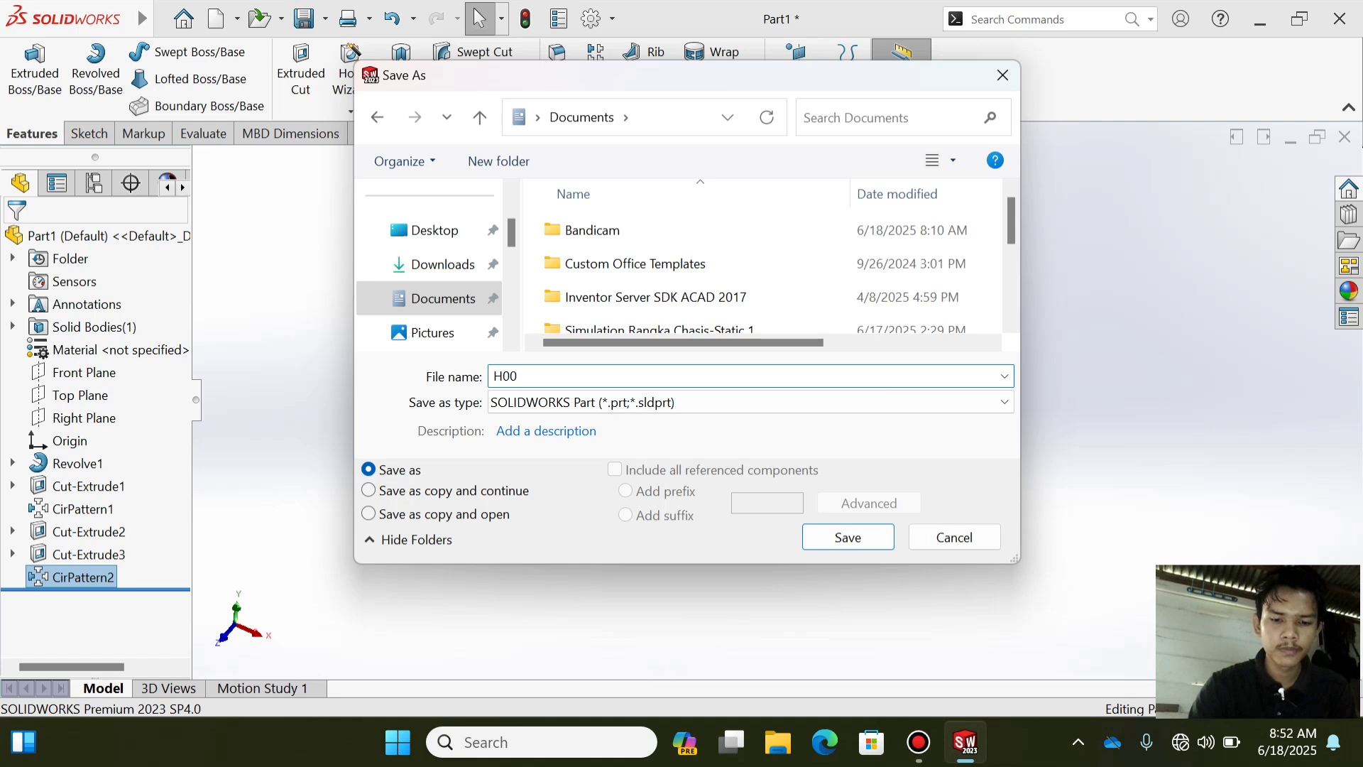
{"action": "type", "text": "k"}
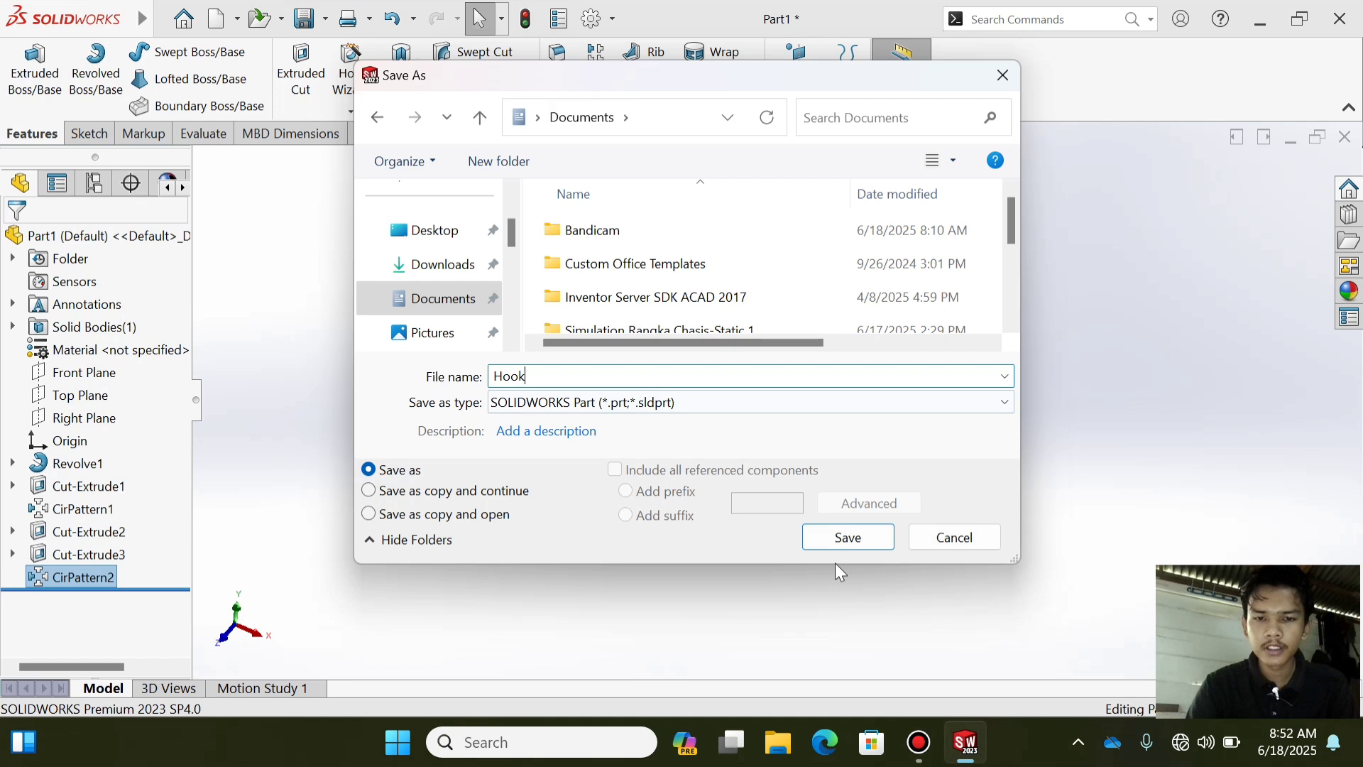
{"action": "key", "text": "Return"}
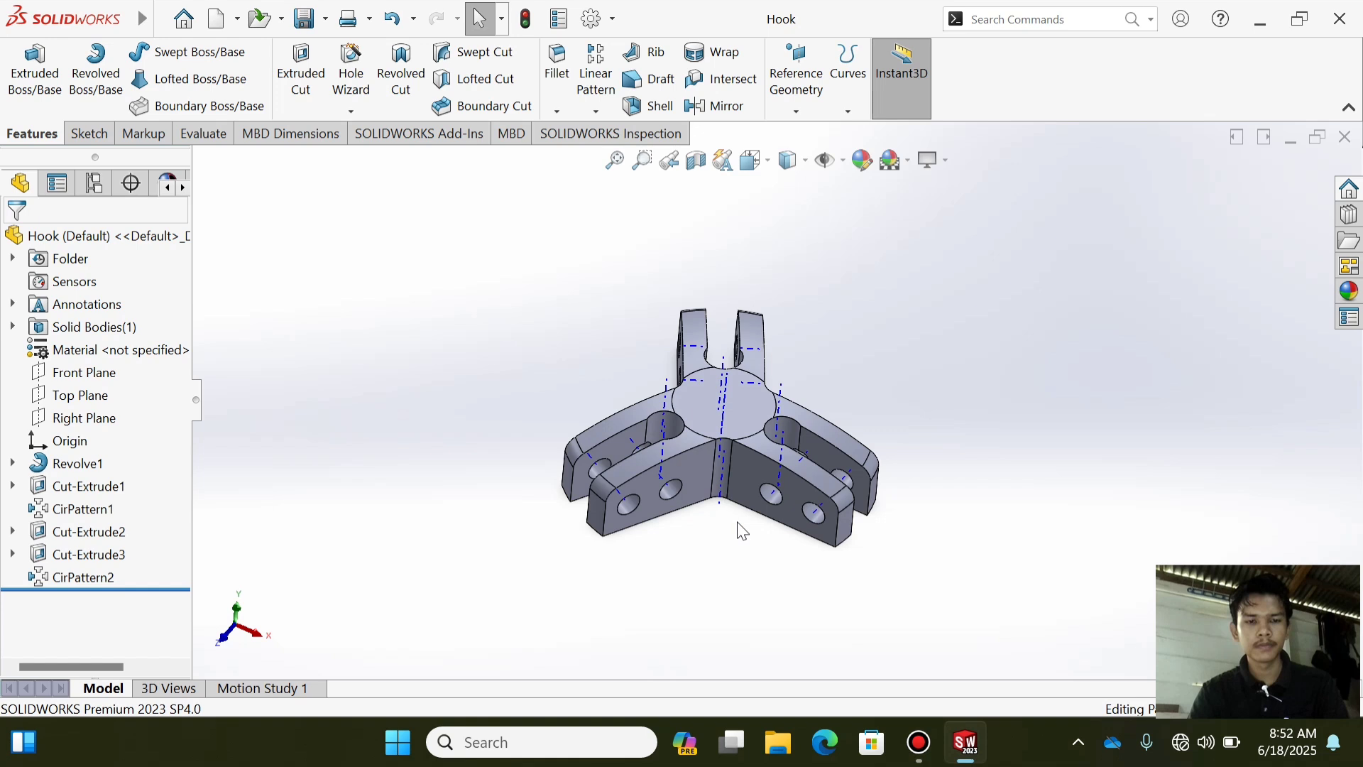
- Sketch a circle about 20 mm in diameter on the hub's flat top face, centred on the origin
{"action": "middle_click_drag", "start_coordinate": [742, 531], "coordinate": [724, 486]}
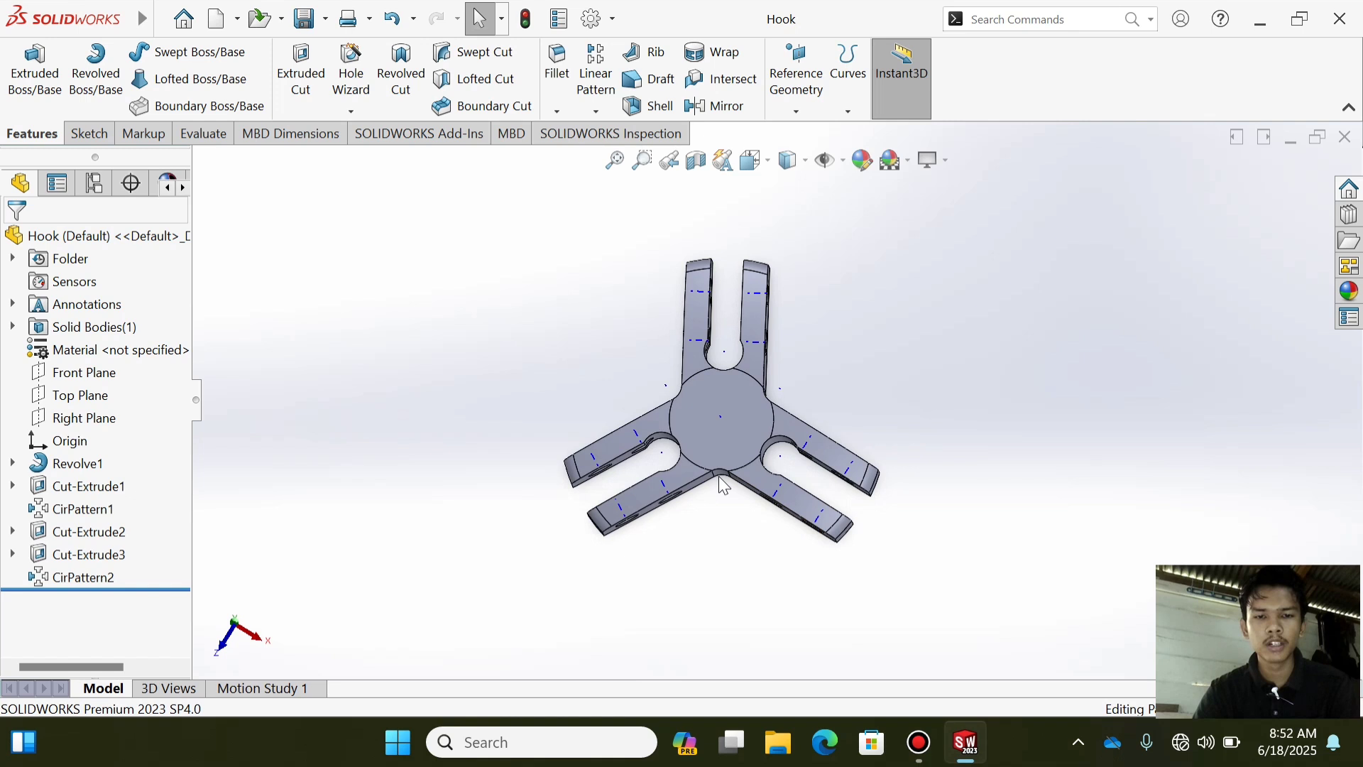
{"action": "scroll", "coordinate": [718, 476], "scroll_direction": "down", "scroll_amount": 1}
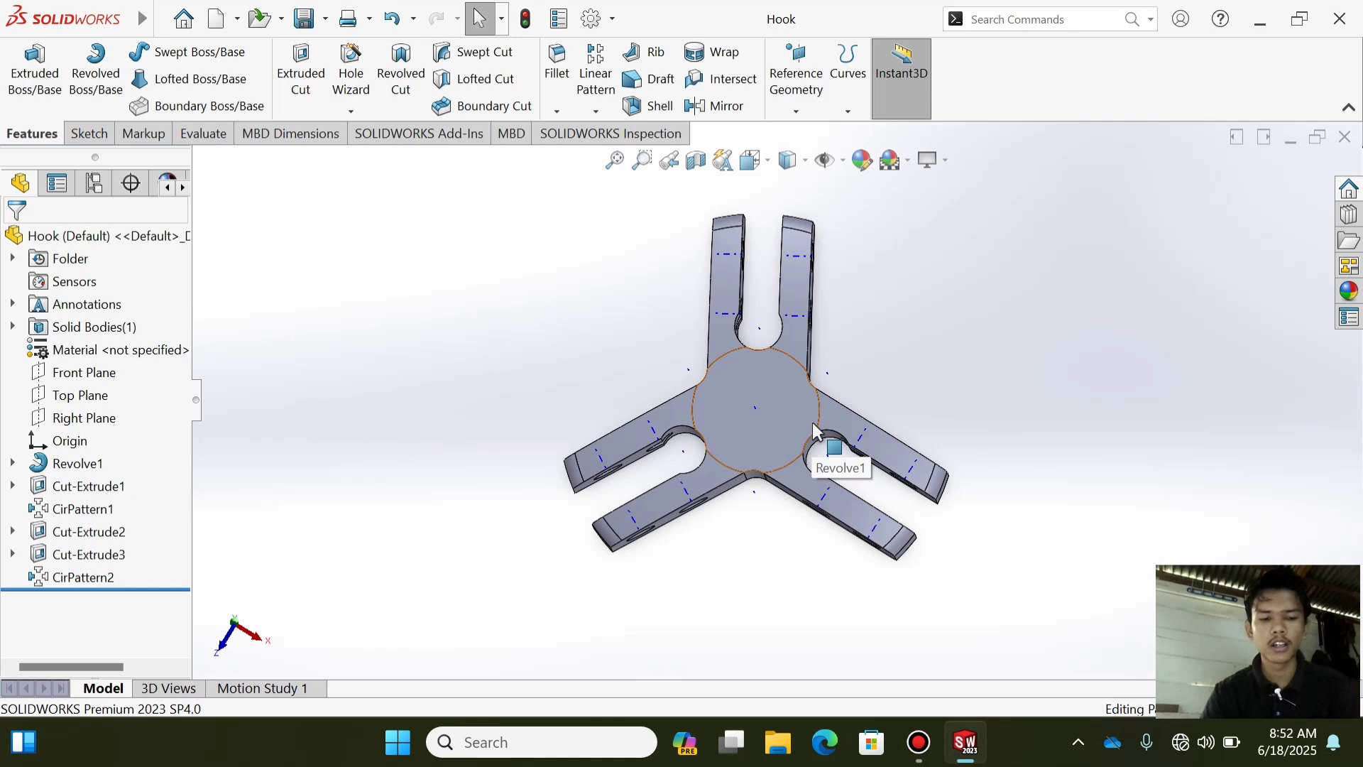
{"action": "left_click", "coordinate": [89, 134]}
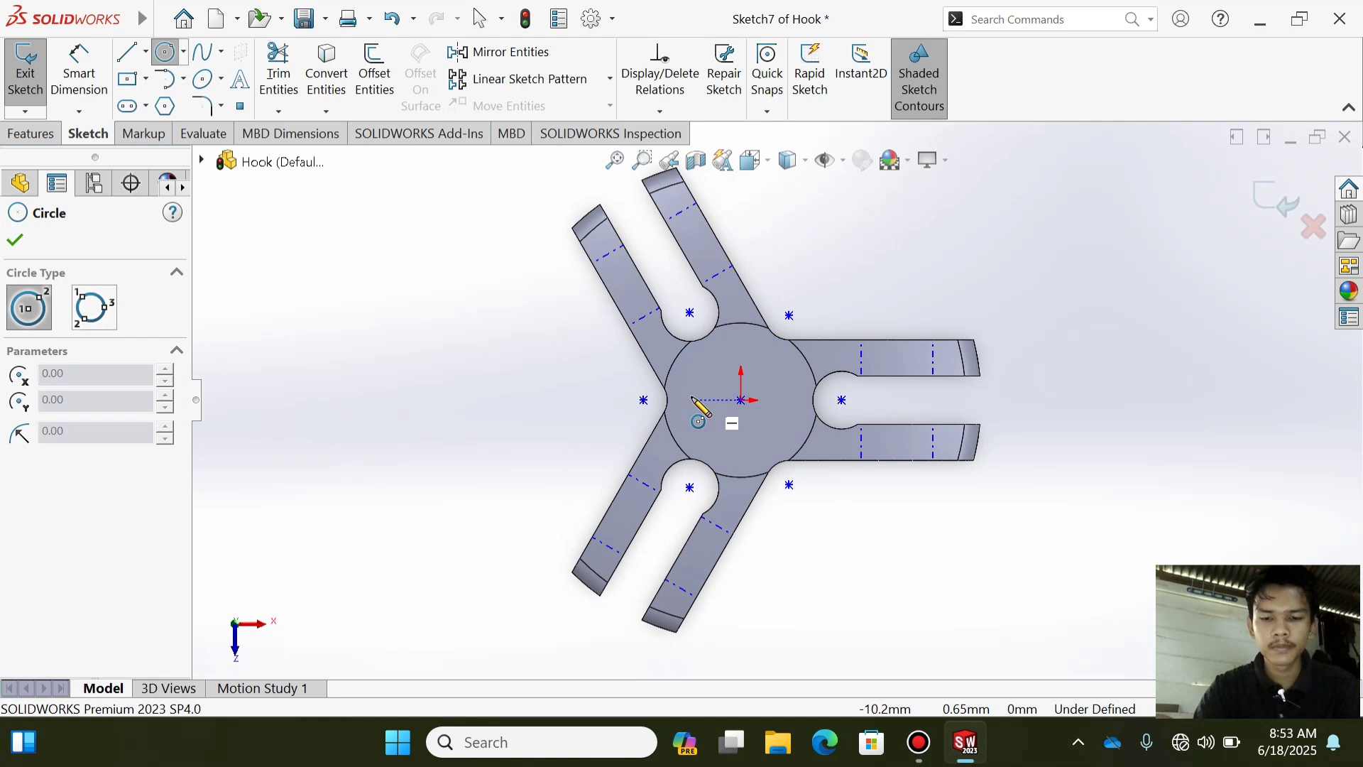
{"action": "left_click", "coordinate": [741, 400]}
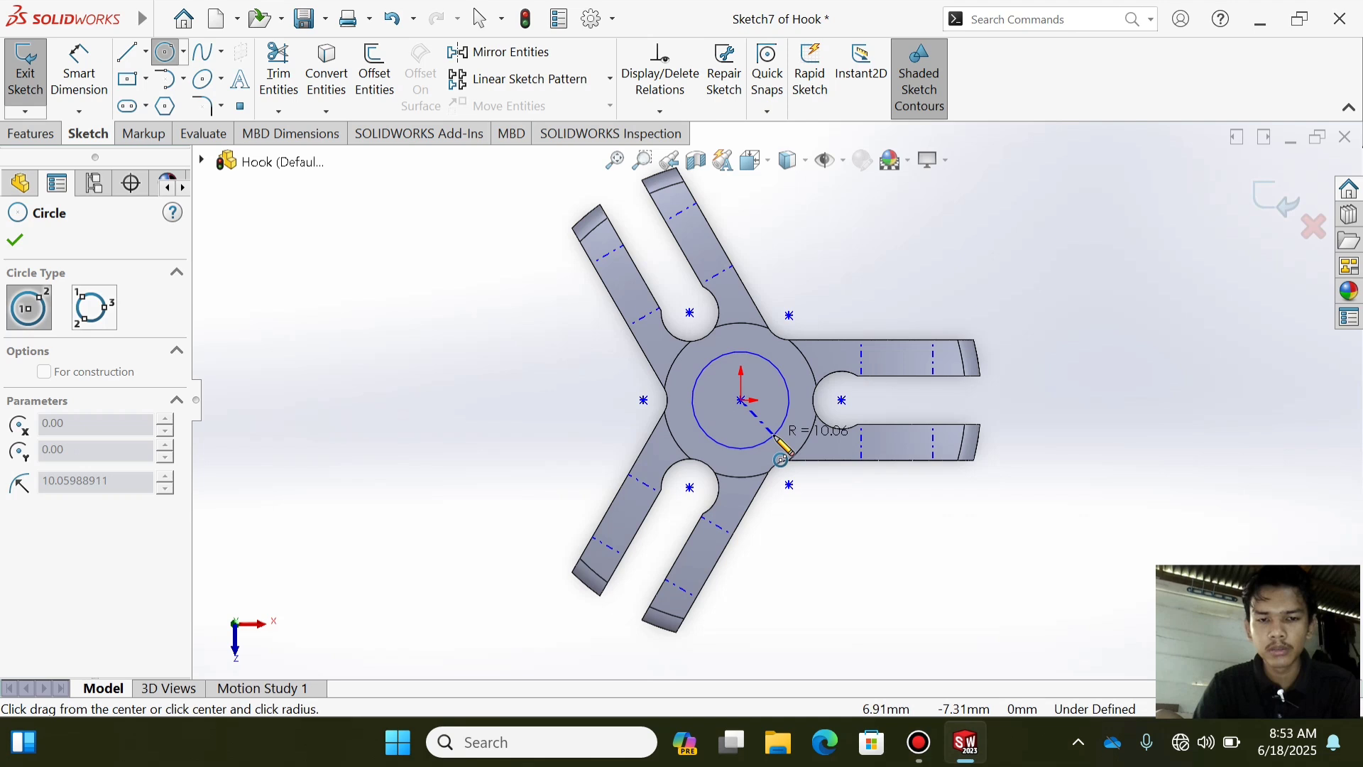
{"action": "left_click", "coordinate": [781, 459]}
{"action": "key", "text": "Escape"}
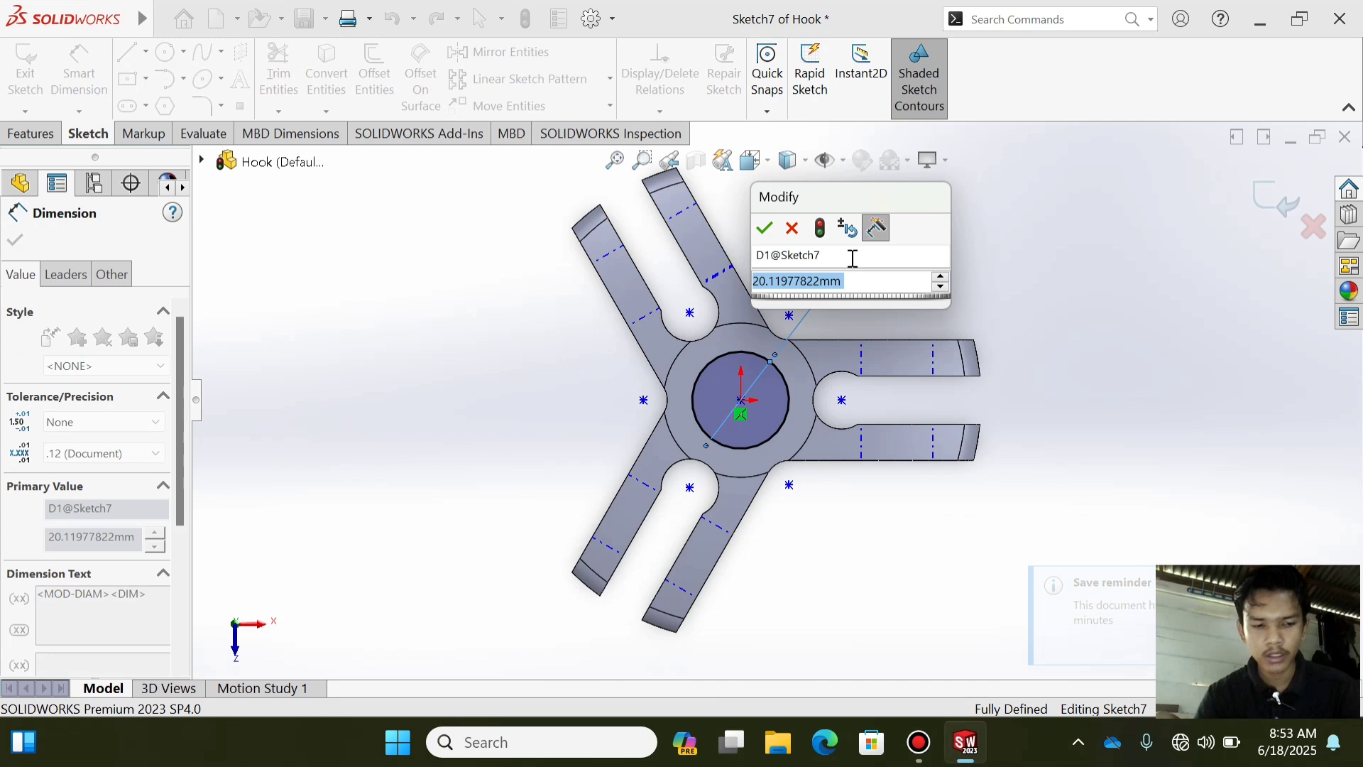
- Set the circle's diameter to 10.5 mm and cut it through the hub with an Extruded Cut
{"action": "type", "text": "10.5"}
{"action": "key", "text": "Return"}
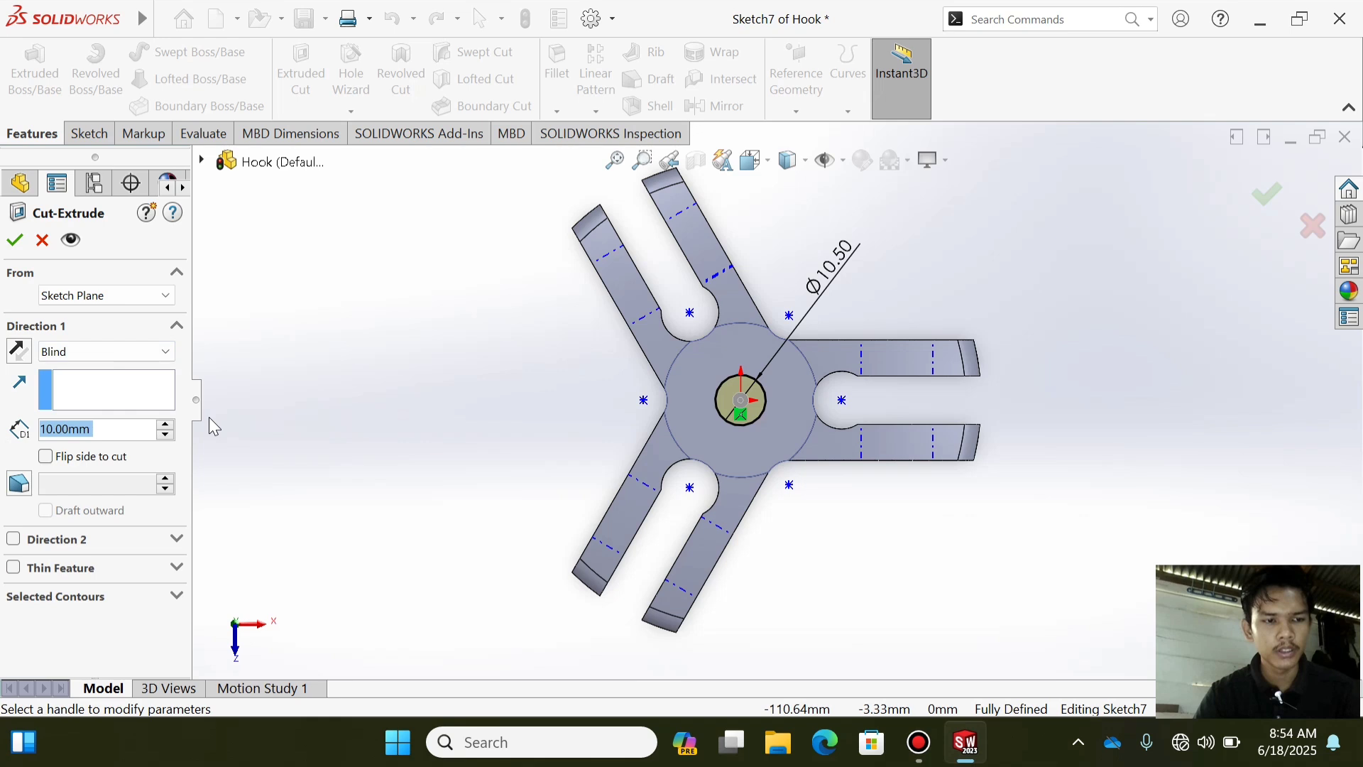
{"action": "middle_click_drag", "start_coordinate": [213, 426], "coordinate": [890, 477]}
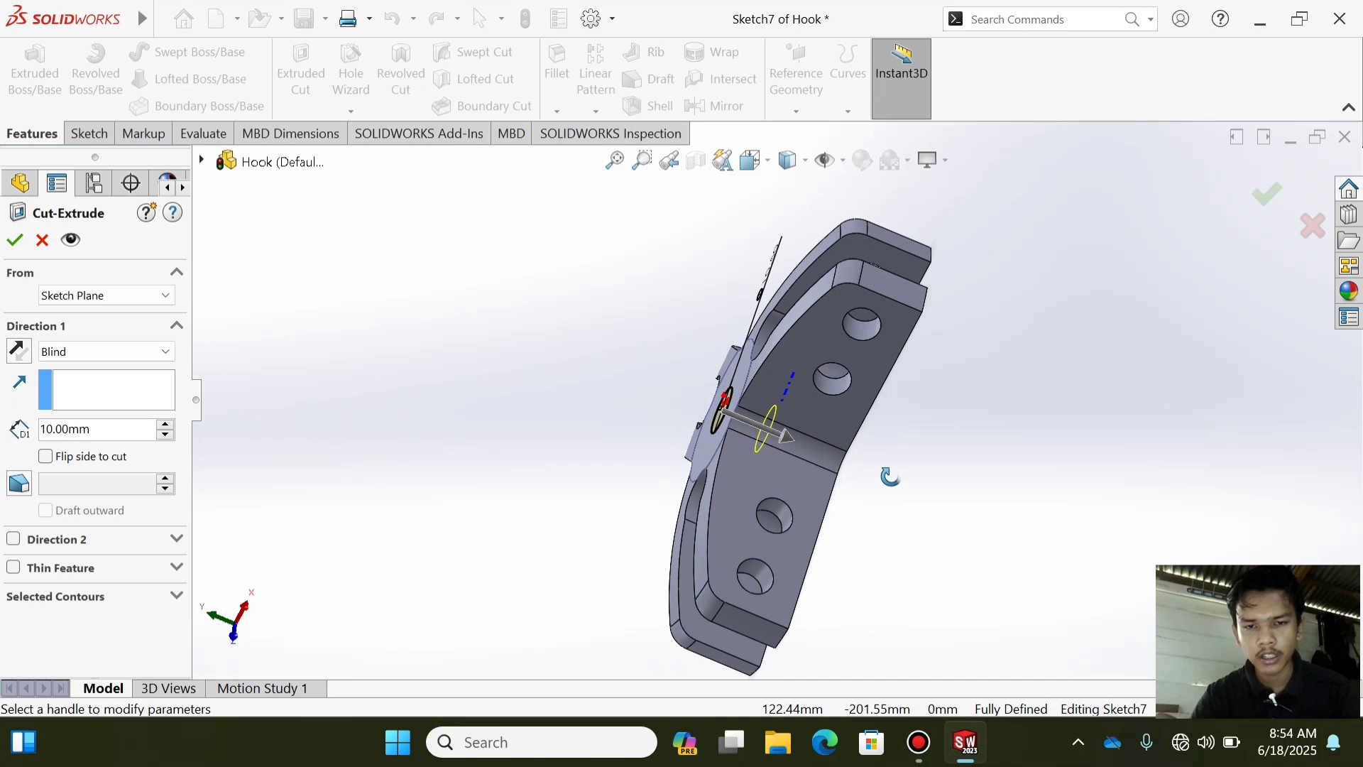
{"action": "key", "text": "Return"}
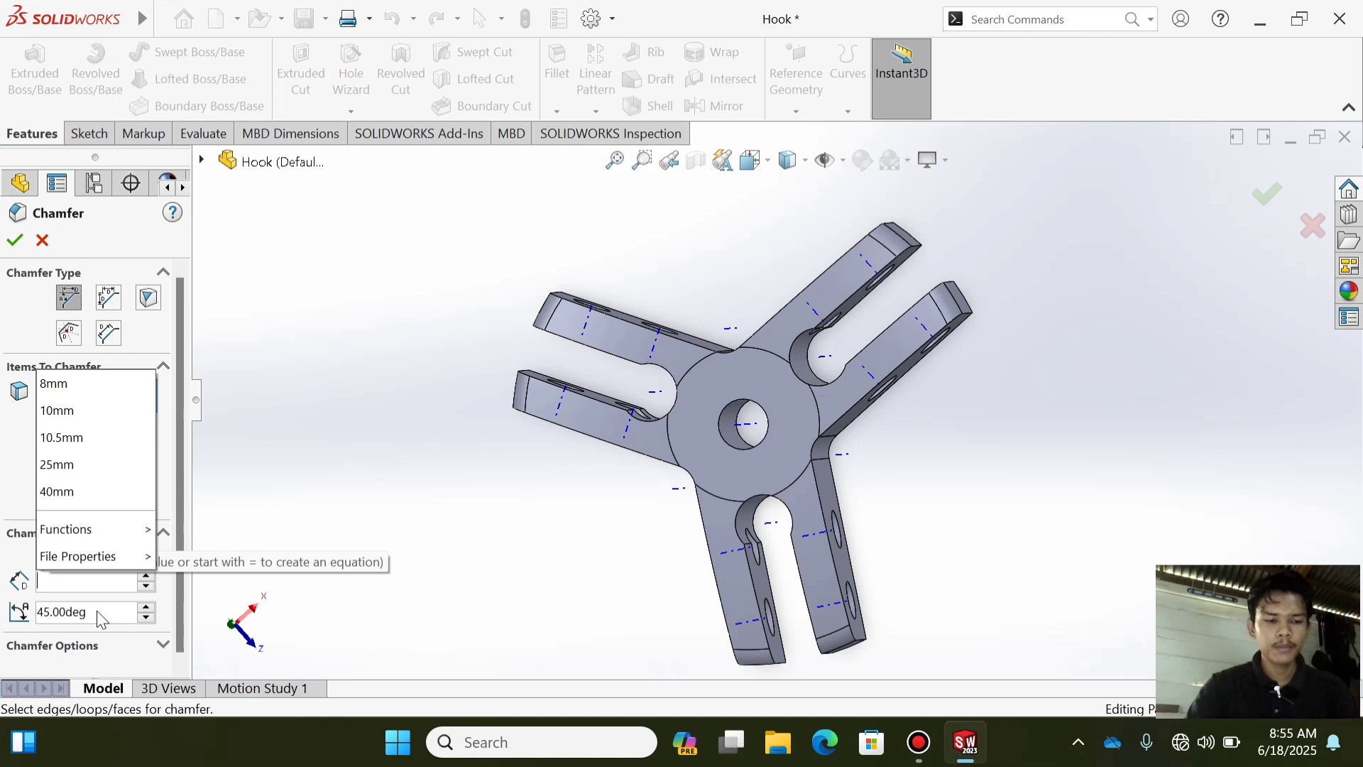
- Chamfer the top edge of the hub's centre hole with a symmetric Distance Distance chamfer of 1.5 mm
{"action": "left_click", "coordinate": [431, 584]}
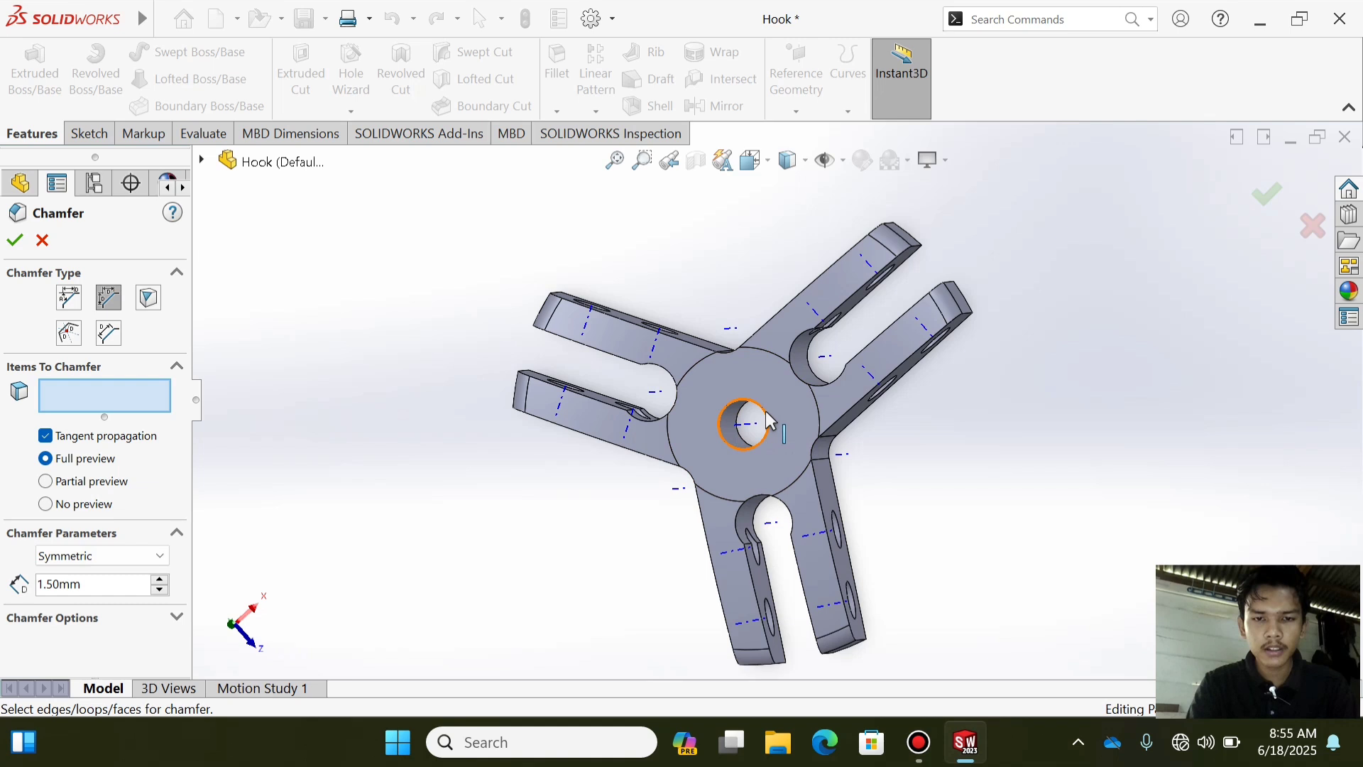
{"action": "left_click", "coordinate": [769, 420]}
{"action": "middle_click_drag", "start_coordinate": [769, 420], "coordinate": [659, 495]}
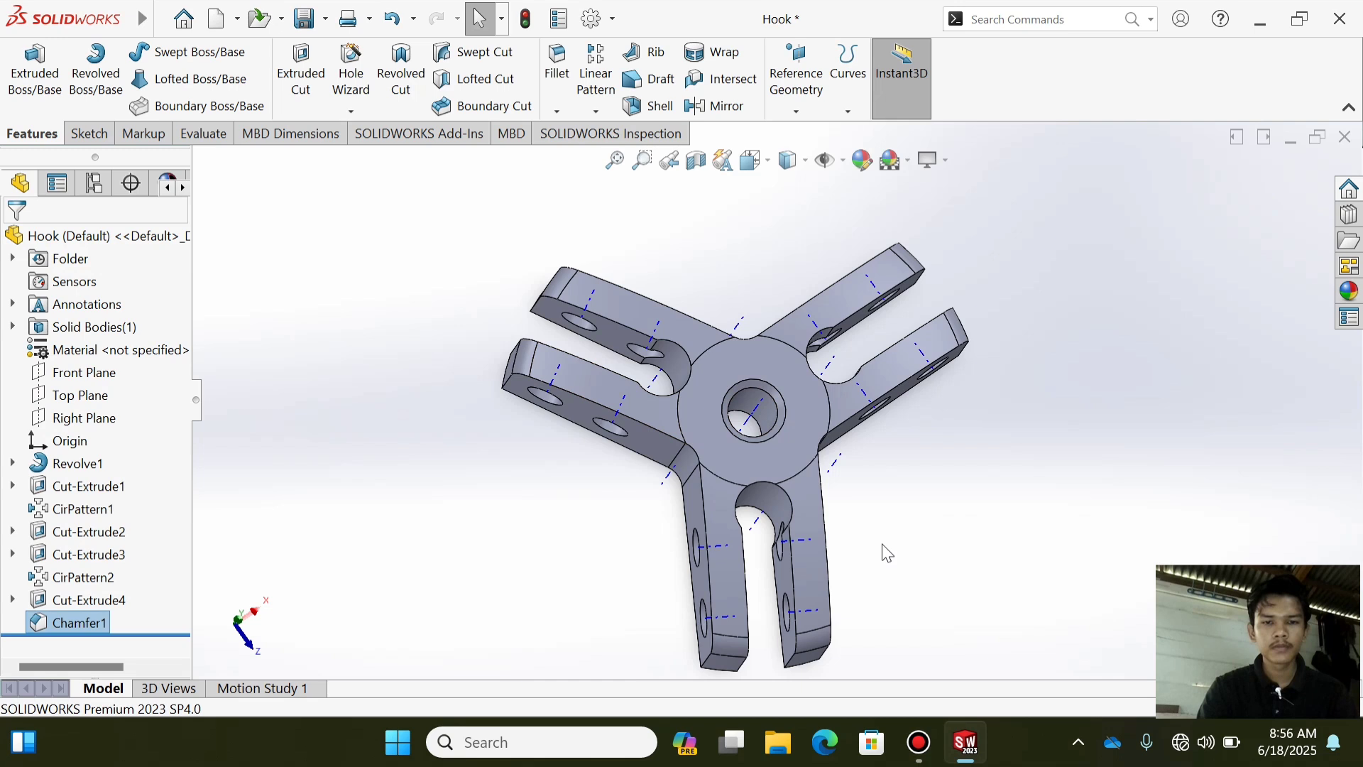
- Start a Thread on the centre hole's edge below the chamfer and give it a Blind depth of 26 mm
{"action": "scroll", "coordinate": [944, 525], "scroll_direction": "down", "scroll_amount": 2}
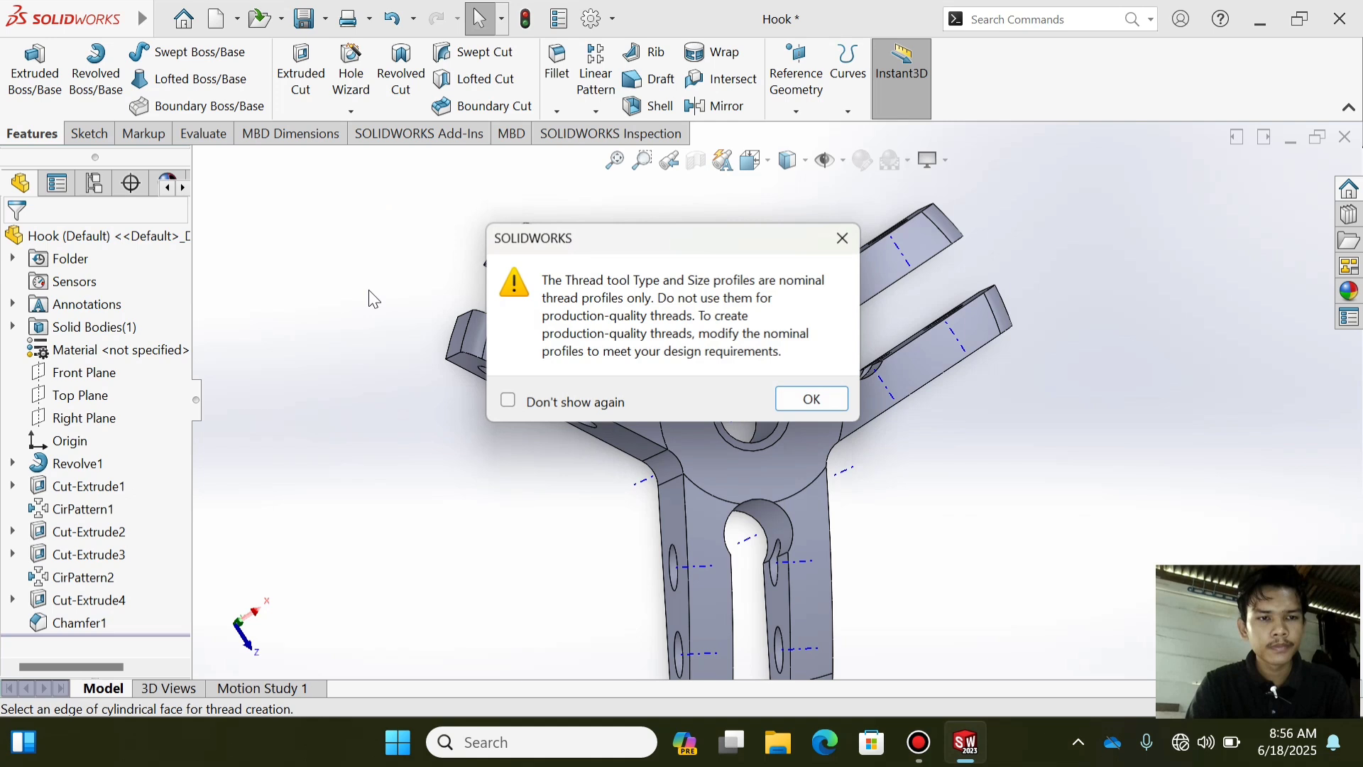
{"action": "left_click", "coordinate": [788, 401]}
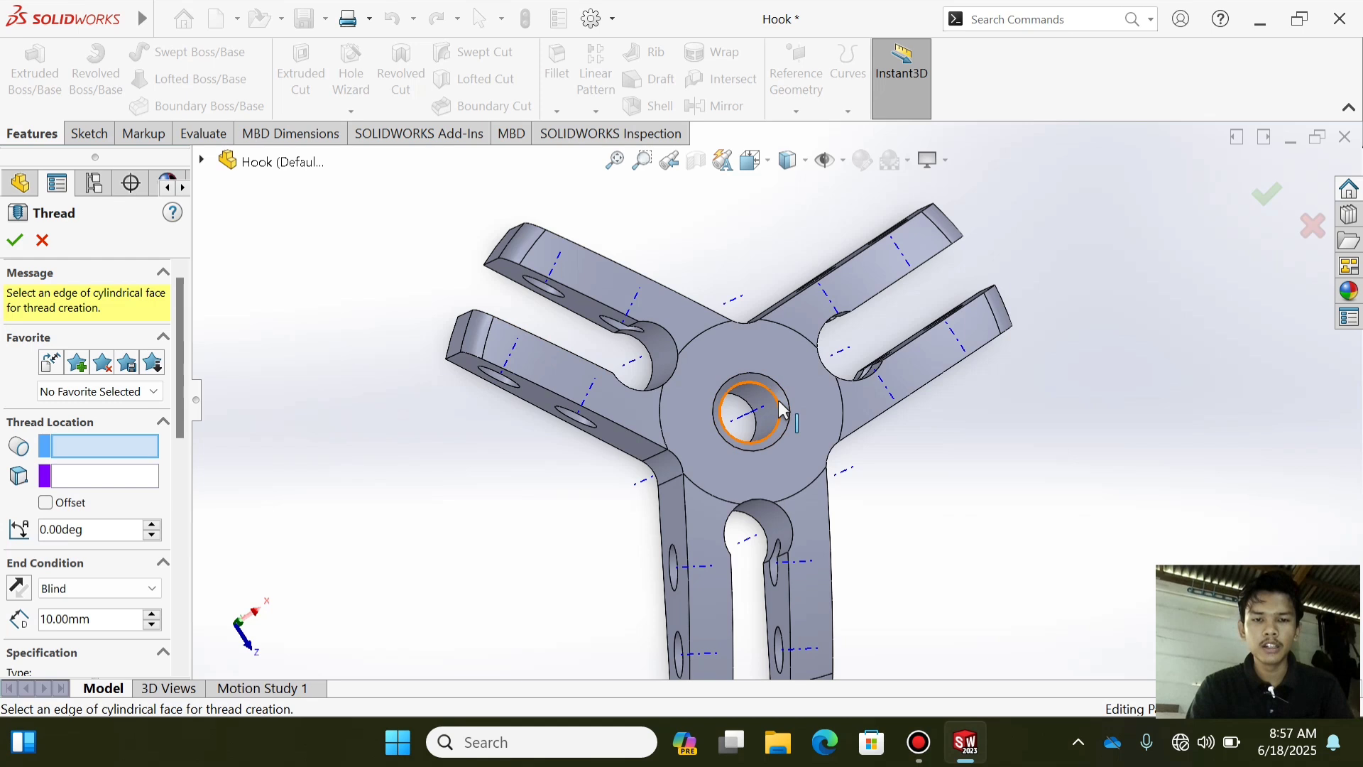
{"action": "left_click", "coordinate": [783, 409]}
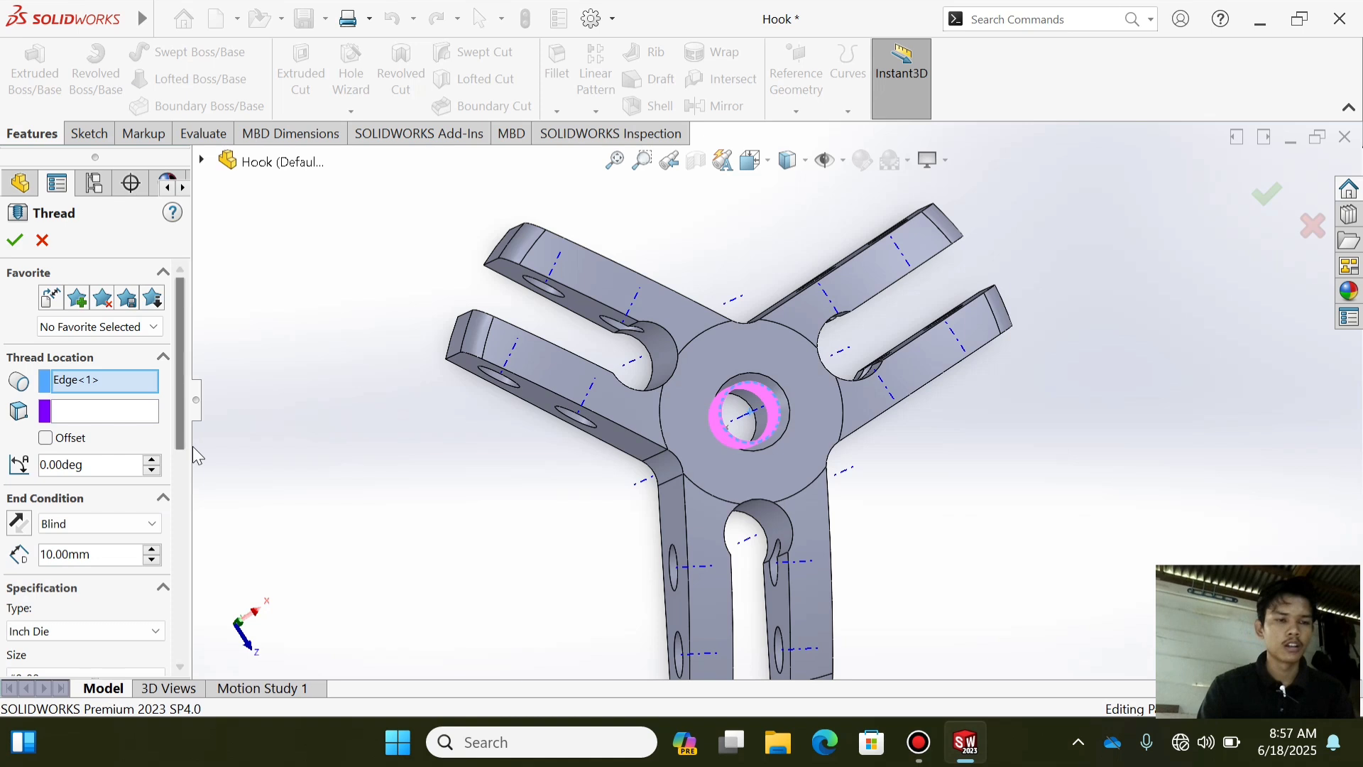
{"action": "scroll", "coordinate": [53, 467], "scroll_direction": "down", "scroll_amount": 5}
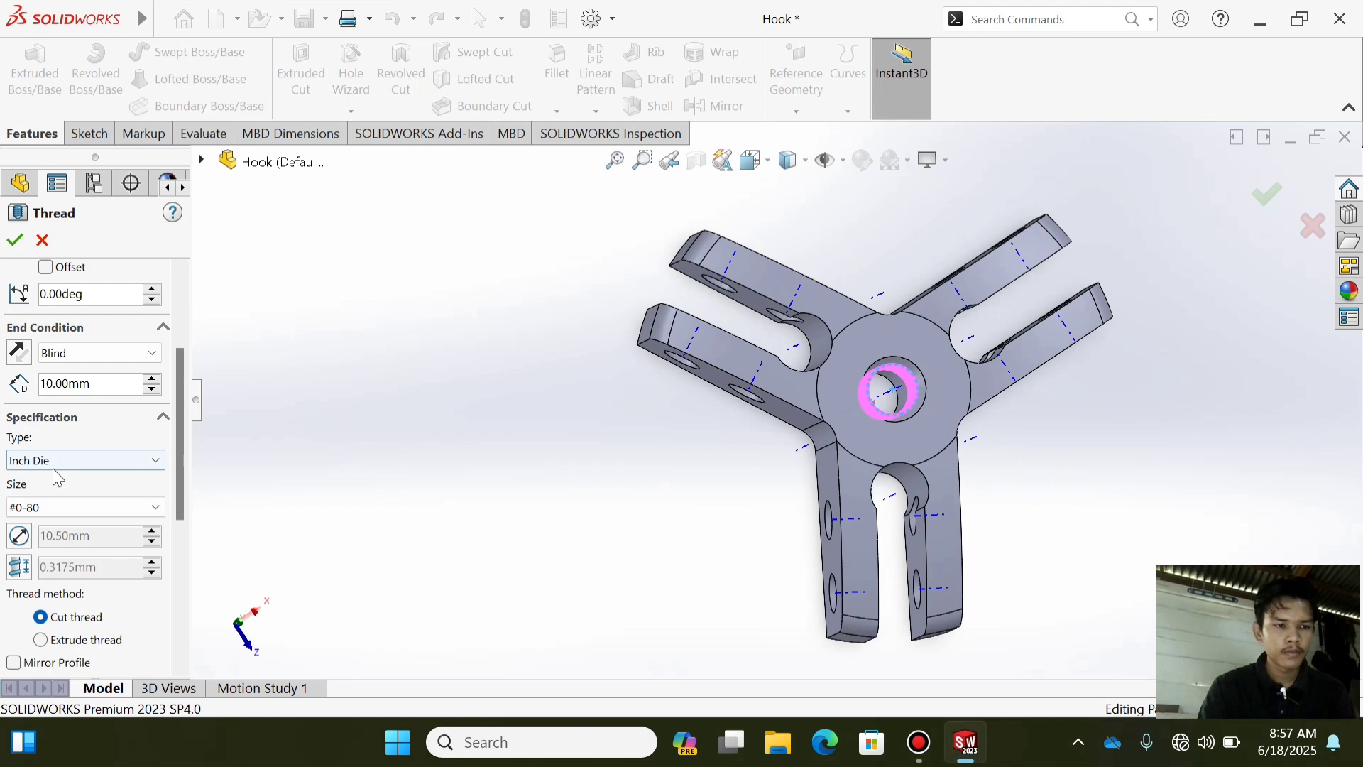
{"action": "scroll", "coordinate": [157, 423], "scroll_direction": "down", "scroll_amount": 10}
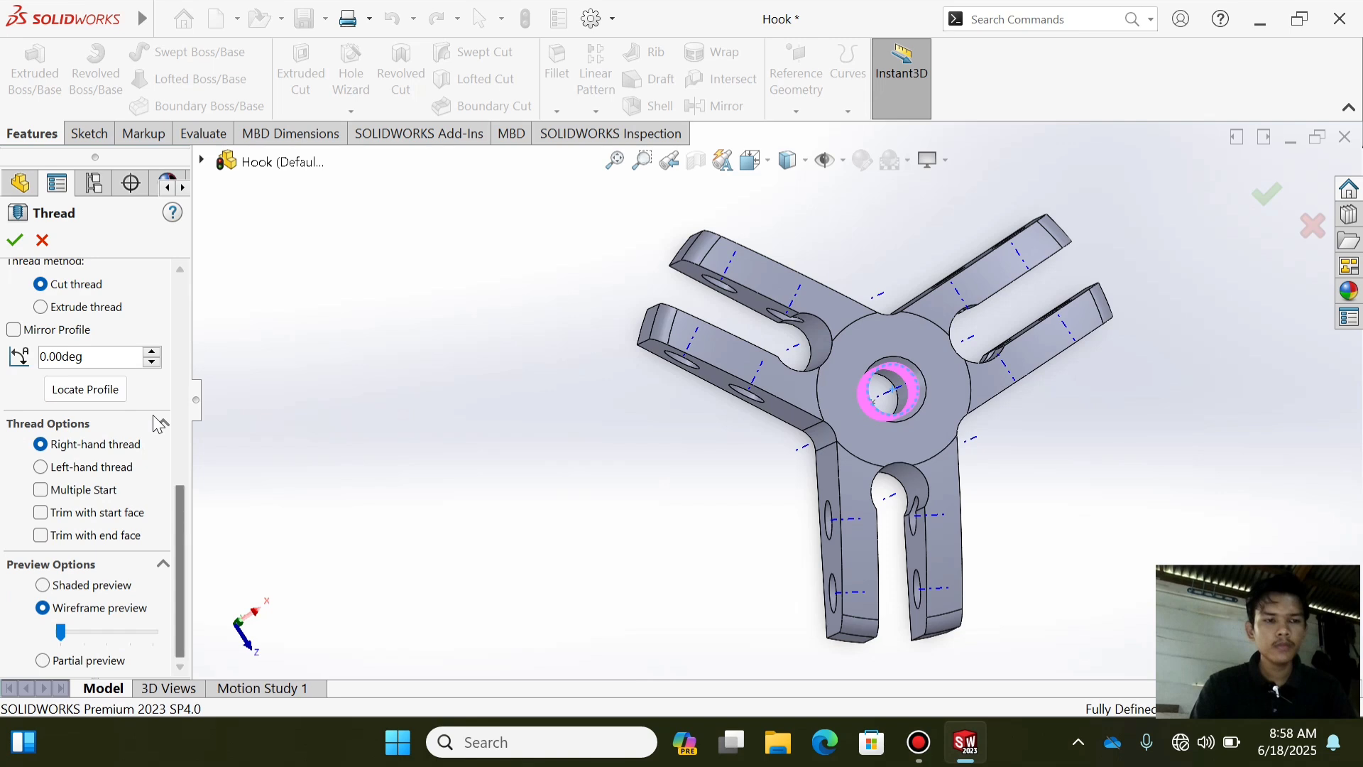
{"action": "scroll", "coordinate": [80, 494], "scroll_direction": "up", "scroll_amount": 5}
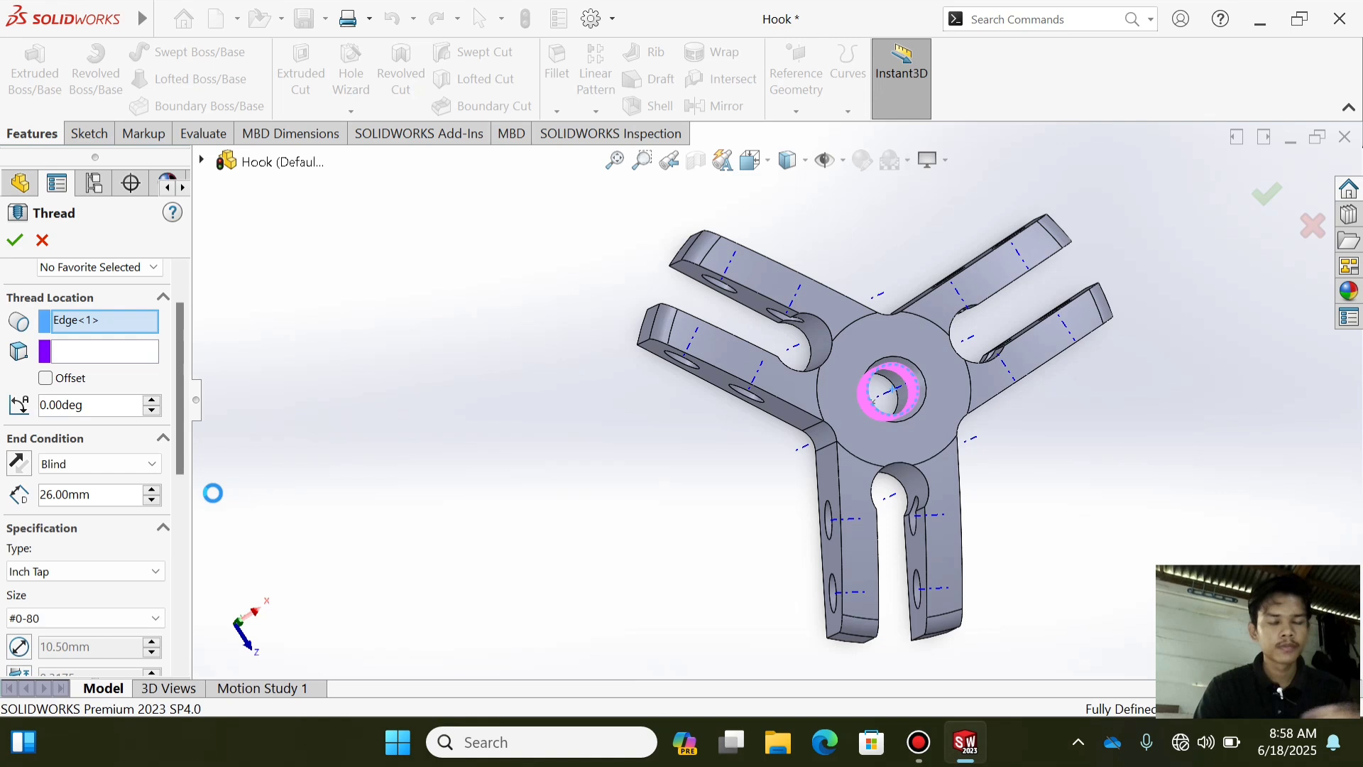
{"action": "scroll", "coordinate": [186, 488], "scroll_direction": "down", "scroll_amount": 5}
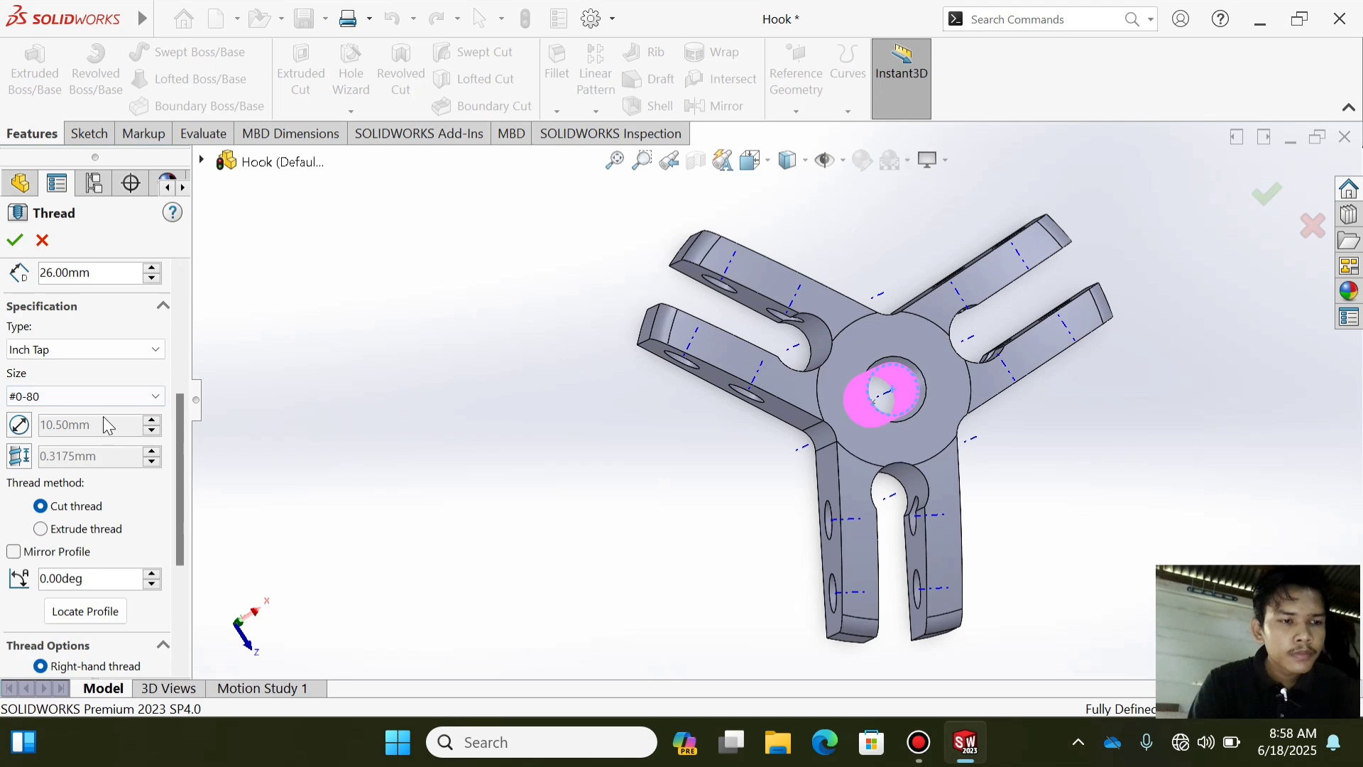
- Specify the thread as Metric Tap, size M12x1.75, and create it in the centre hole
{"action": "left_click", "coordinate": [154, 396]}
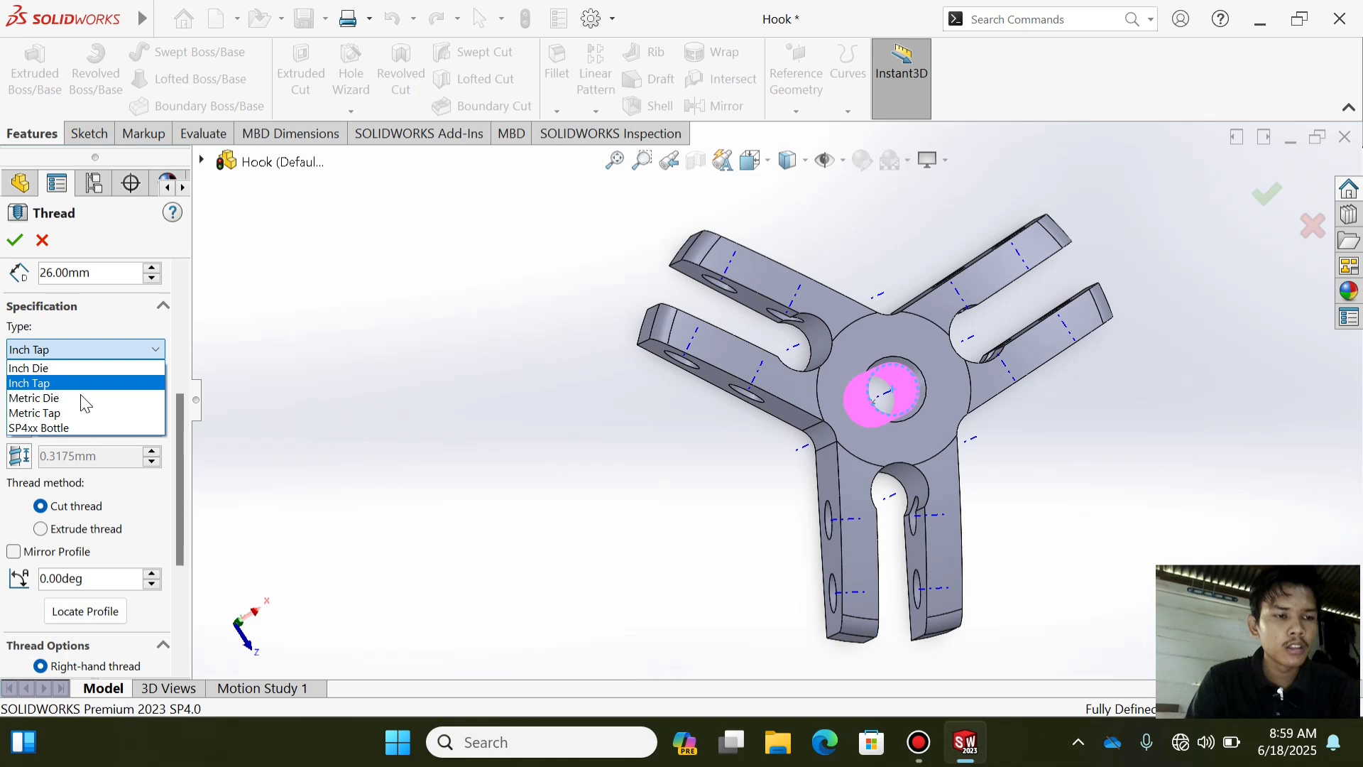
{"action": "left_click", "coordinate": [43, 413]}
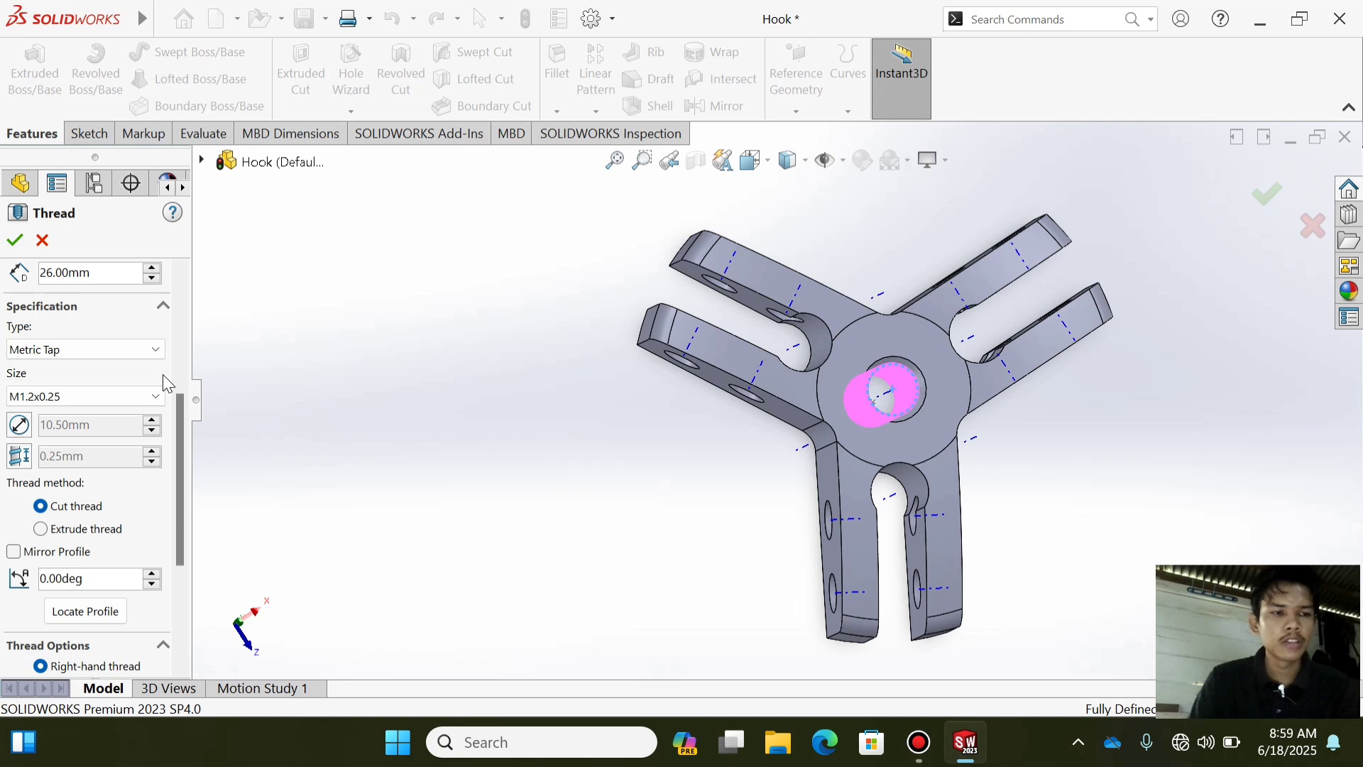
{"action": "left_click", "coordinate": [156, 396]}
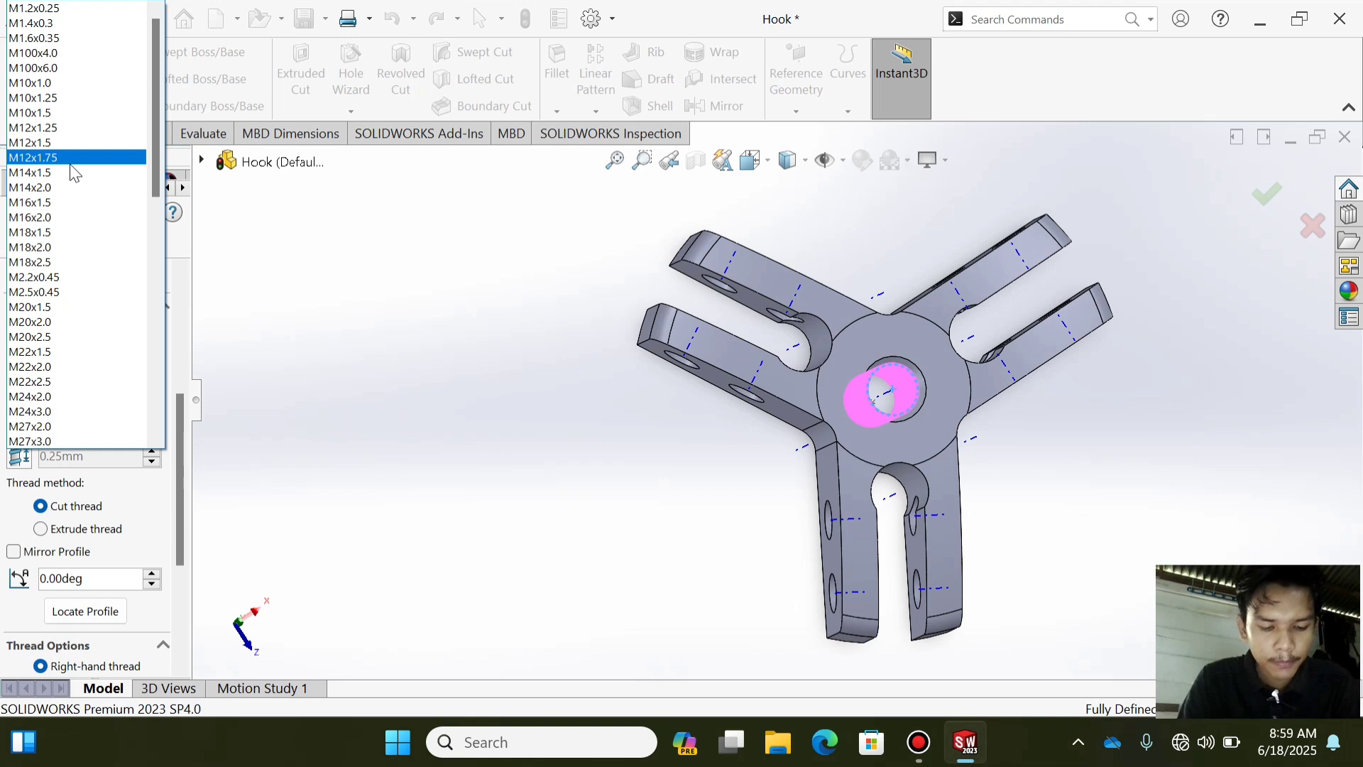
{"action": "left_click", "coordinate": [70, 162]}
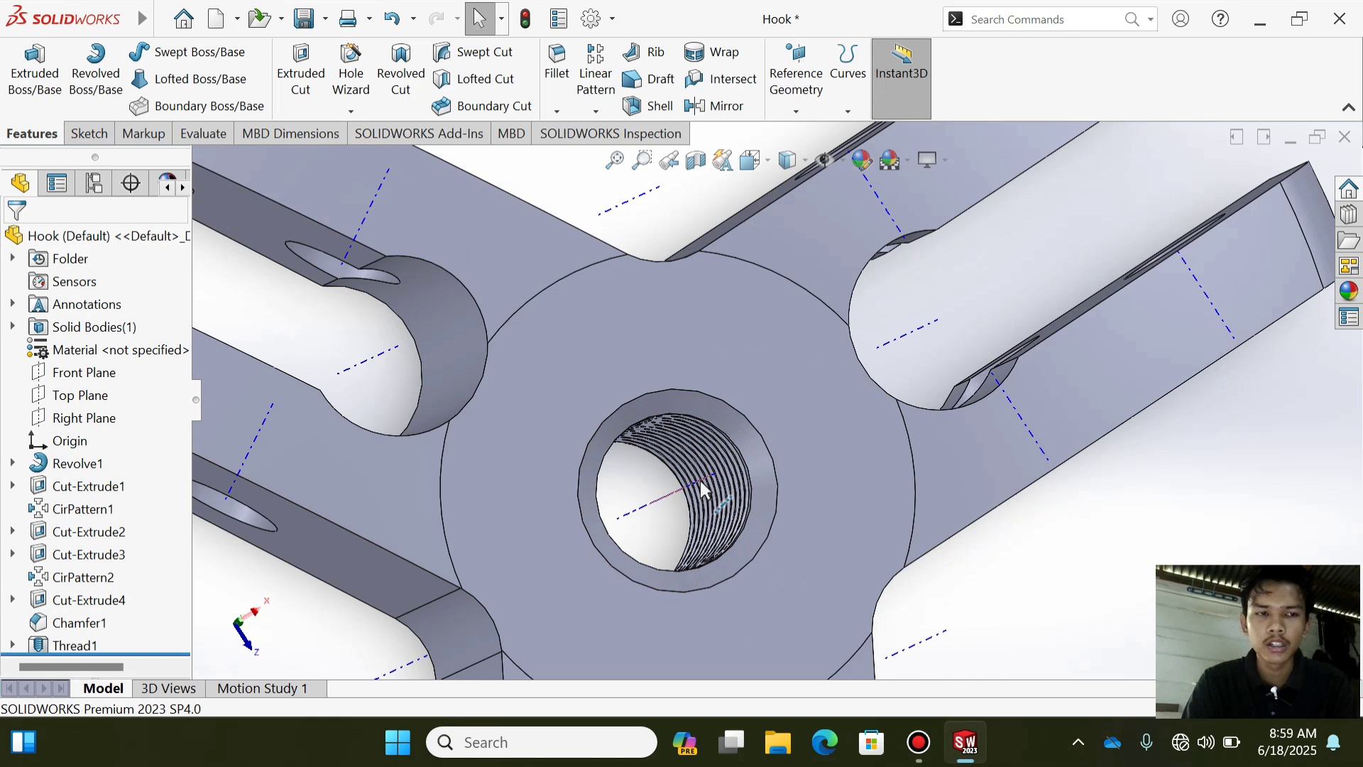
- Save the part under the name Hook 1 in the Documents folder without rebuilding it
{"action": "scroll", "coordinate": [794, 333], "scroll_direction": "up", "scroll_amount": 10}
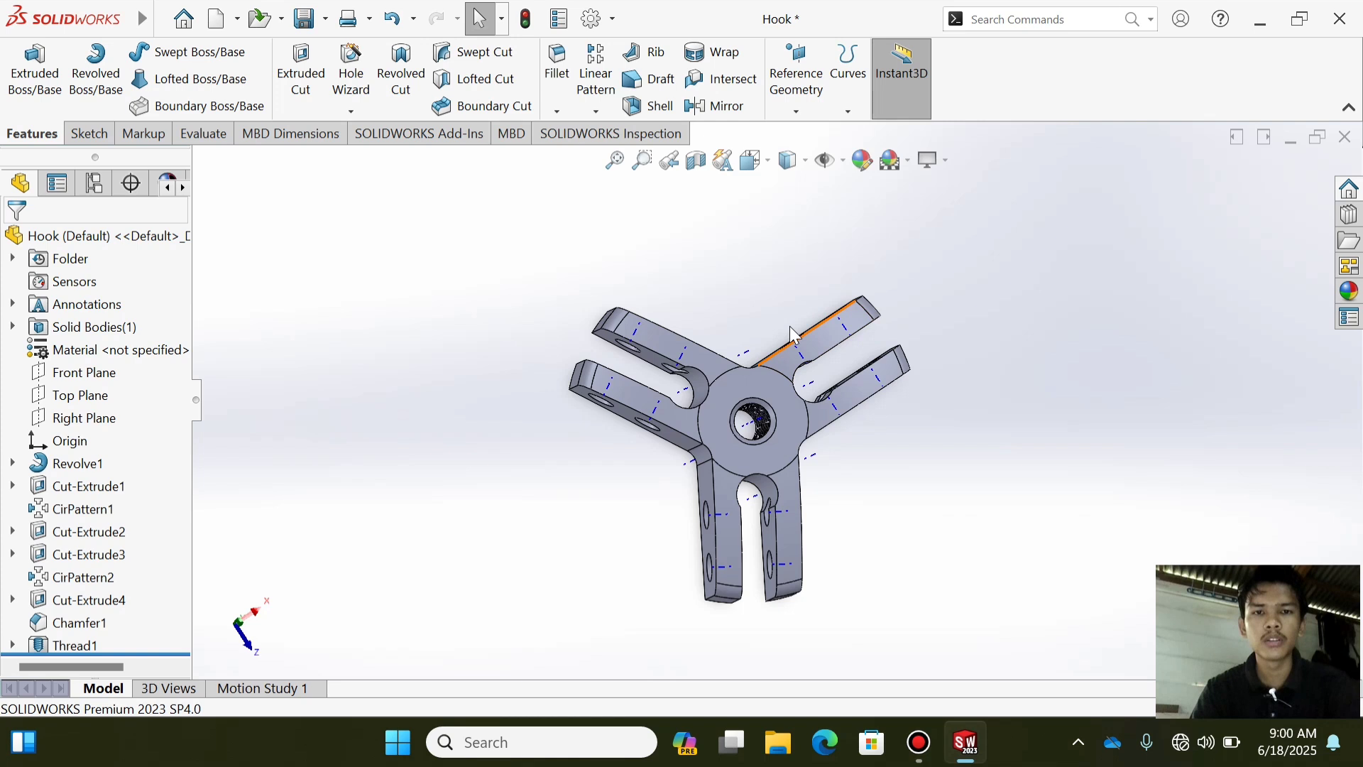
{"action": "key", "text": "ctrl+s"}
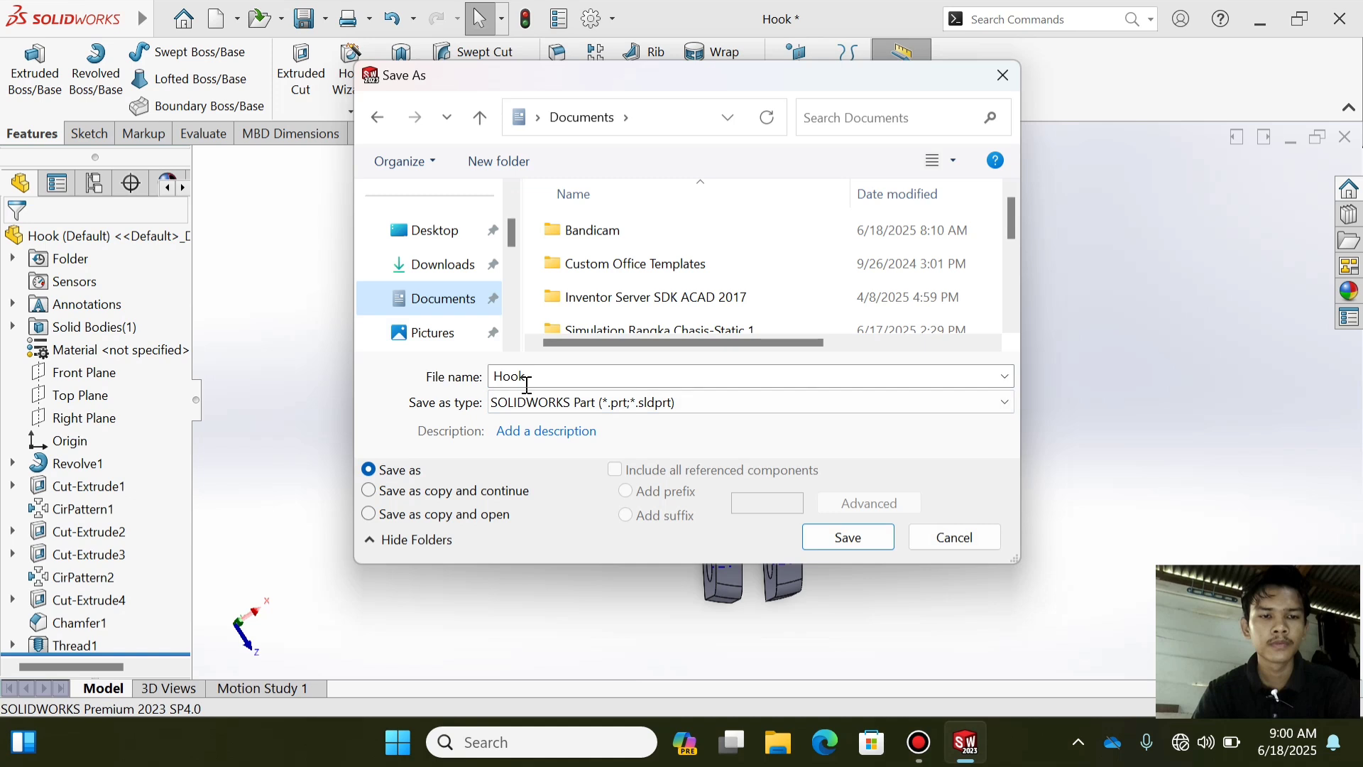
{"action": "left_click", "coordinate": [526, 382]}
{"action": "type", "text": "1"}
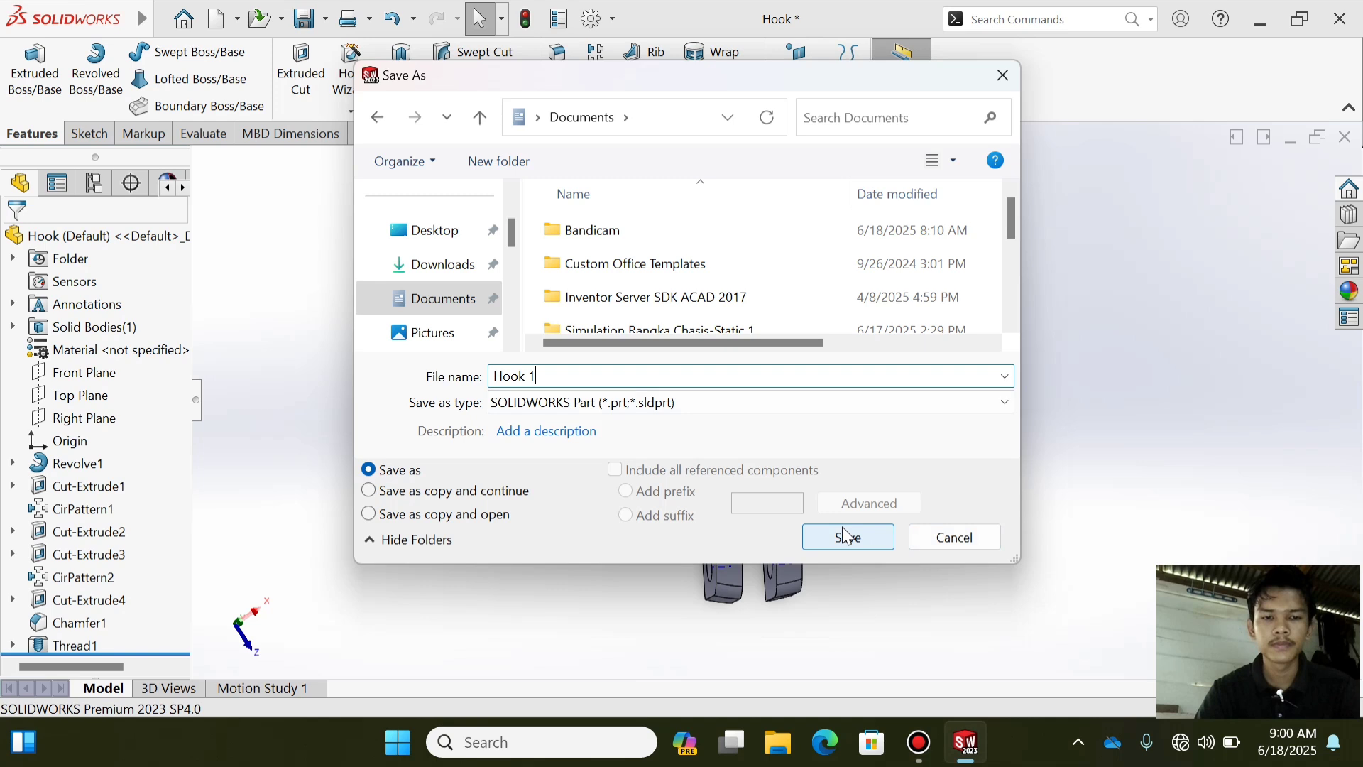
{"action": "left_click", "coordinate": [847, 537]}
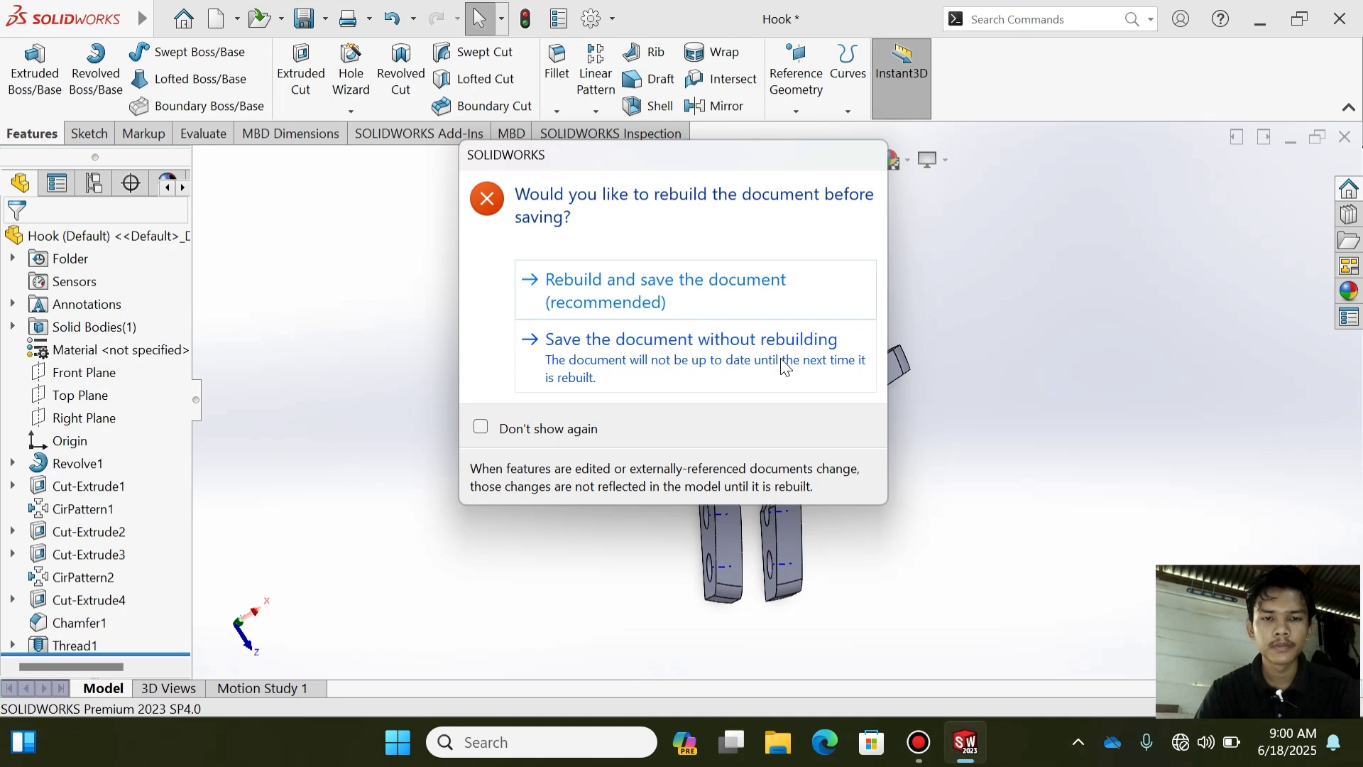
{"action": "left_click", "coordinate": [786, 367]}
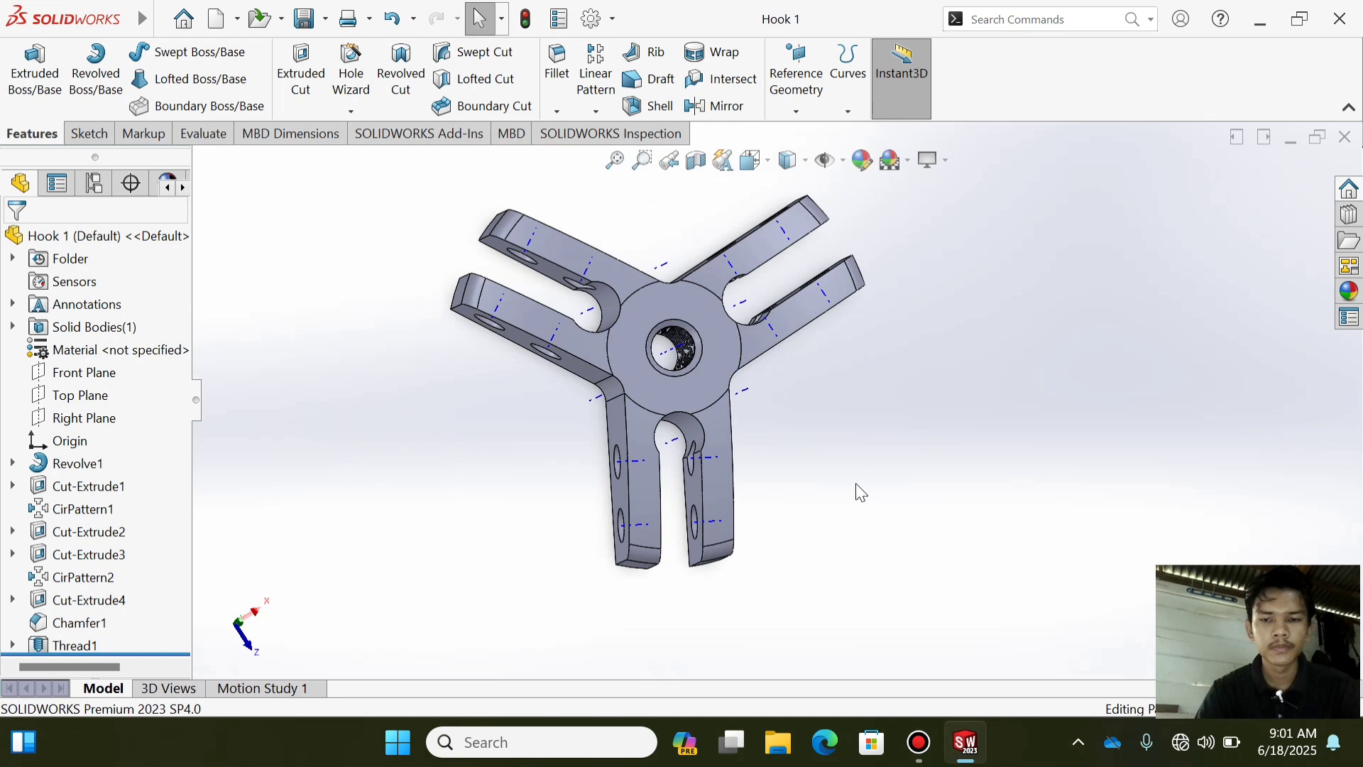
- Create a new part and sketch a circle about 40 mm in diameter on the Front Plane, centred on the origin
{"action": "scroll", "coordinate": [804, 513], "scroll_direction": "up", "scroll_amount": 3}
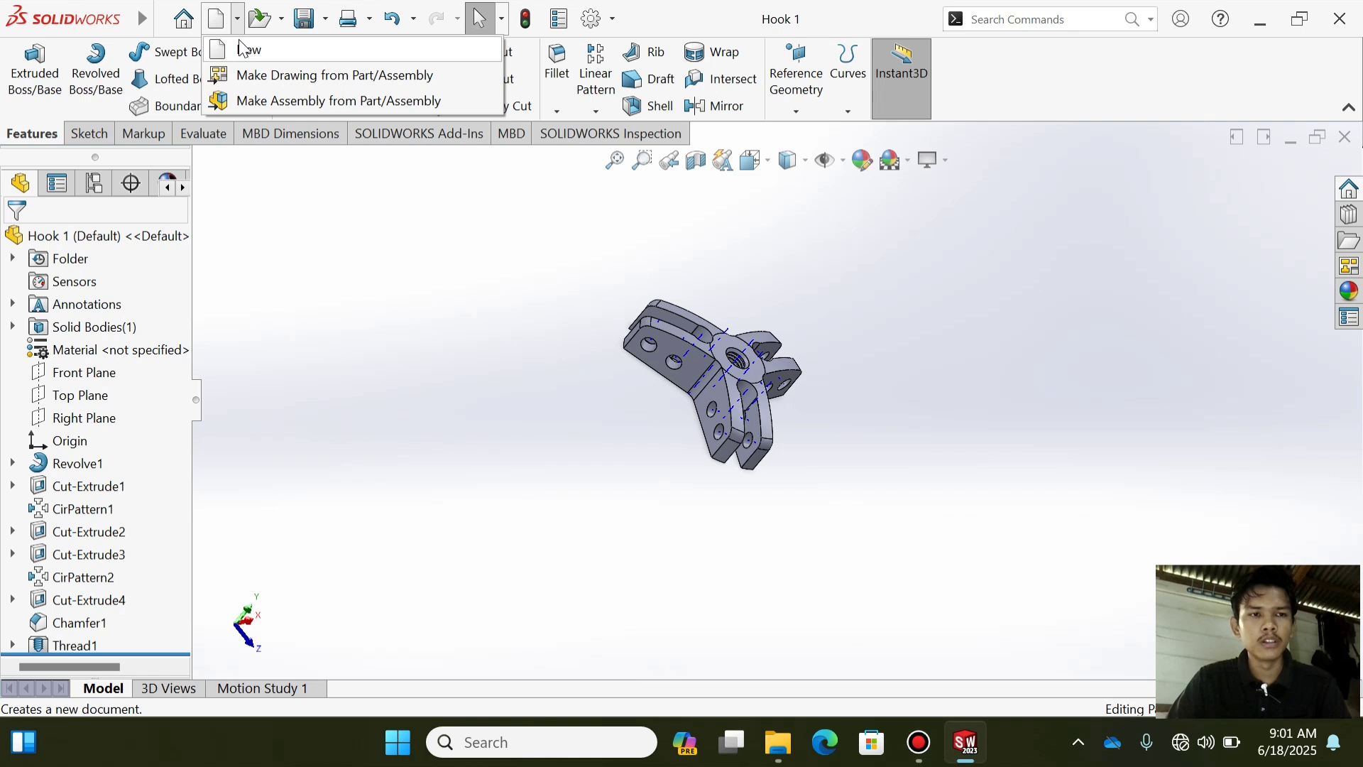
{"action": "left_click", "coordinate": [824, 687]}
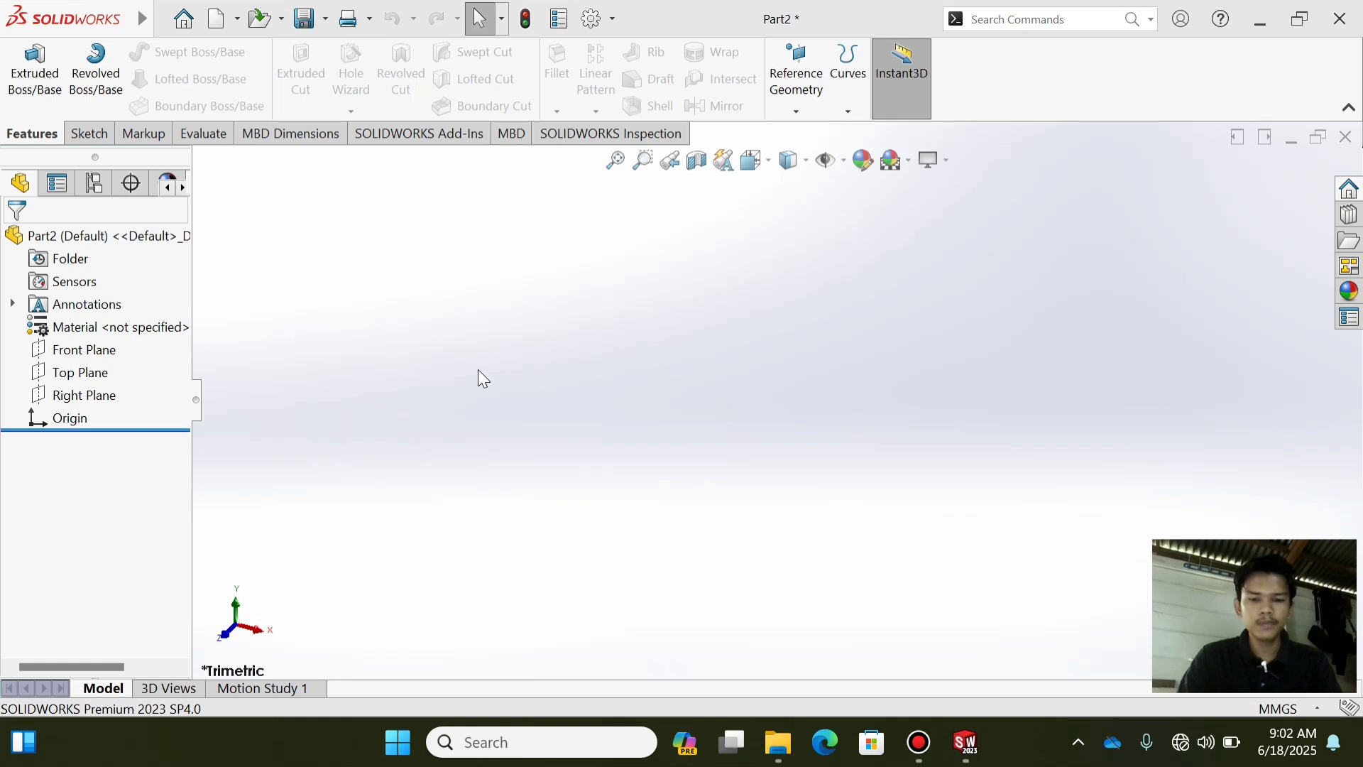
{"action": "left_click", "coordinate": [75, 349]}
{"action": "left_click", "coordinate": [88, 133]}
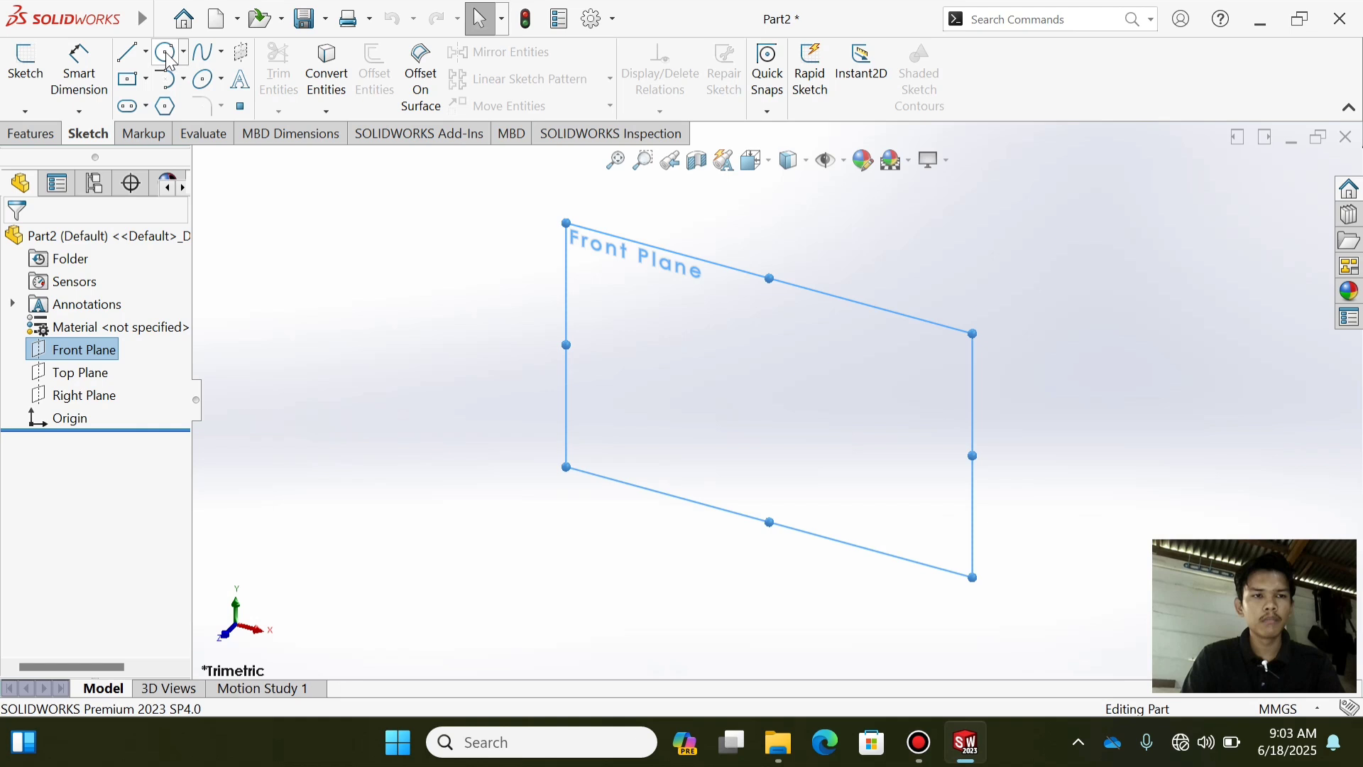
{"action": "left_click", "coordinate": [166, 60]}
{"action": "left_click", "coordinate": [777, 399]}
{"action": "left_click", "coordinate": [811, 435]}
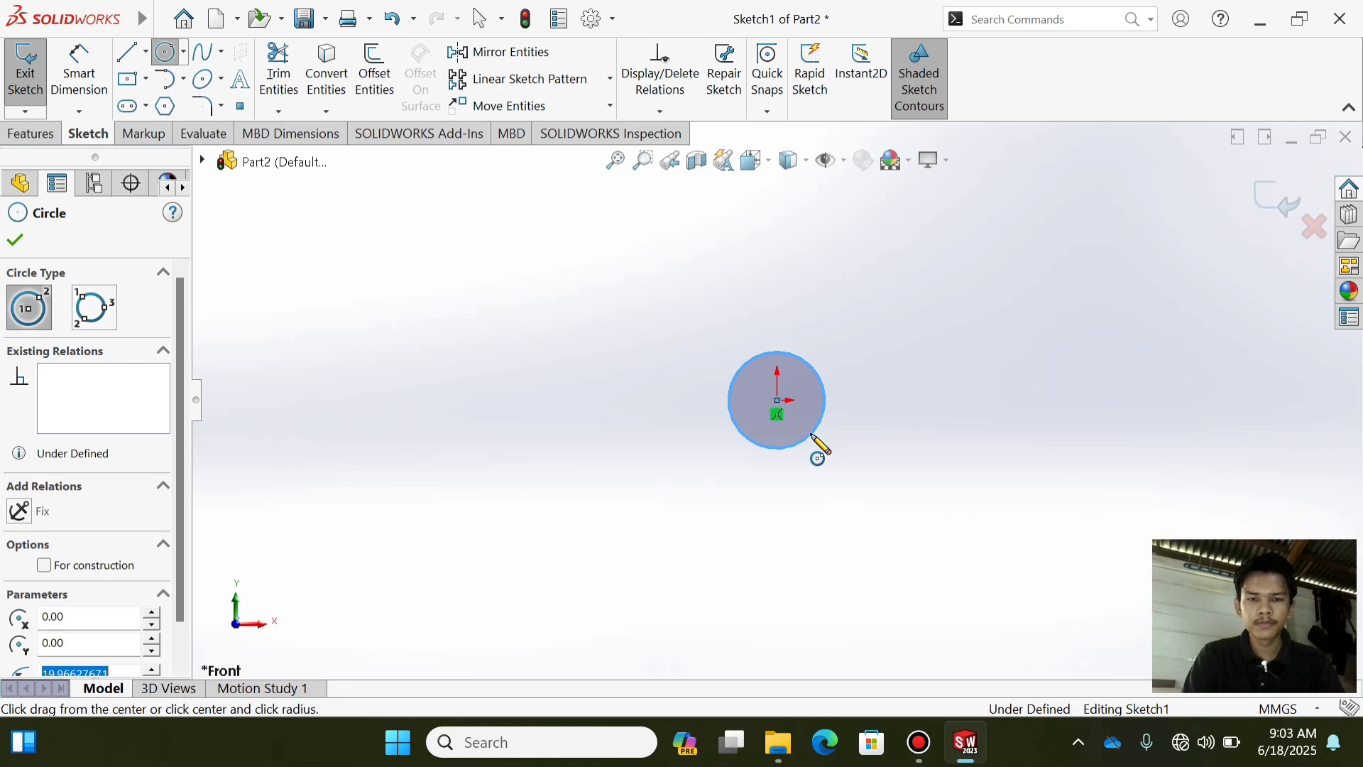
{"action": "key", "text": "Escape"}
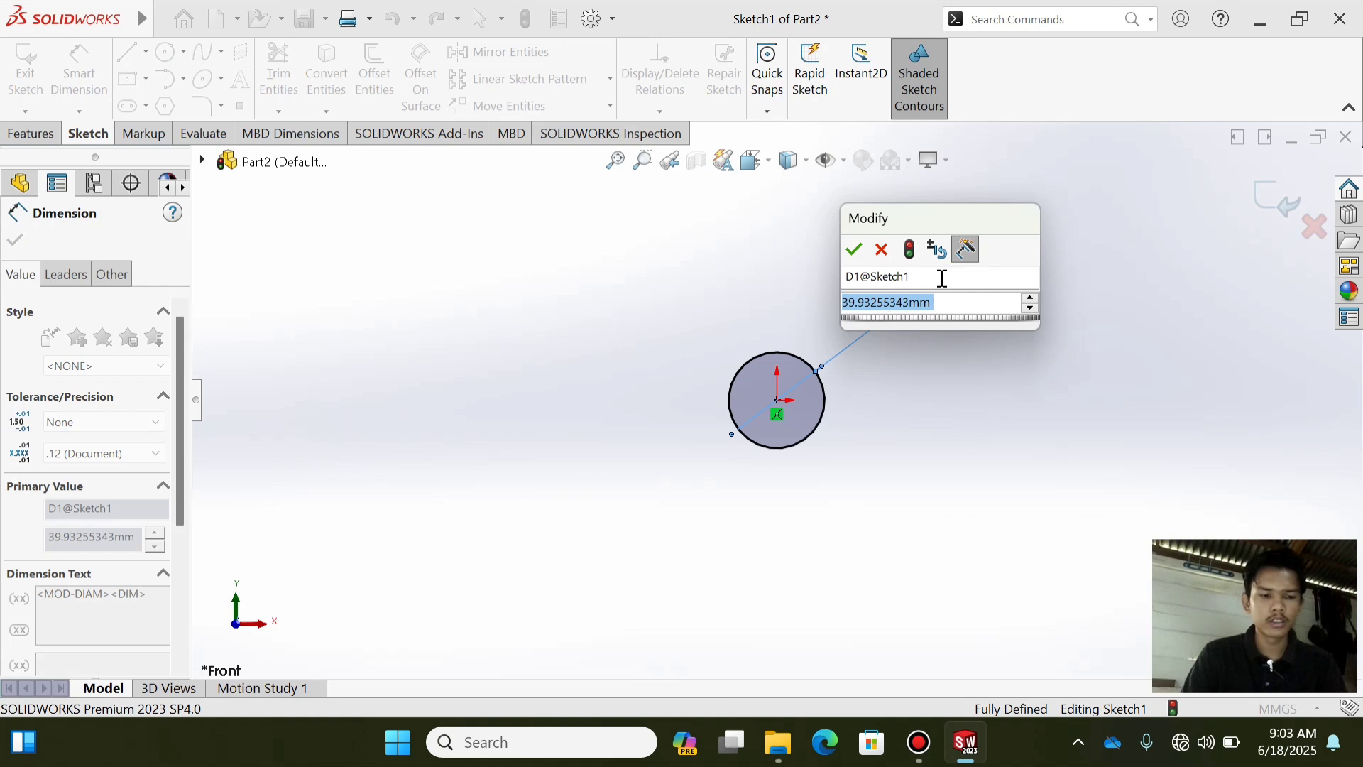
- Set the circle's diameter to 16 mm and extrude it 10 mm with the Mid Plane end condition
{"action": "type", "text": "16"}
{"action": "key", "text": "Return"}
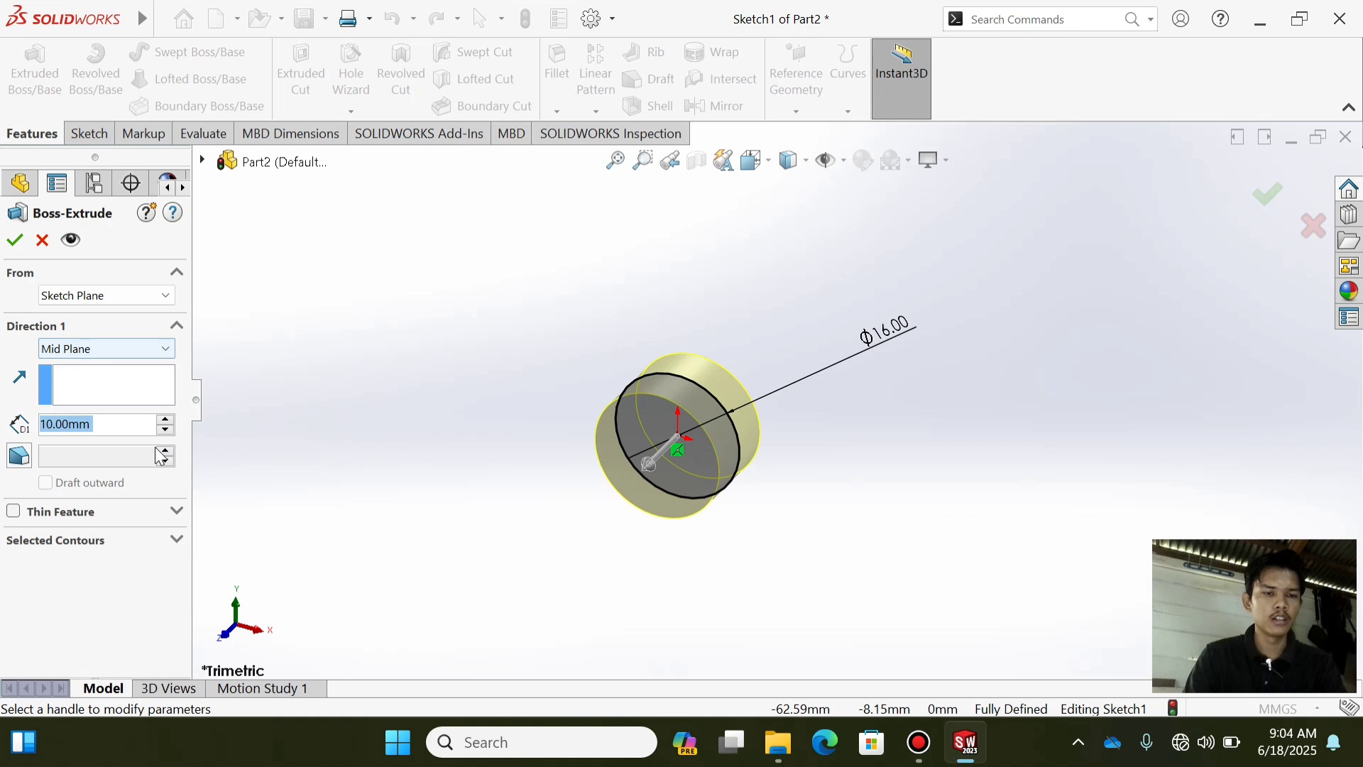
{"action": "key", "text": "Return"}
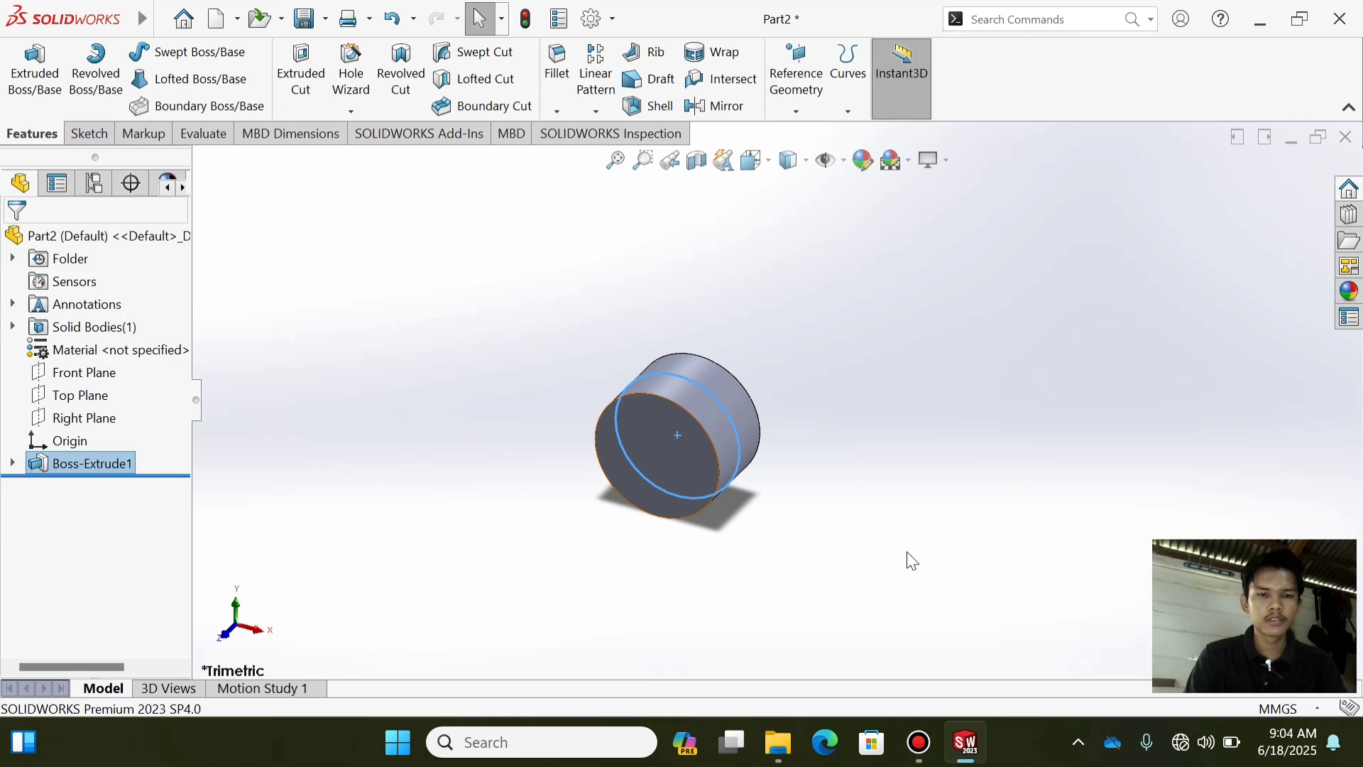
- Sketch a closed trapezoid on the Front Plane below the cylinder, about 29 mm wide and 10 mm high, with one sloped side
{"action": "left_click", "coordinate": [771, 165]}
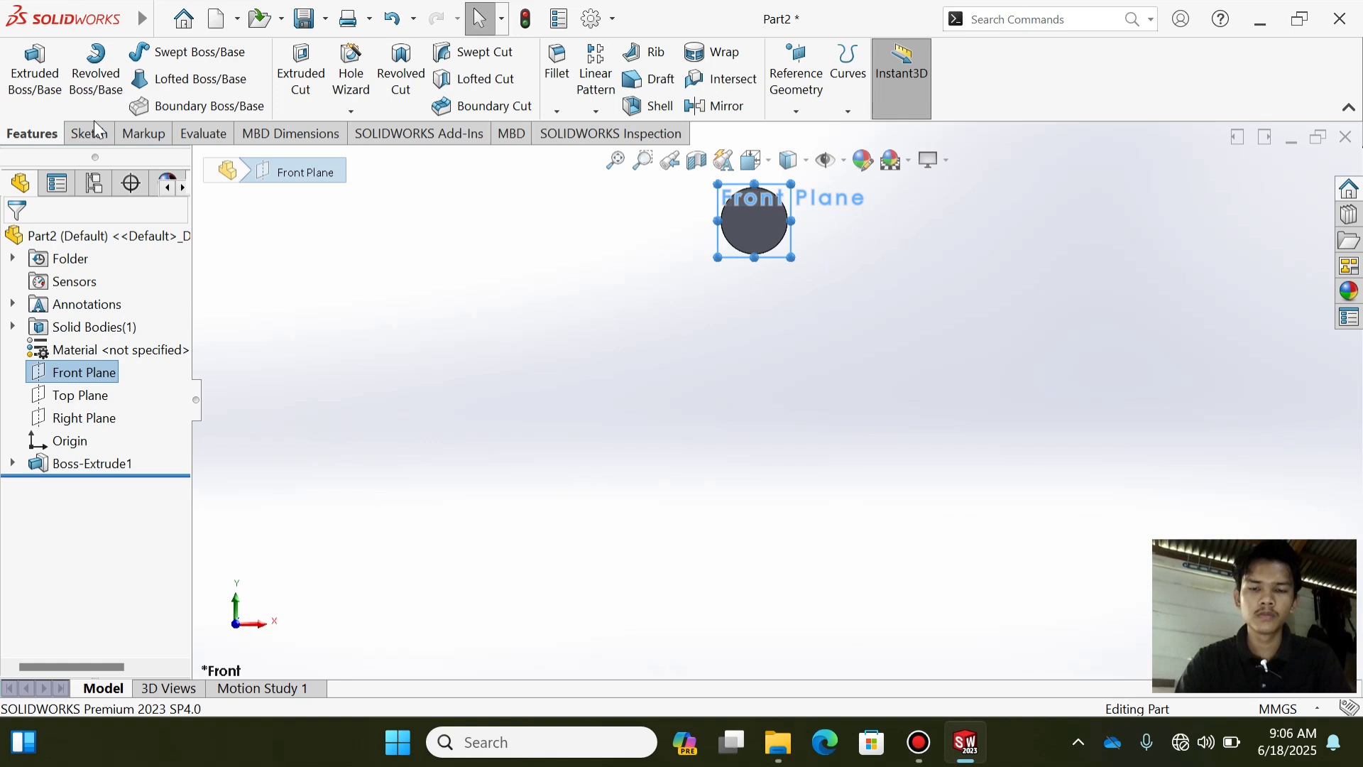
{"action": "key", "text": "l"}
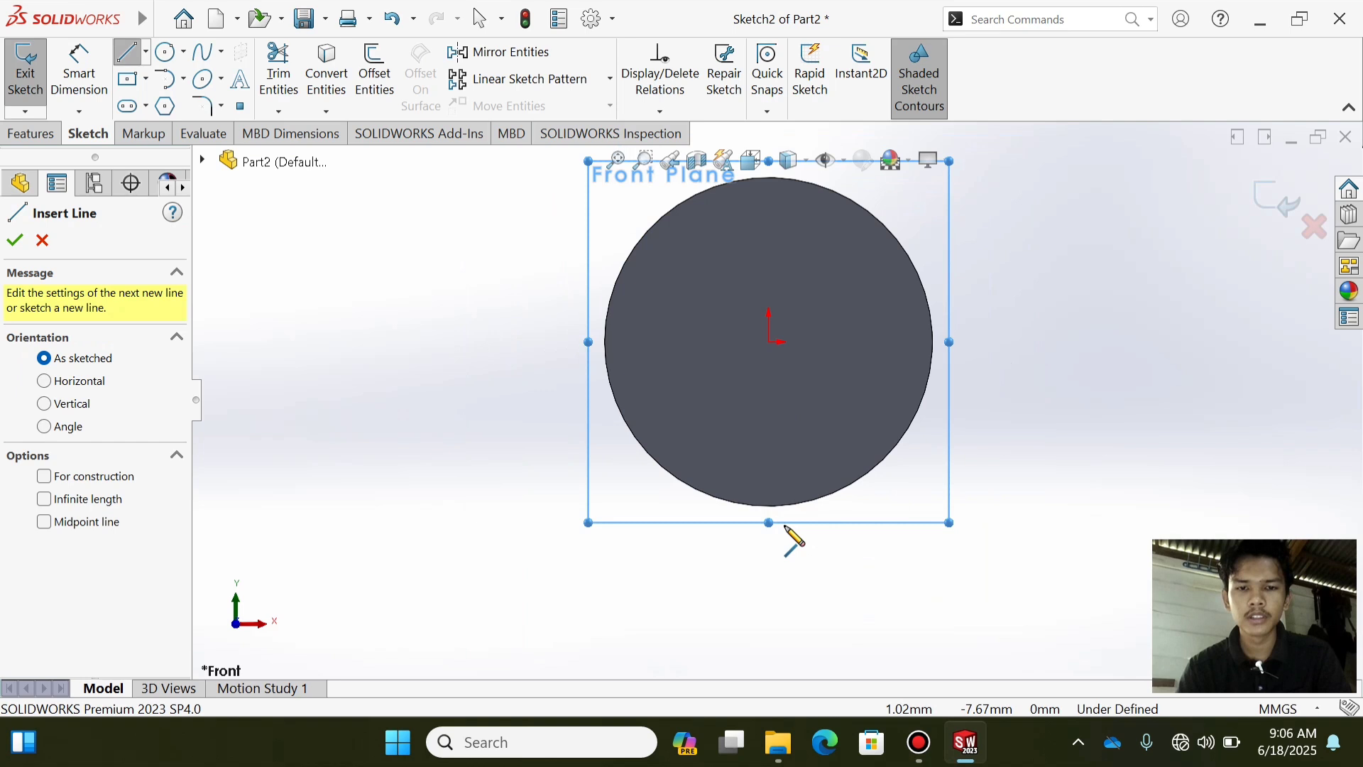
{"action": "scroll", "coordinate": [786, 554], "scroll_direction": "up", "scroll_amount": 5}
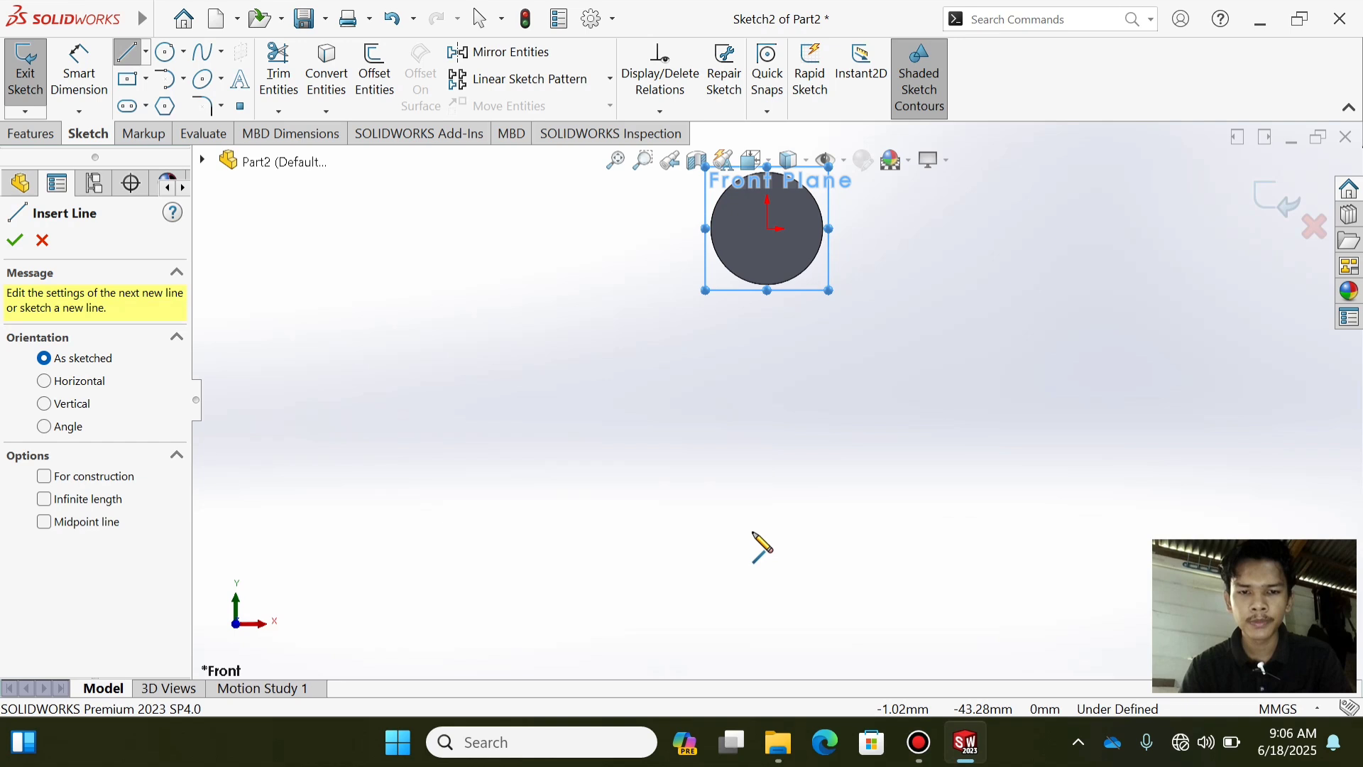
{"action": "left_click", "coordinate": [721, 530]}
{"action": "left_click", "coordinate": [722, 600]}
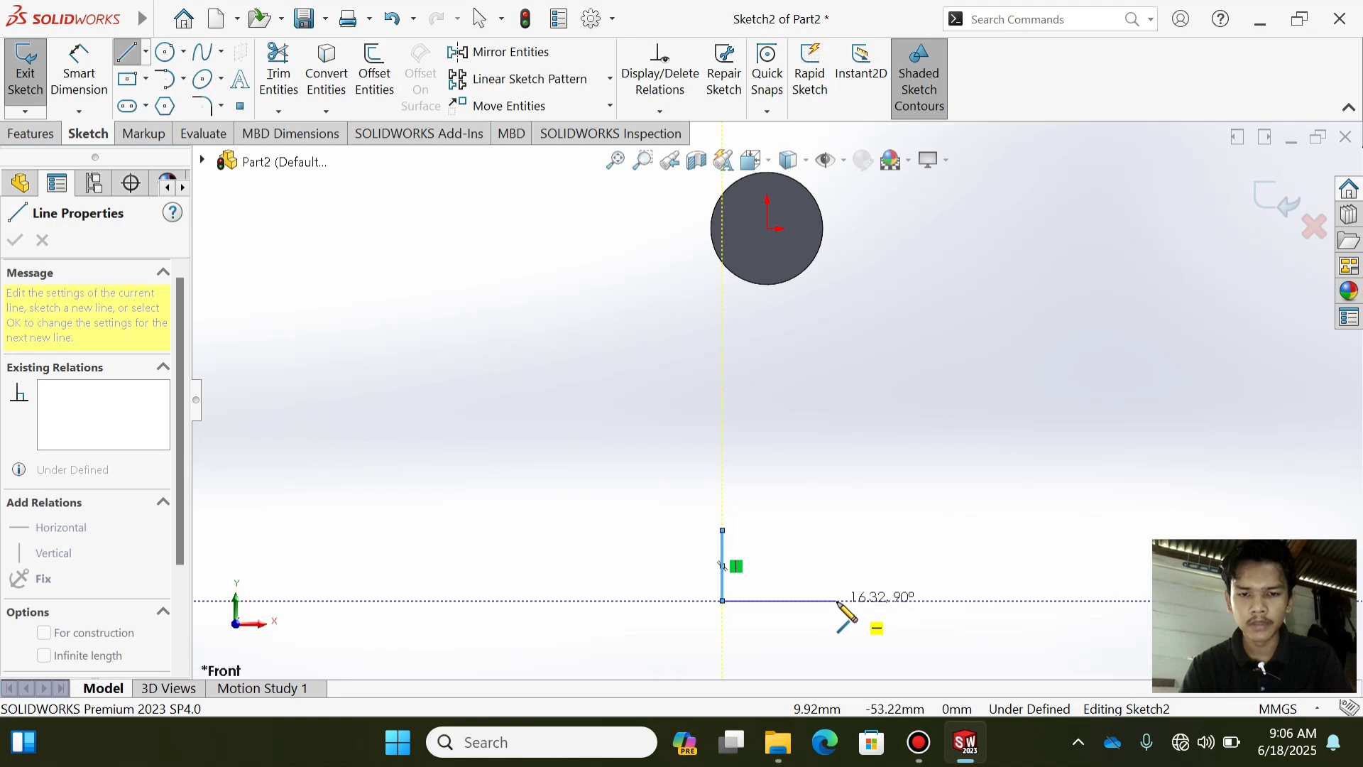
{"action": "left_click", "coordinate": [843, 601]}
{"action": "left_click", "coordinate": [926, 530]}
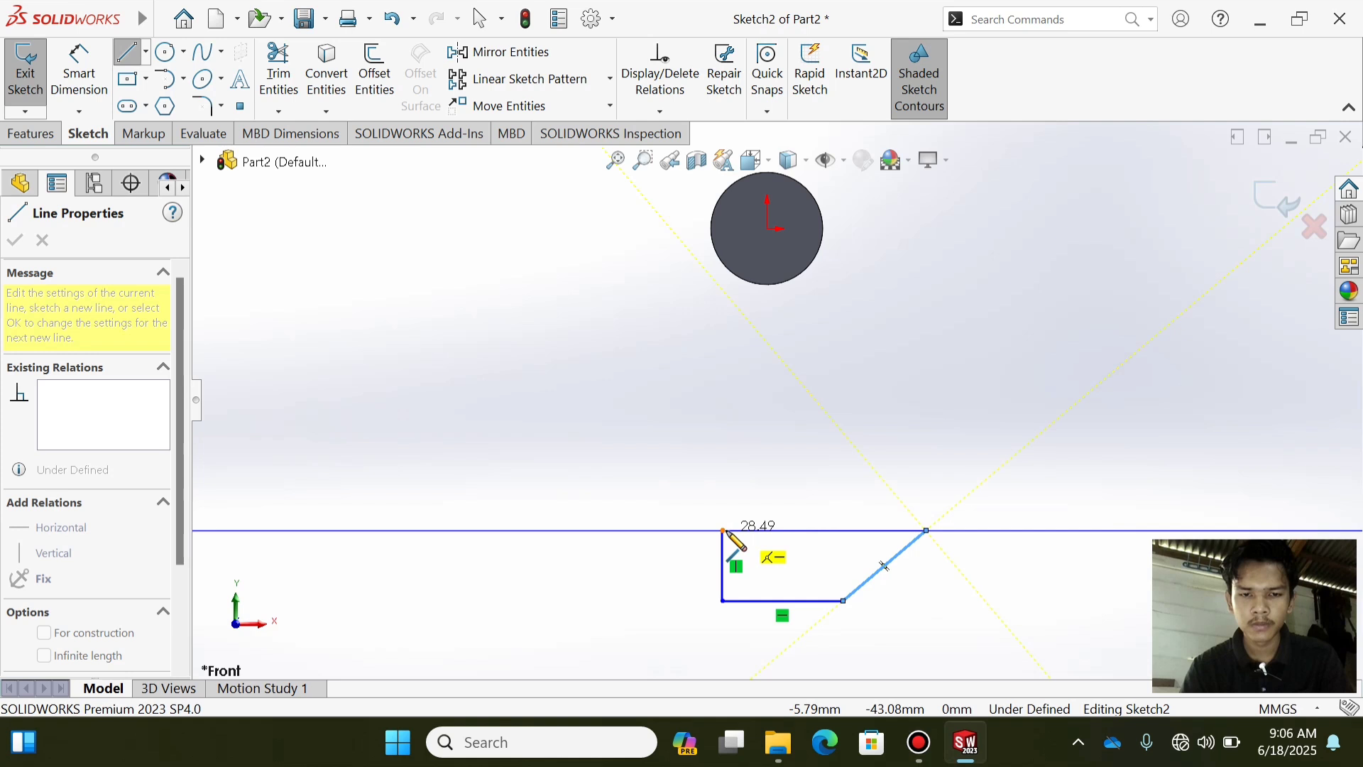
{"action": "left_click", "coordinate": [723, 530]}
{"action": "key", "text": "Escape"}
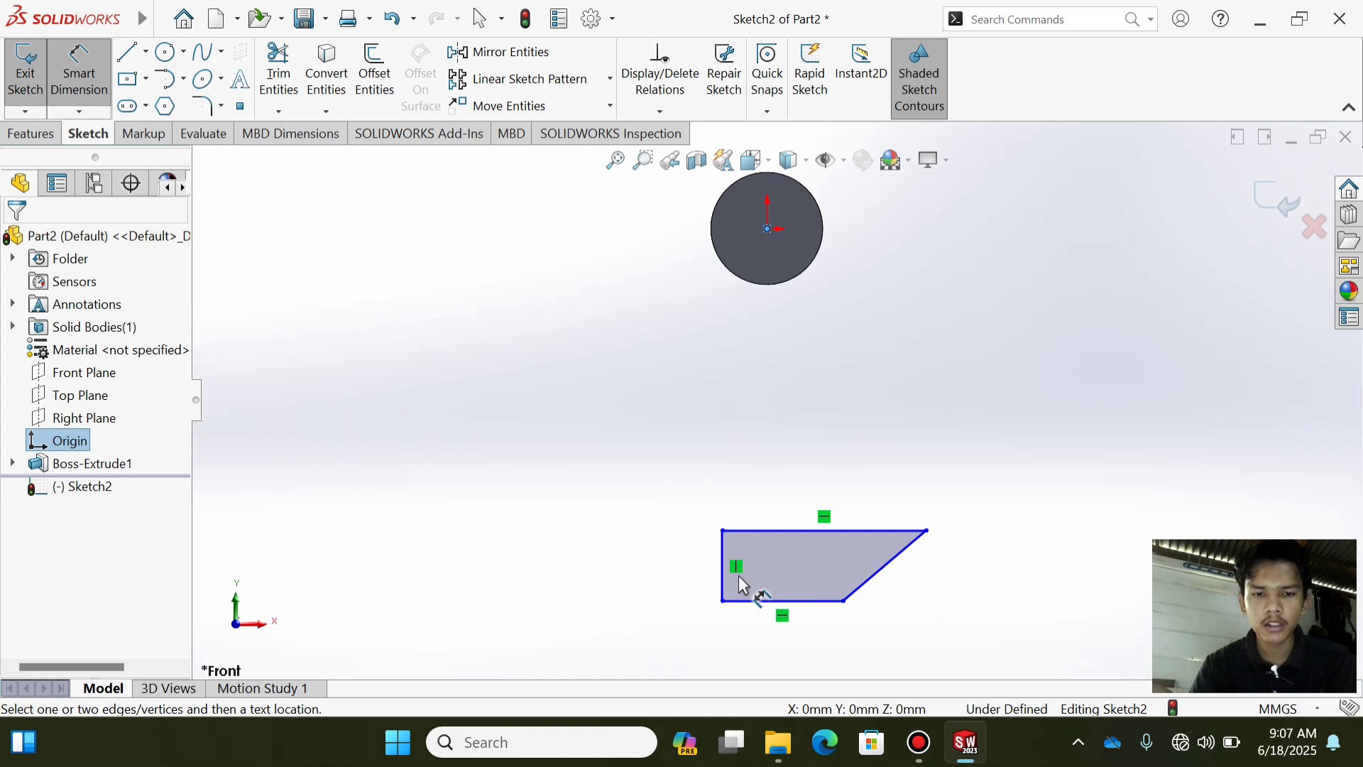
- Dimension the trapezoid's vertical edge 5 mm horizontally from the origin and set its height to 10 mm
{"action": "left_click", "coordinate": [747, 660]}
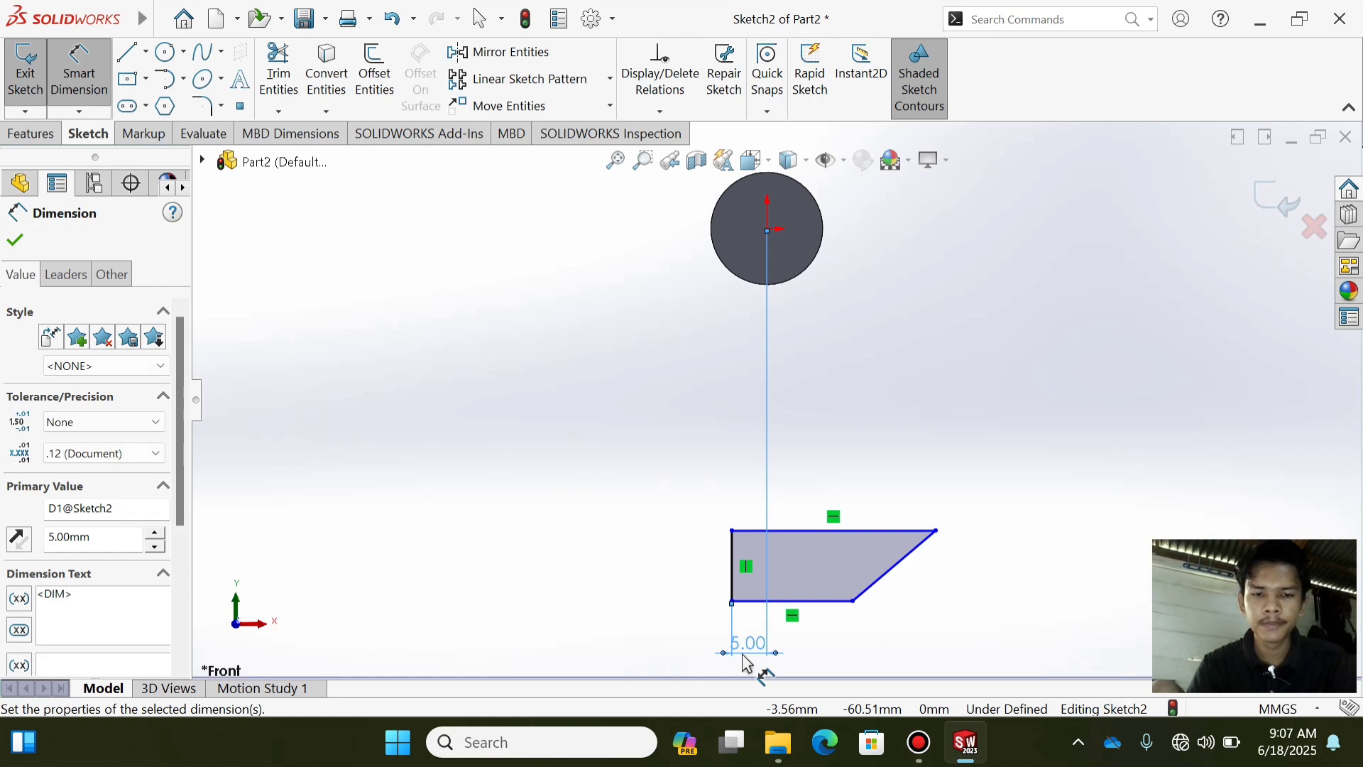
{"action": "left_click_drag", "start_coordinate": [748, 663], "coordinate": [775, 419]}
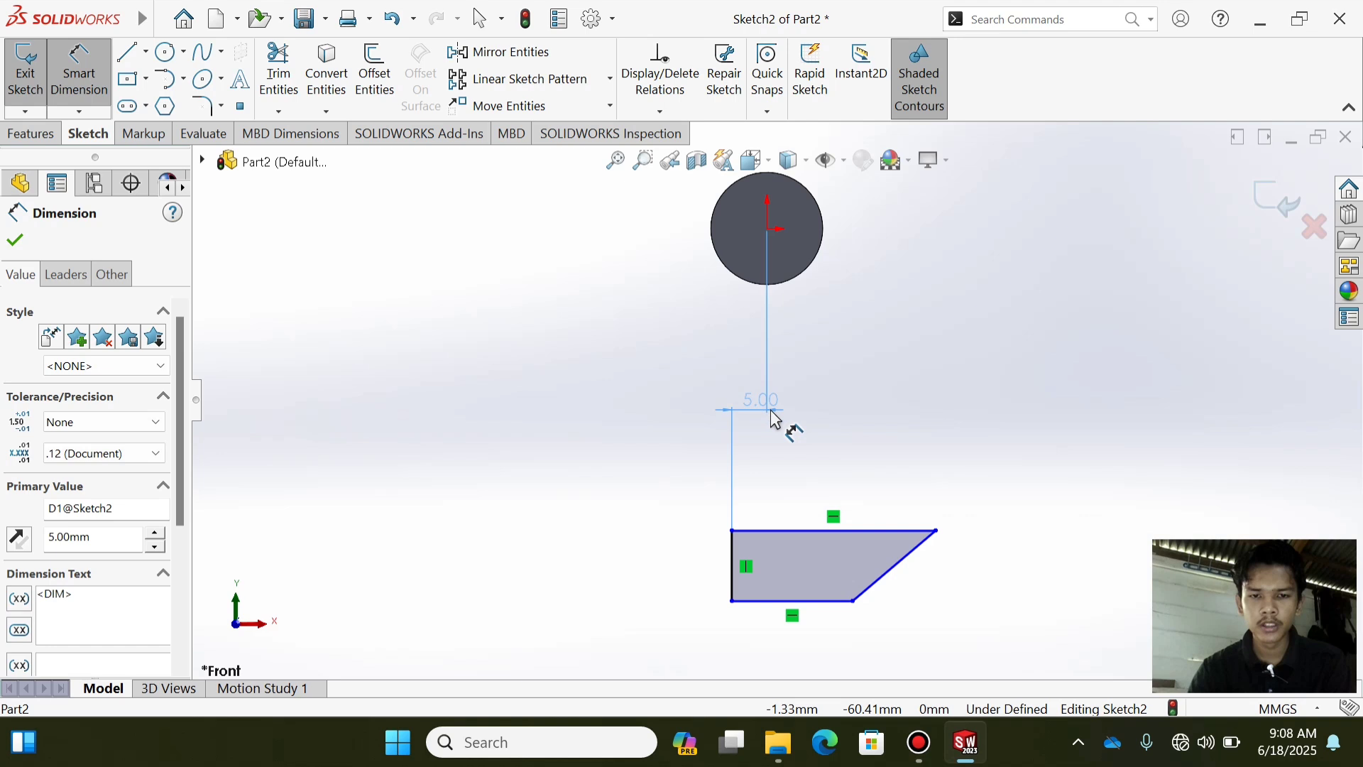
{"action": "left_click", "coordinate": [775, 419]}
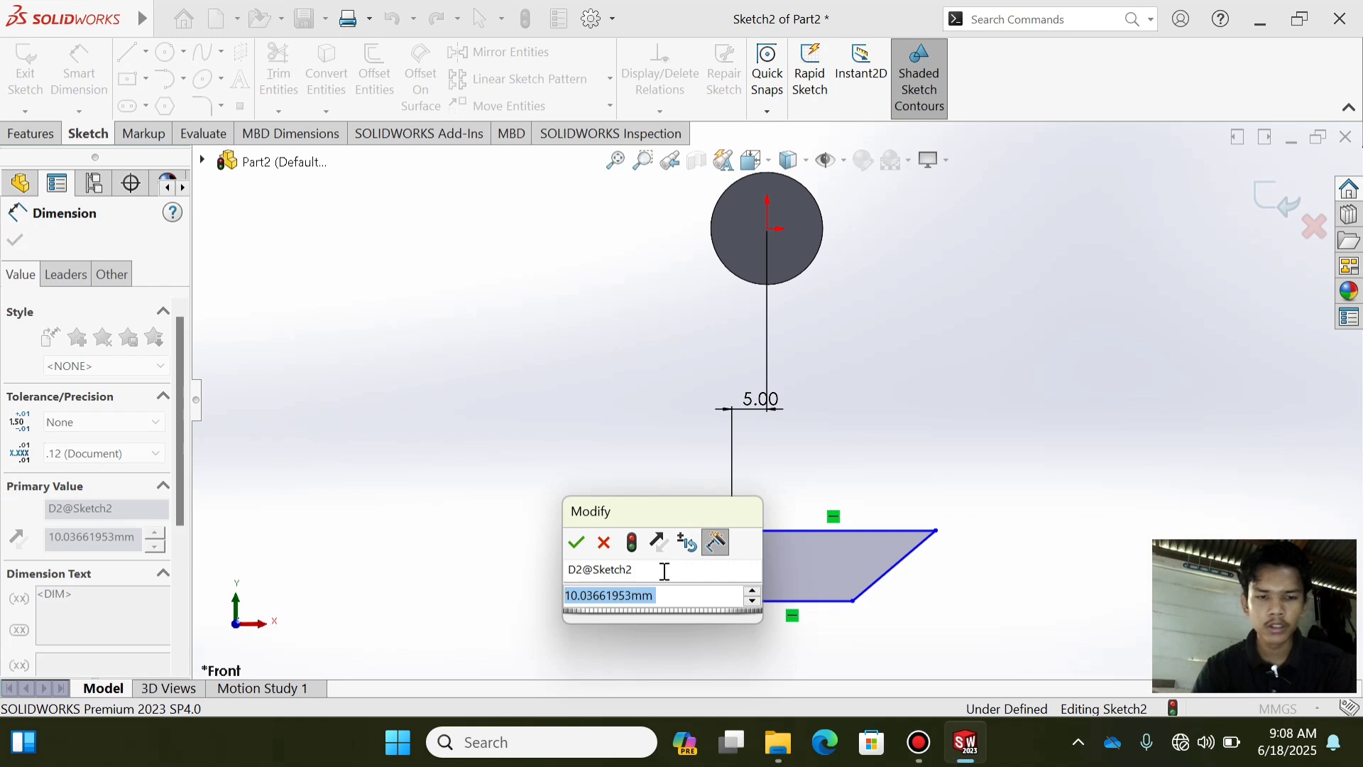
{"action": "type", "text": "10"}
{"action": "key", "text": "Return"}
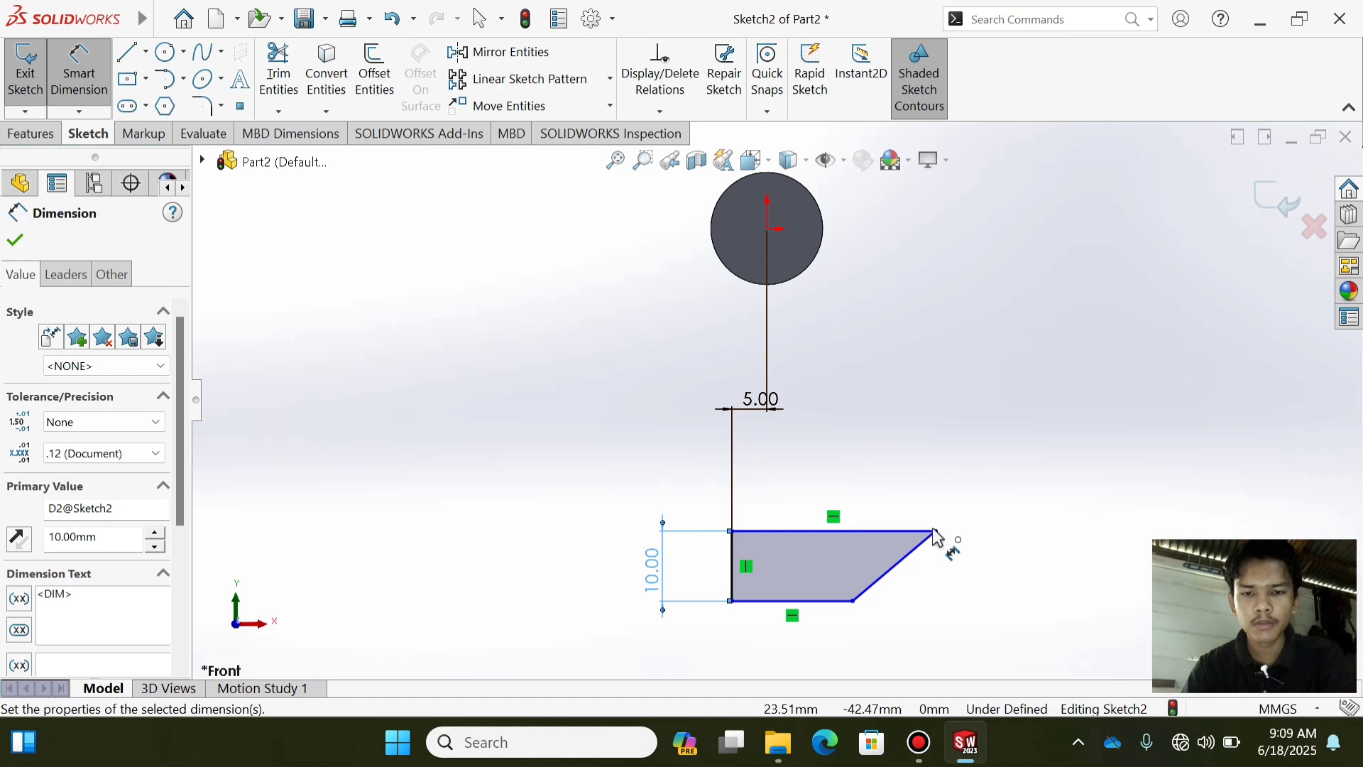
- Set the trapezoid's upper edge to 20 mm long and 100 mm below the origin, and the sloped side's angle to 60°
{"action": "left_click", "coordinate": [936, 531]}
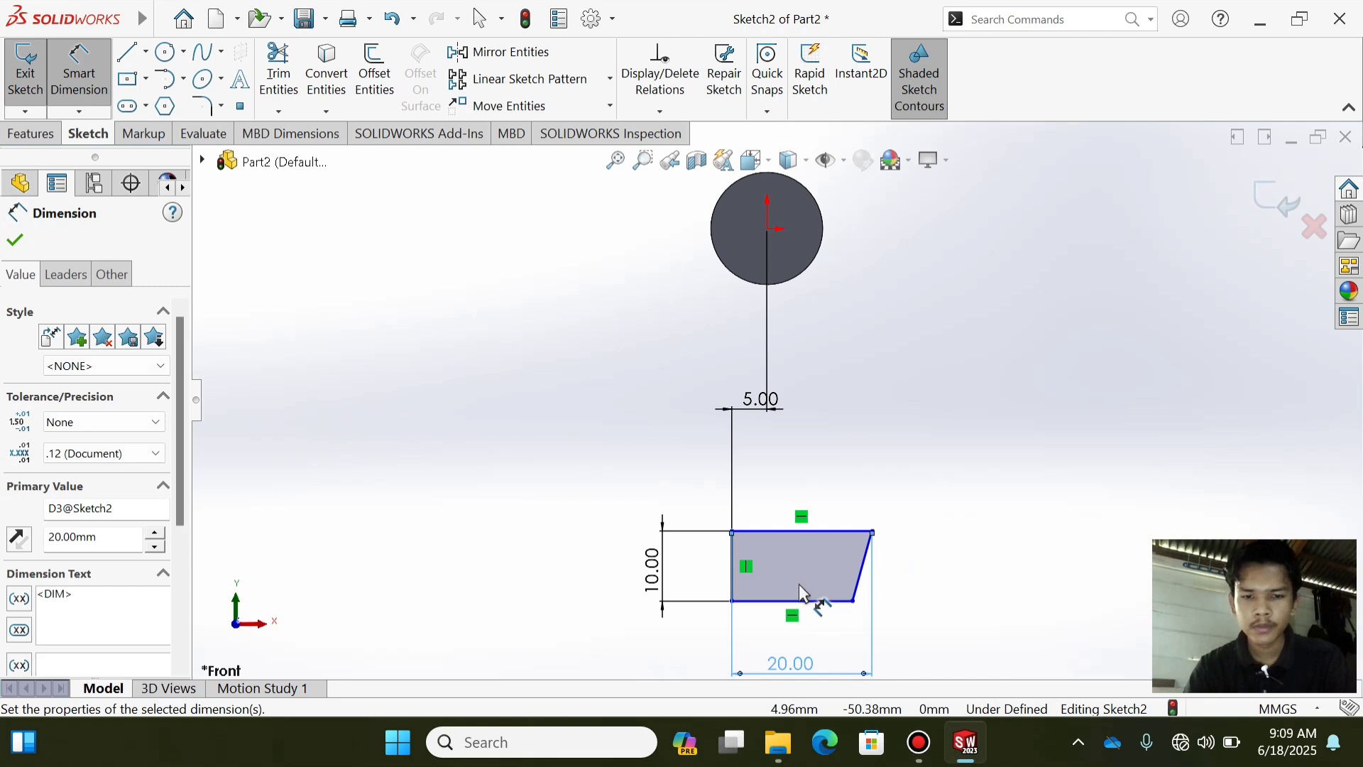
{"action": "left_click", "coordinate": [802, 599]}
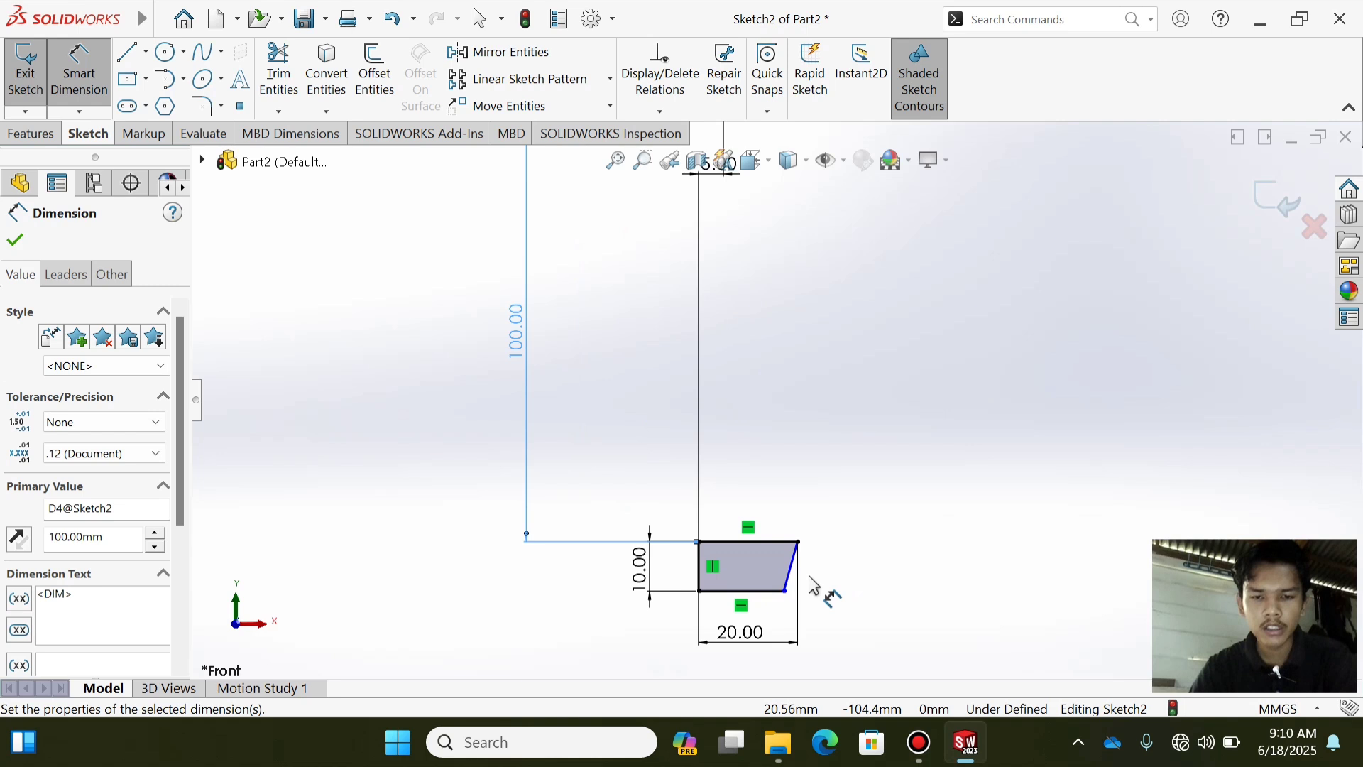
{"action": "left_click", "coordinate": [792, 566]}
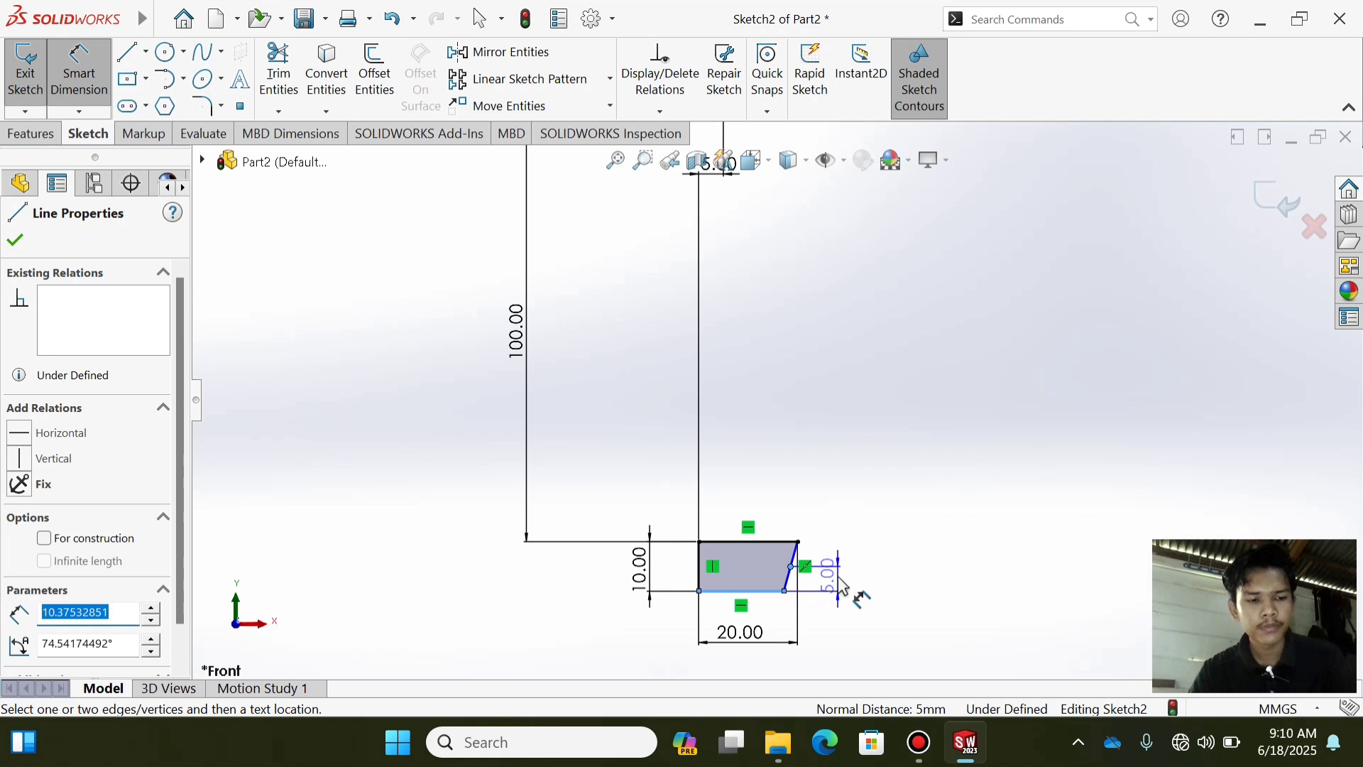
{"action": "left_click", "coordinate": [790, 567]}
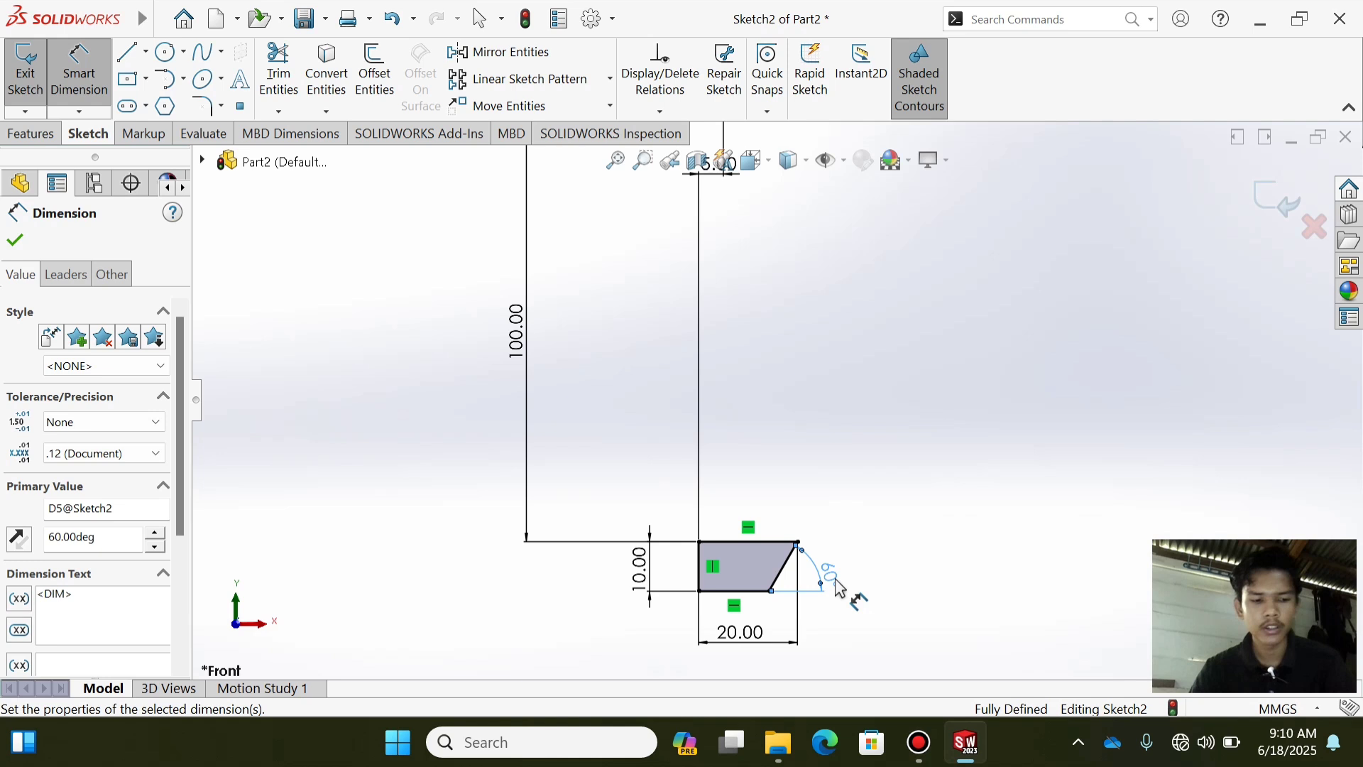
{"action": "key", "text": "Escape"}
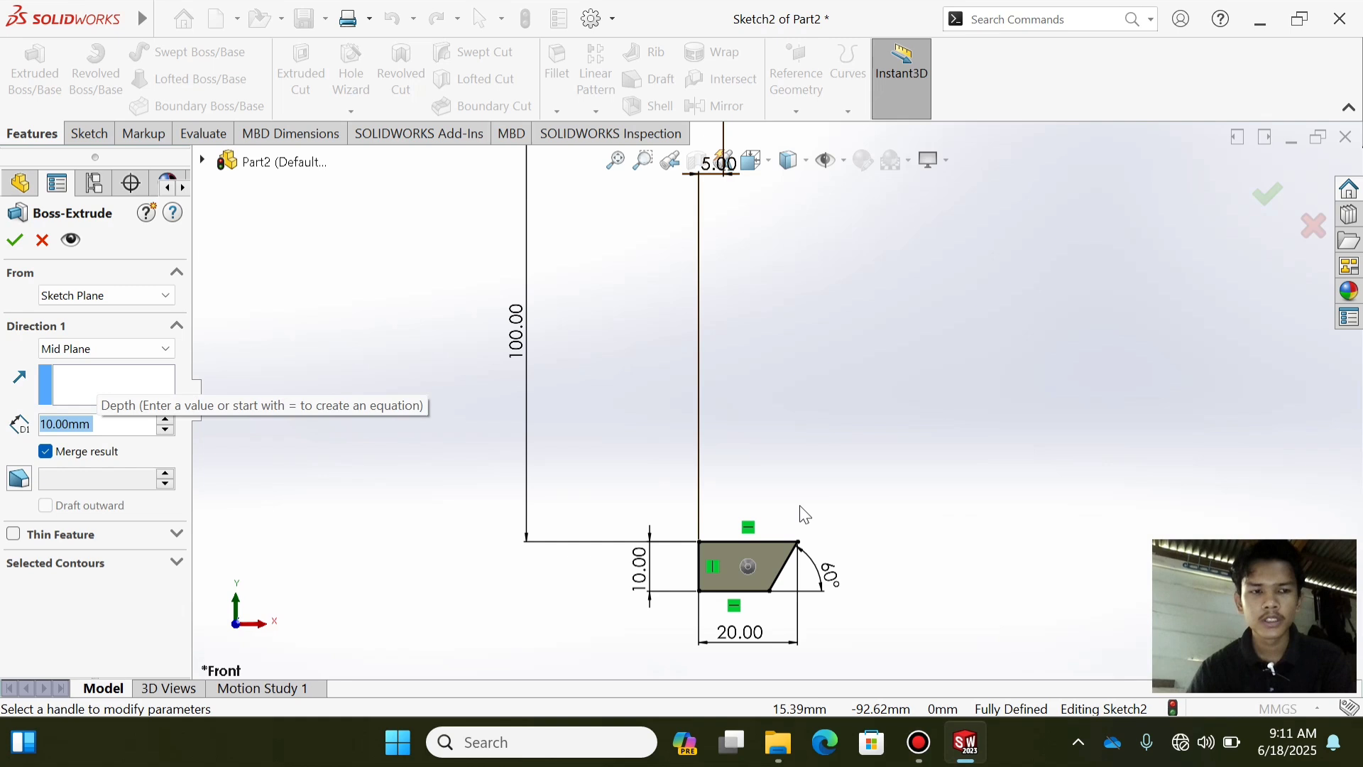
- Extrude the trapezoid 10 mm with the Mid Plane end condition
{"action": "left_click", "coordinate": [11, 242]}
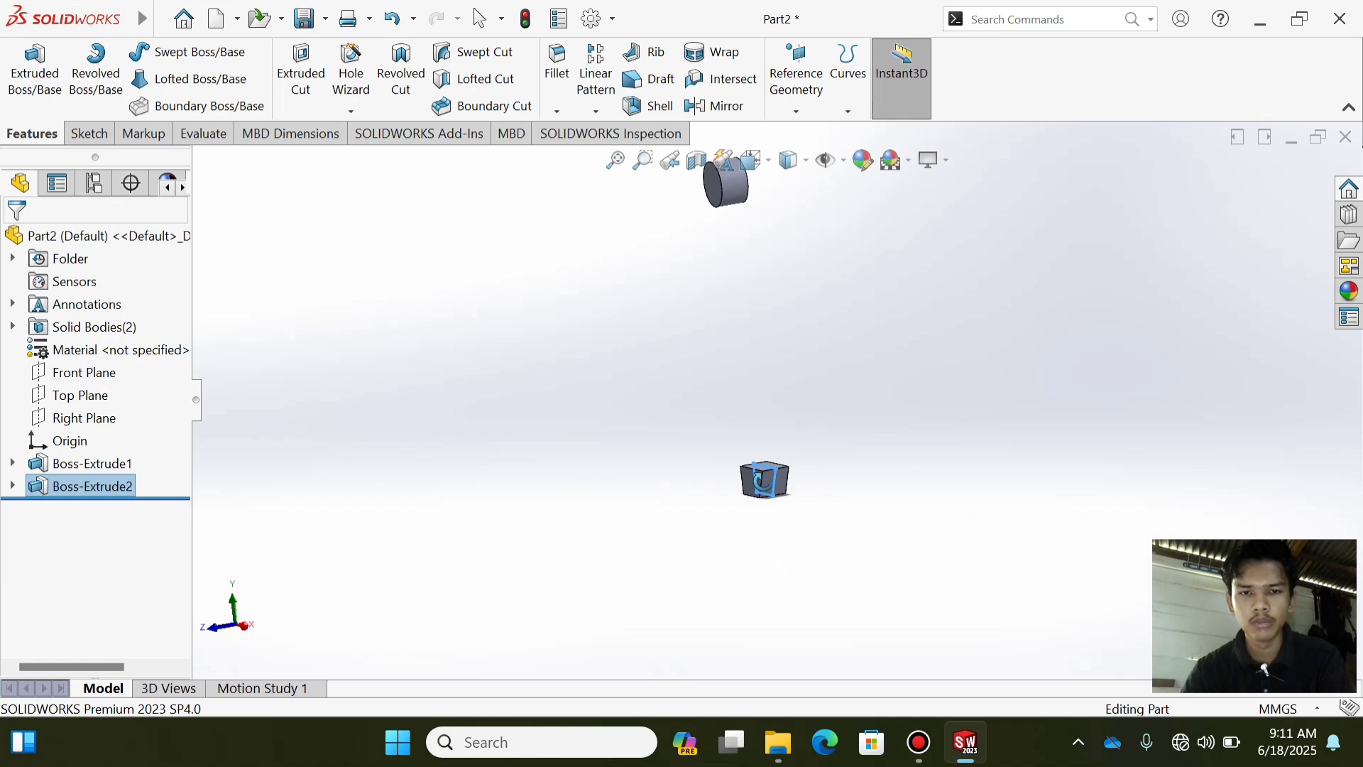
{"action": "middle_click_drag", "start_coordinate": [763, 483], "coordinate": [695, 445]}
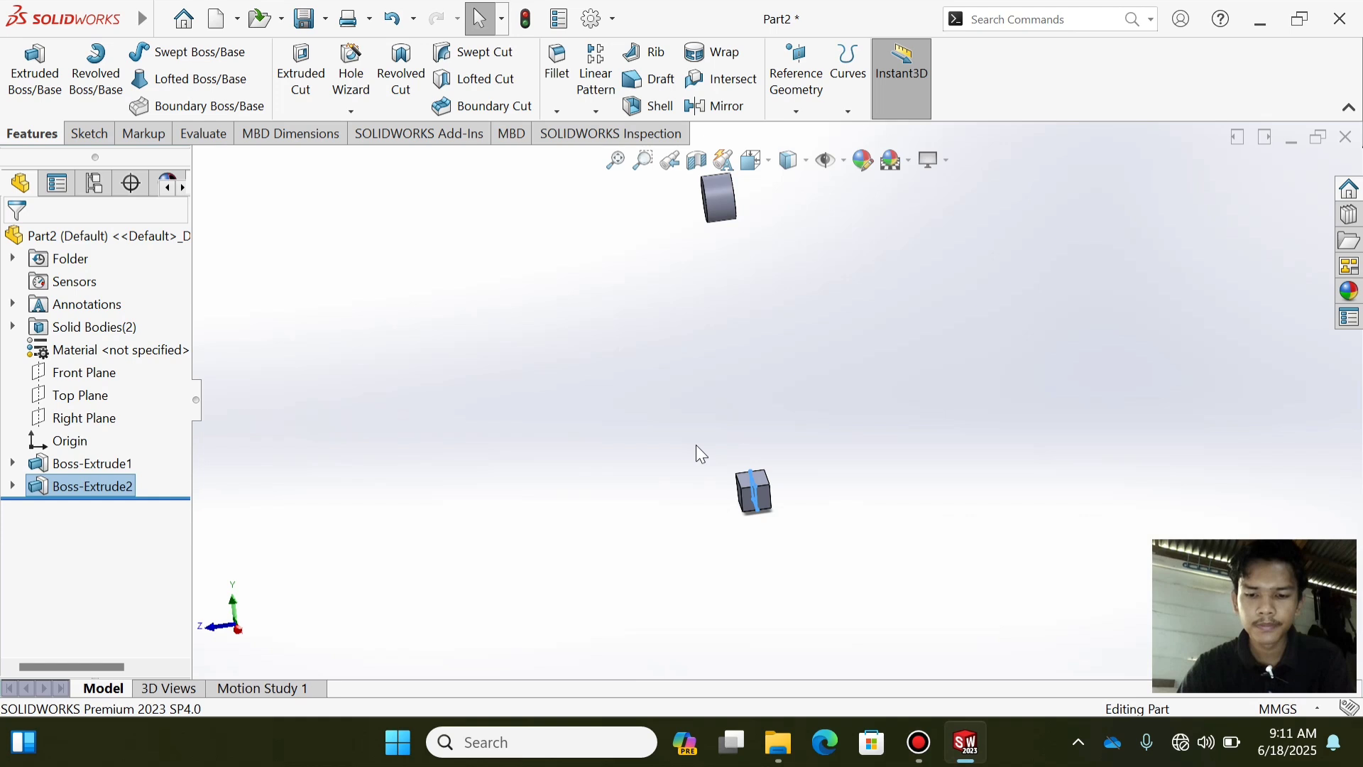
- Sketch a 75 mm radius three-point arc on the Front Plane from the origin to a vertically aligned point 5 mm above the trapezoidal block's base
{"action": "left_click", "coordinate": [105, 375]}
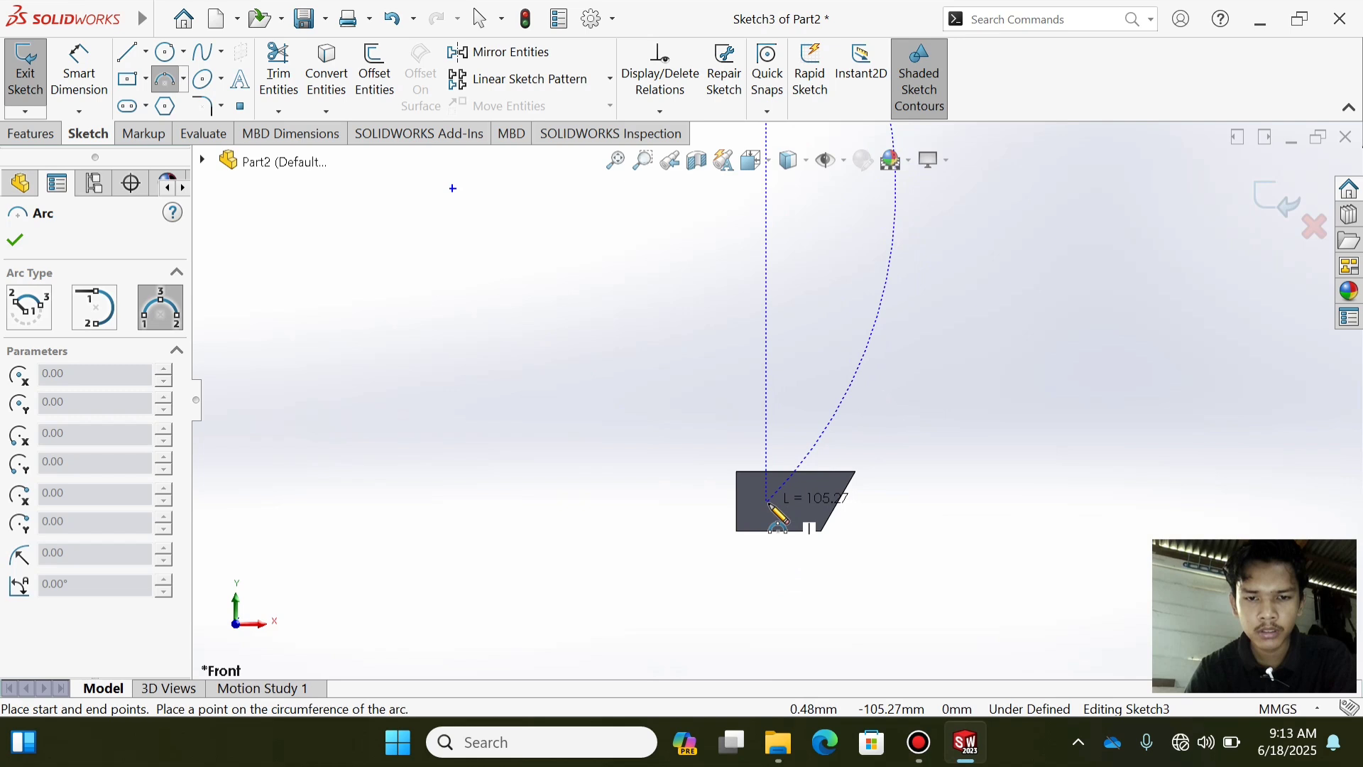
{"action": "left_click", "coordinate": [768, 505]}
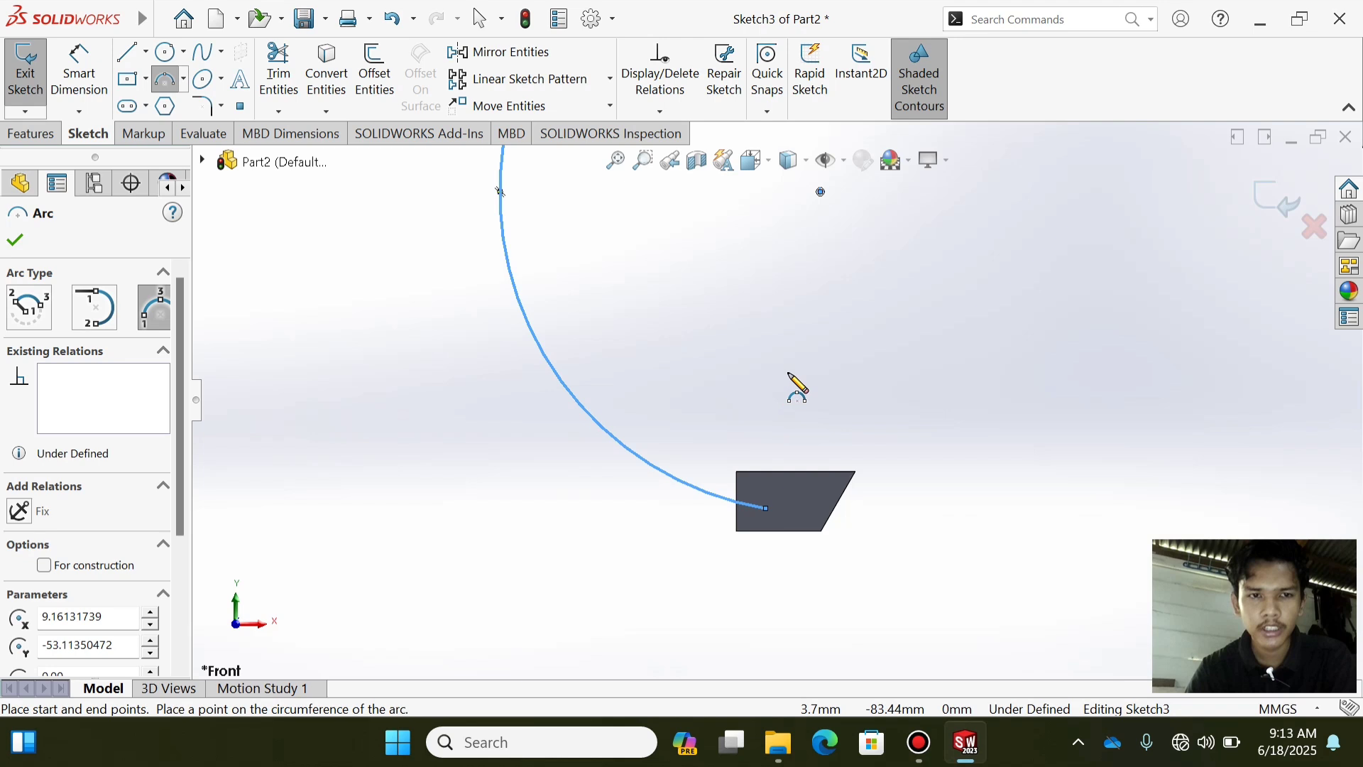
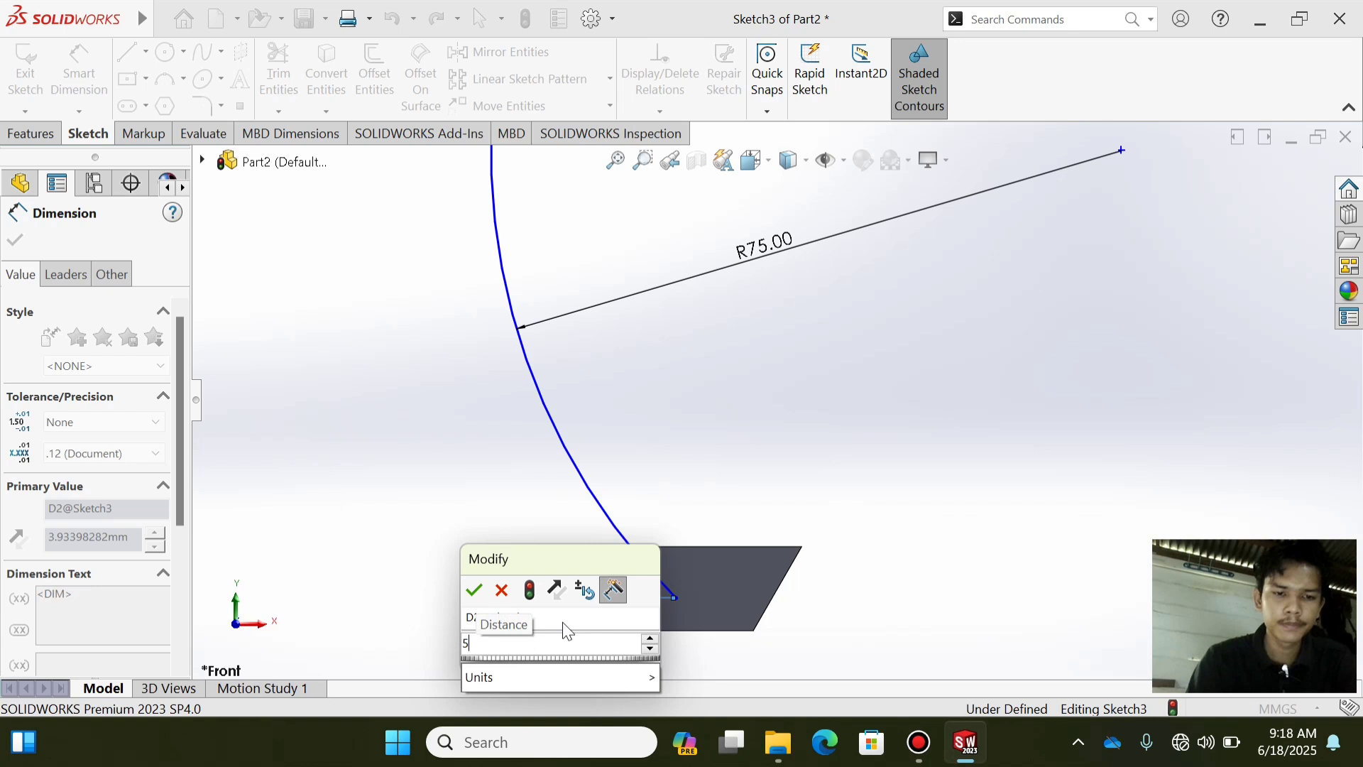
{"action": "key", "text": "Return"}
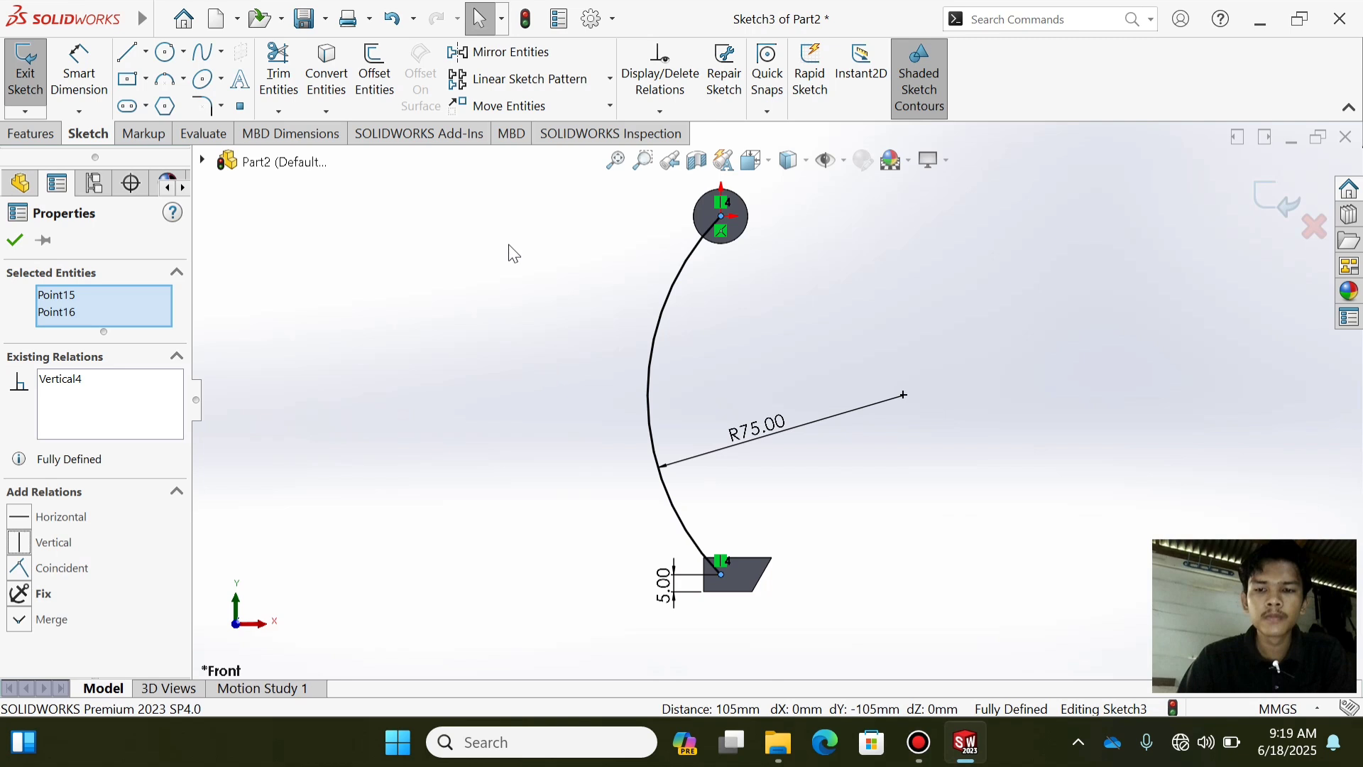
{"action": "left_click", "coordinate": [590, 364]}
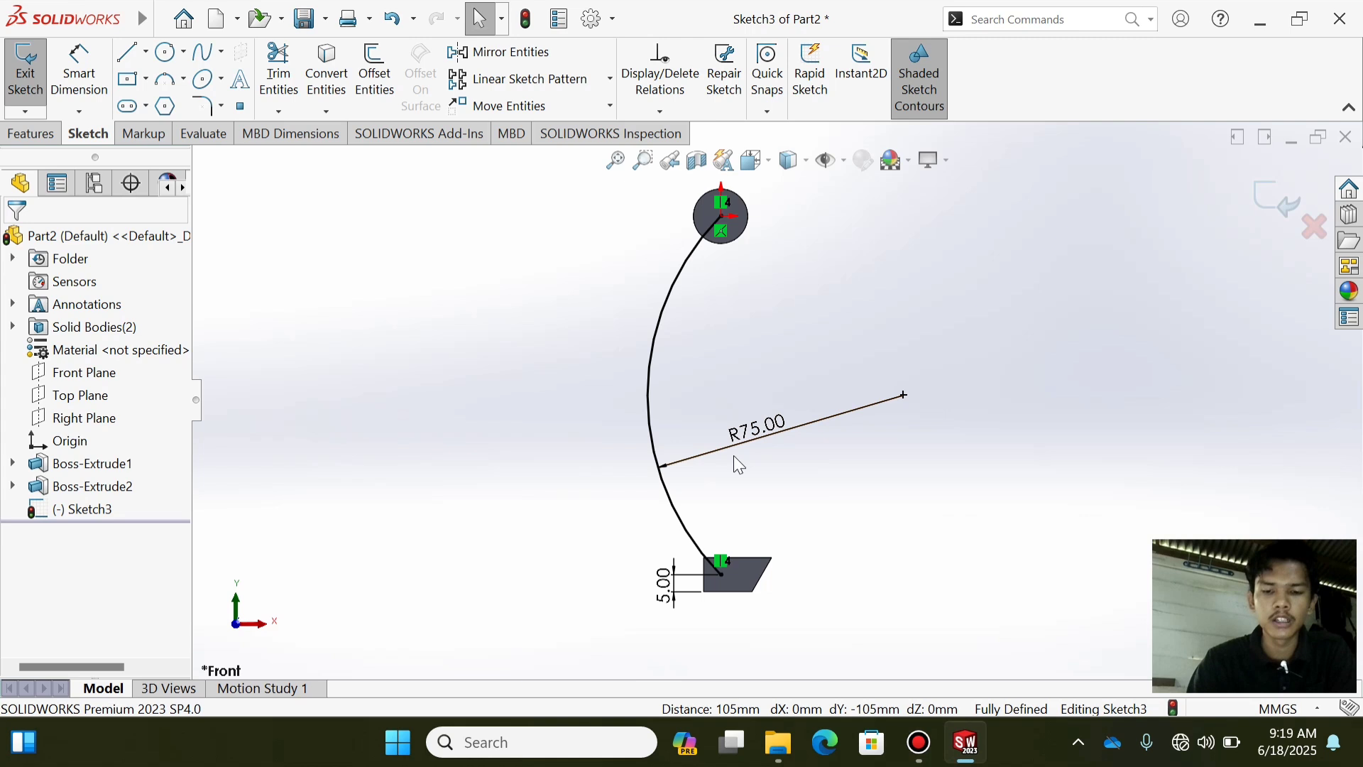
- Create a reference plane perpendicular to the arc and coincident with its endpoint at the cylinder's centre
{"action": "middle_click_drag", "start_coordinate": [739, 465], "coordinate": [856, 379]}
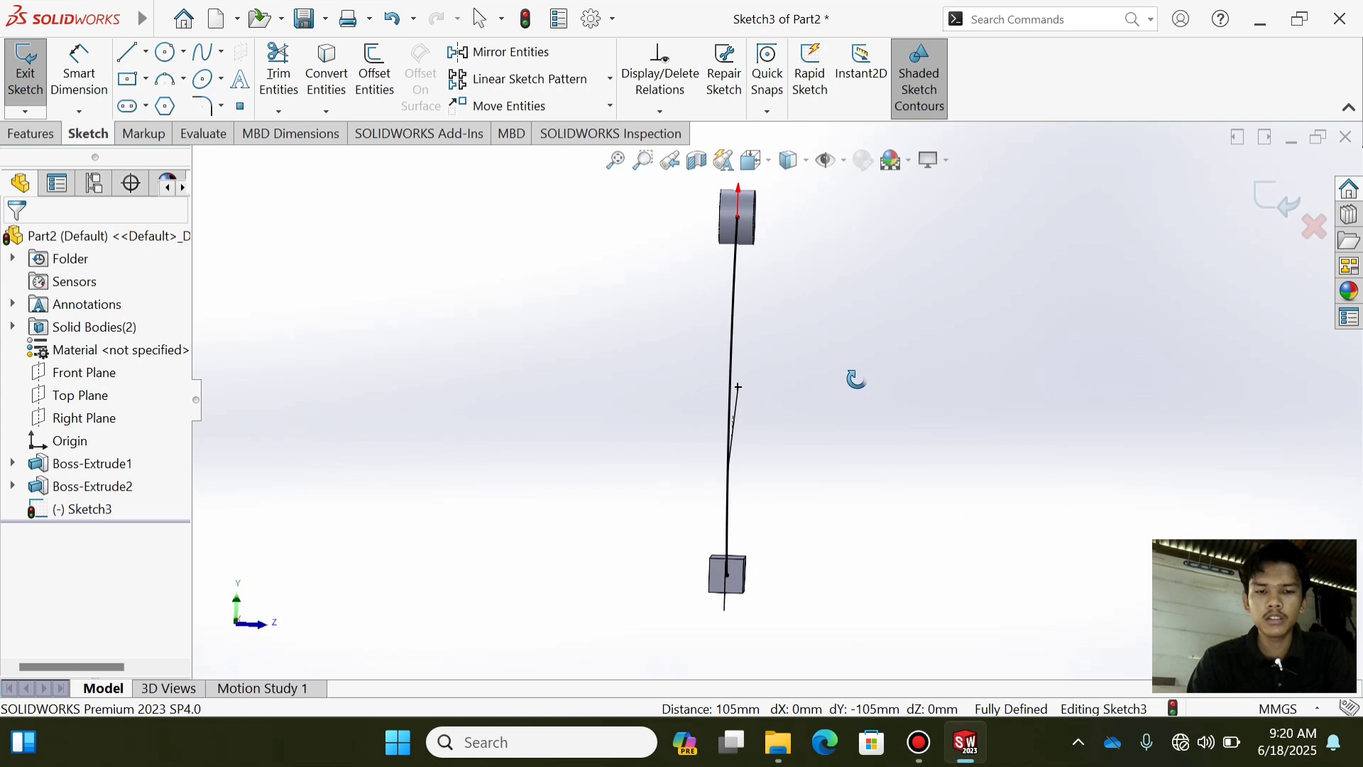
{"action": "middle_click_drag", "start_coordinate": [857, 380], "coordinate": [802, 499]}
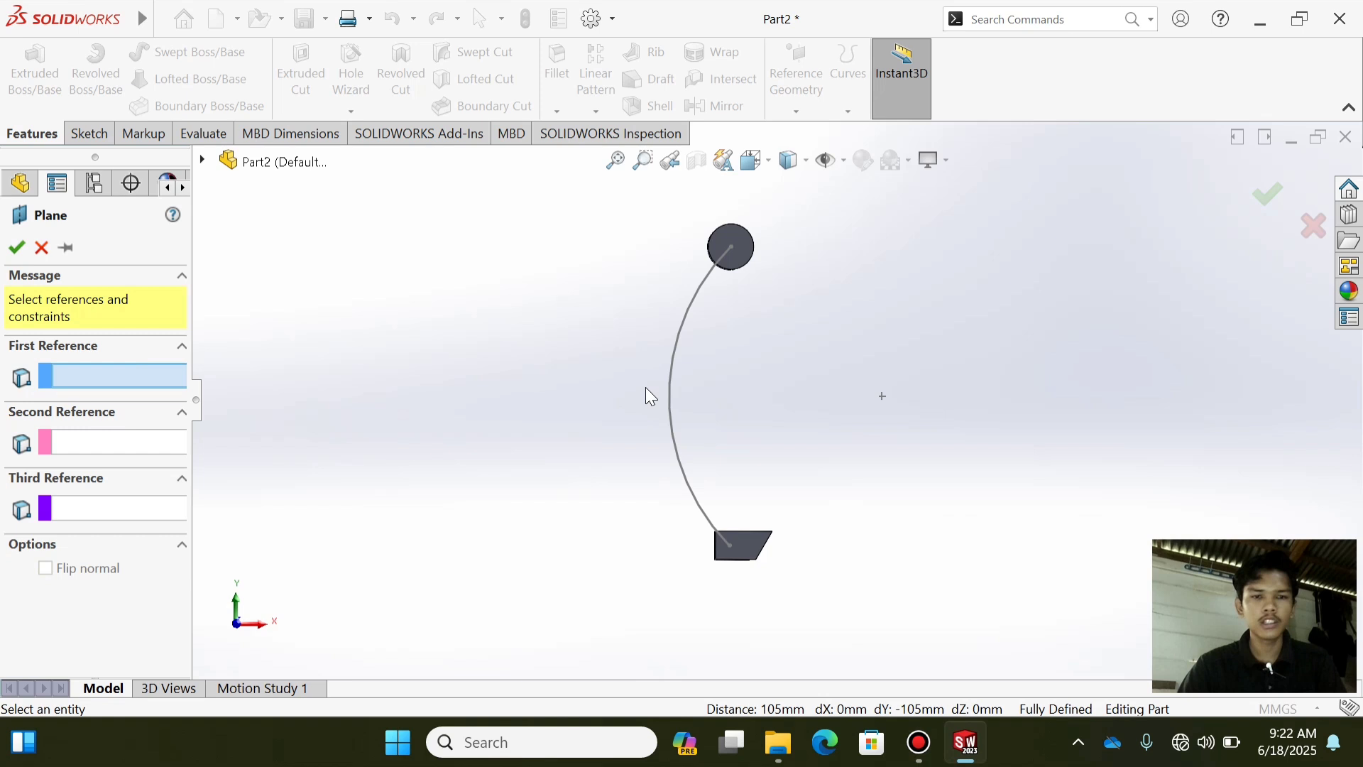
{"action": "left_click", "coordinate": [670, 389]}
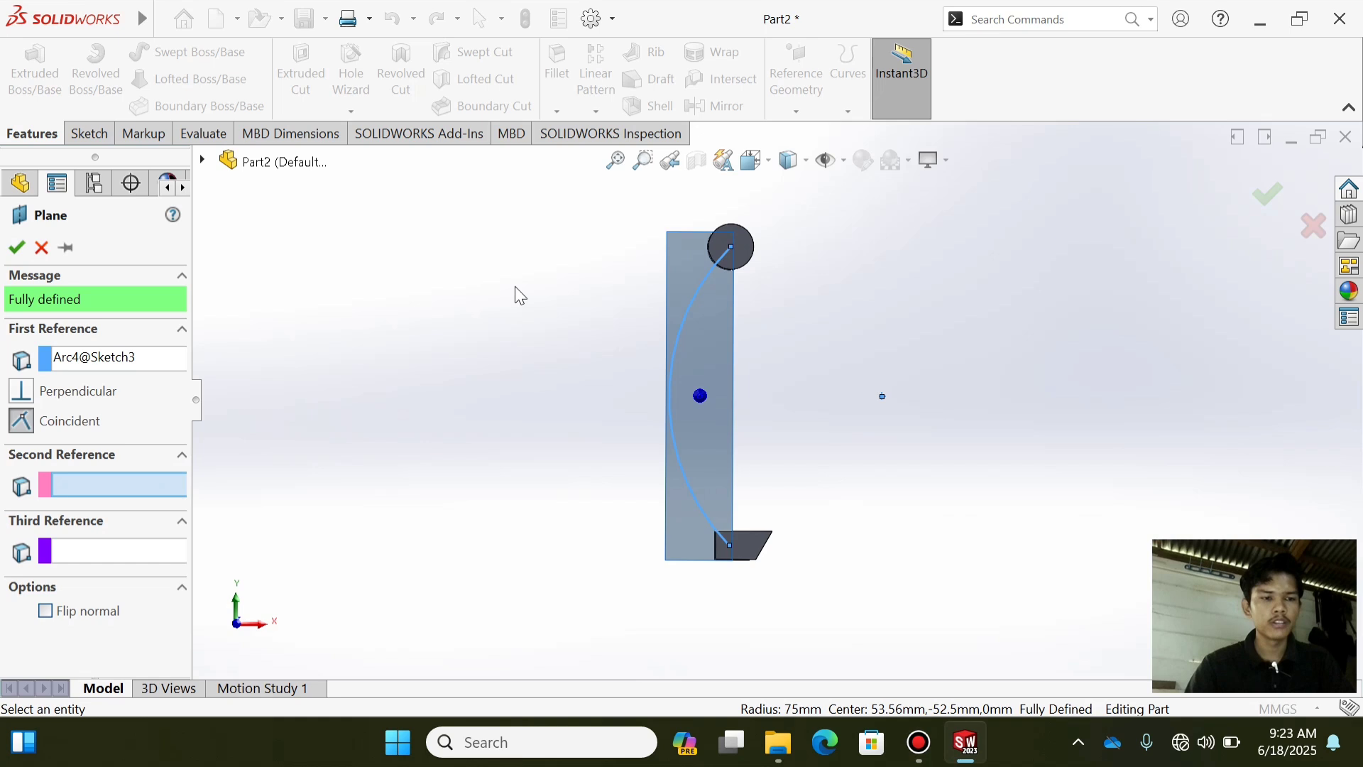
{"action": "left_click", "coordinate": [730, 246]}
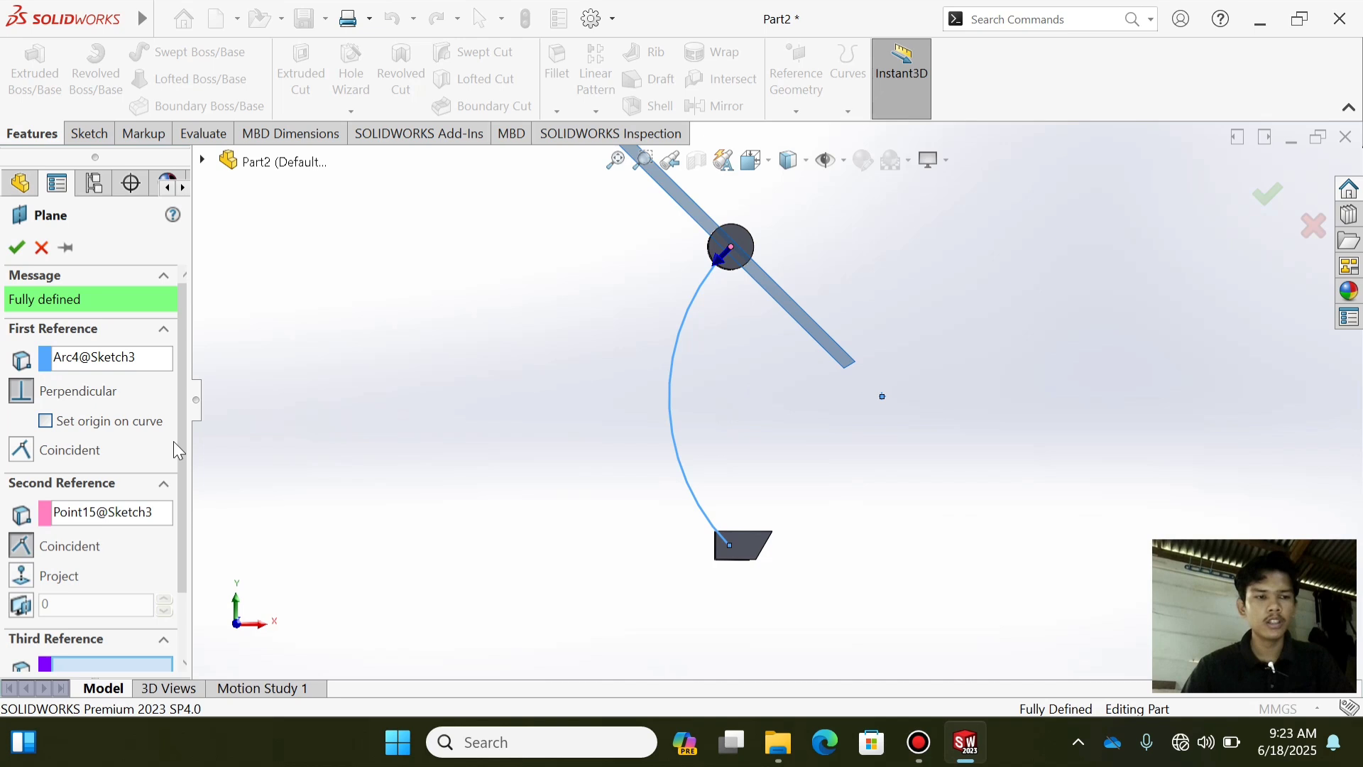
{"action": "key", "text": "Return"}
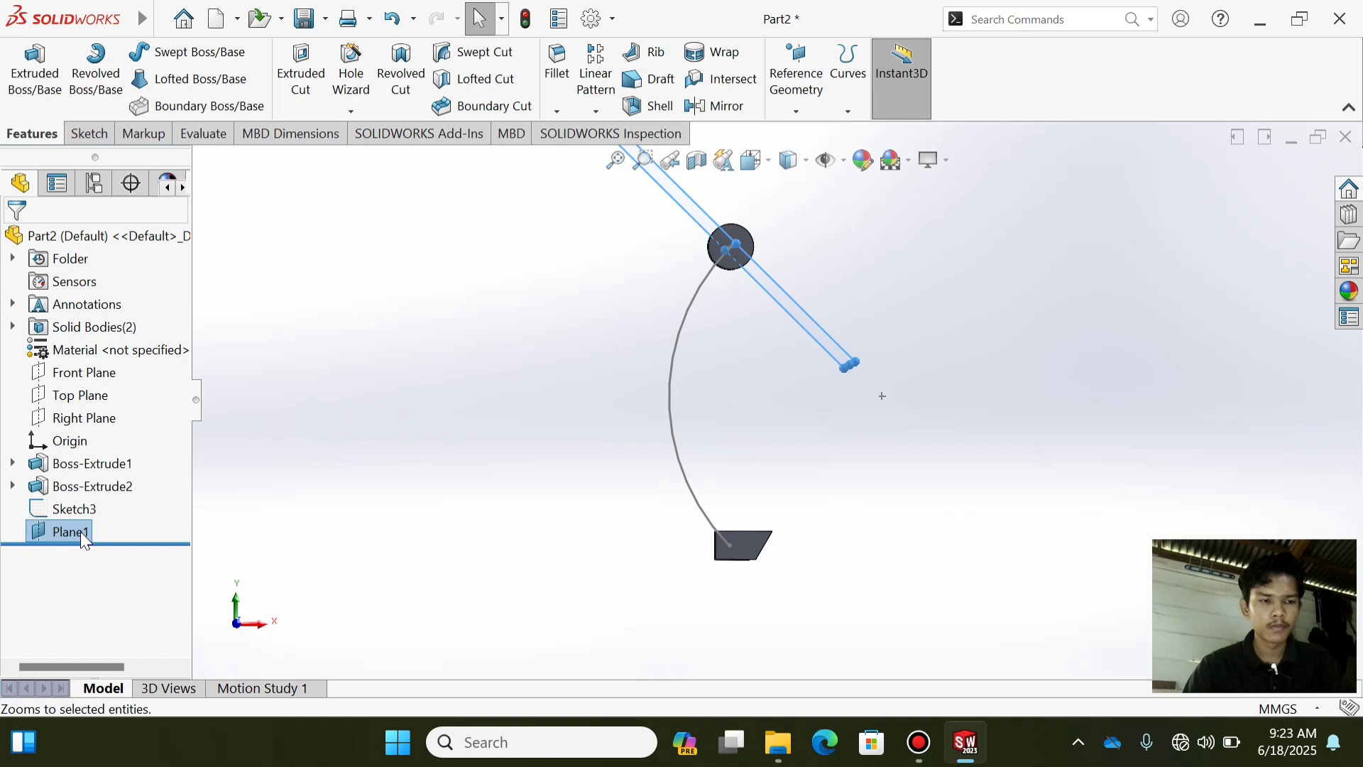
{"action": "key", "text": "ctrl+8"}
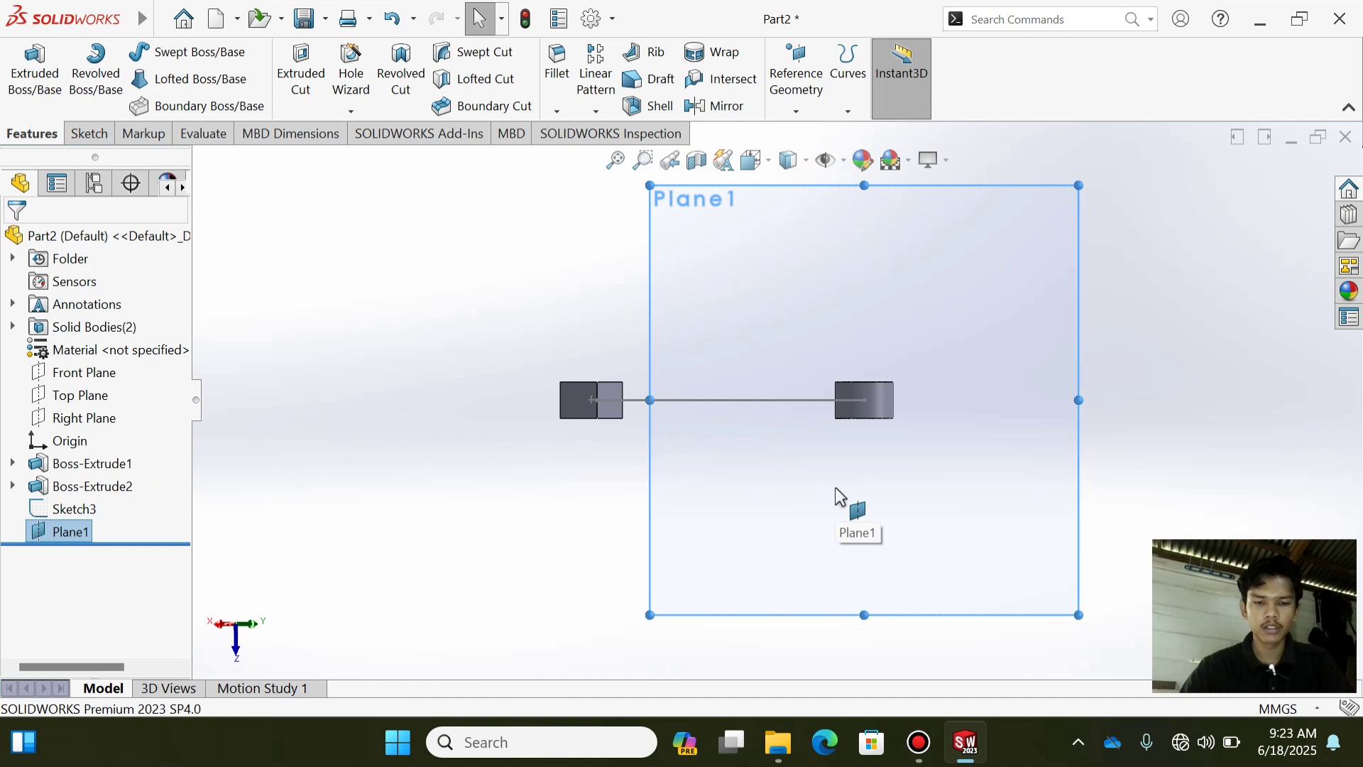
{"action": "left_click", "coordinate": [210, 82]}
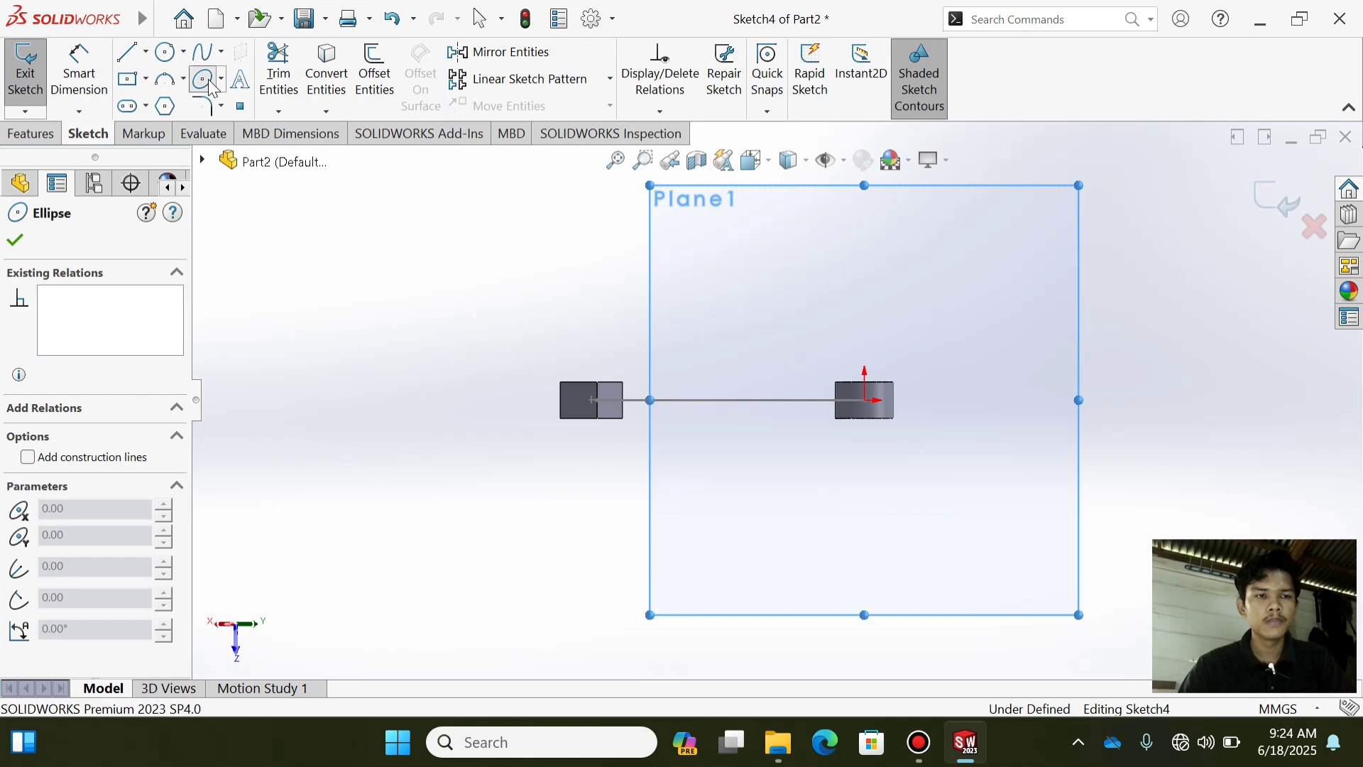
{"action": "left_click", "coordinate": [864, 399]}
{"action": "scroll", "coordinate": [901, 411], "scroll_direction": "down", "scroll_amount": 3}
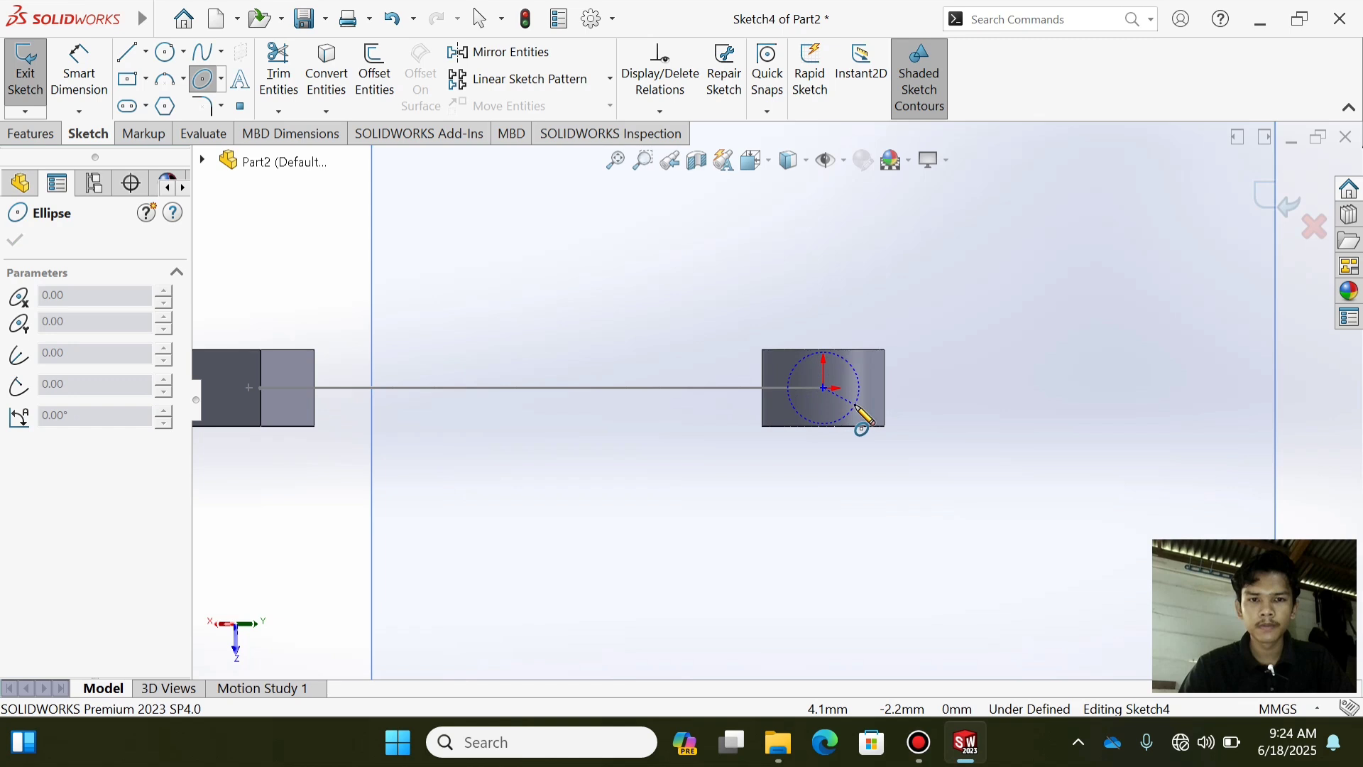
{"action": "left_click", "coordinate": [857, 410]}
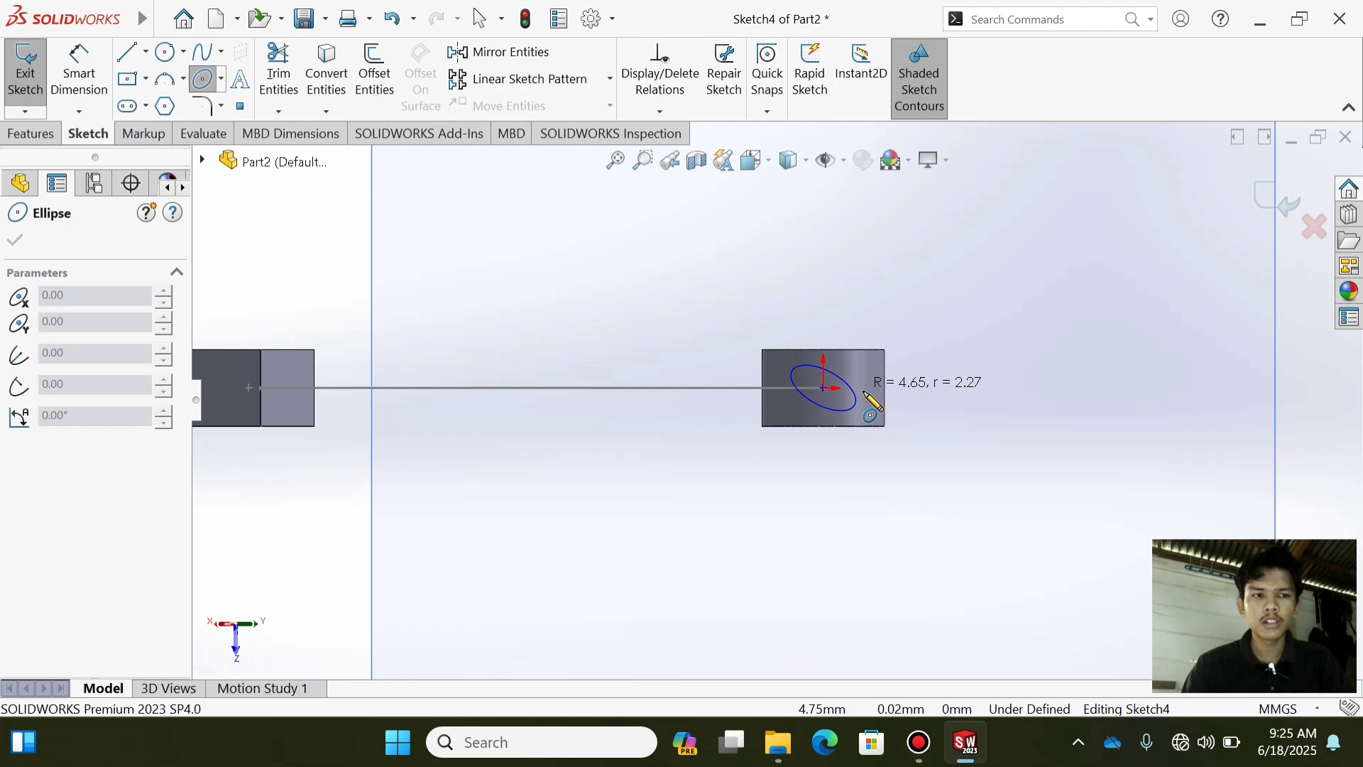
{"action": "key", "text": "Escape"}
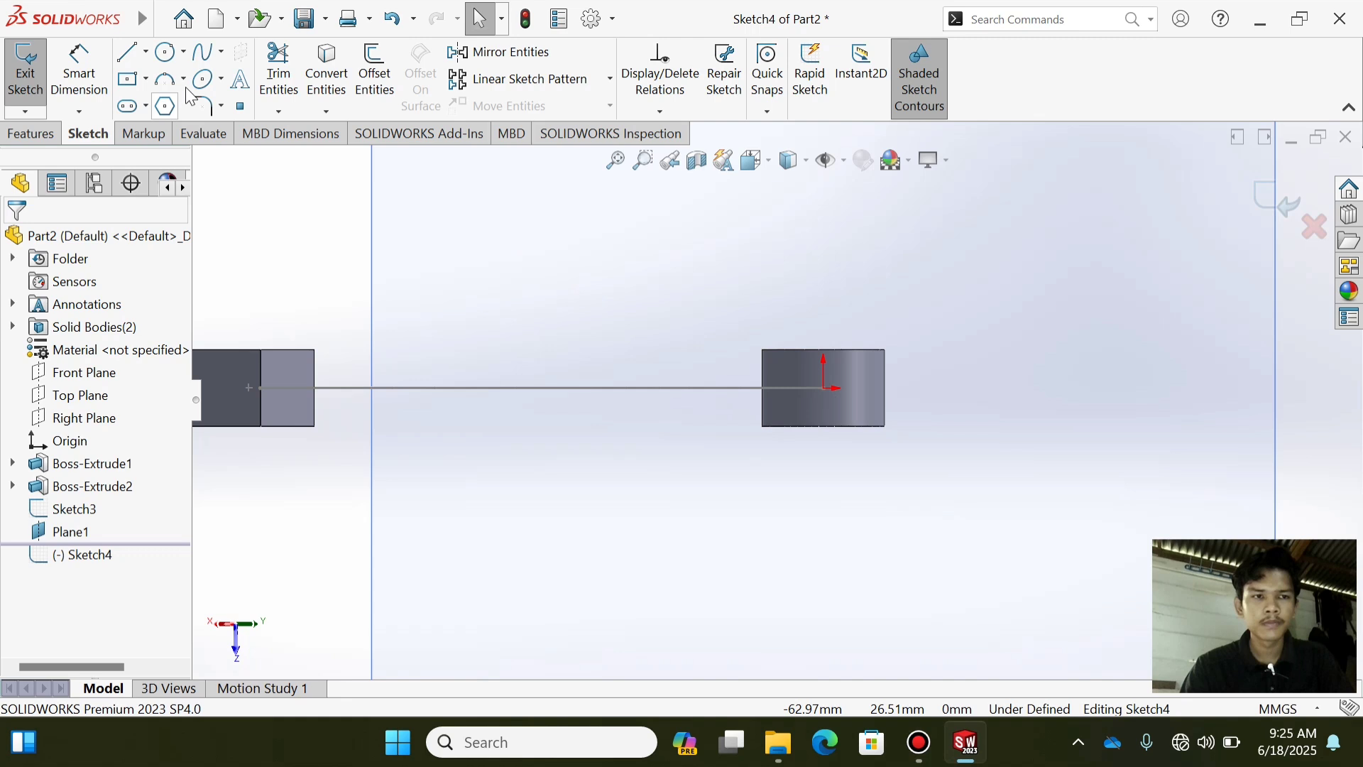
- Sketch an ellipse on the new plane, centred on the origin, with a long axis about 7.6 mm aligned with the arc path
{"action": "left_click", "coordinate": [203, 78]}
{"action": "left_click", "coordinate": [824, 388]}
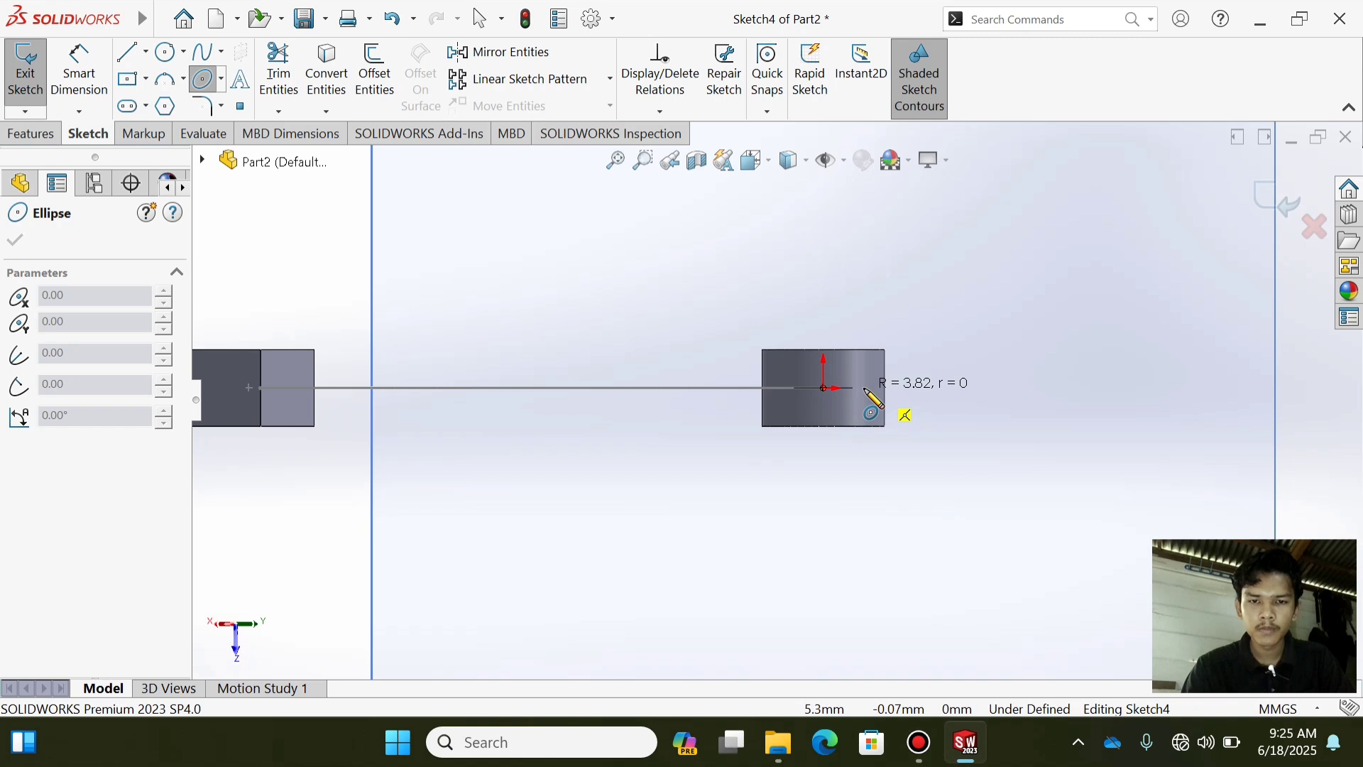
{"action": "left_click", "coordinate": [827, 408]}
{"action": "key", "text": "Escape"}
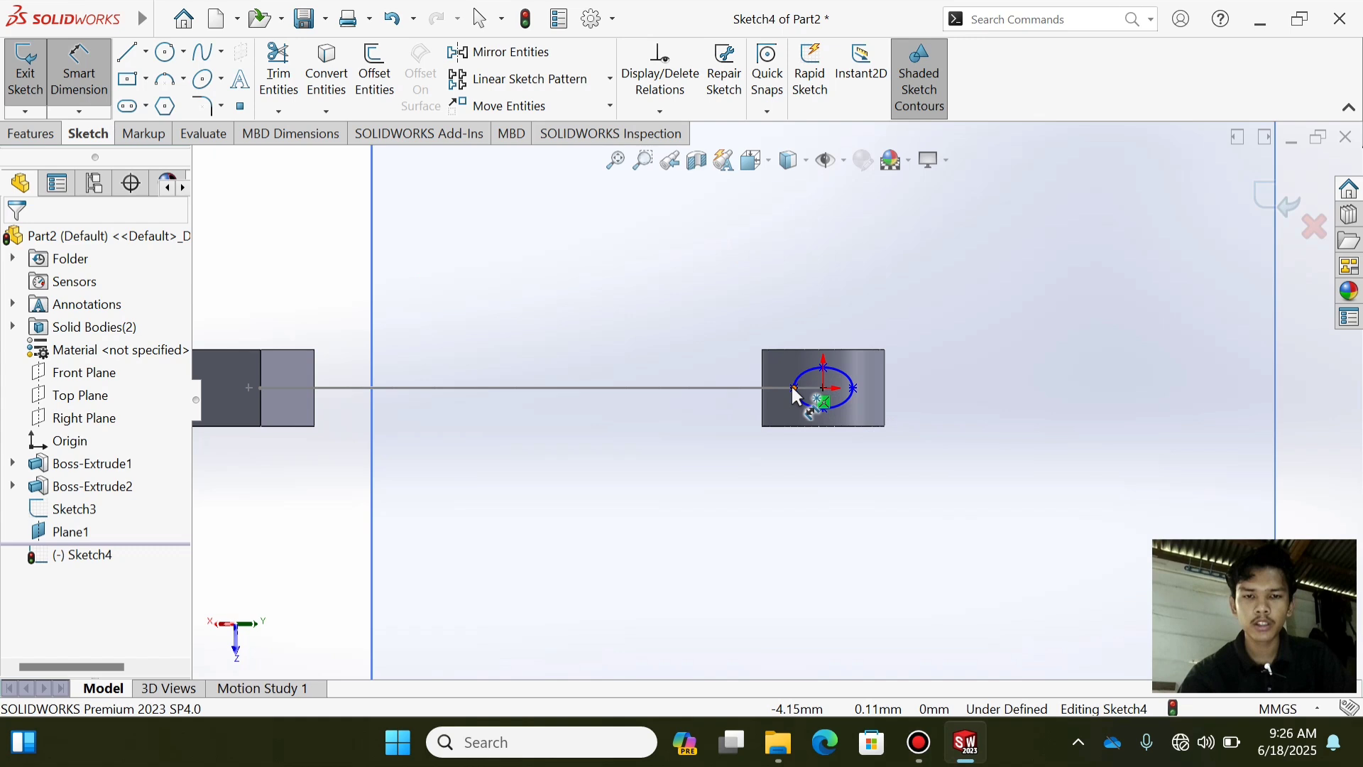
- Dimension the ellipse to 12.5 mm along its long axis and 7.5 mm along its short axis
{"action": "left_click", "coordinate": [795, 389]}
{"action": "left_click", "coordinate": [853, 389]}
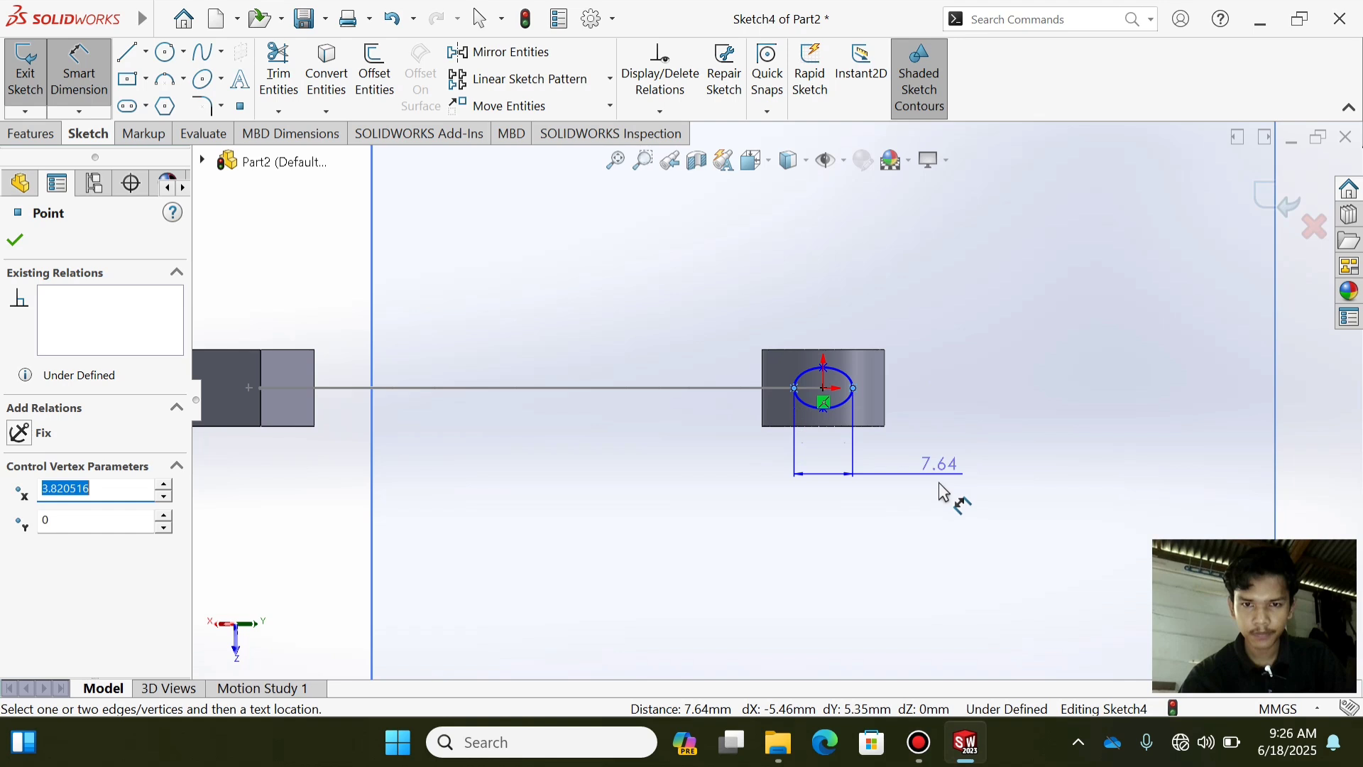
{"action": "left_click", "coordinate": [940, 484]}
{"action": "type", "text": "12.5"}
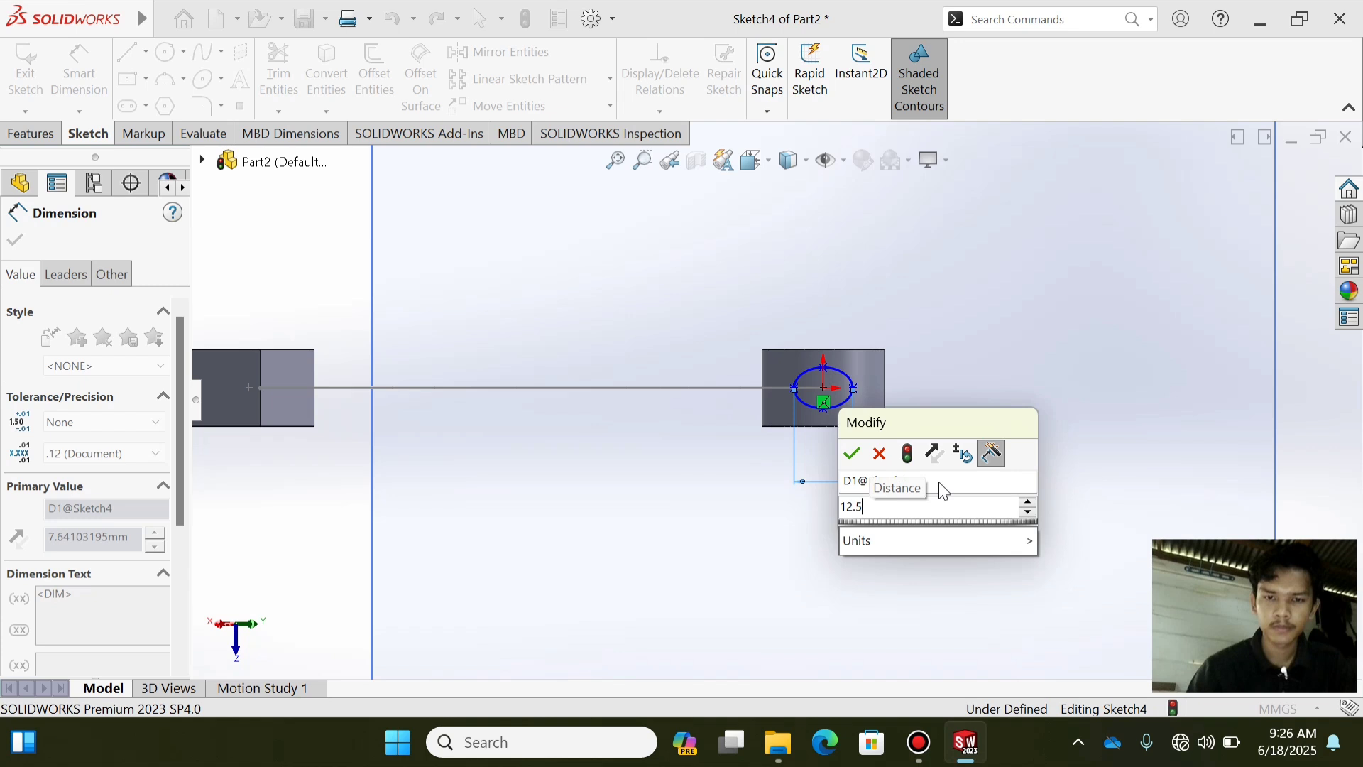
{"action": "key", "text": "Return"}
{"action": "left_click", "coordinate": [823, 423]}
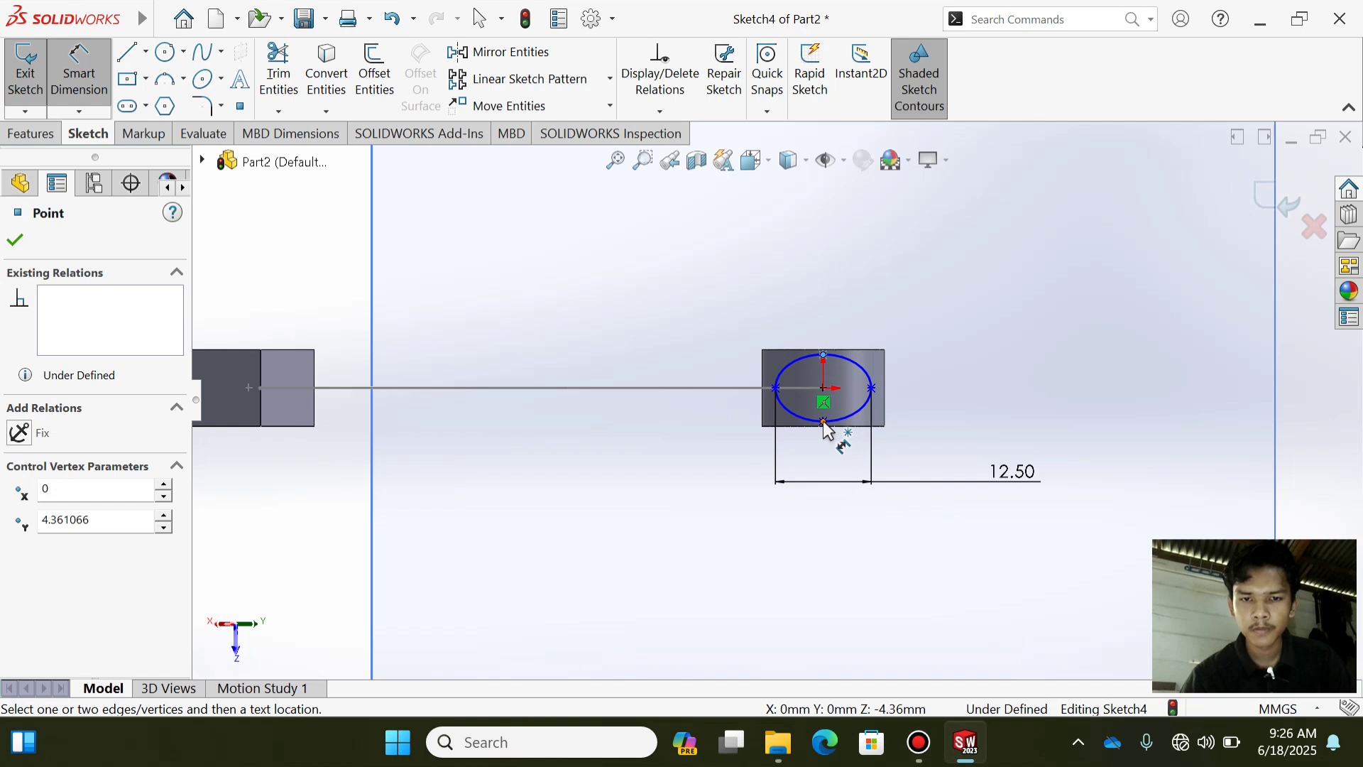
{"action": "left_click", "coordinate": [824, 355]}
{"action": "left_click", "coordinate": [950, 387]}
{"action": "type", "text": "7."}
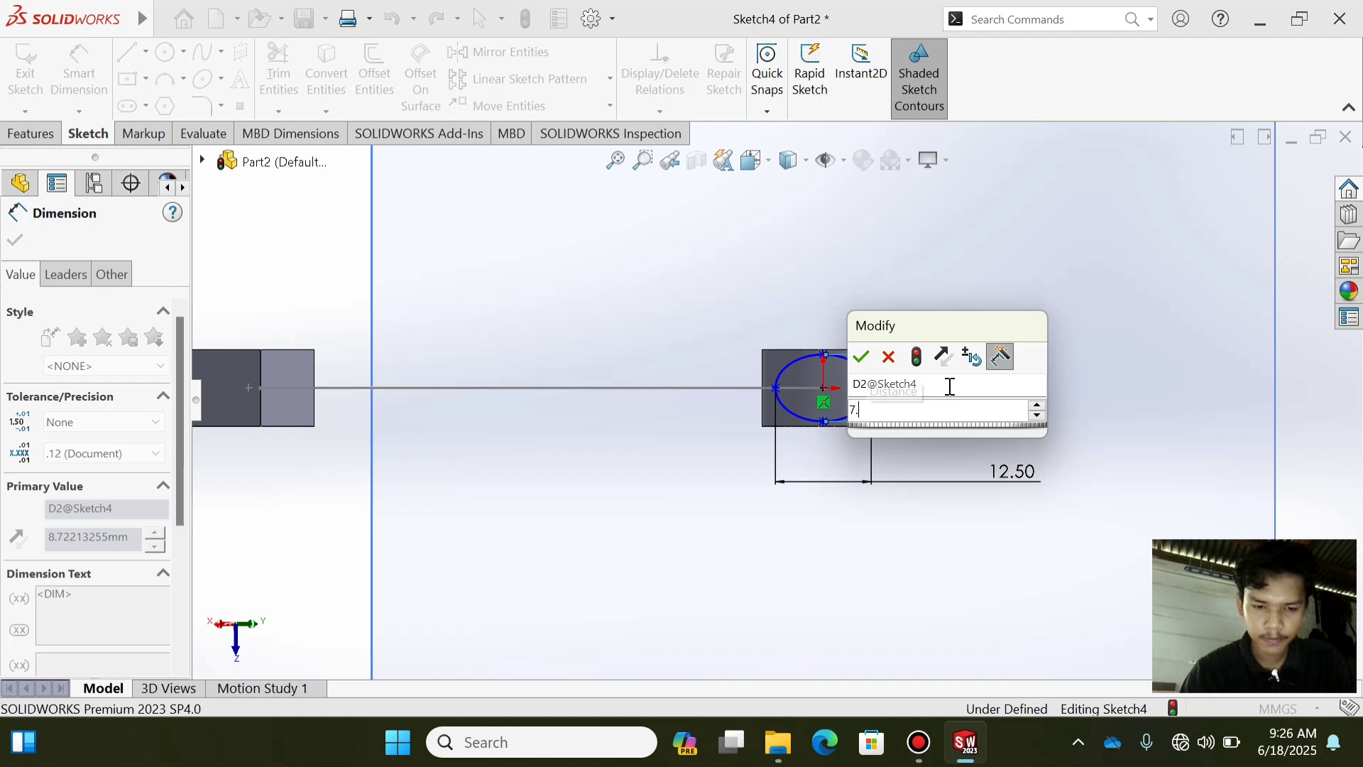
{"action": "type", "text": "5"}
{"action": "key", "text": "Return"}
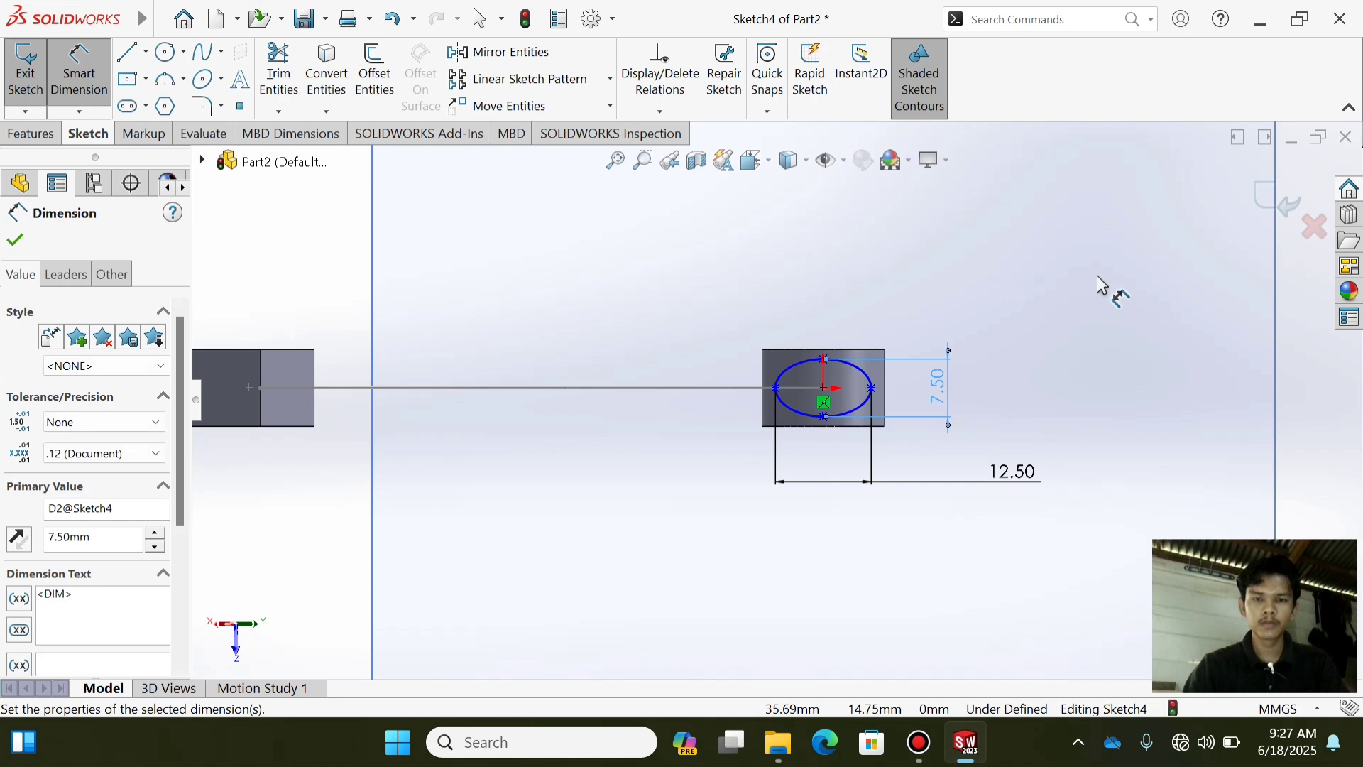
- Sweep the ellipse along the 75 mm arc to form the curved arm between the cylinder and the trapezoidal block
{"action": "left_click", "coordinate": [769, 162]}
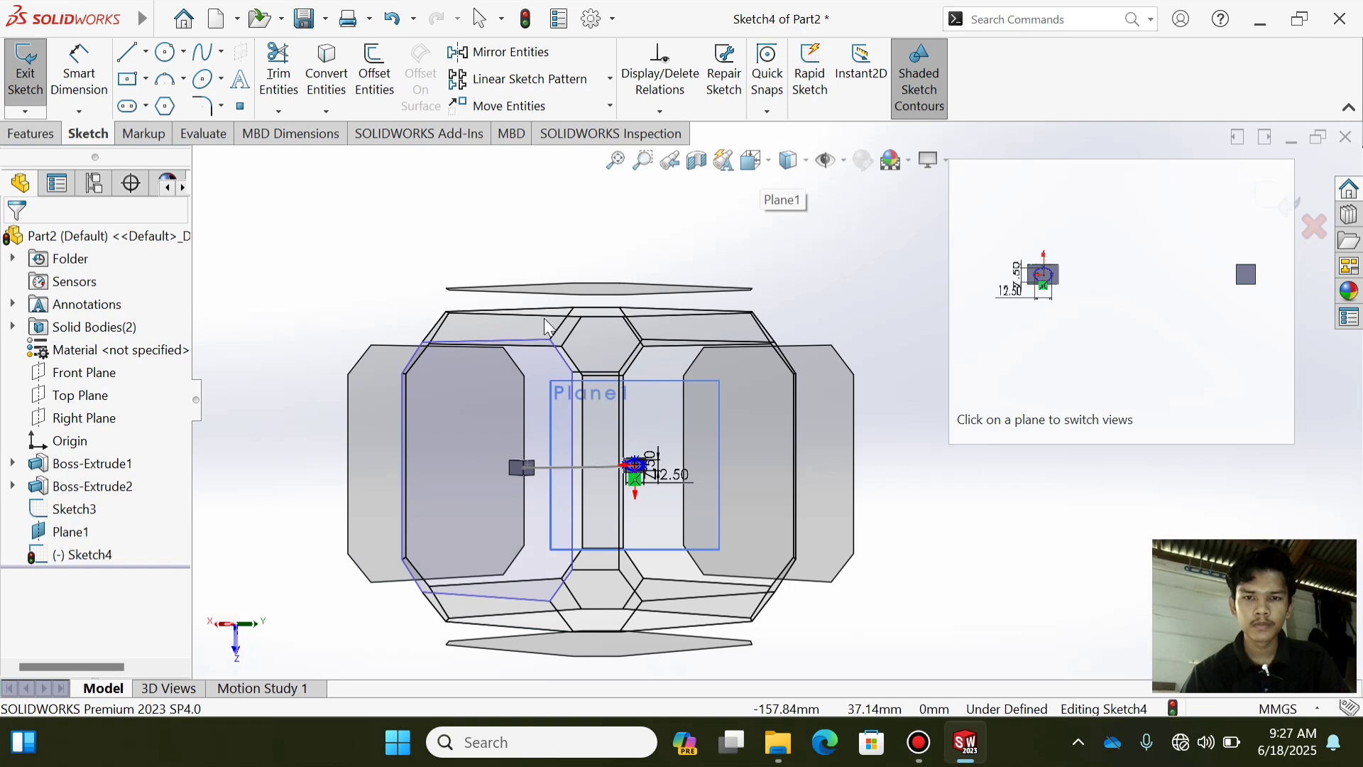
{"action": "middle_click_drag", "start_coordinate": [545, 321], "coordinate": [659, 330]}
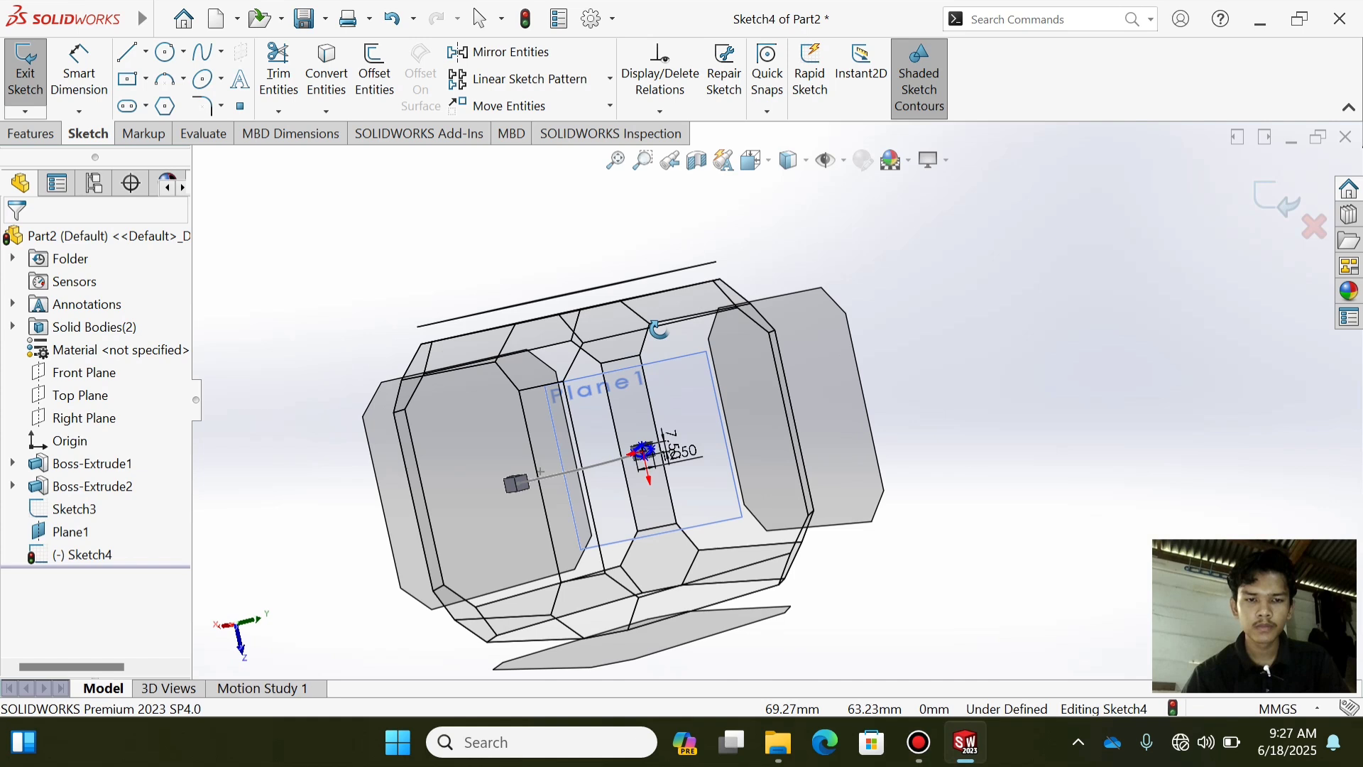
{"action": "middle_click_drag", "start_coordinate": [658, 330], "coordinate": [854, 578]}
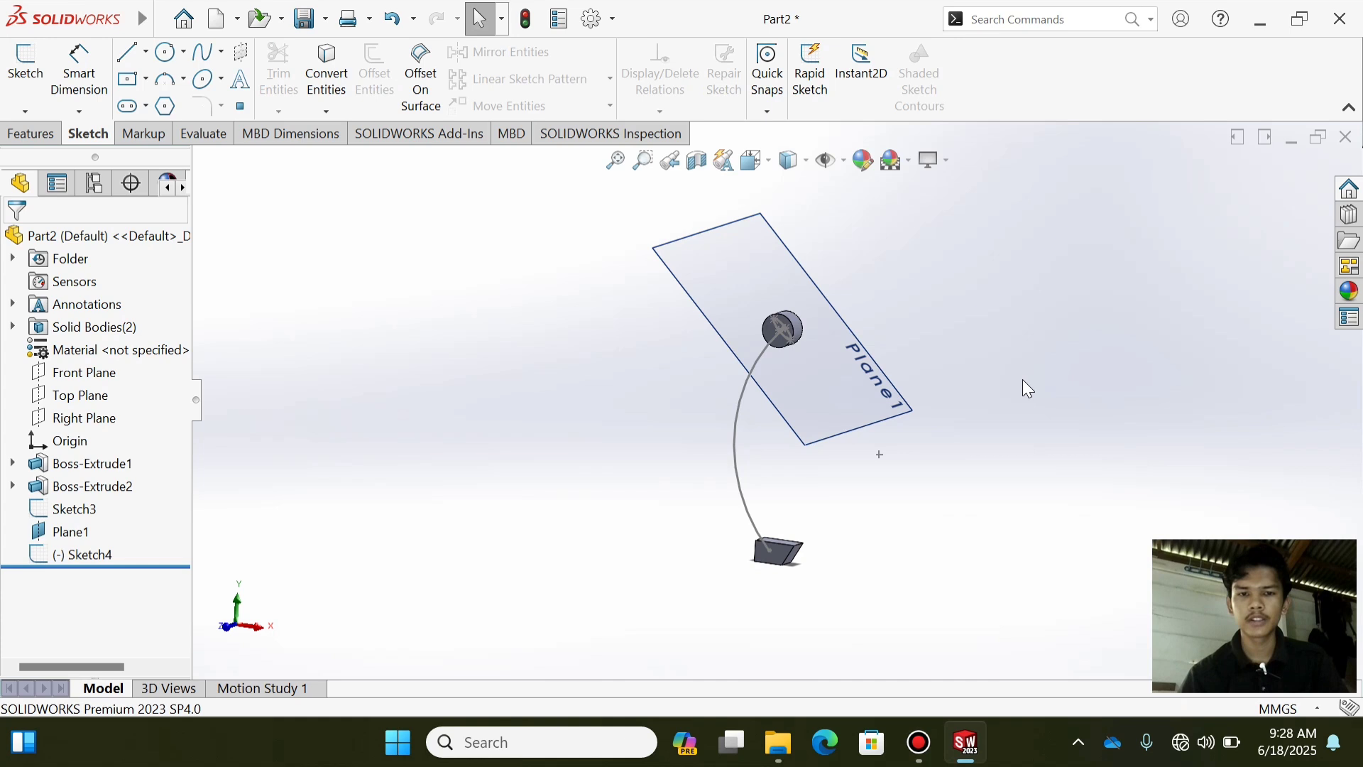
{"action": "middle_click_drag", "start_coordinate": [1029, 389], "coordinate": [976, 482]}
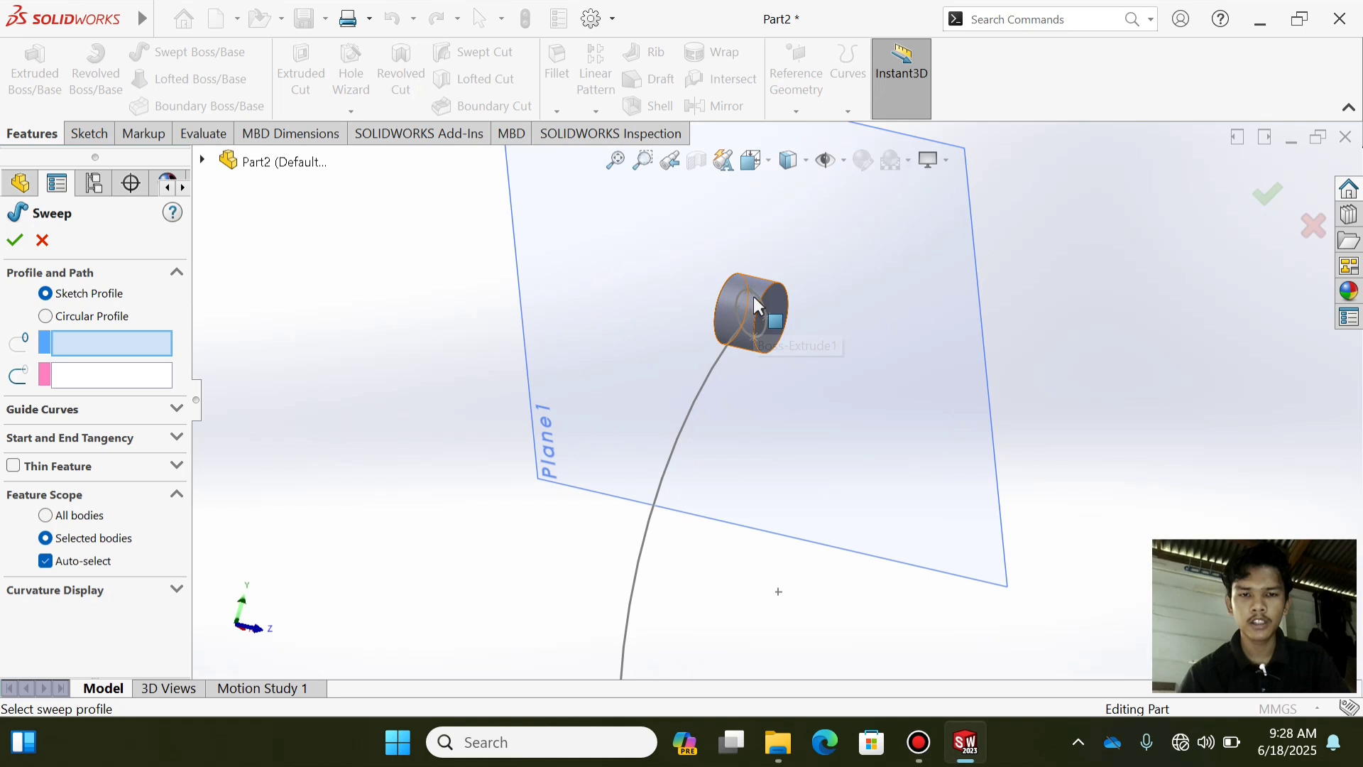
{"action": "left_click", "coordinate": [753, 296]}
{"action": "left_click", "coordinate": [691, 407]}
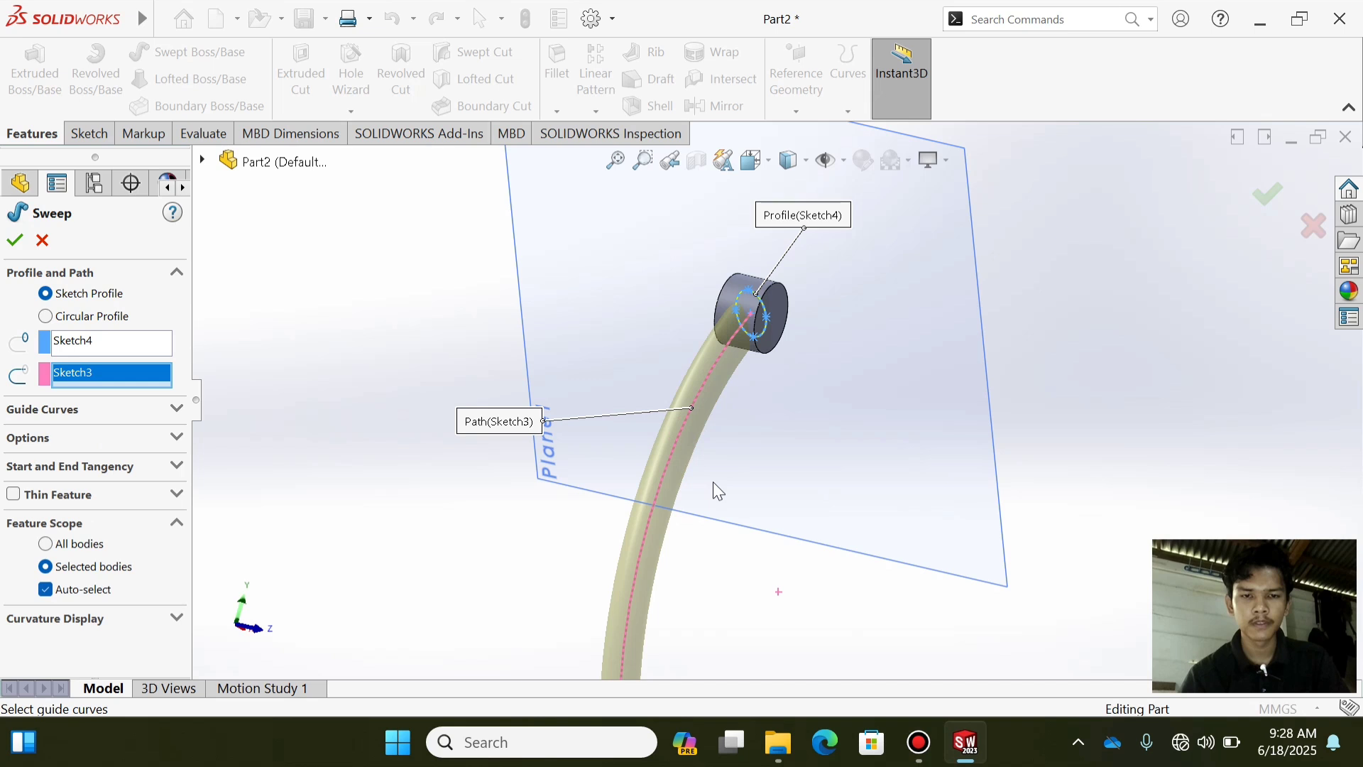
{"action": "scroll", "coordinate": [713, 482], "scroll_direction": "up", "scroll_amount": 2}
{"action": "left_click", "coordinate": [15, 240]}
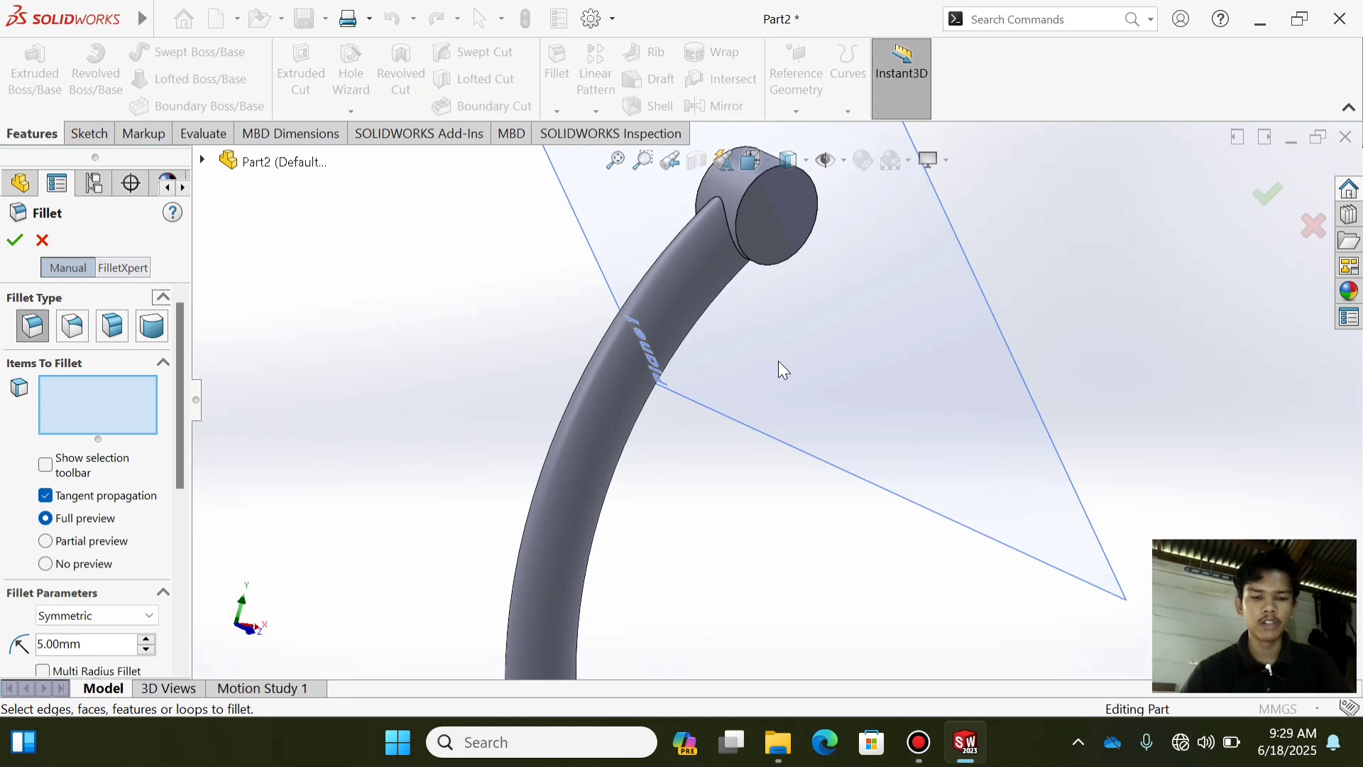
- Fillet the edges where the arm meets the cylinder and the trapezoidal block with a 5 mm radius
{"action": "left_click", "coordinate": [686, 580]}
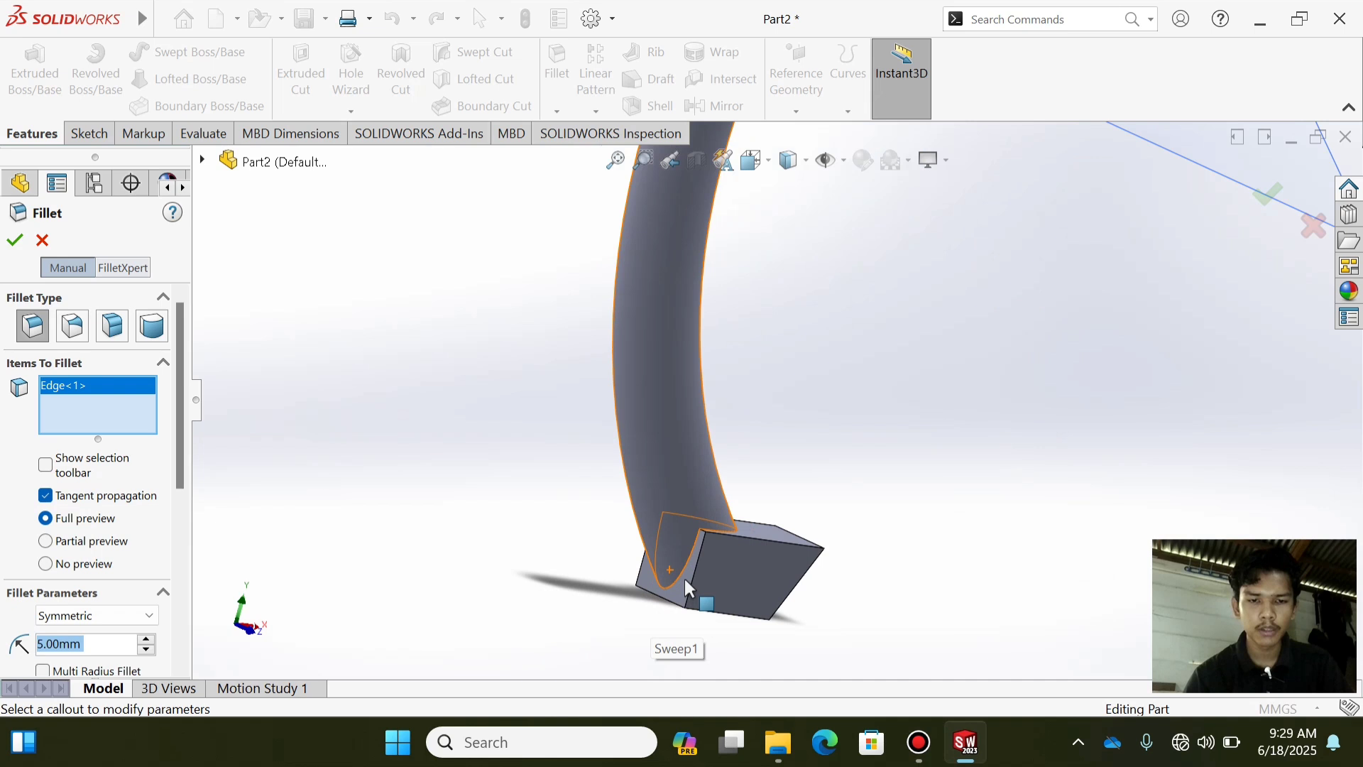
{"action": "left_click", "coordinate": [685, 582]}
{"action": "middle_click_drag", "start_coordinate": [685, 582], "coordinate": [821, 612]}
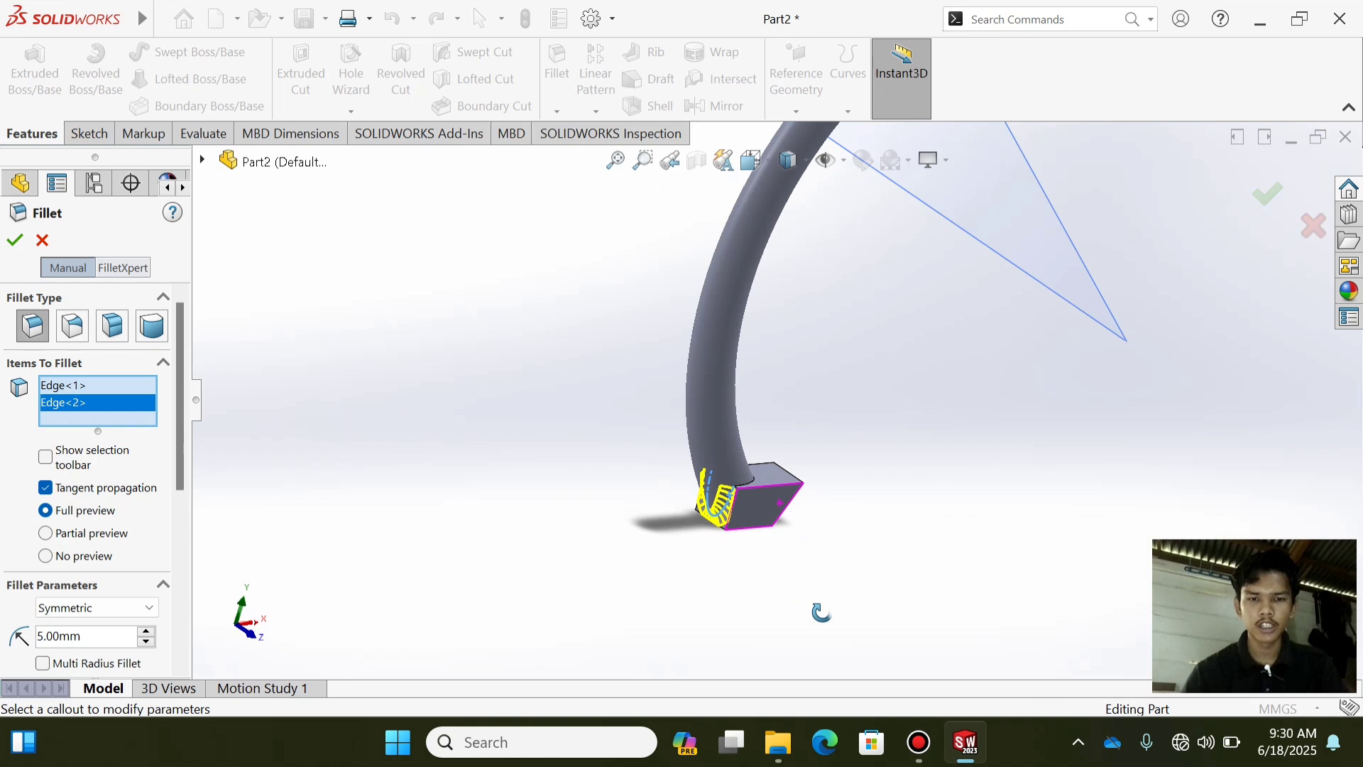
{"action": "middle_click_drag", "start_coordinate": [822, 612], "coordinate": [809, 643]}
{"action": "left_click", "coordinate": [762, 423]}
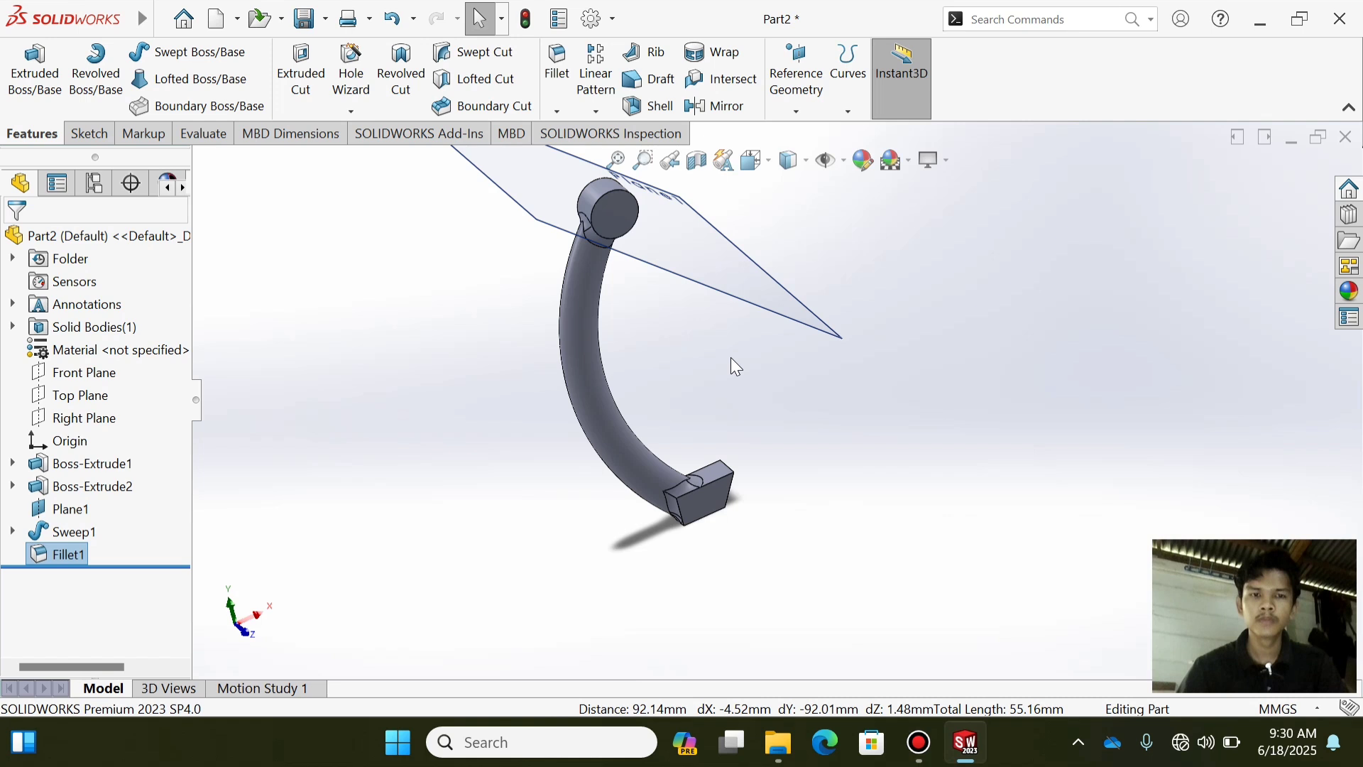
- Sketch an 8 mm diameter circle centred on the cylinder's end face
{"action": "left_click", "coordinate": [656, 292]}
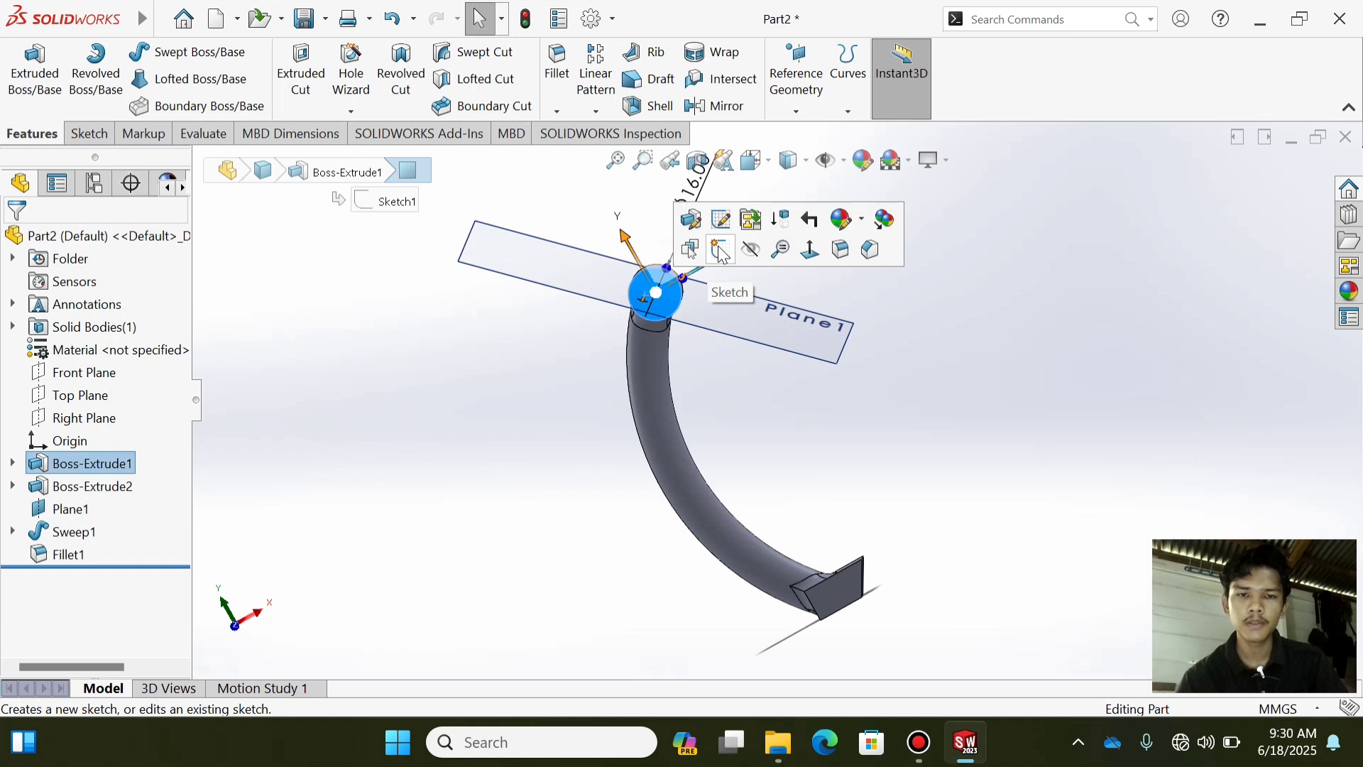
{"action": "left_click", "coordinate": [721, 251]}
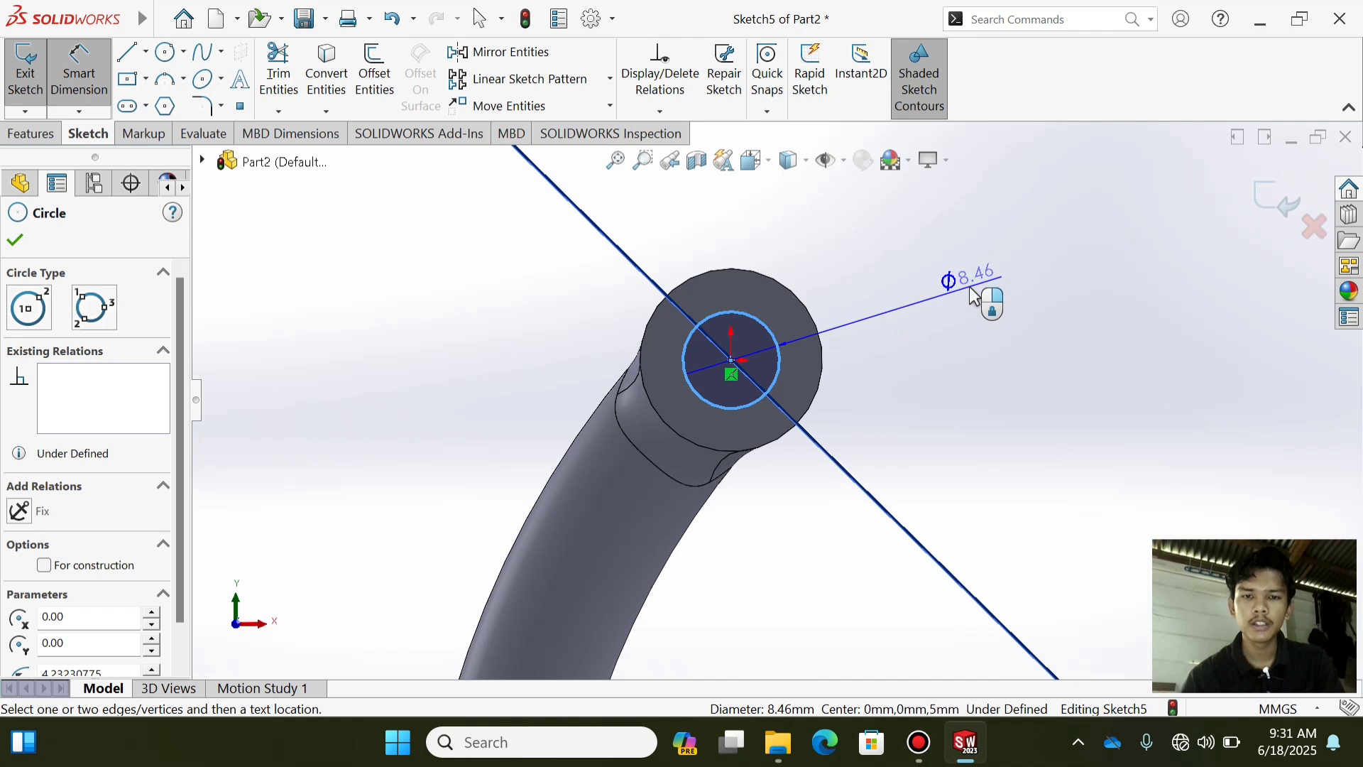
{"action": "left_click", "coordinate": [974, 297]}
{"action": "type", "text": "8"}
{"action": "key", "text": "Return"}
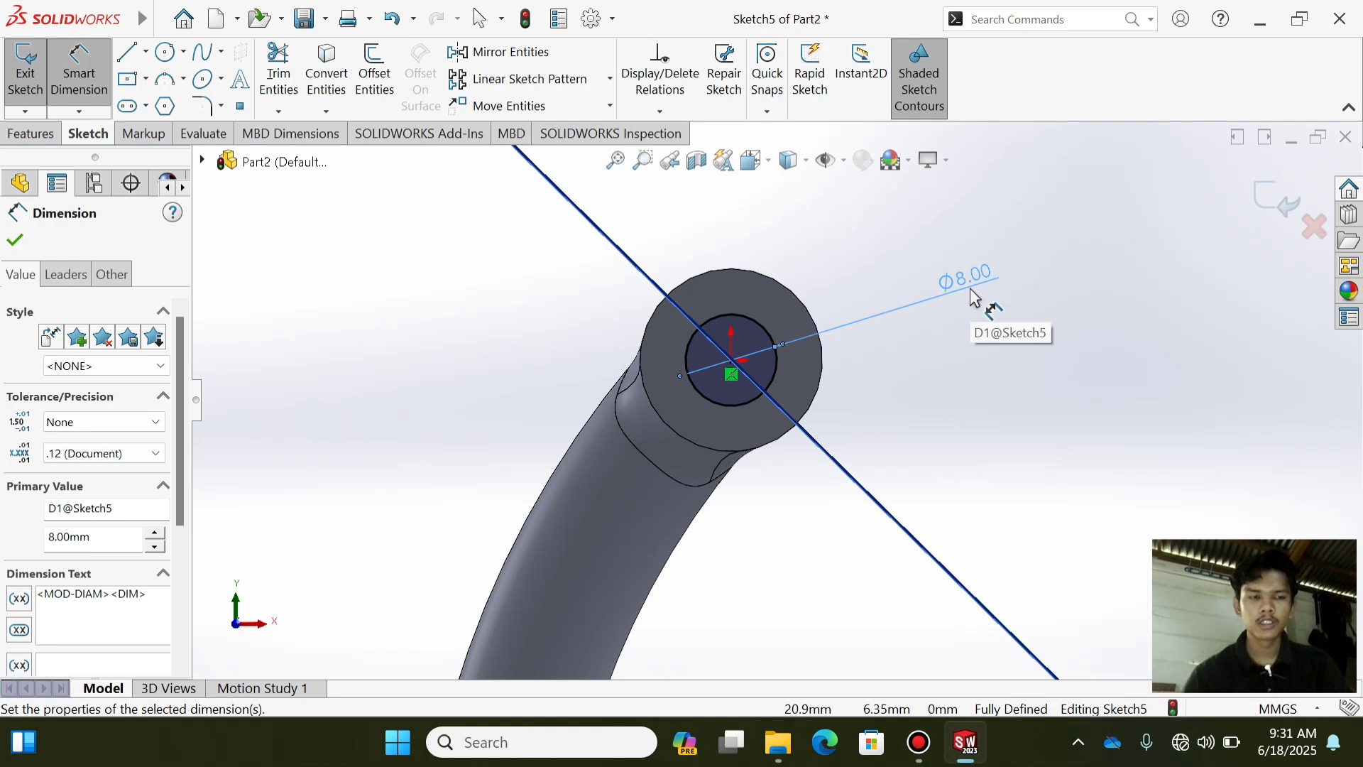
- Cut-extrude the circle through the cylinder with a Blind depth of 10 mm
{"action": "left_click", "coordinate": [30, 134]}
{"action": "left_click", "coordinate": [310, 84]}
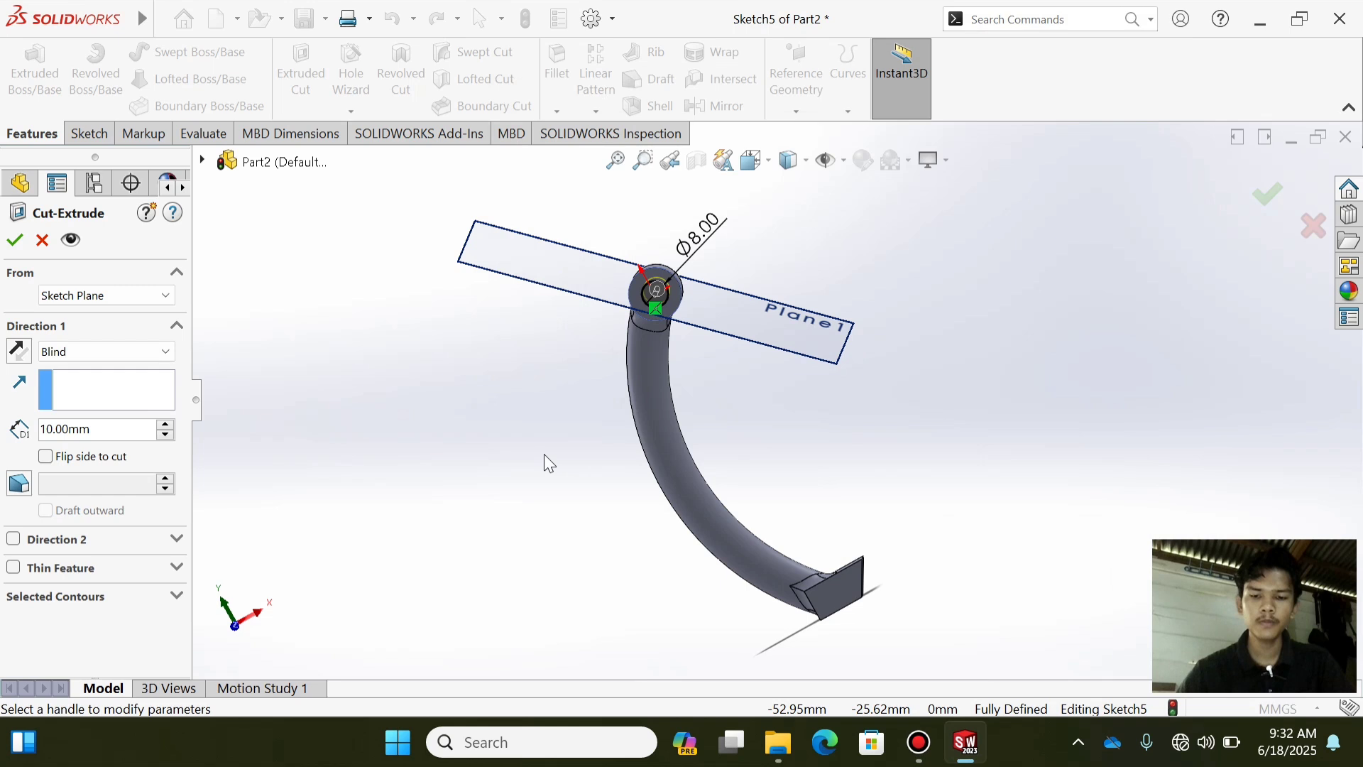
{"action": "left_click", "coordinate": [15, 240]}
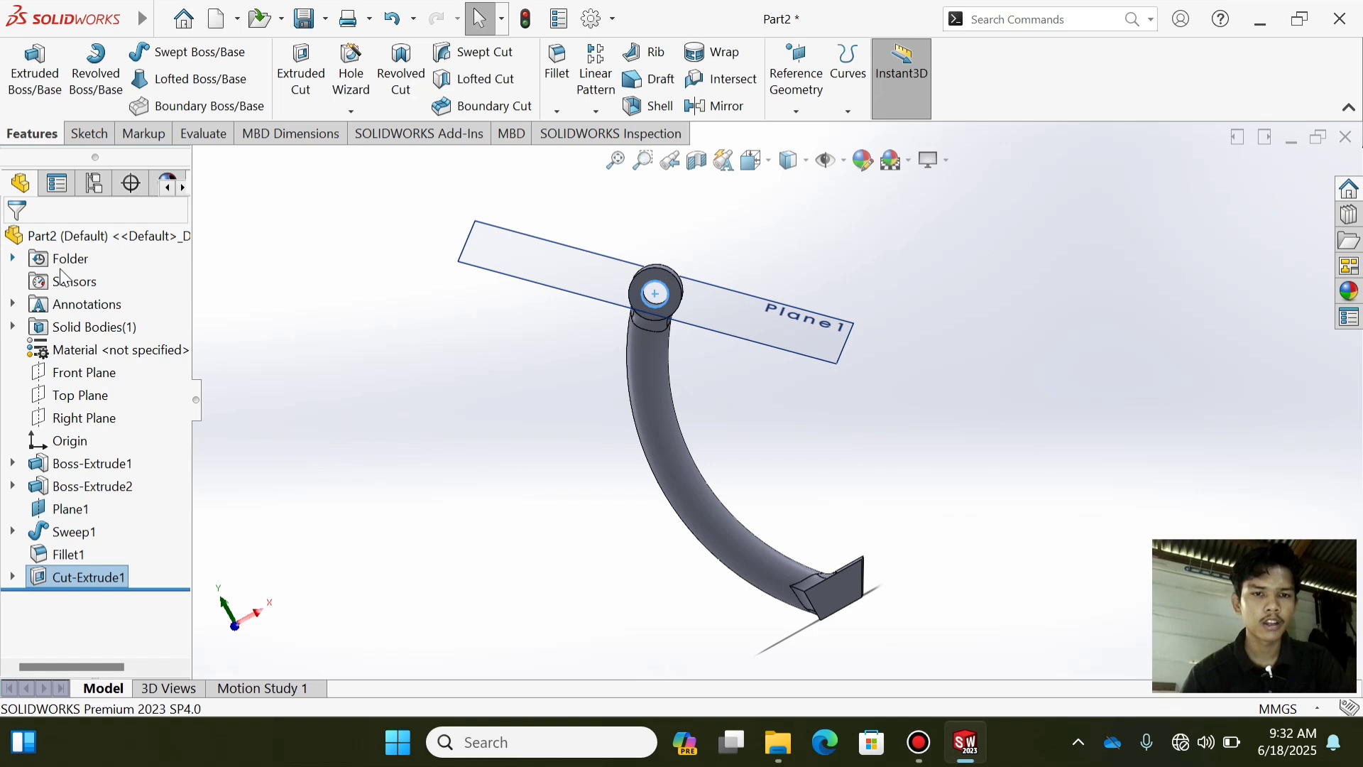
- Save the part as Lengan in the Documents folder
{"action": "scroll", "coordinate": [628, 490], "scroll_direction": "down", "scroll_amount": 2}
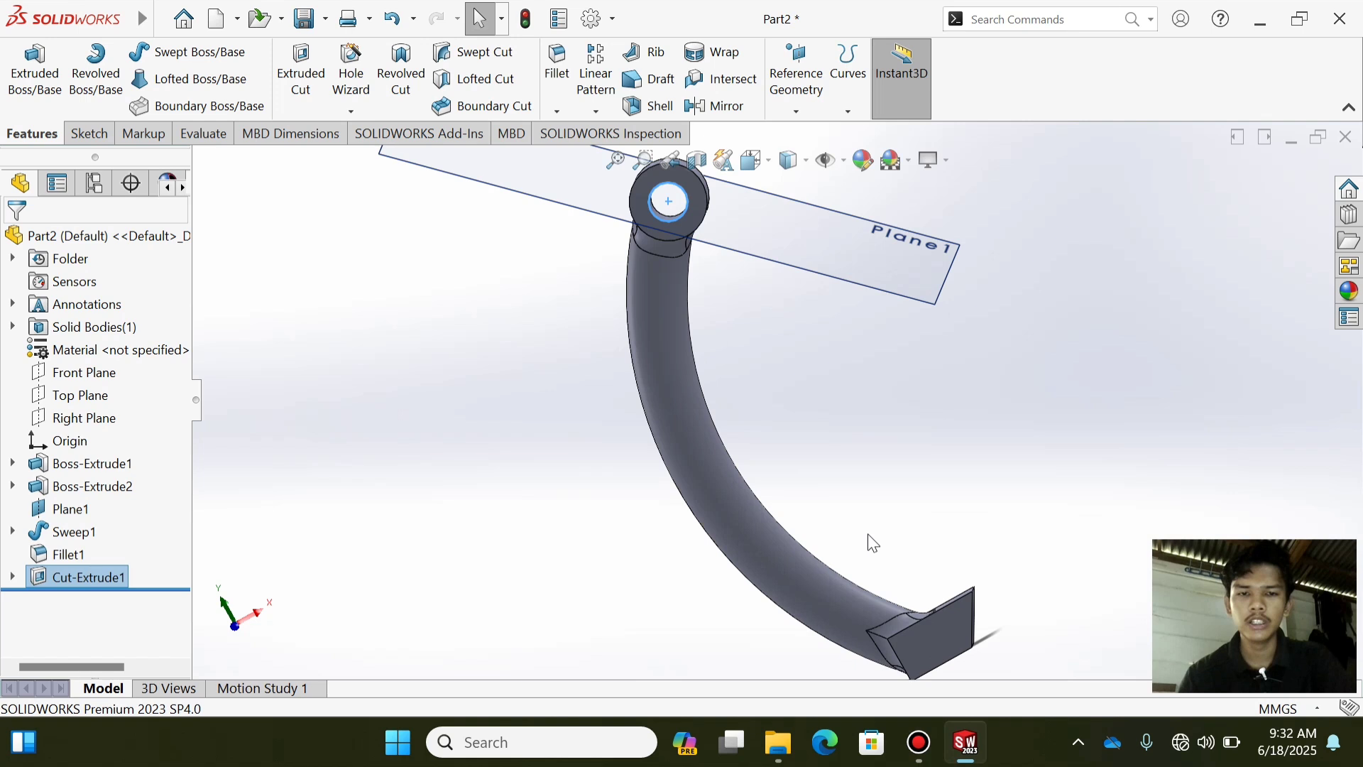
{"action": "key", "text": "ctrl+s"}
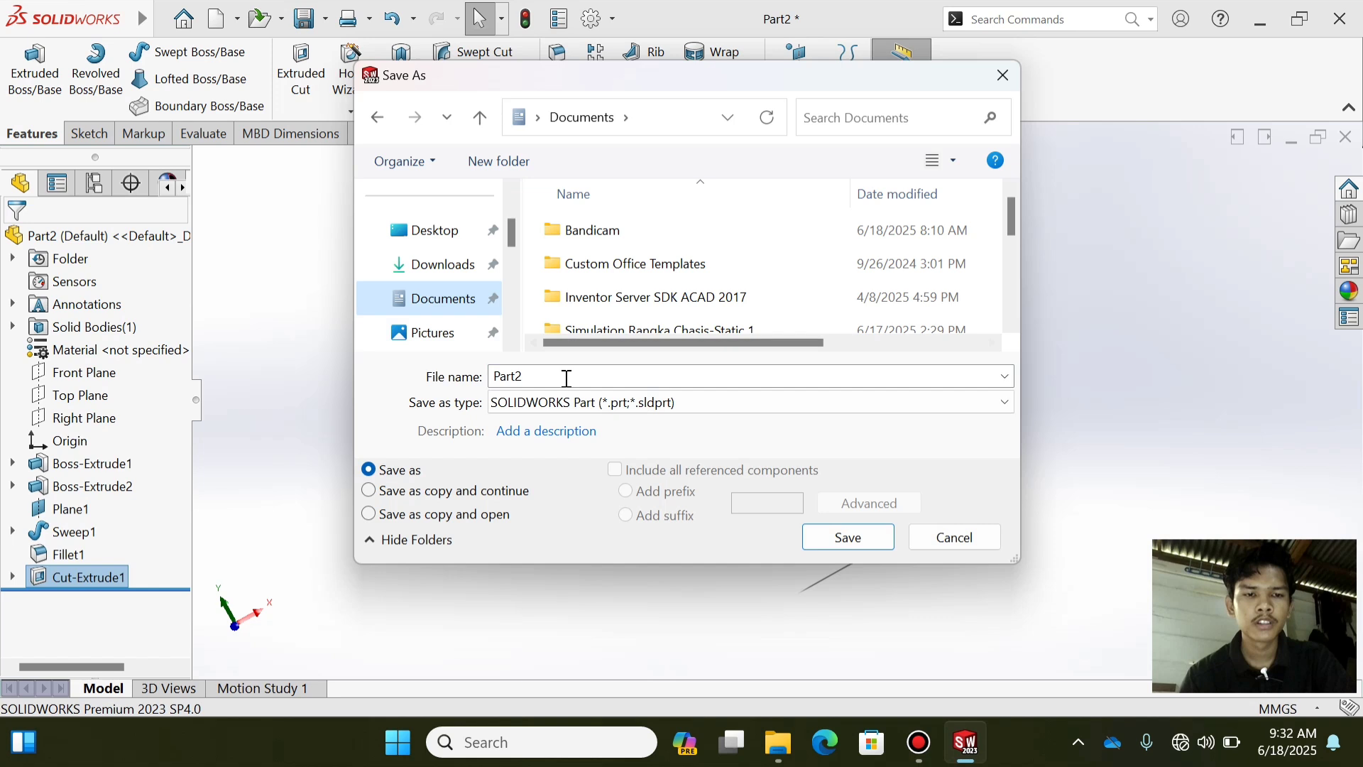
{"action": "double_click", "coordinate": [567, 378]}
{"action": "type", "text": "Lengan"}
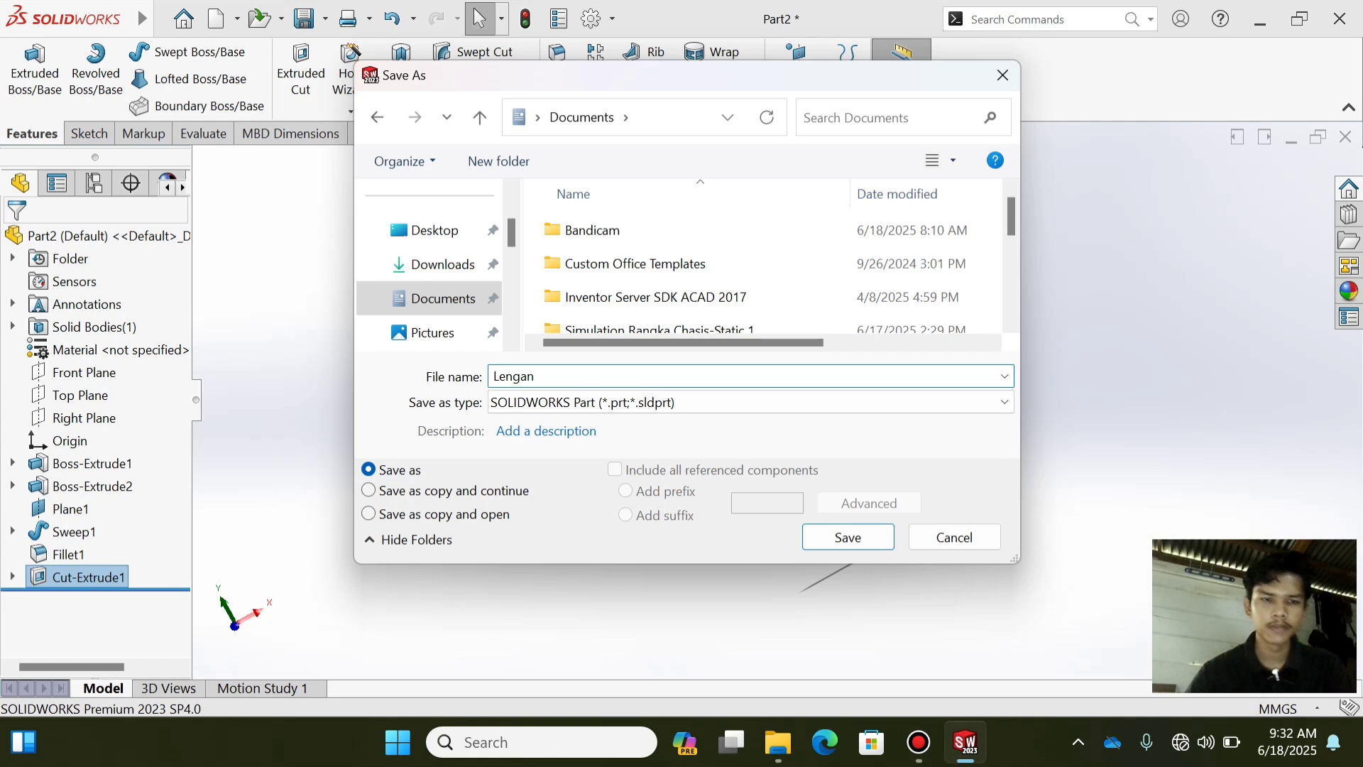
{"action": "key", "text": "Return"}
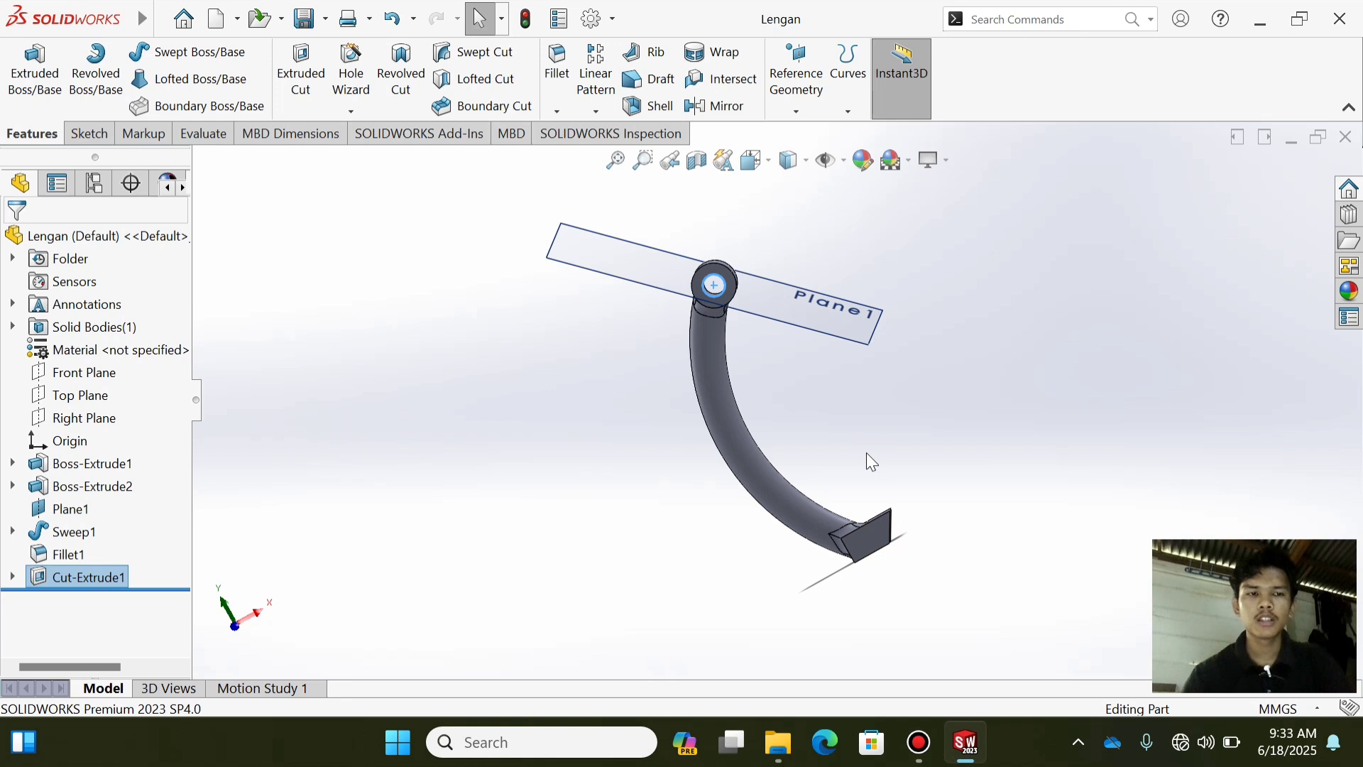
- In a new part, sketch a corner rectangle on the Front Plane downward from the origin, 6 mm wide and 110 mm high
{"action": "key", "text": "ctrl+n"}
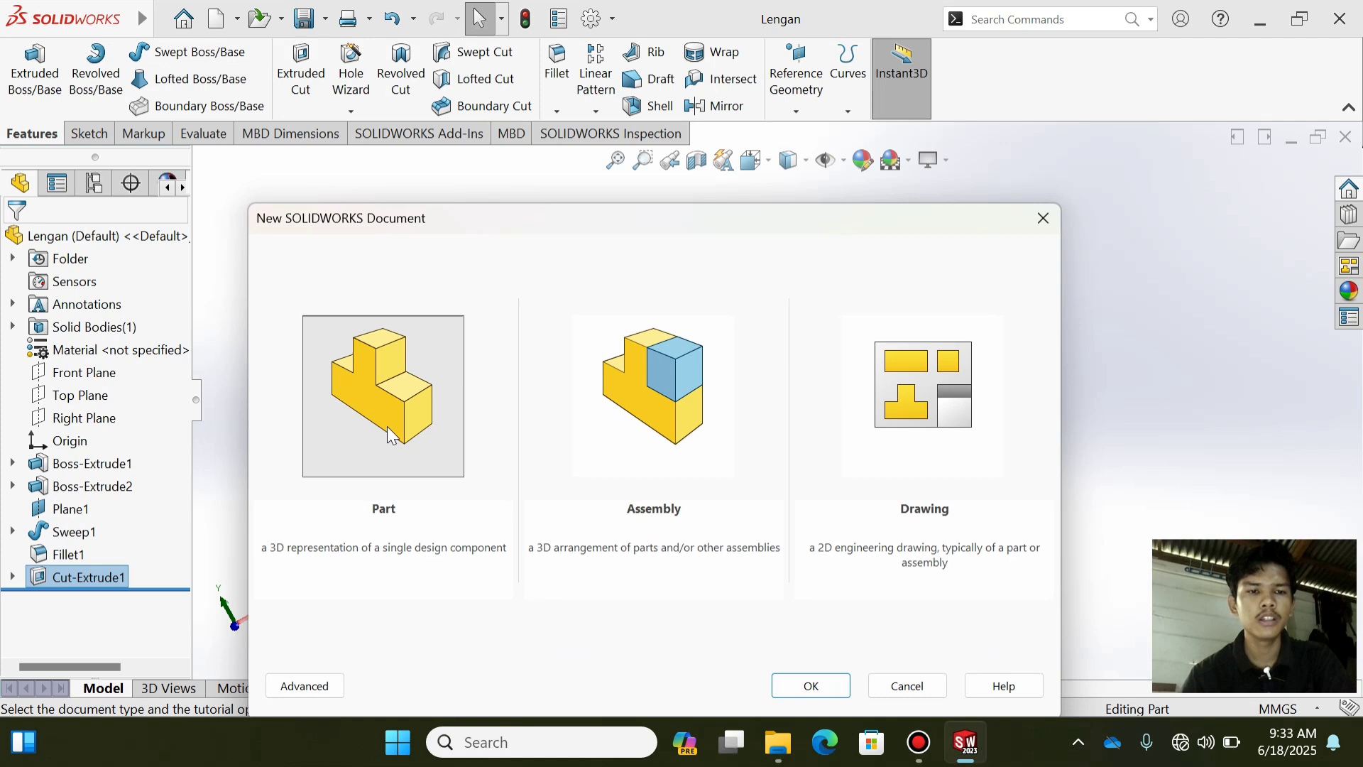
{"action": "double_click", "coordinate": [389, 430]}
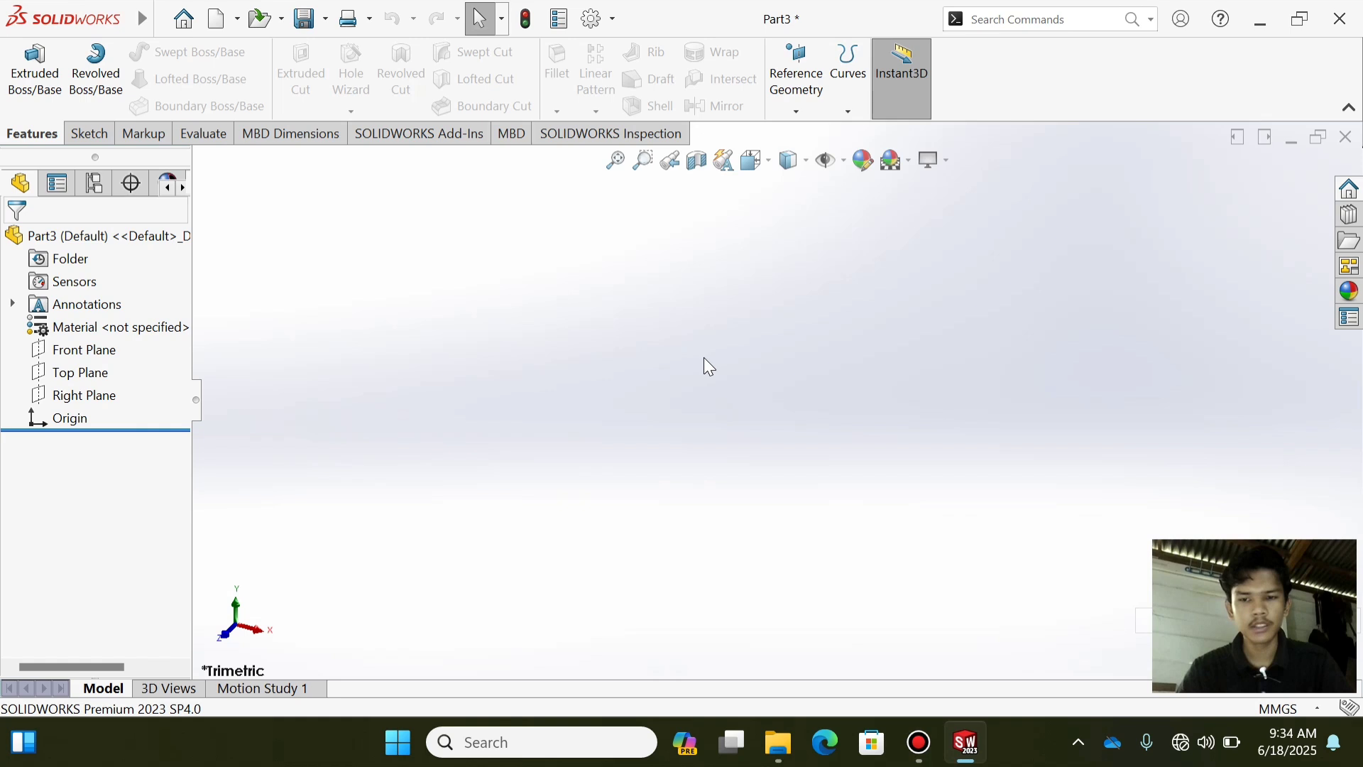
{"action": "left_click", "coordinate": [84, 349]}
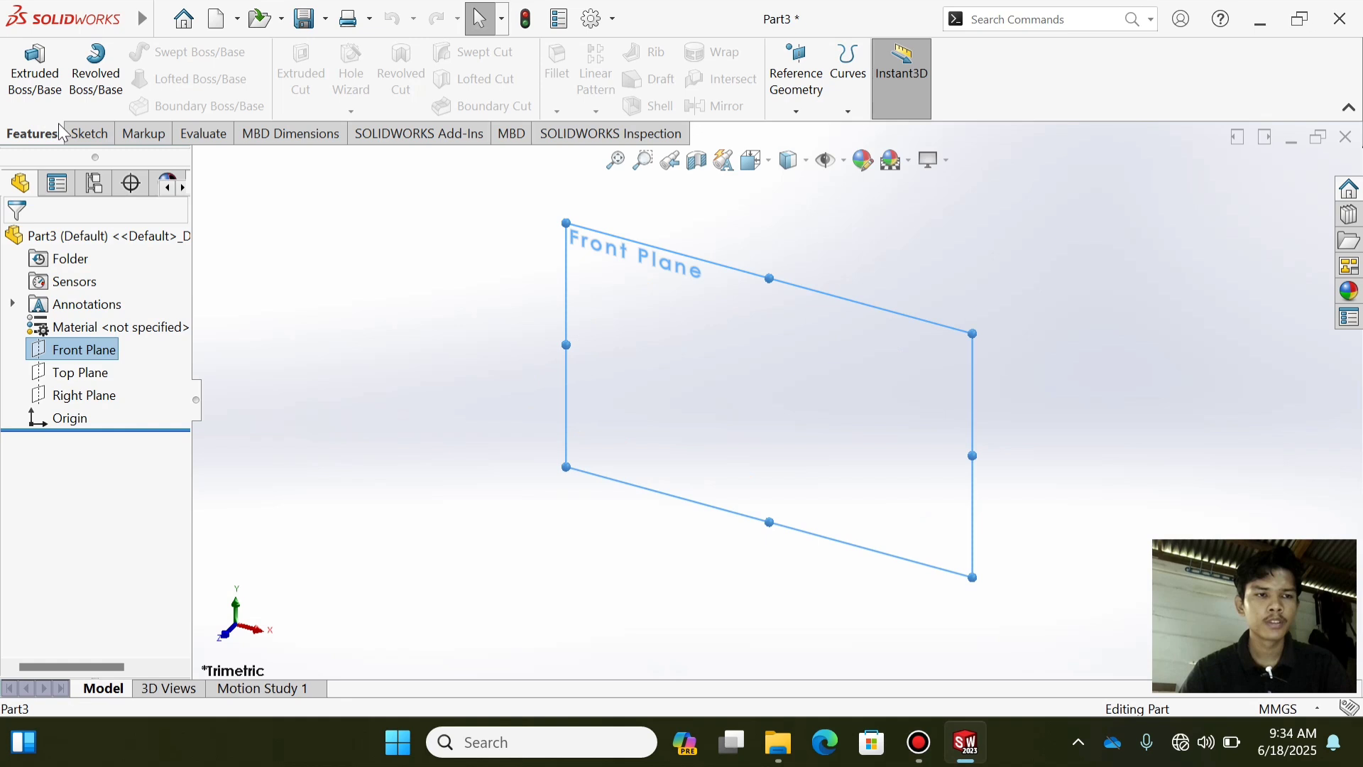
{"action": "left_click", "coordinate": [85, 133]}
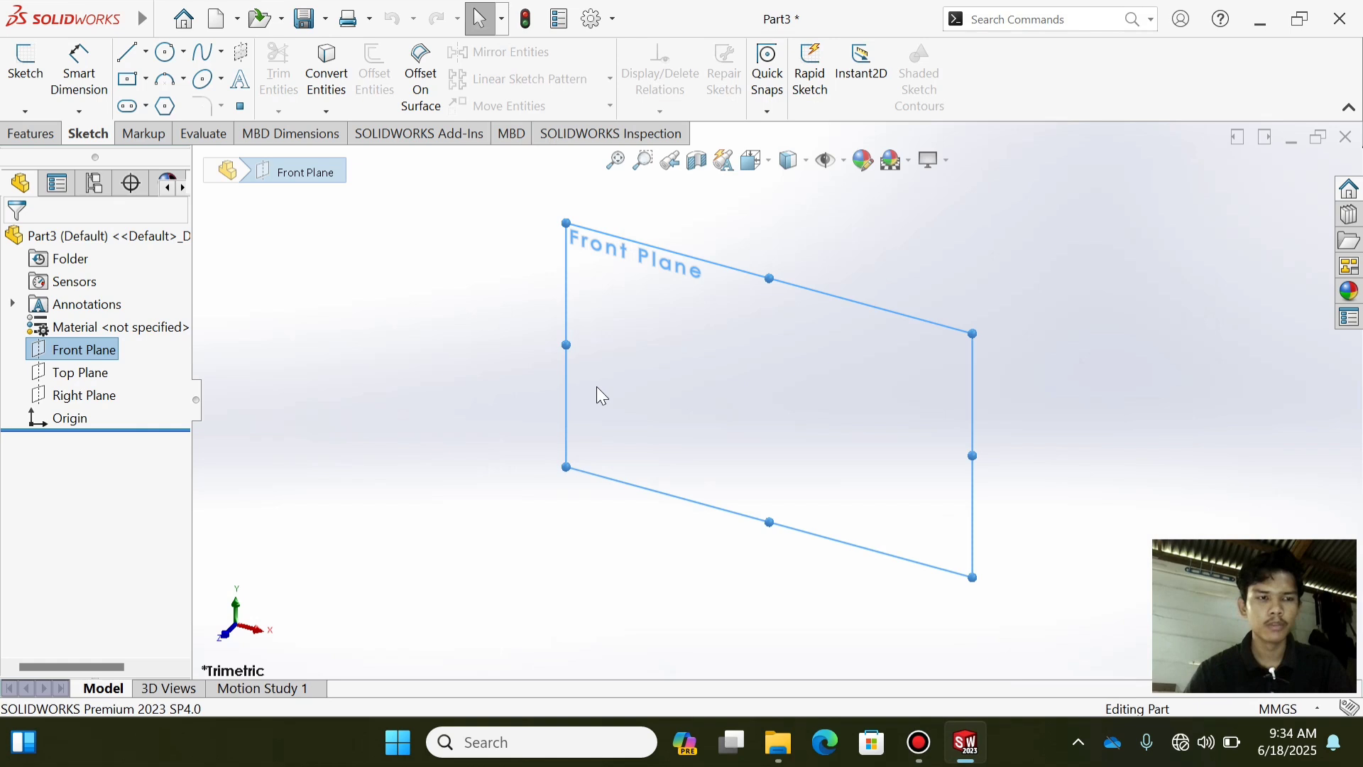
{"action": "left_click", "coordinate": [145, 79]}
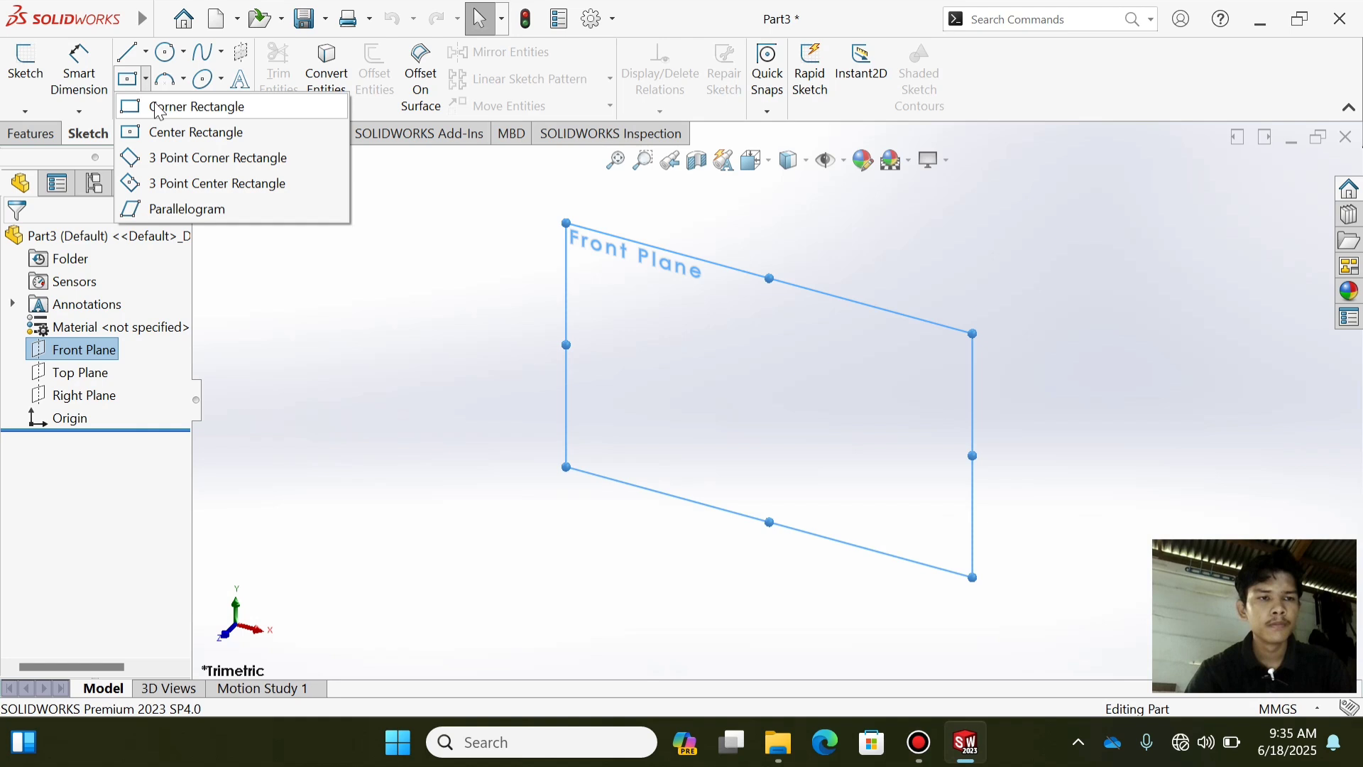
{"action": "left_click", "coordinate": [160, 108]}
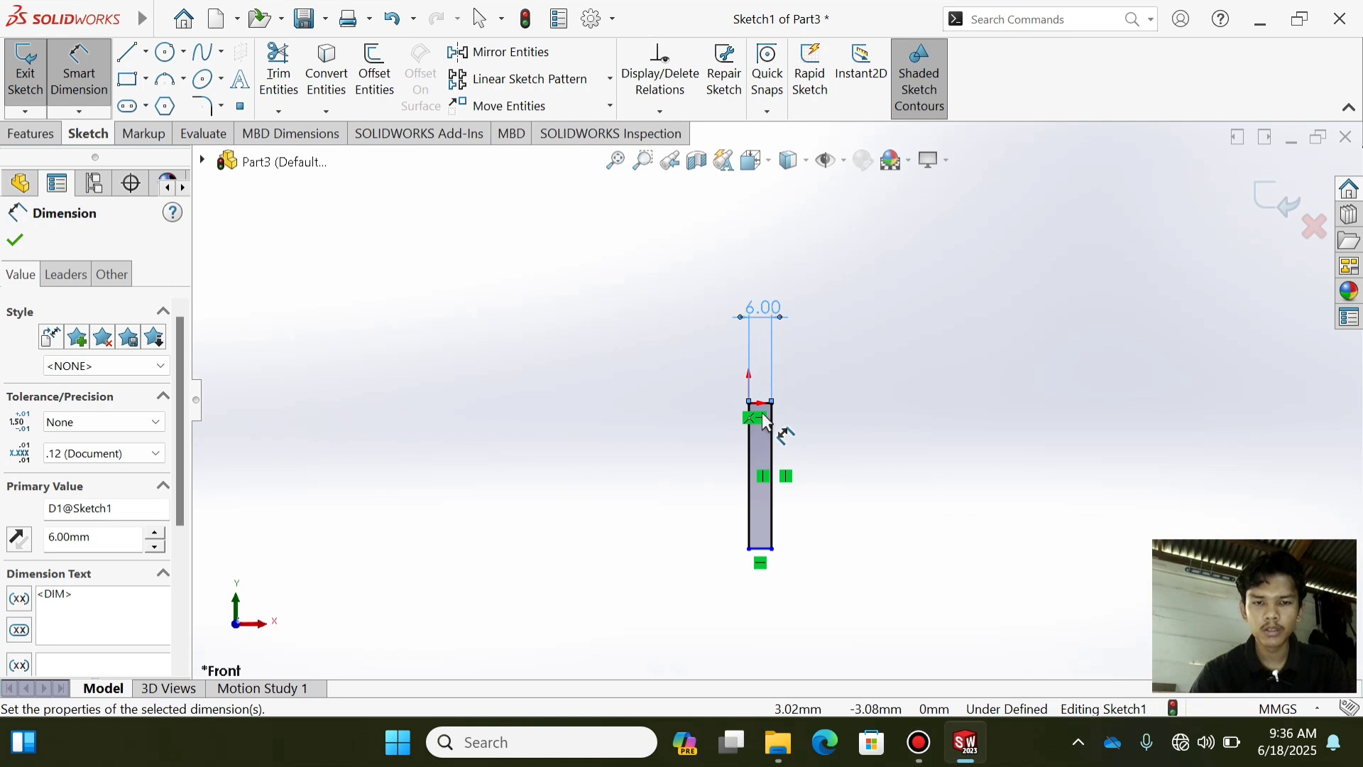
{"action": "left_click", "coordinate": [749, 483]}
{"action": "left_click", "coordinate": [672, 490]}
{"action": "type", "text": "11"}
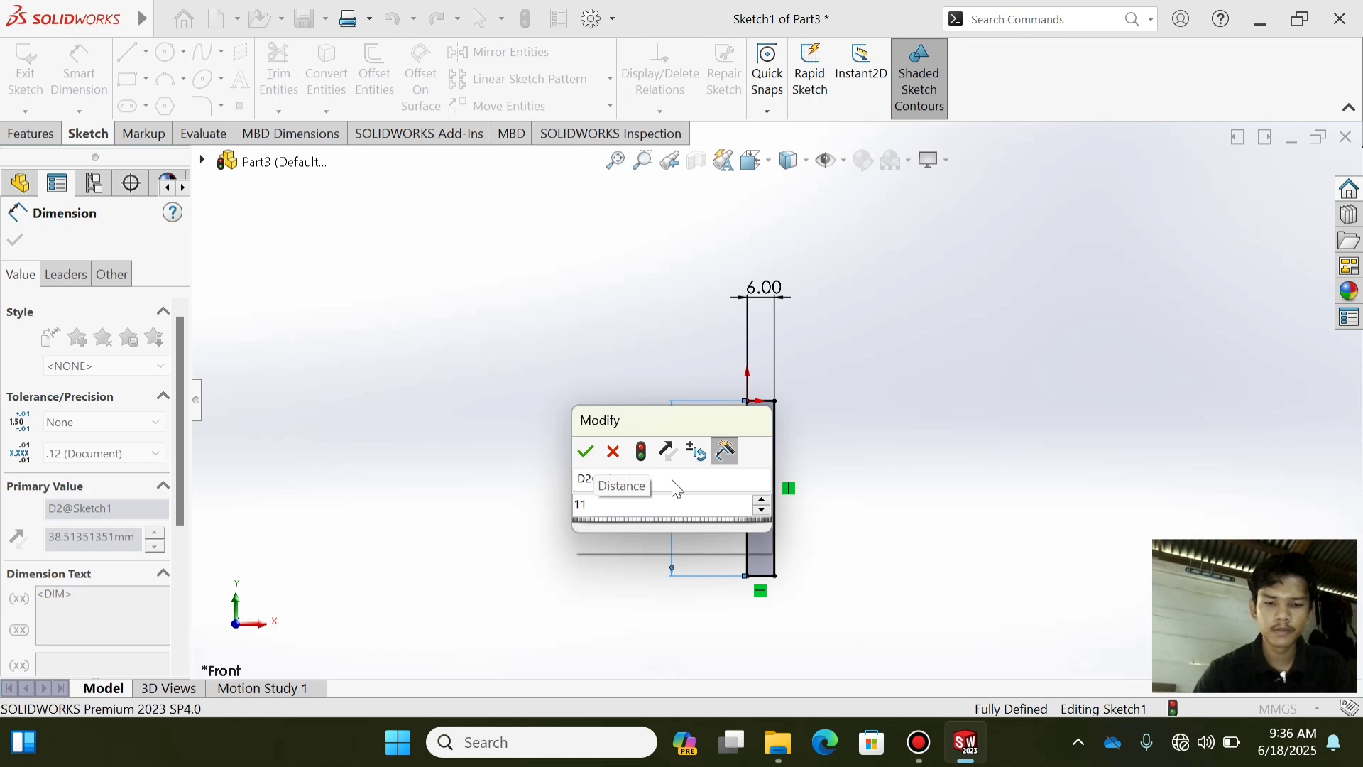
{"action": "type", "text": "0"}
{"action": "key", "text": "Return"}
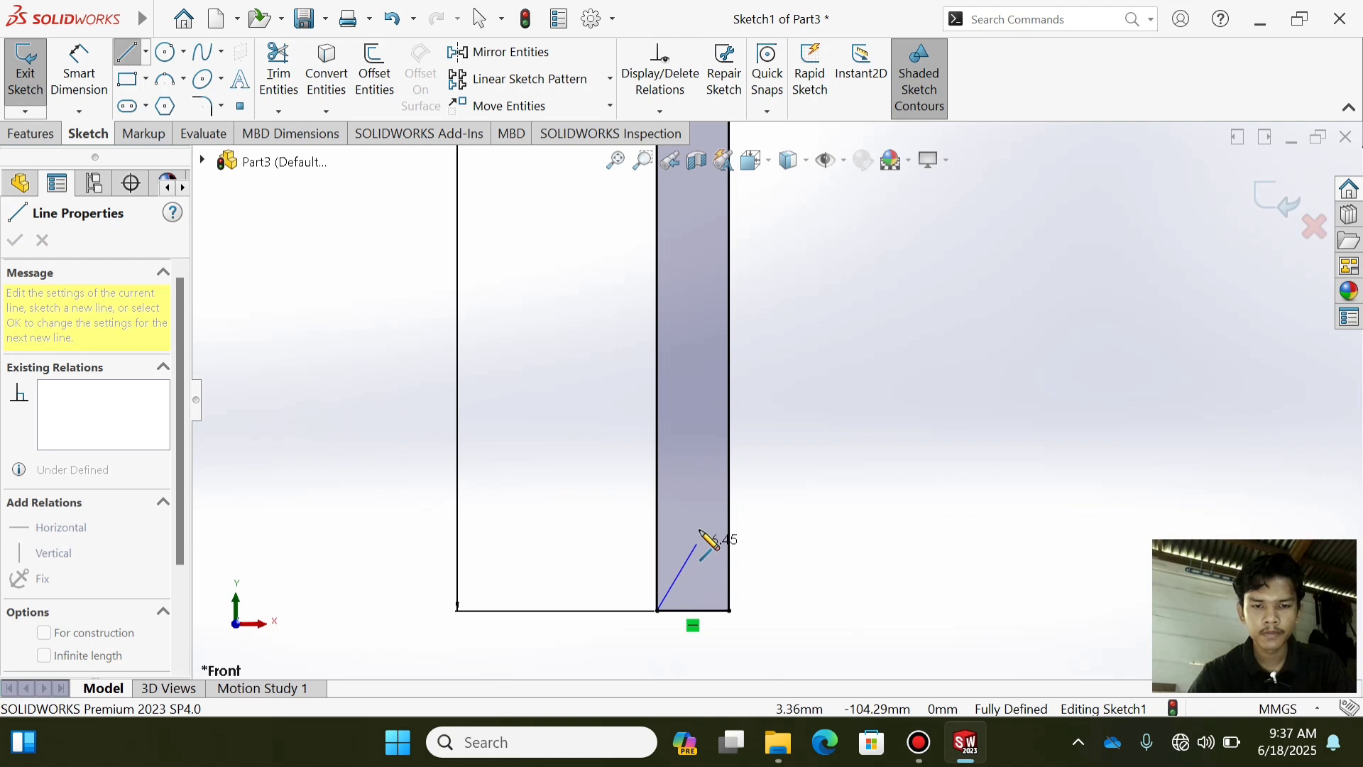
- Sketch connected diagonal, vertical and horizontal lines from the rectangle's lower-left corner to its right edge, with 20 mm height and a 4 mm left offset
{"action": "left_click", "coordinate": [693, 543]}
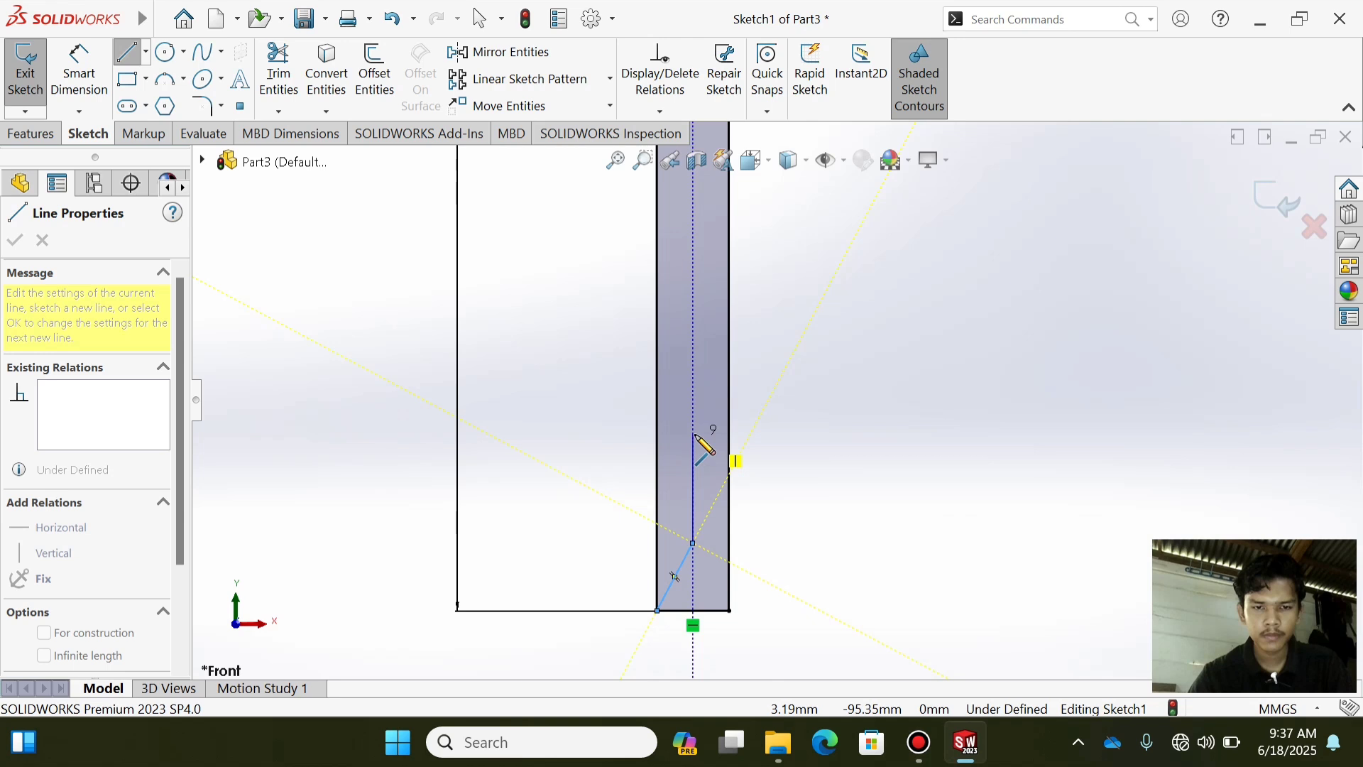
{"action": "left_click", "coordinate": [693, 434]}
{"action": "left_click", "coordinate": [729, 434]}
{"action": "key", "text": "Escape"}
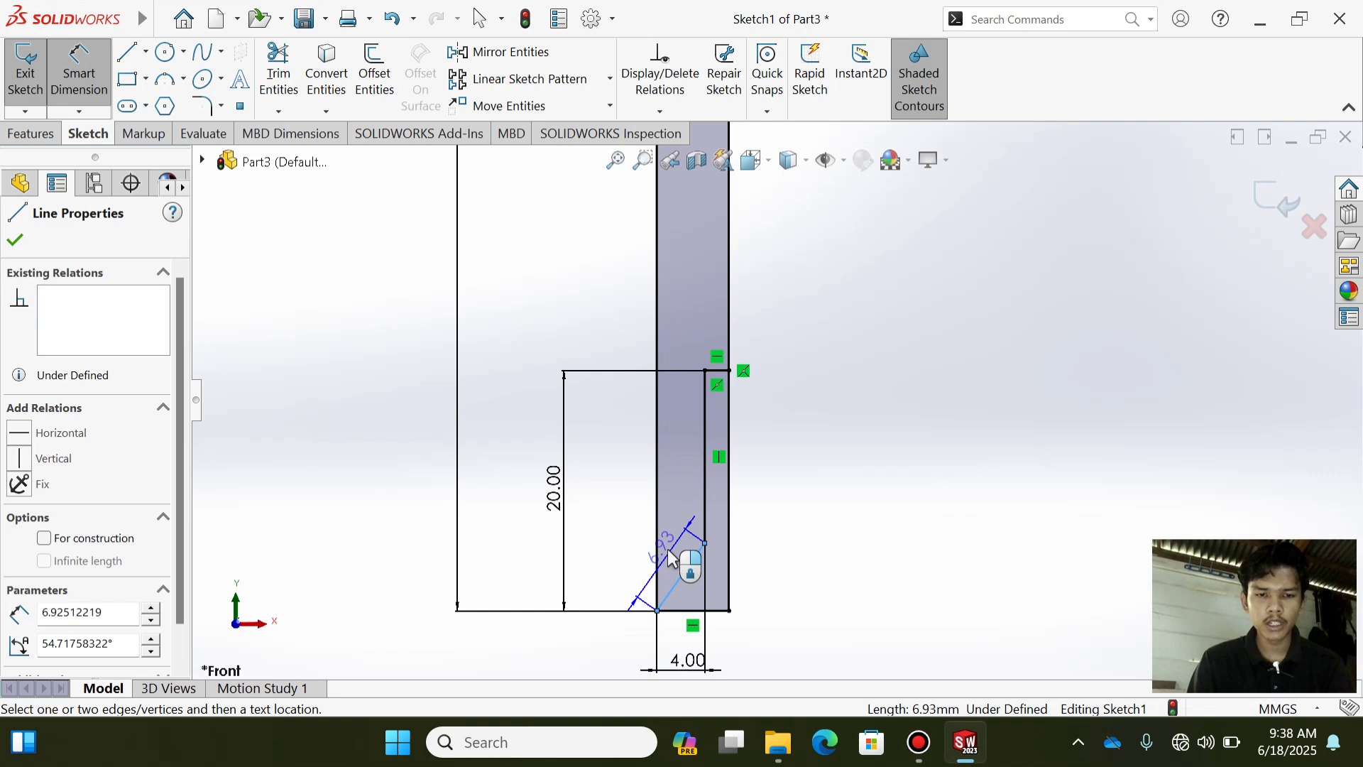
- Set the angle between the diagonal line and the rectangle's left edge to 45° and trim the excess lines outside the profile
{"action": "left_click", "coordinate": [657, 554]}
{"action": "type", "text": "45"}
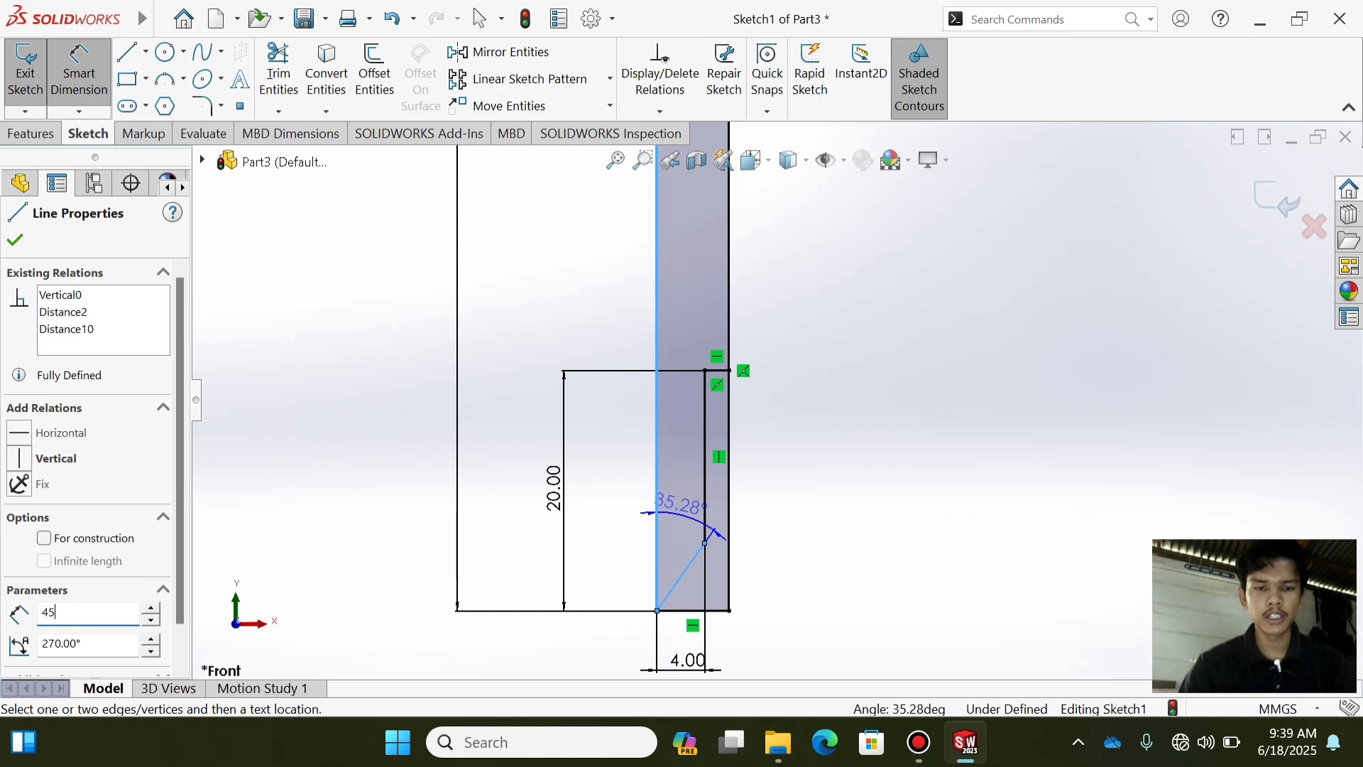
{"action": "left_click", "coordinate": [694, 520]}
{"action": "type", "text": "45"}
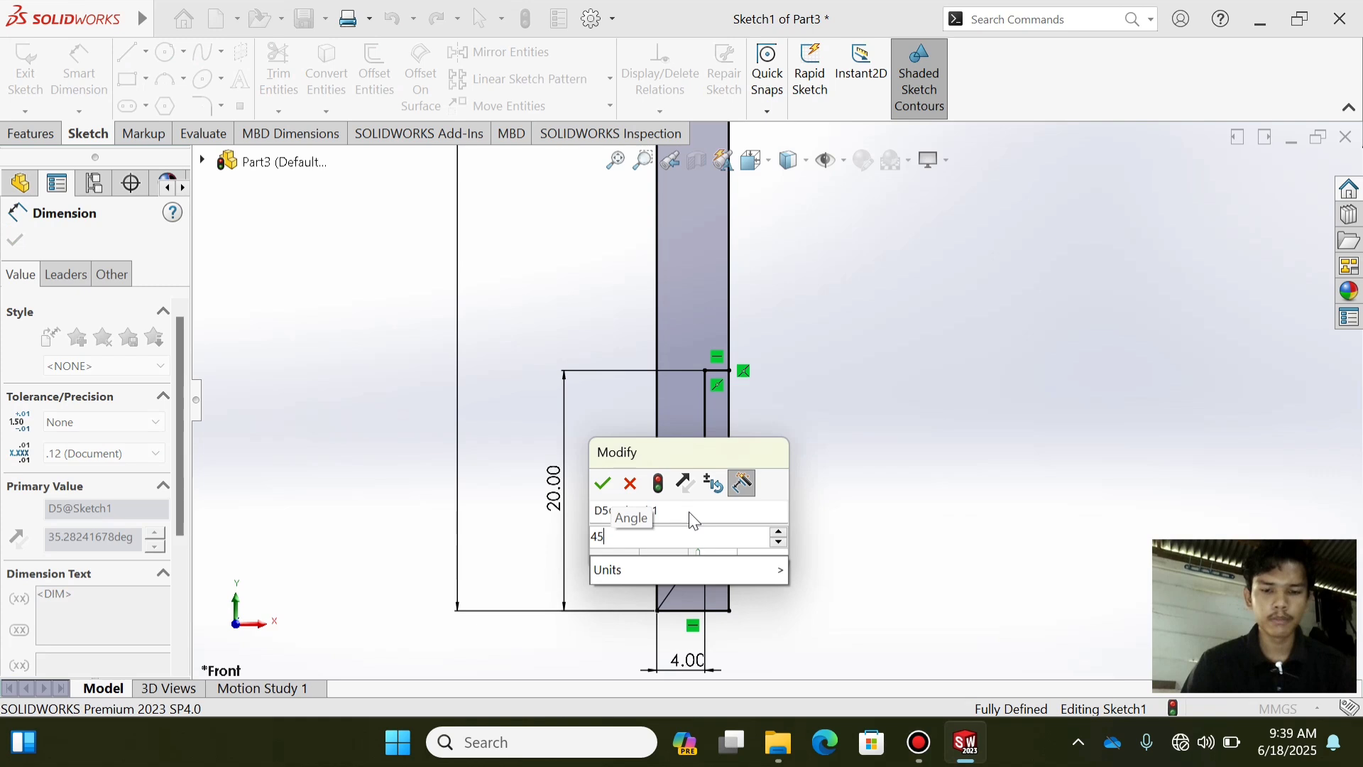
{"action": "key", "text": "Return"}
{"action": "key", "text": "Escape"}
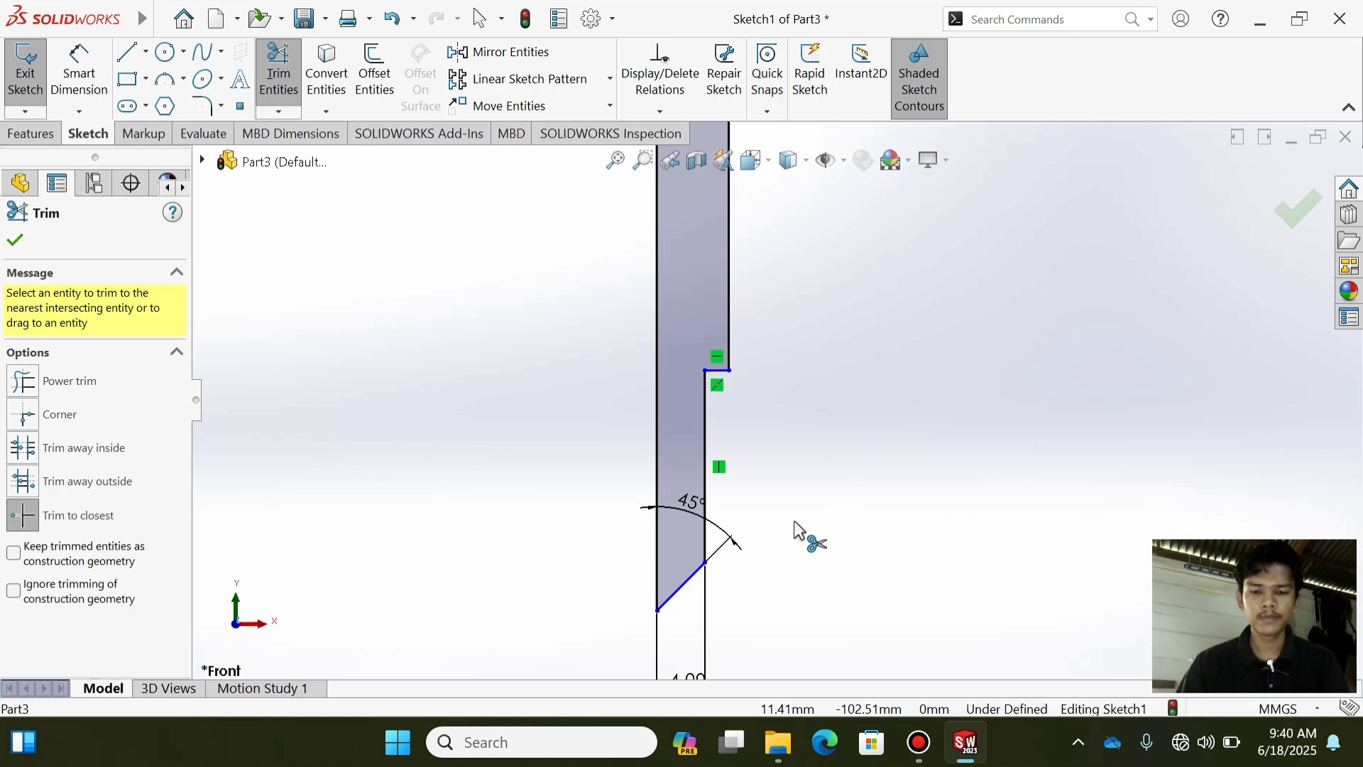
- Dimension the vertical distance from the step's horizontal line to the profile's lower tip as 10 mm
{"action": "right_click_drag", "start_coordinate": [793, 521], "coordinate": [781, 458]}
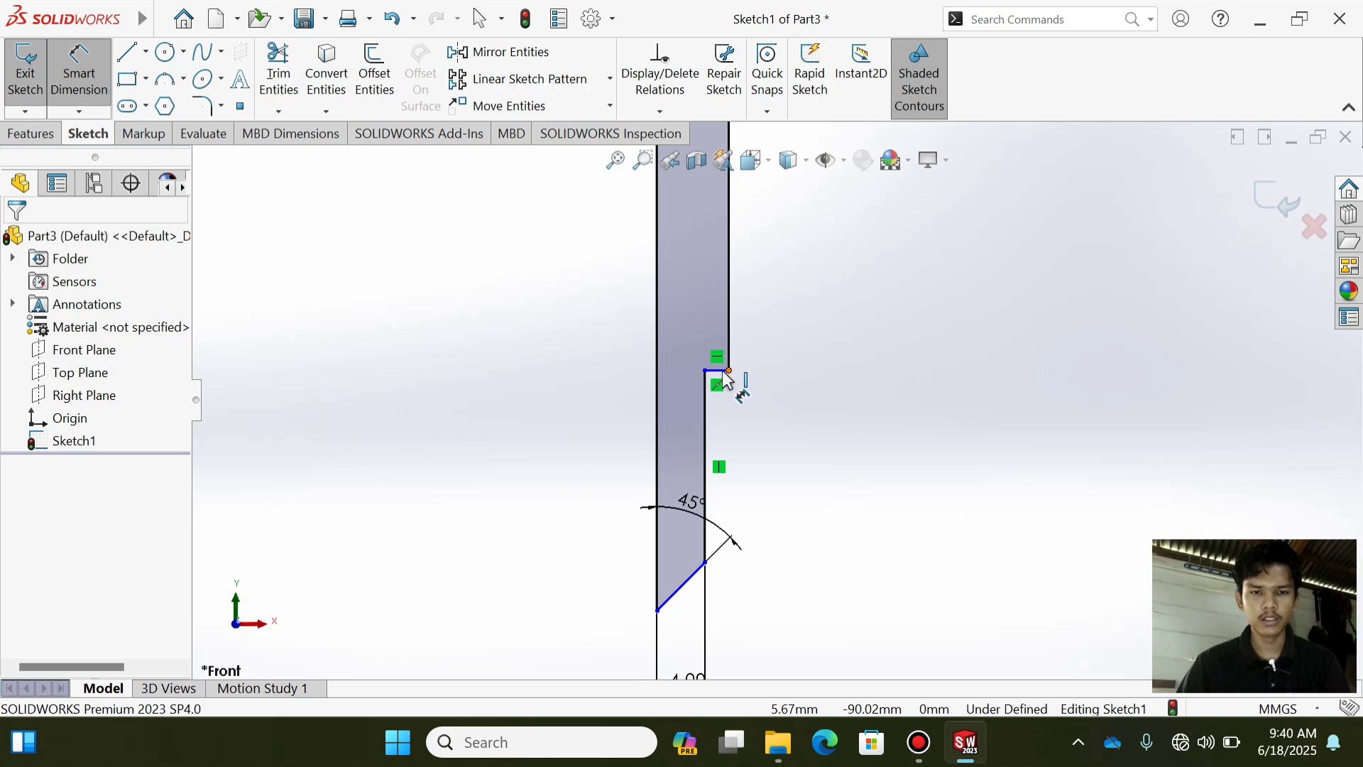
{"action": "left_click", "coordinate": [728, 371]}
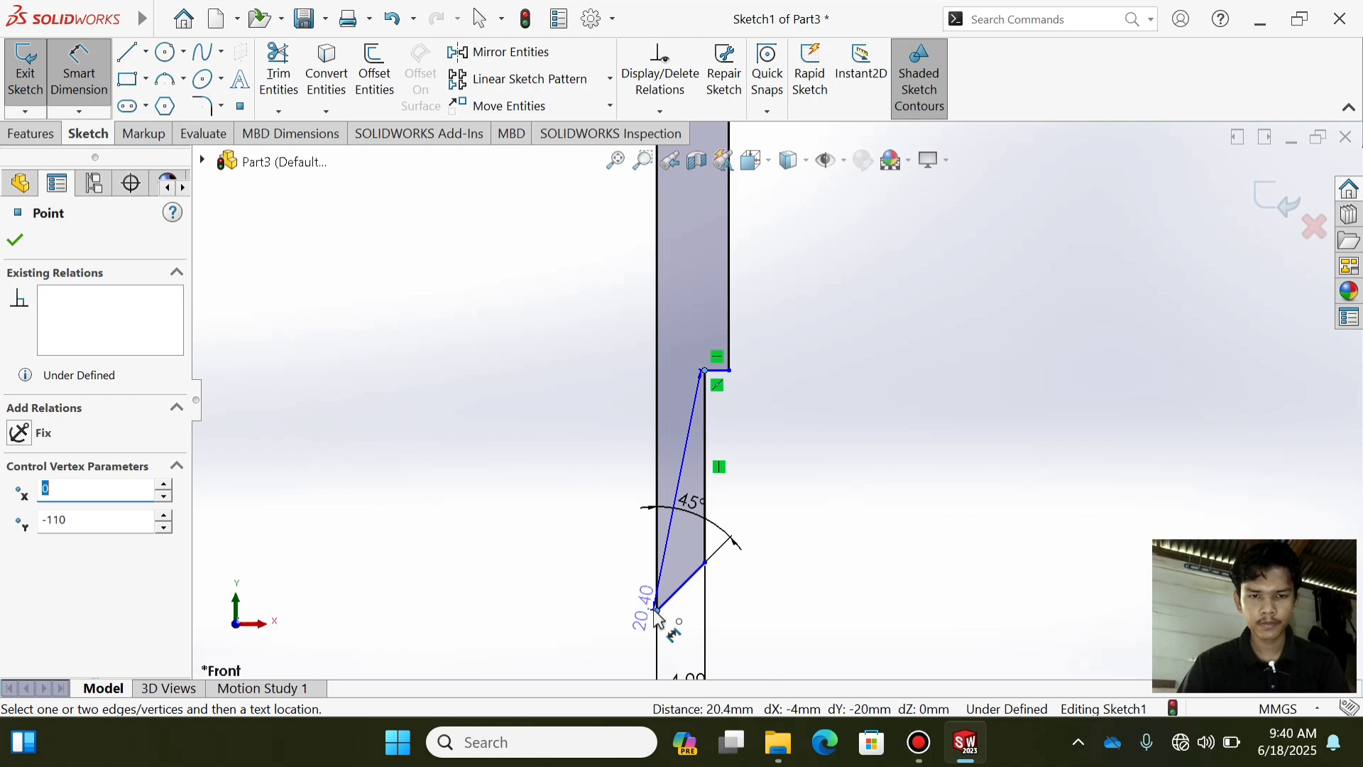
{"action": "left_click", "coordinate": [499, 490]}
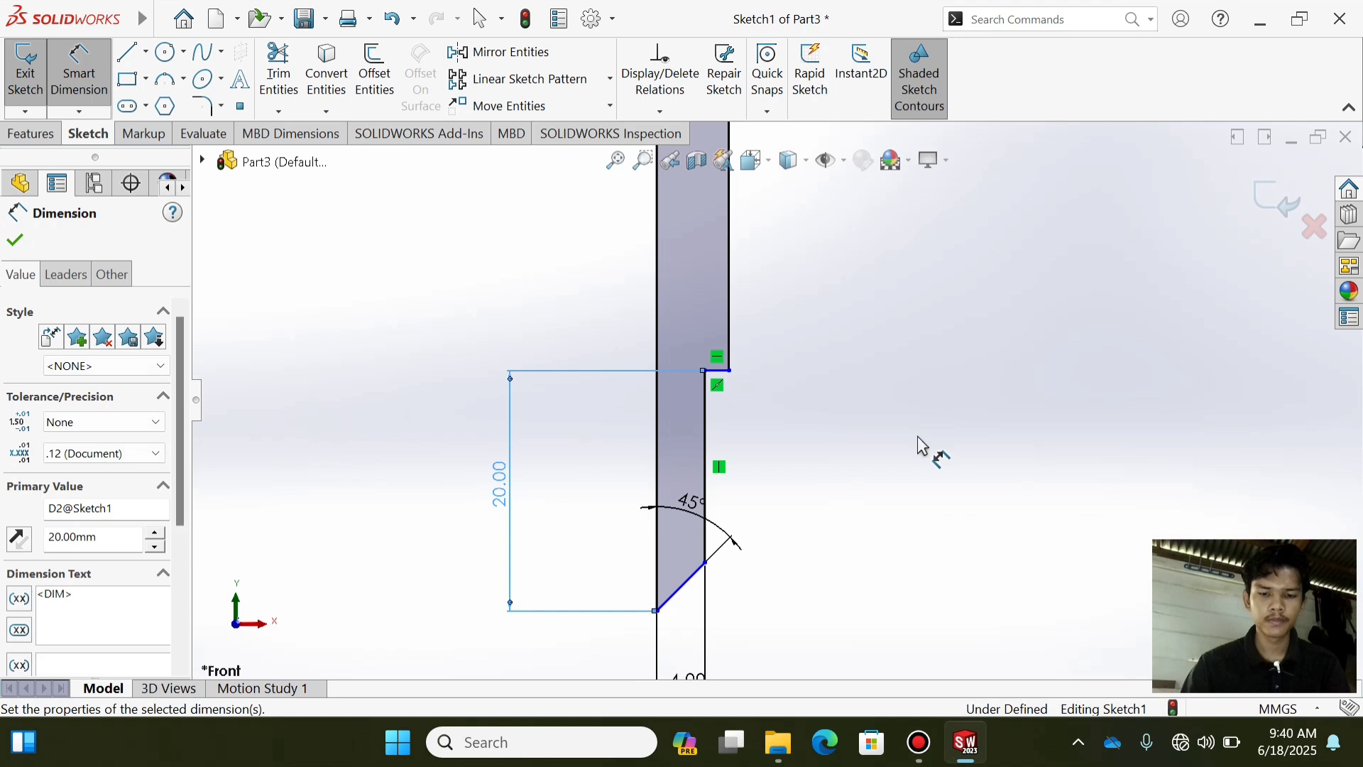
{"action": "key", "text": "Escape"}
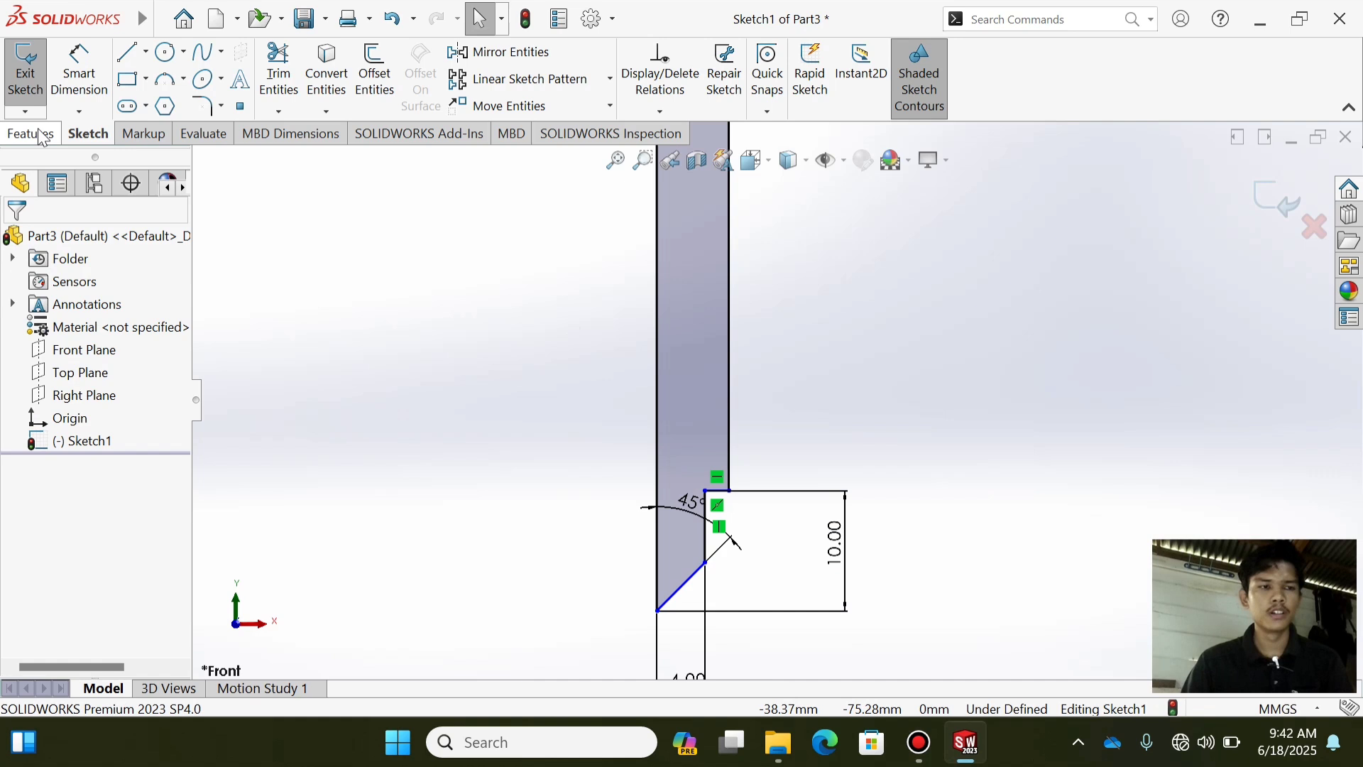
- Revolve the profile 360° about its long left edge to form the pointed shaft
{"action": "left_click", "coordinate": [32, 134]}
{"action": "left_click", "coordinate": [96, 71]}
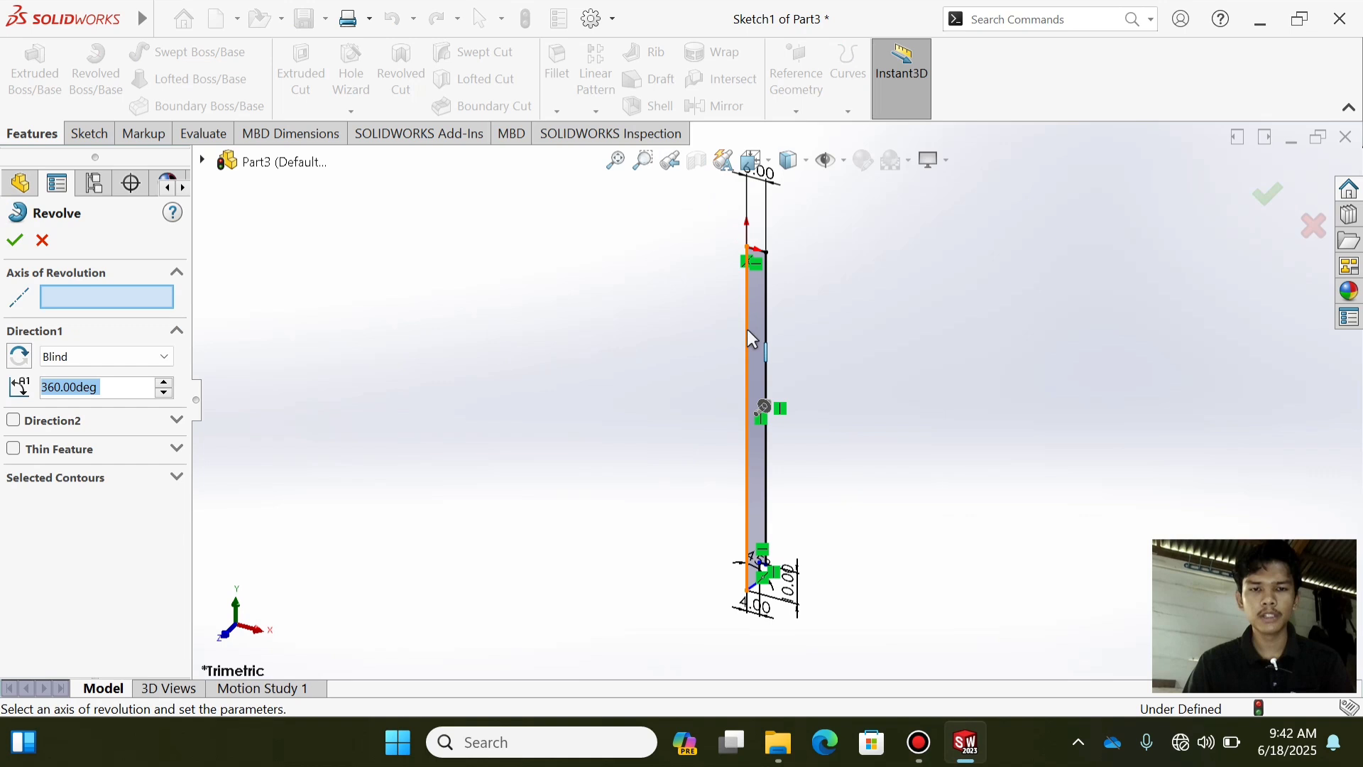
{"action": "left_click", "coordinate": [747, 330]}
{"action": "left_click", "coordinate": [15, 240]}
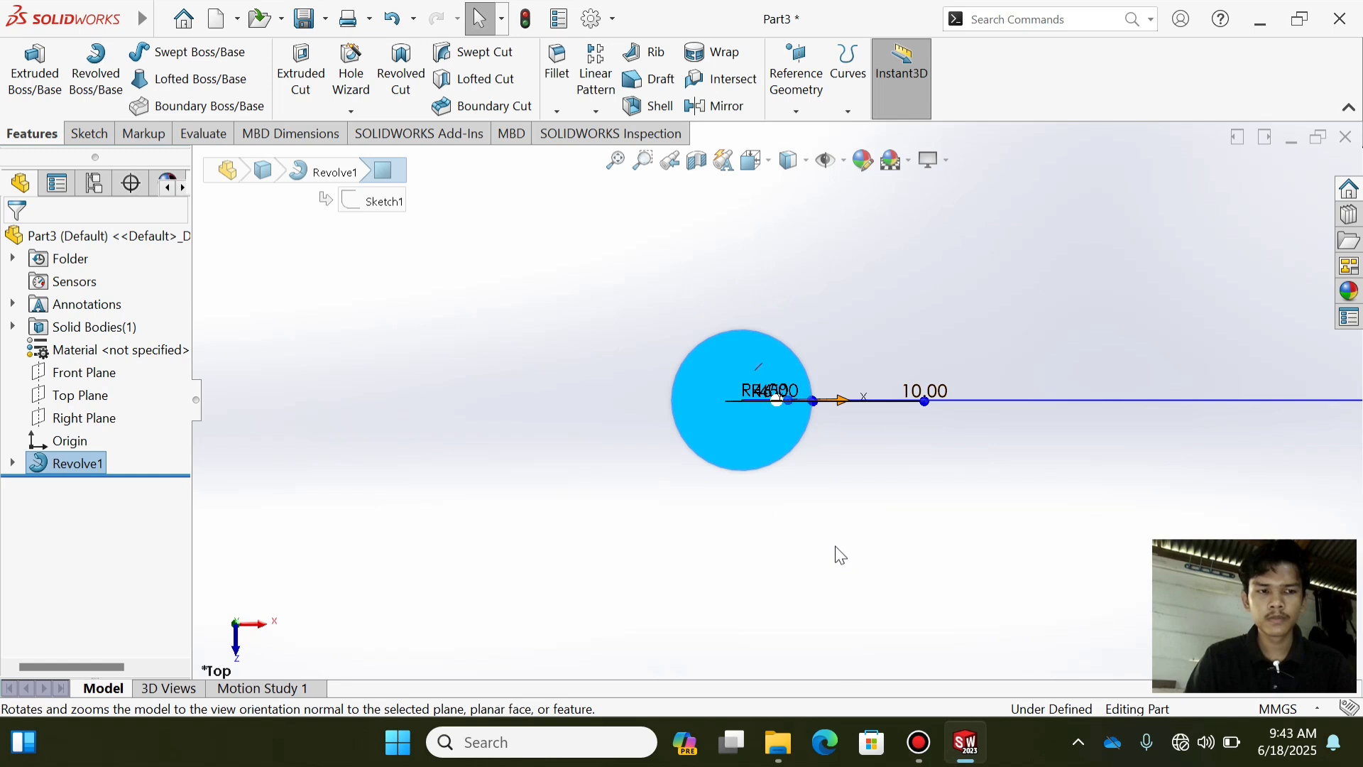
- On the shaft's top face, sketch a six-sided polygon centred on the origin with a horizontal side and a 17 mm inscribed circle
{"action": "left_click", "coordinate": [913, 372]}
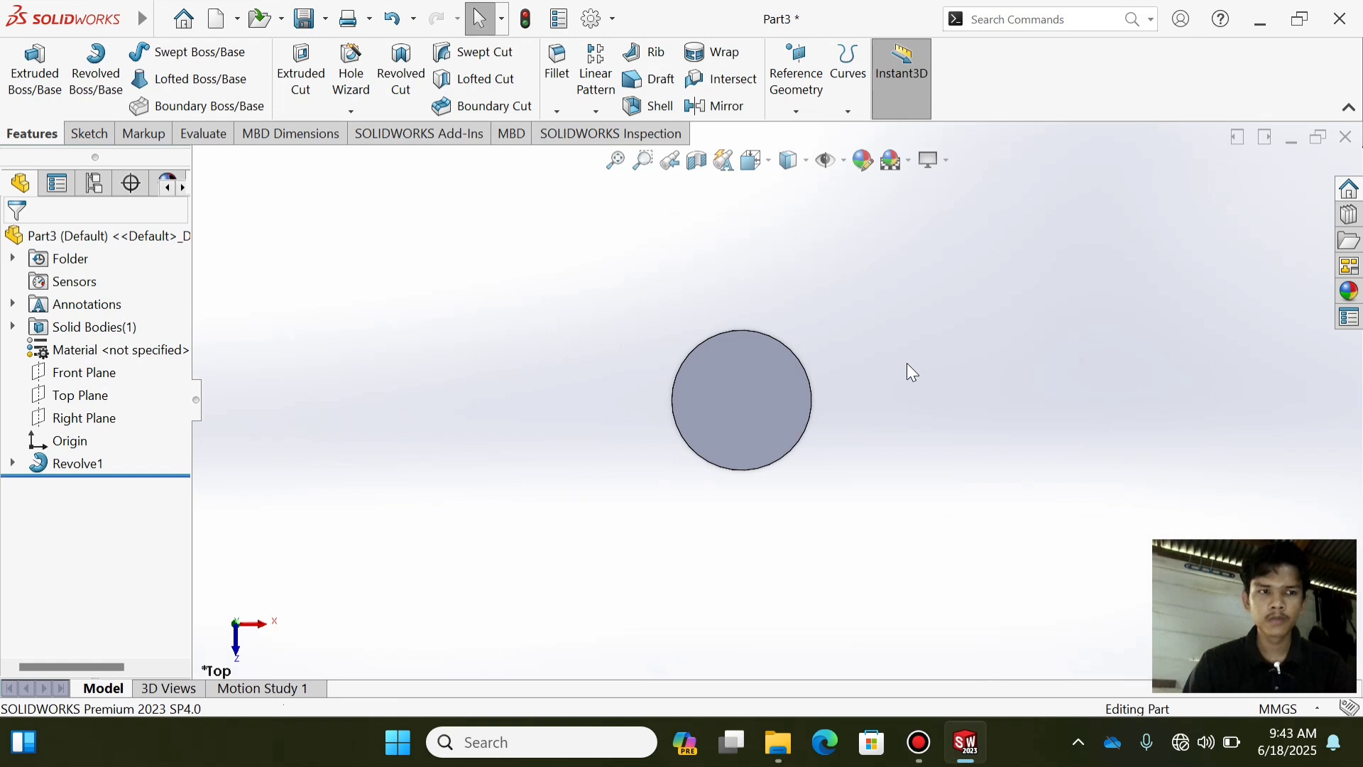
{"action": "key", "text": "l"}
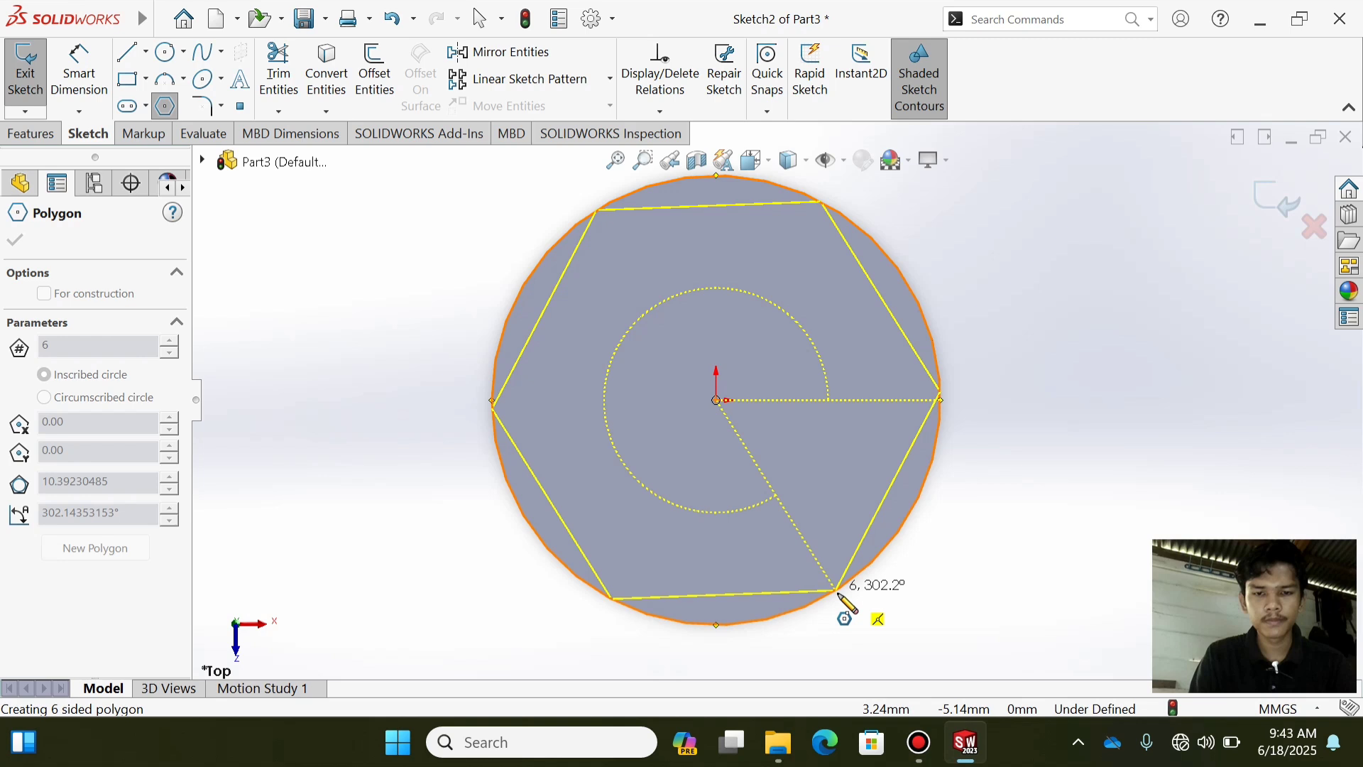
{"action": "left_click", "coordinate": [844, 604]}
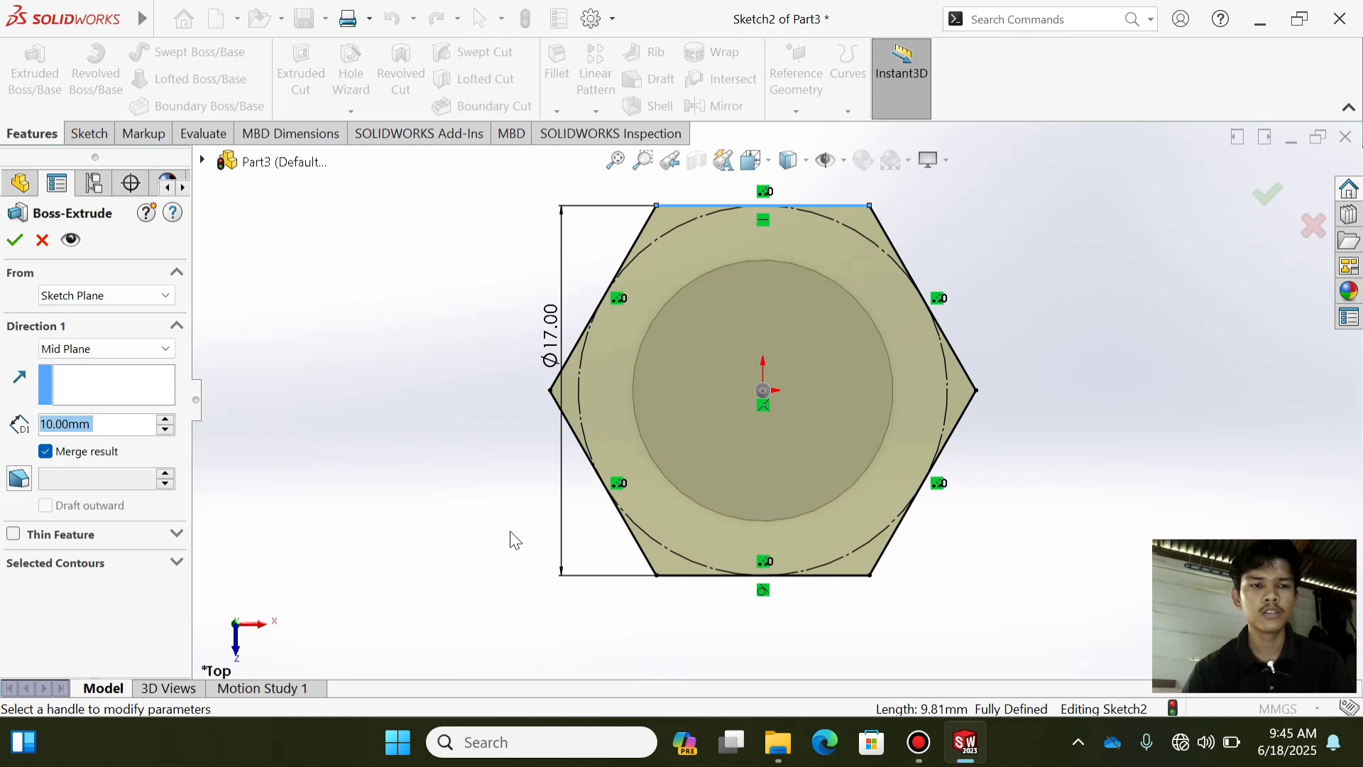
- Extrude the hexagon 25 mm upward from the shaft's top face to form the head
{"action": "type", "text": "25"}
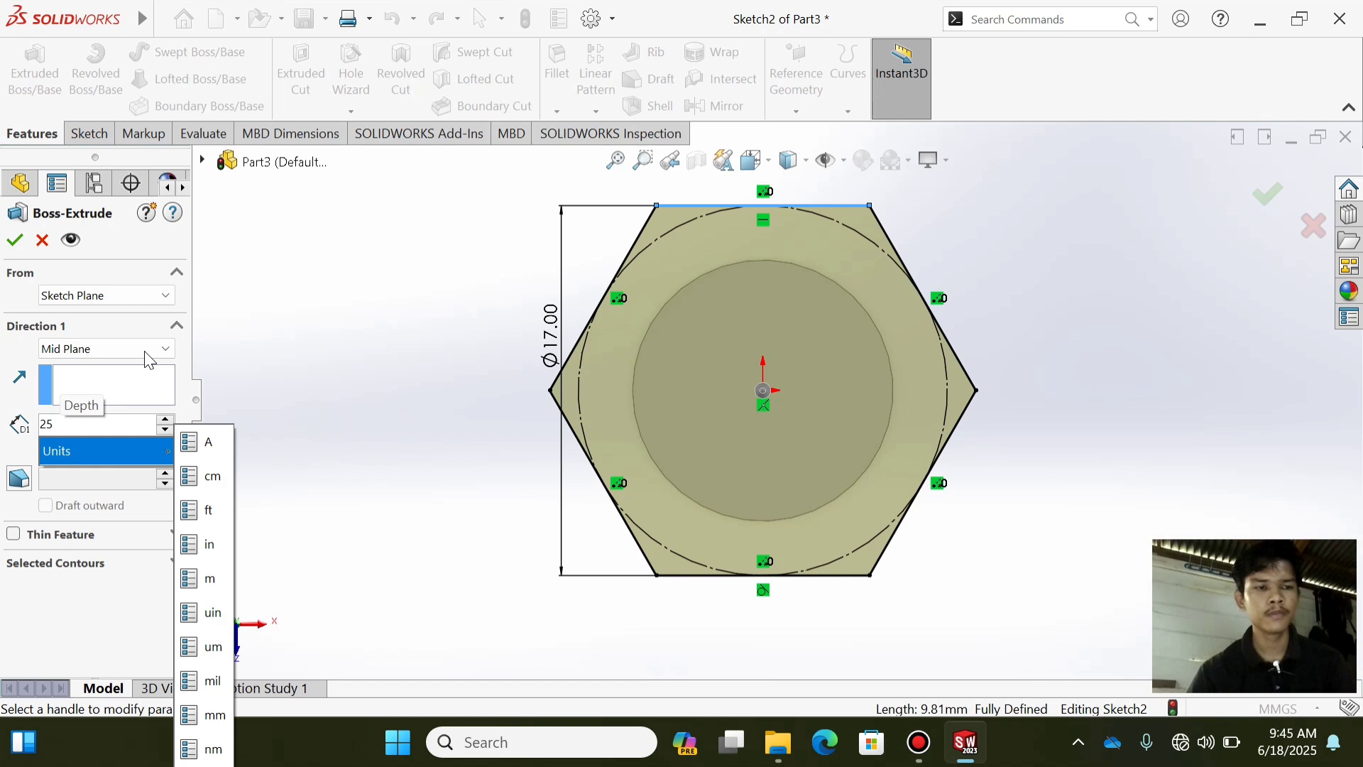
{"action": "key", "text": "Return"}
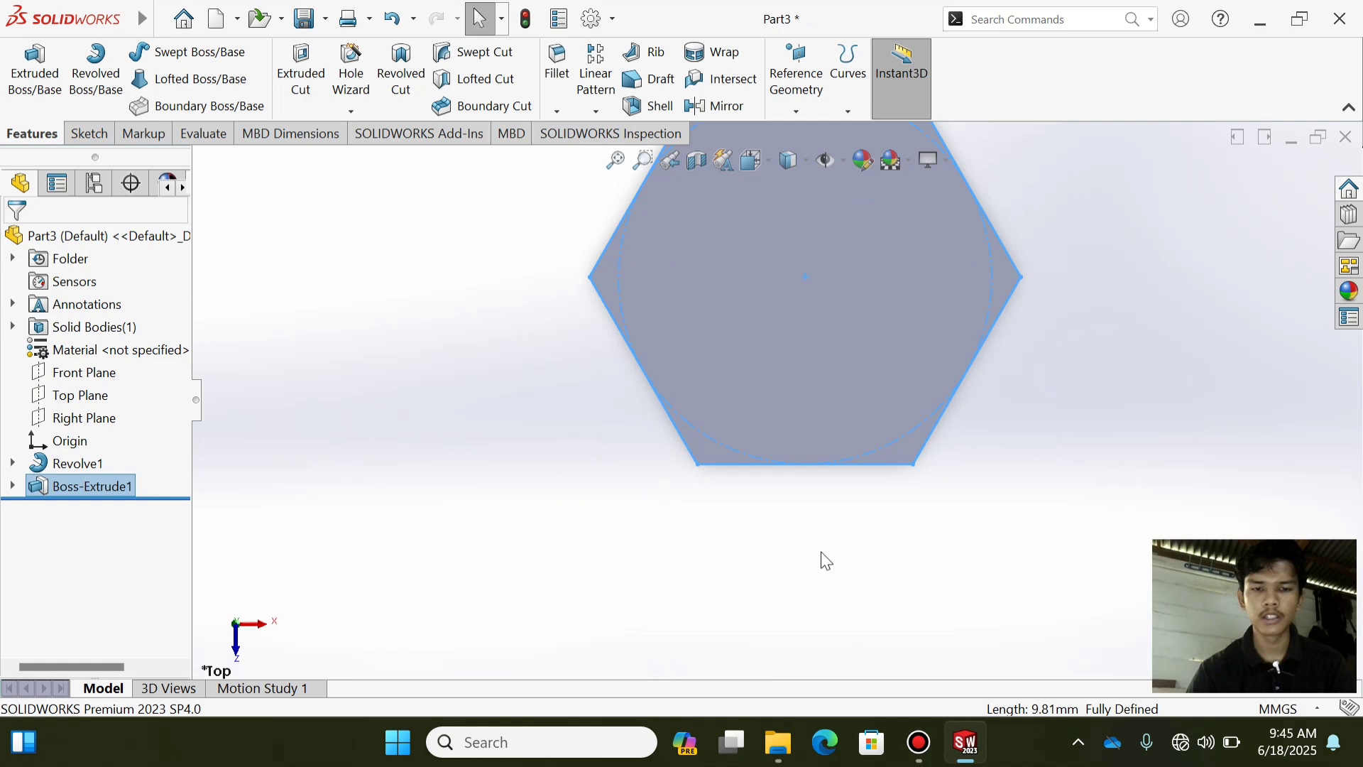
{"action": "middle_click_drag", "start_coordinate": [826, 561], "coordinate": [900, 366]}
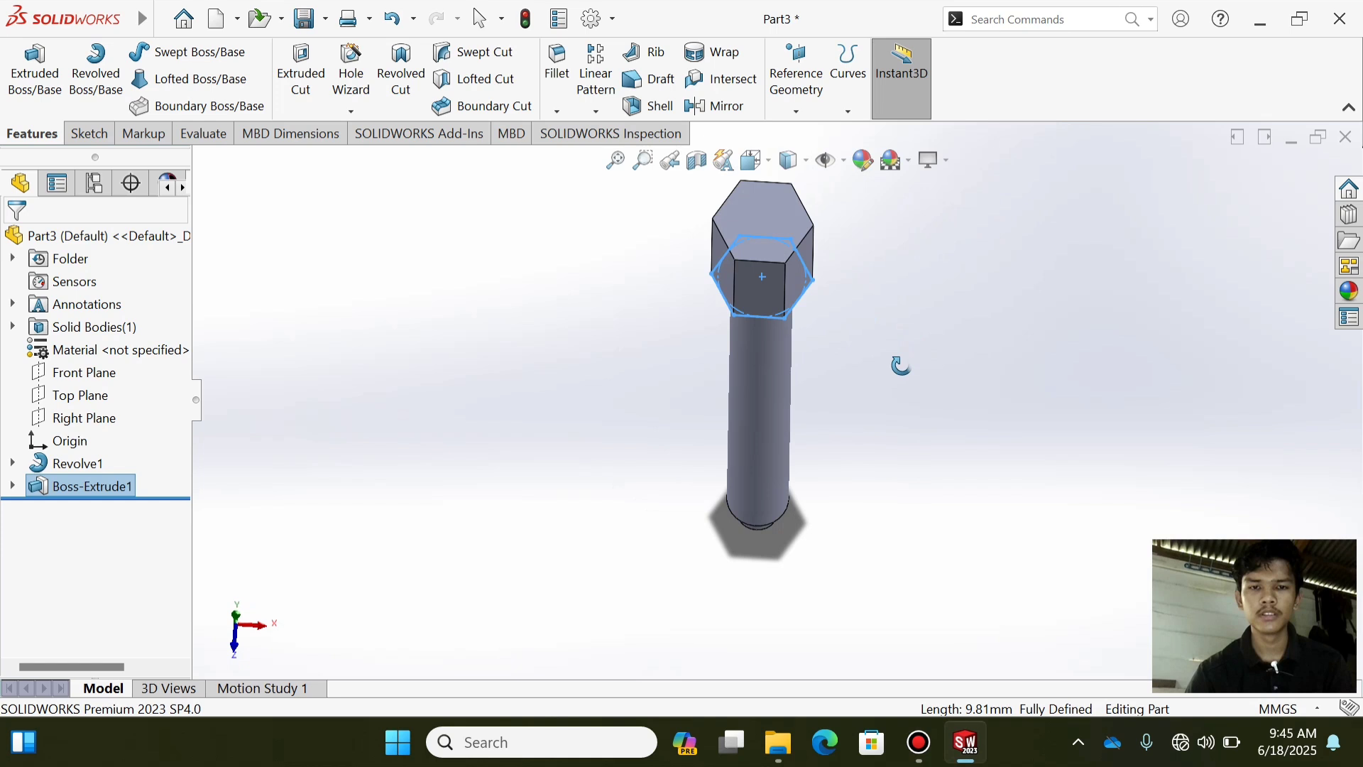
{"action": "key", "text": "ctrl+7"}
- On the Front Plane, sketch a closed triangle across the head's upper right corner, its lower point about 2.6 mm below the top edge
{"action": "left_click", "coordinate": [123, 371]}
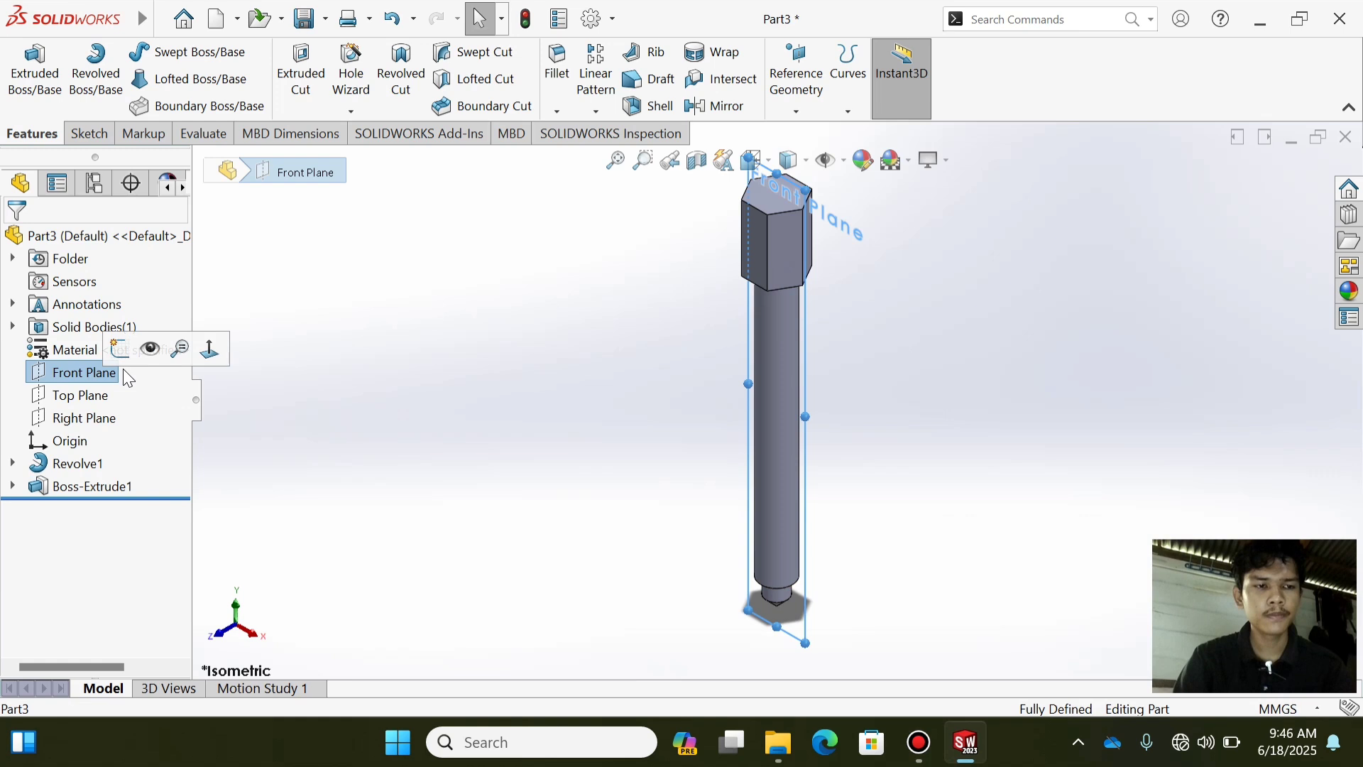
{"action": "left_click", "coordinate": [209, 349]}
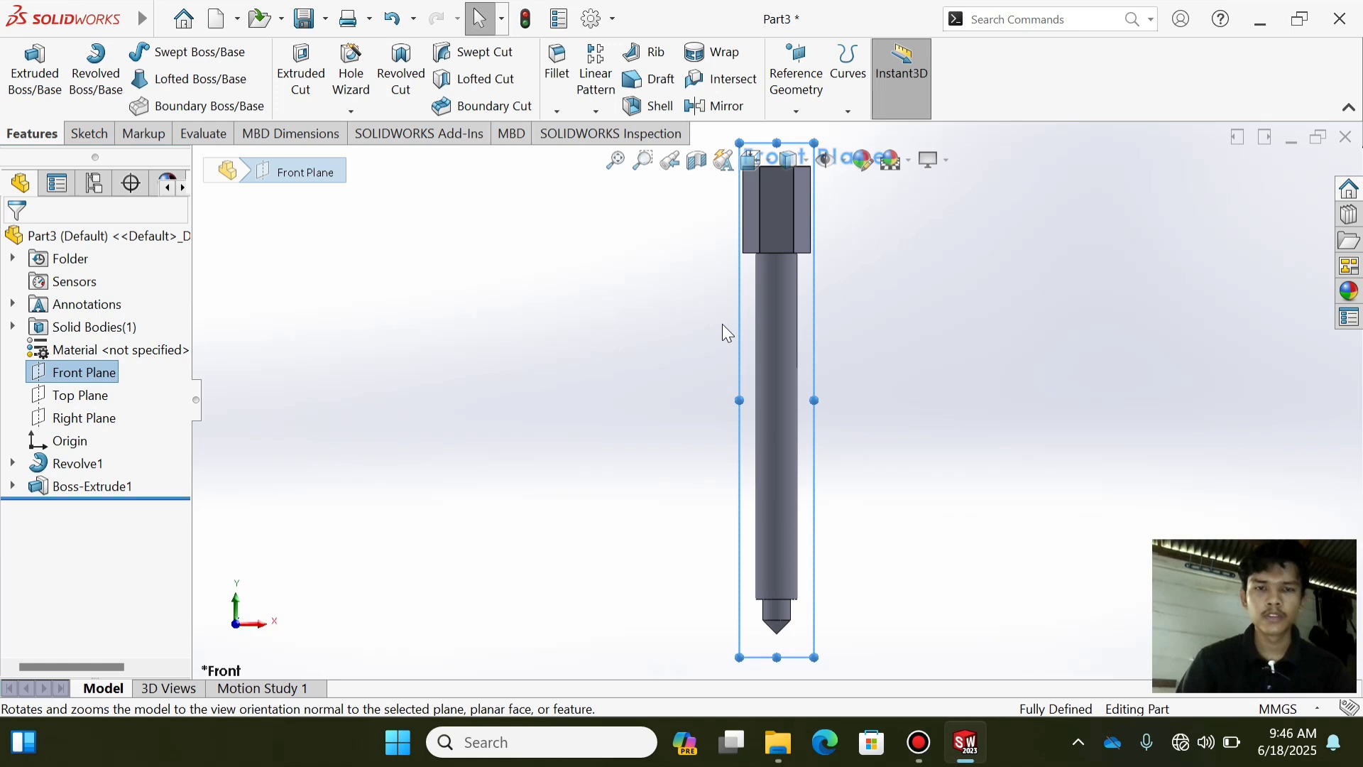
{"action": "scroll", "coordinate": [655, 283], "scroll_direction": "down", "scroll_amount": 5}
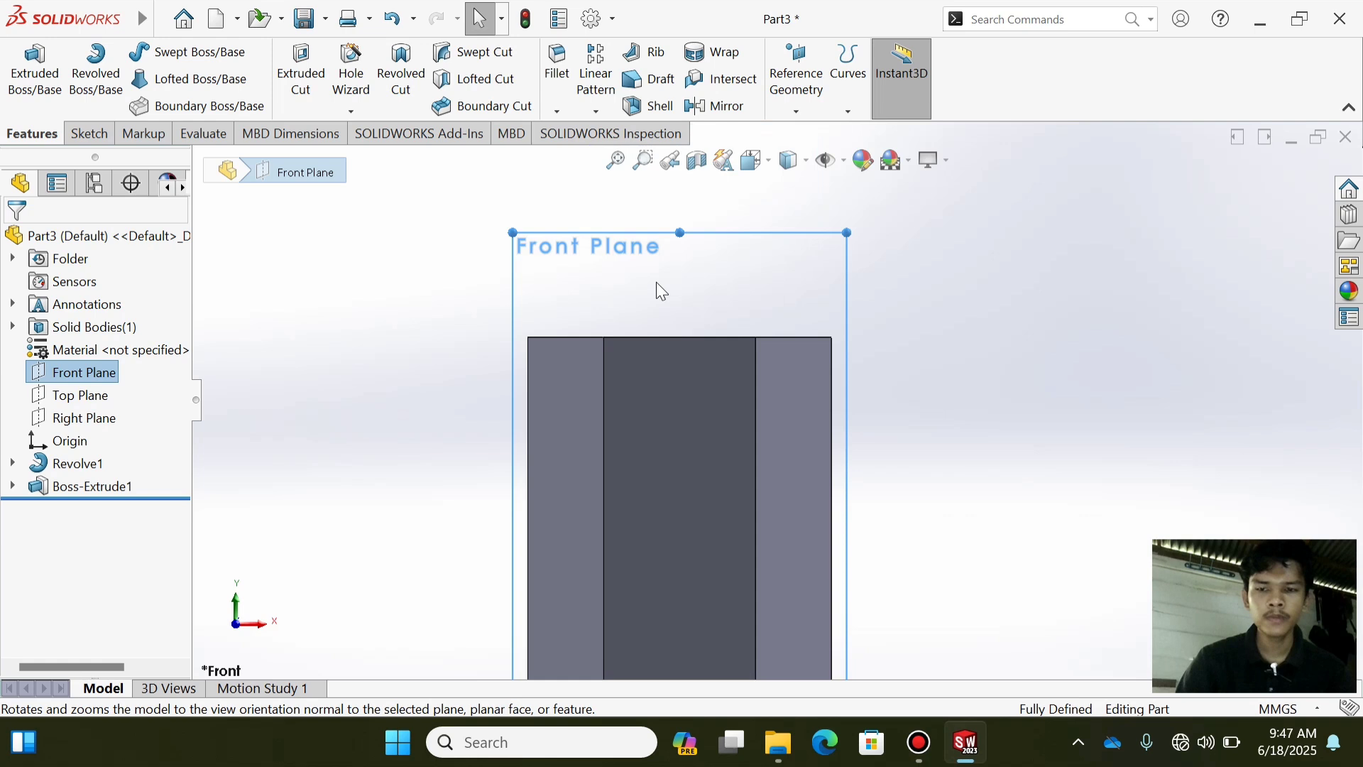
{"action": "key", "text": "l"}
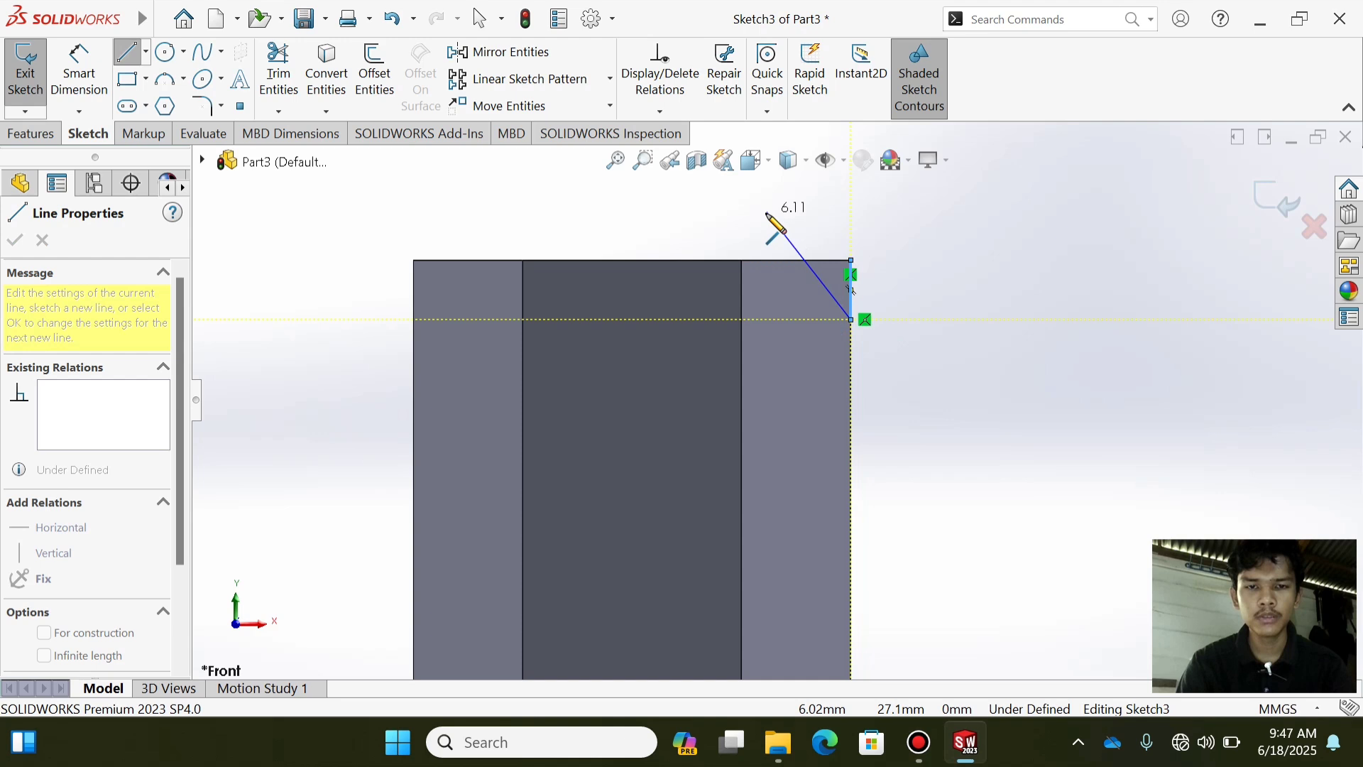
{"action": "left_click", "coordinate": [765, 212]}
{"action": "left_click", "coordinate": [852, 213]}
{"action": "left_click", "coordinate": [851, 261]}
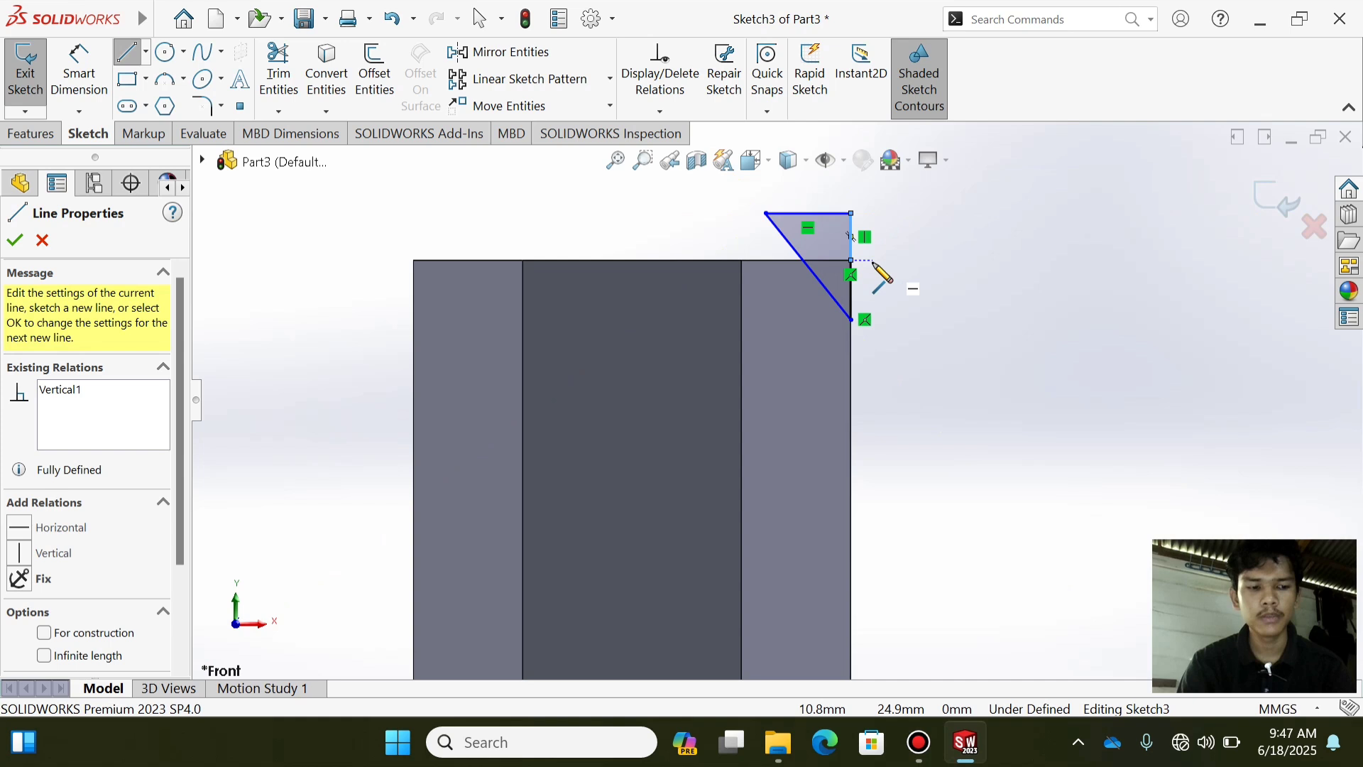
- Set the triangle's lower point 1 mm below the head's top edge and its sloping line at 30° to that edge
{"action": "left_click", "coordinate": [79, 71]}
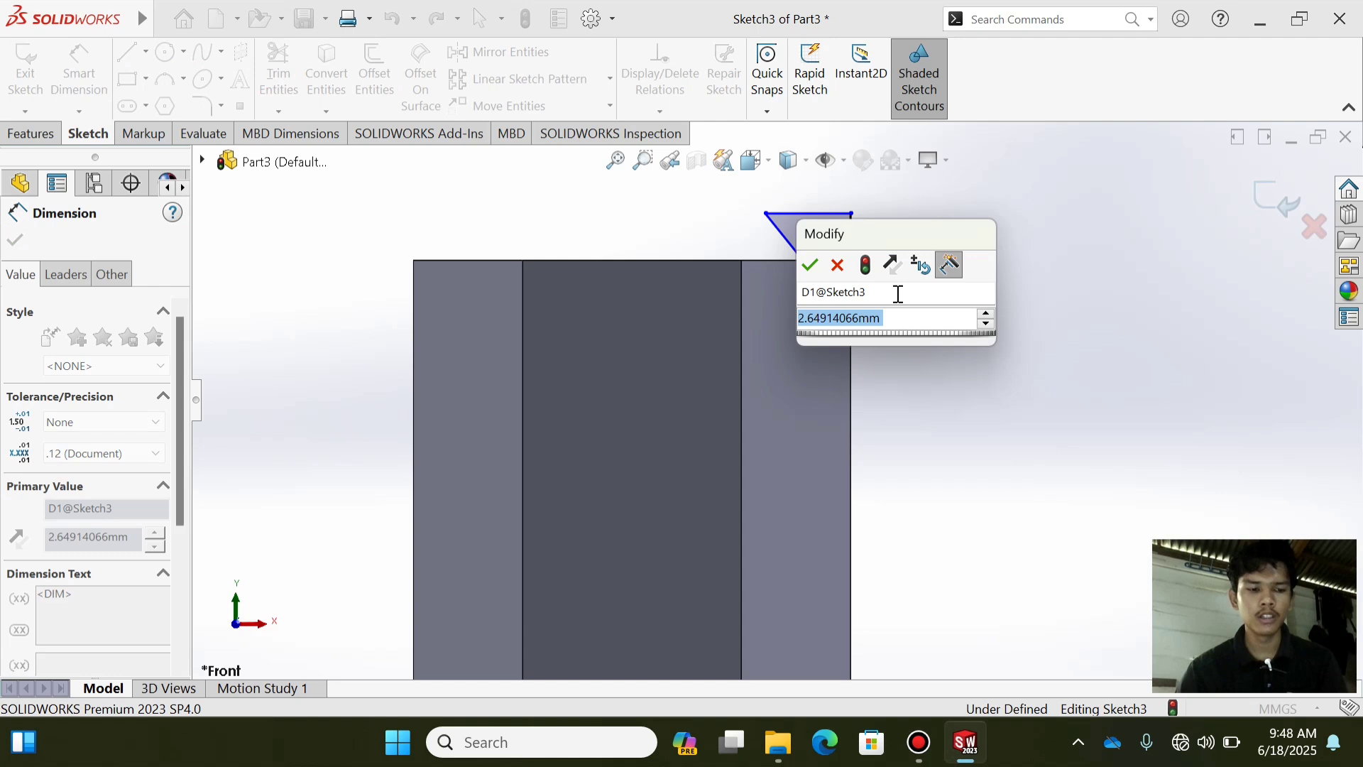
{"action": "type", "text": "1"}
{"action": "key", "text": "Return"}
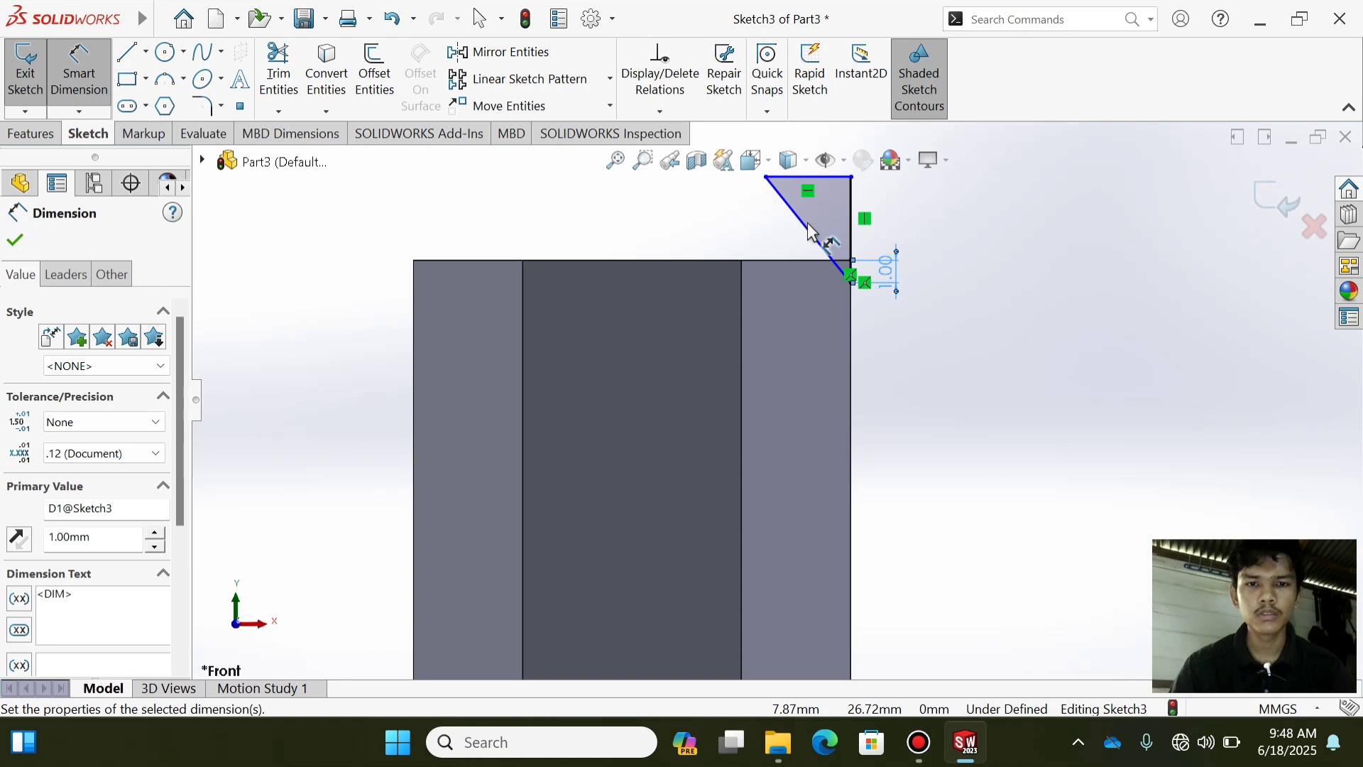
{"action": "left_click", "coordinate": [753, 222]}
{"action": "type", "text": "30"}
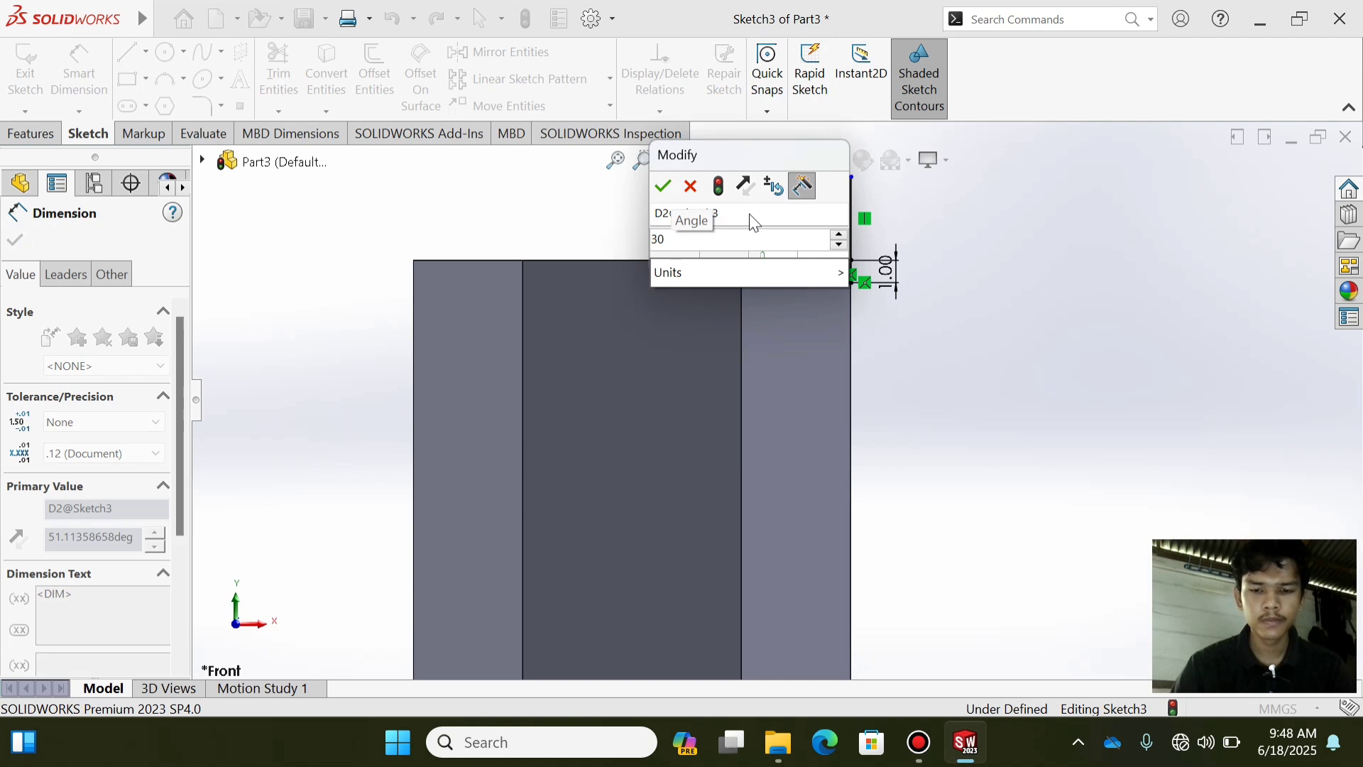
{"action": "key", "text": "Return"}
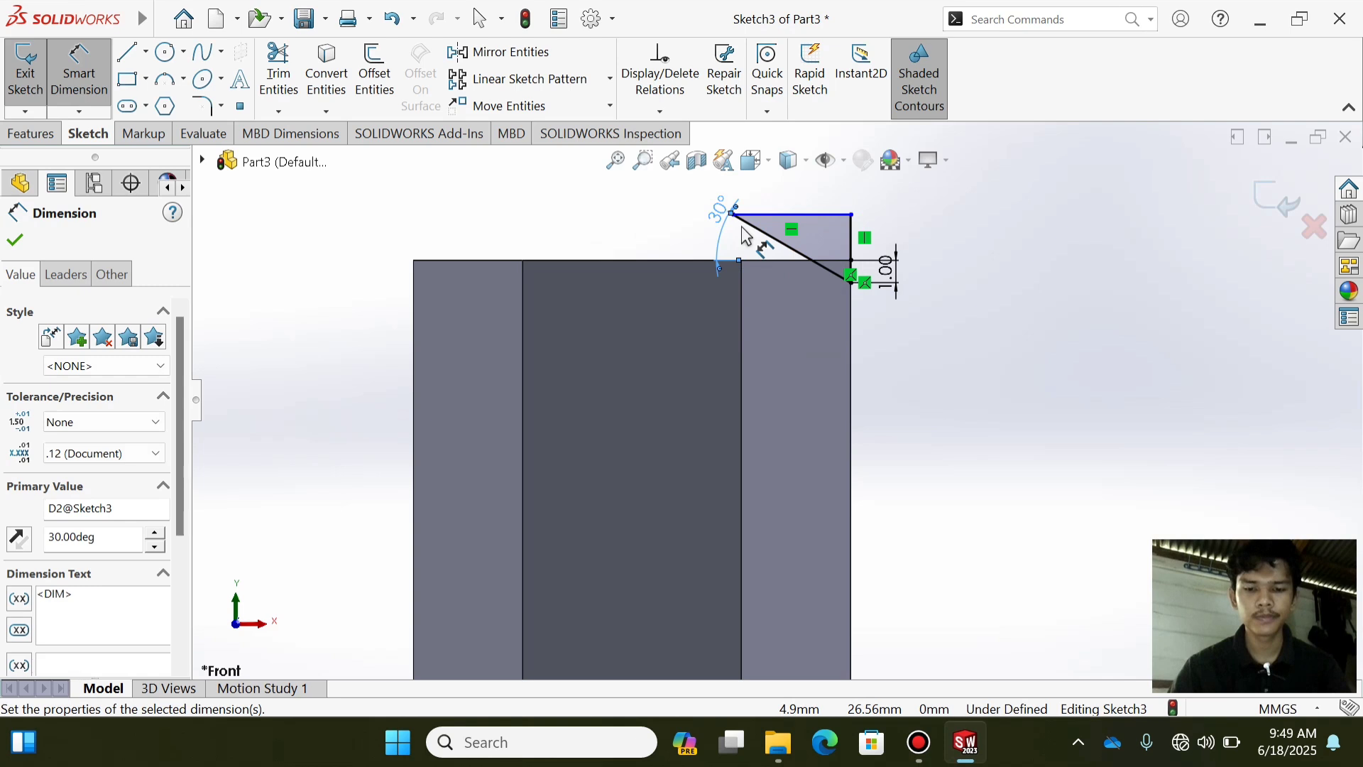
- Draw a vertical centerline up from the origin and revolve-cut the triangle 360° around it to chamfer the head
{"action": "key", "text": "l"}
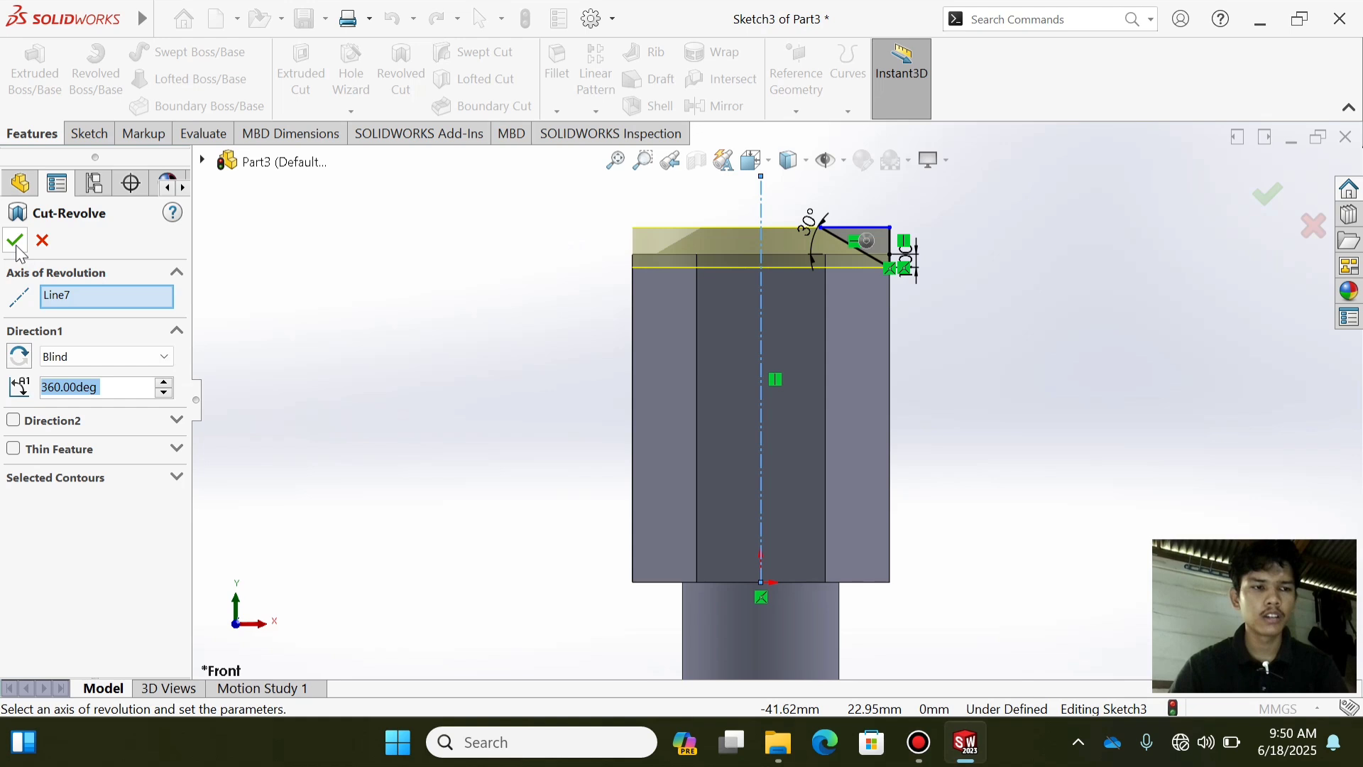
{"action": "left_click", "coordinate": [15, 241]}
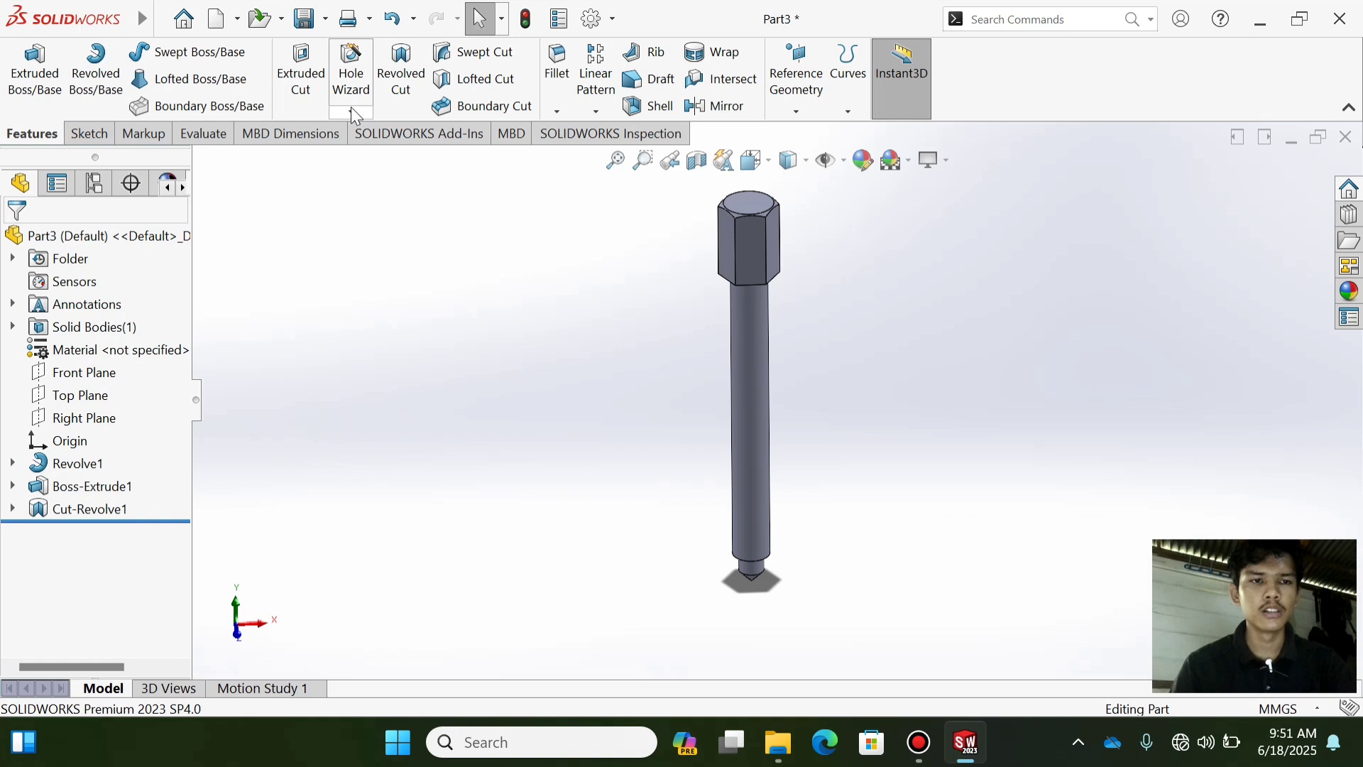
- Set up a Metric Tap thread on the shaft's lower shoulder edge, starting at the shoulder face, with a Blind depth of 100 mm
{"action": "left_click", "coordinate": [350, 108]}
{"action": "left_click", "coordinate": [392, 189]}
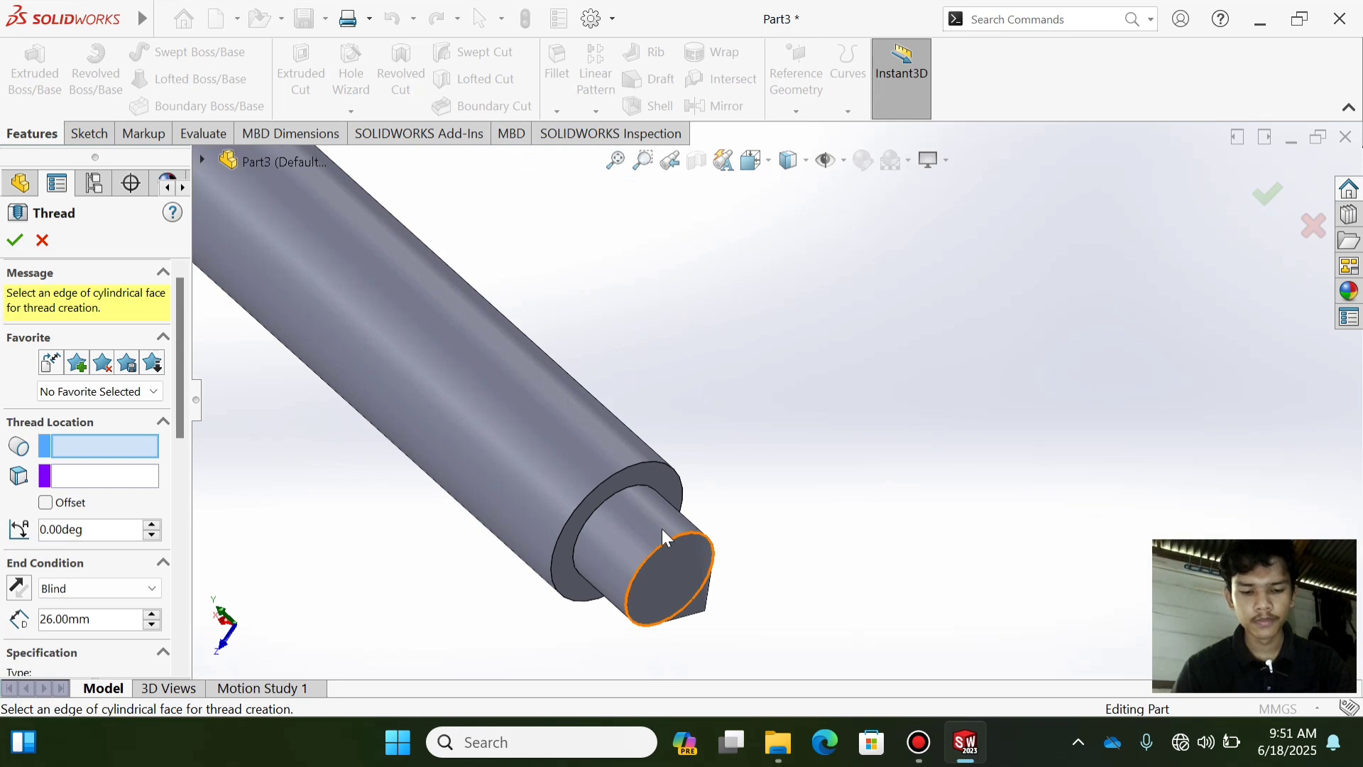
{"action": "left_click", "coordinate": [663, 536]}
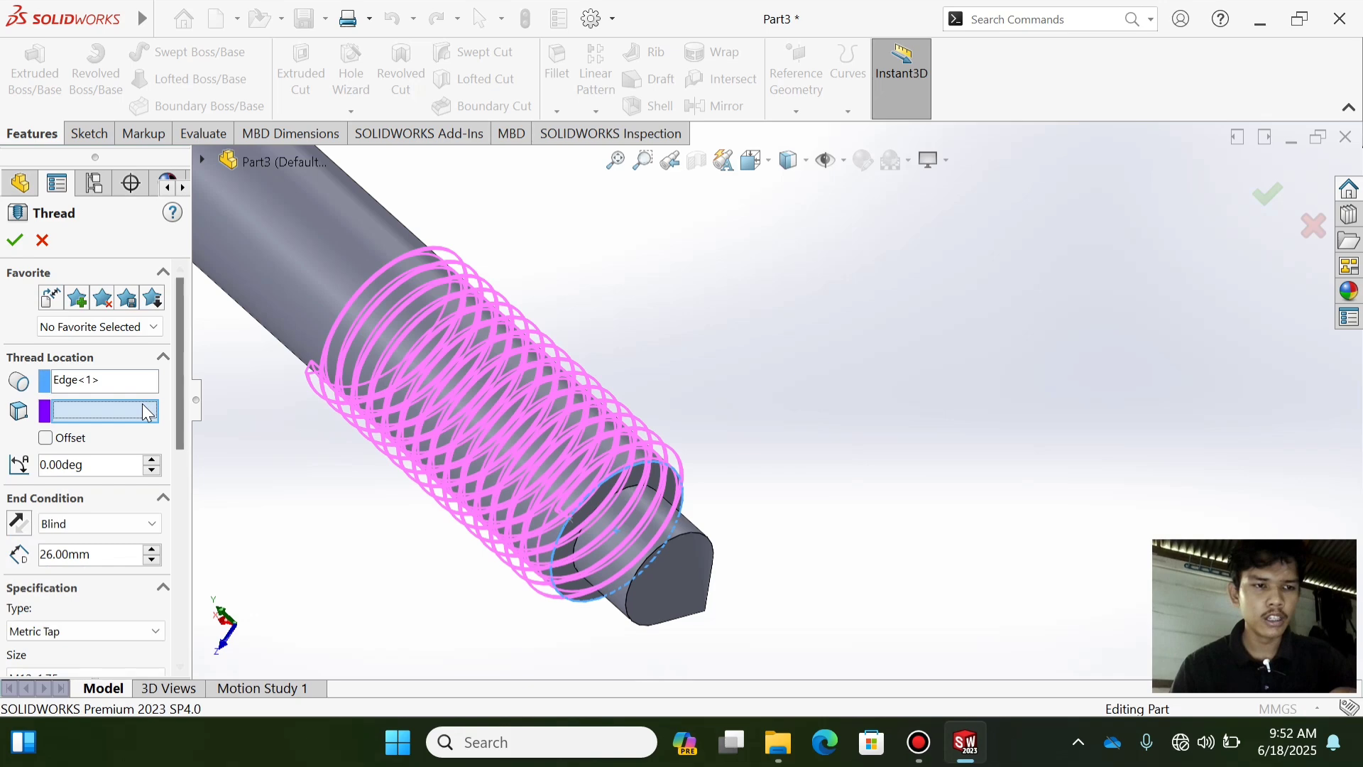
{"action": "scroll", "coordinate": [624, 468], "scroll_direction": "down", "scroll_amount": 4}
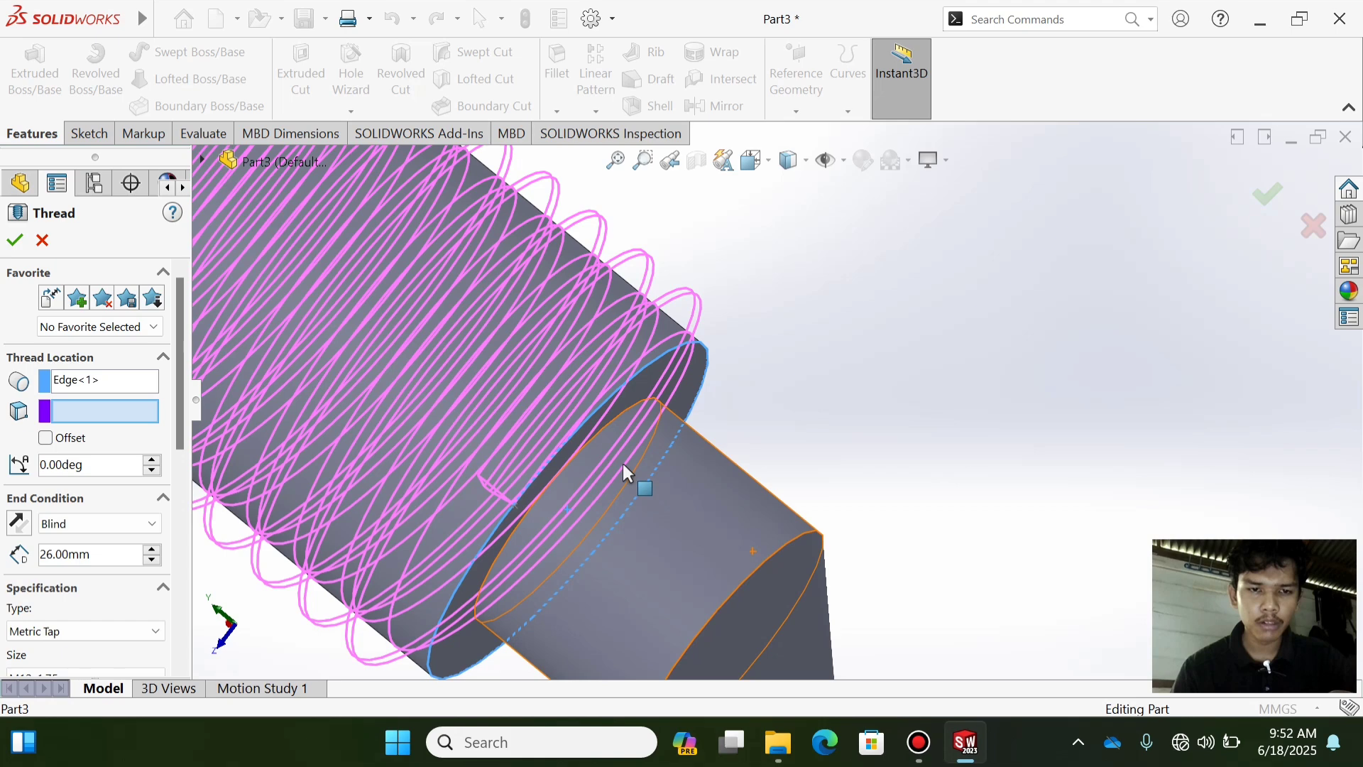
{"action": "middle_click_drag", "start_coordinate": [623, 466], "coordinate": [584, 556]}
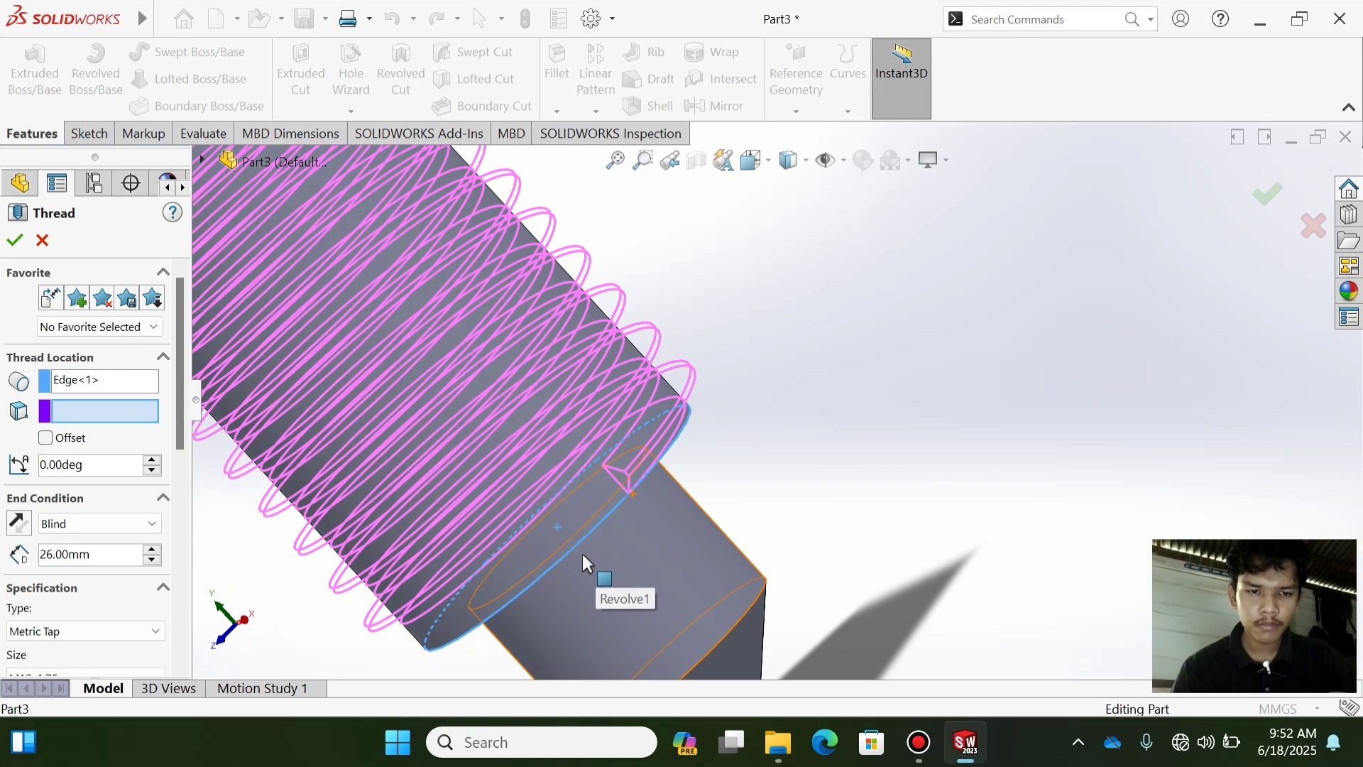
{"action": "scroll", "coordinate": [678, 519], "scroll_direction": "down", "scroll_amount": 5}
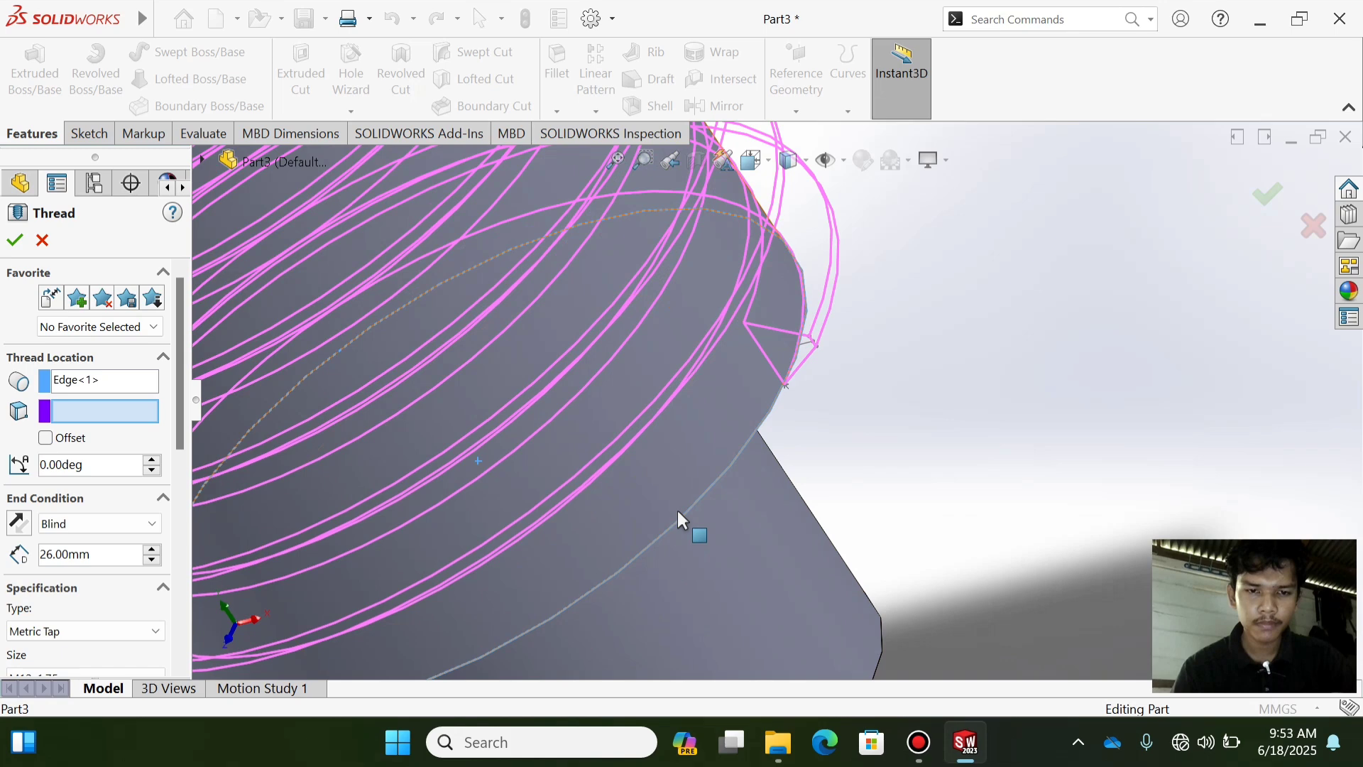
{"action": "middle_click_drag", "start_coordinate": [677, 510], "coordinate": [717, 511]}
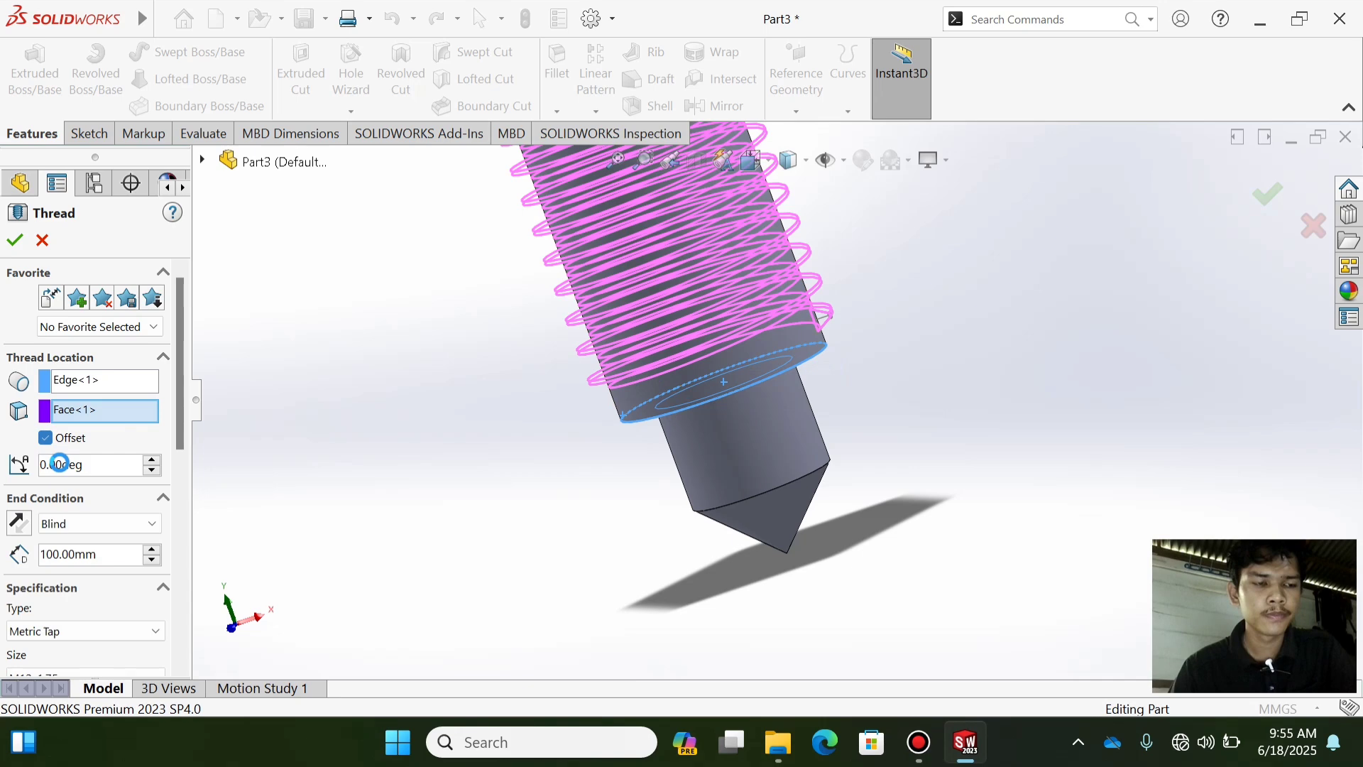
- Offset the thread start by 1.8 mm and reverse the offset direction so the thread begins beyond the shoulder face
{"action": "left_click", "coordinate": [62, 440]}
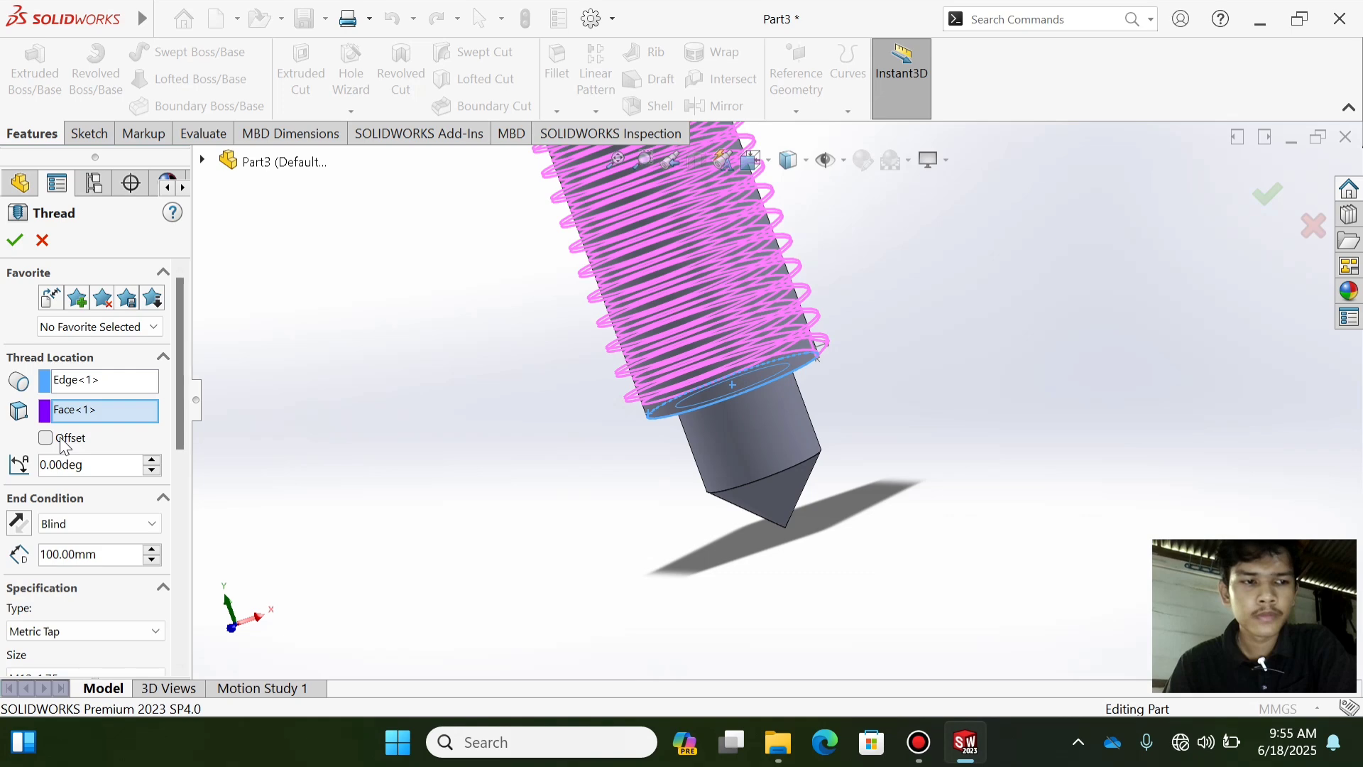
{"action": "left_click", "coordinate": [64, 439]}
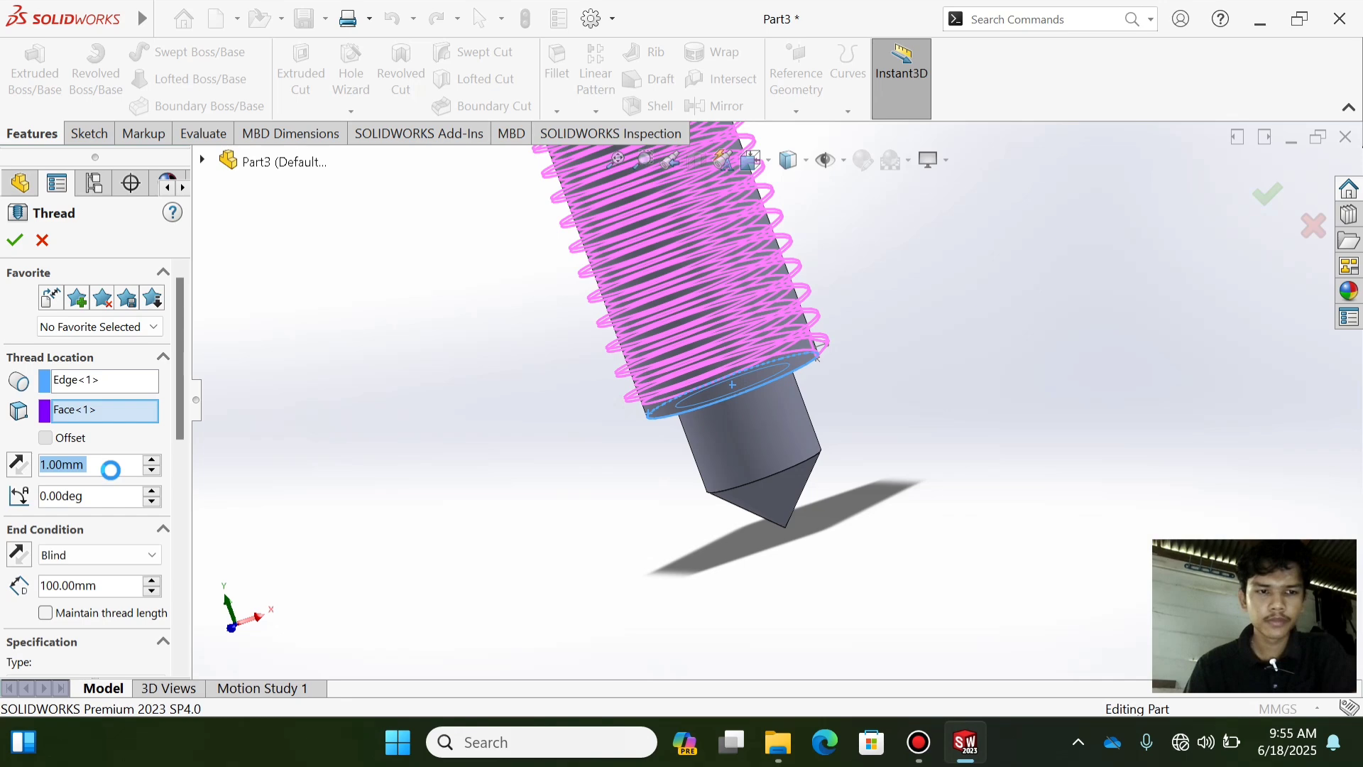
{"action": "key", "text": "BackSpace"}
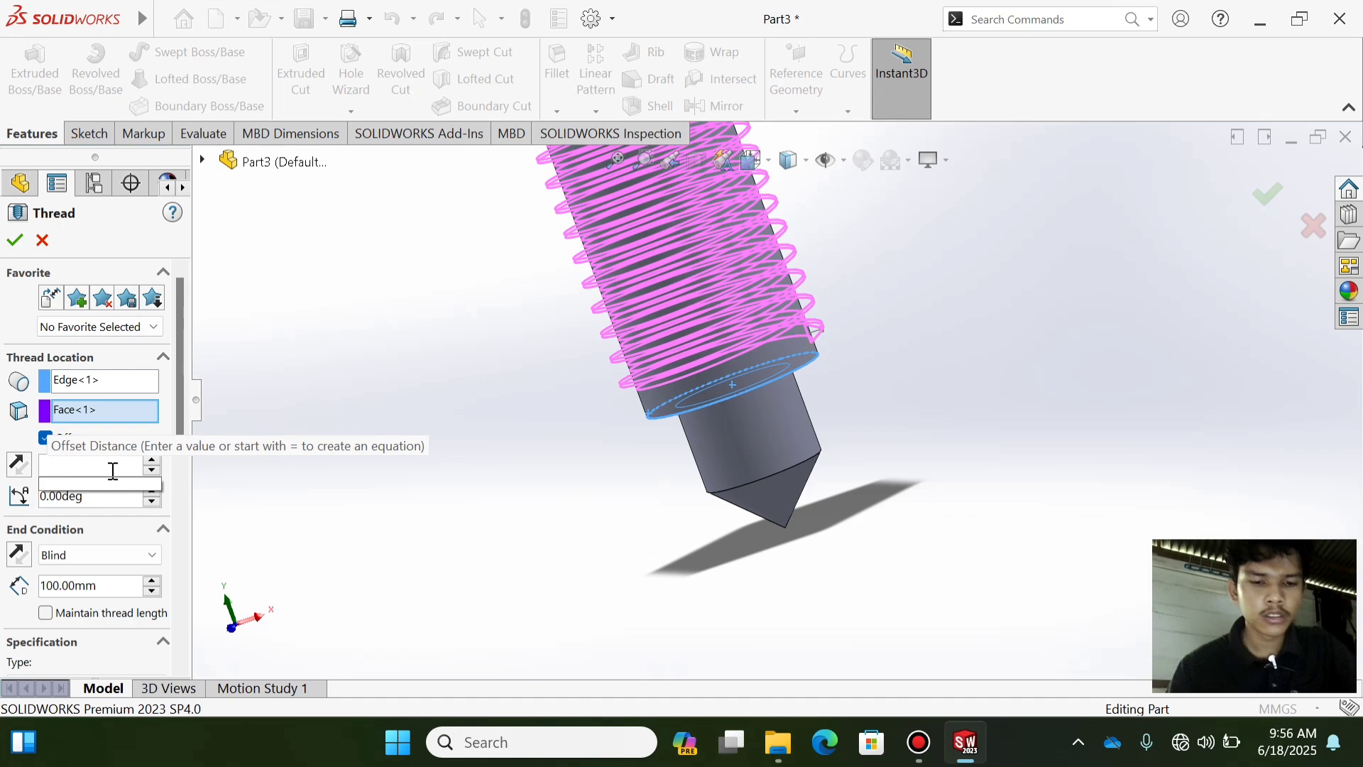
{"action": "type", "text": "1.8"}
{"action": "key", "text": "Return"}
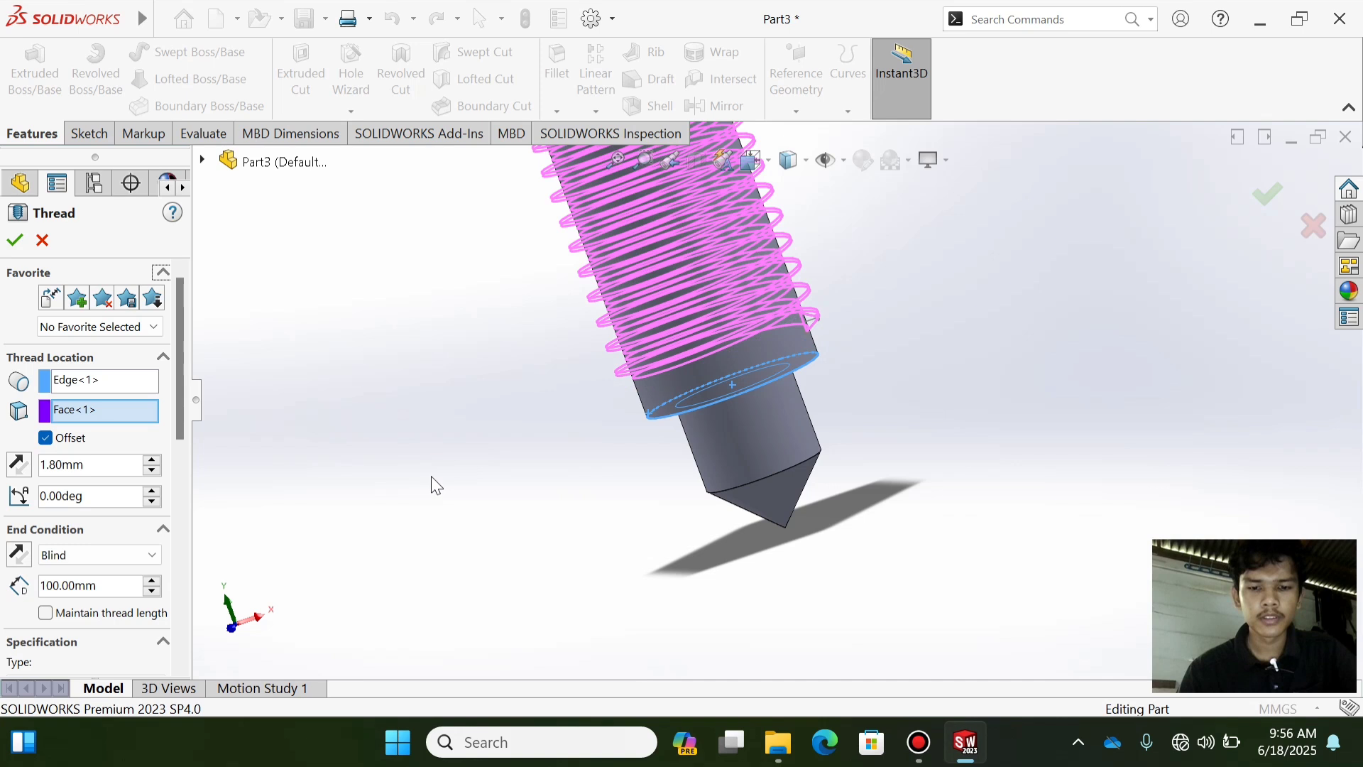
{"action": "left_click", "coordinate": [19, 464]}
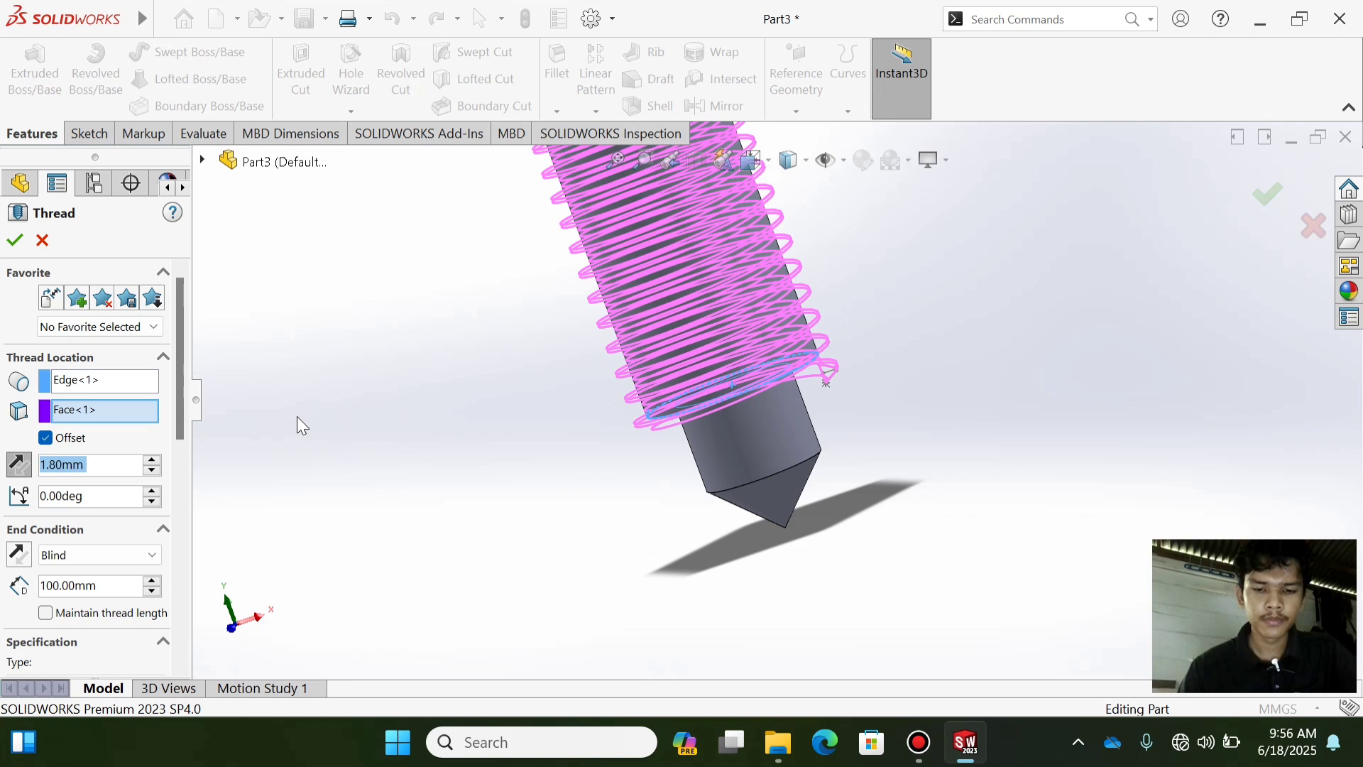
- Change the thread's specification type to Metric Die with size M12x1.75
{"action": "left_click", "coordinate": [85, 353]}
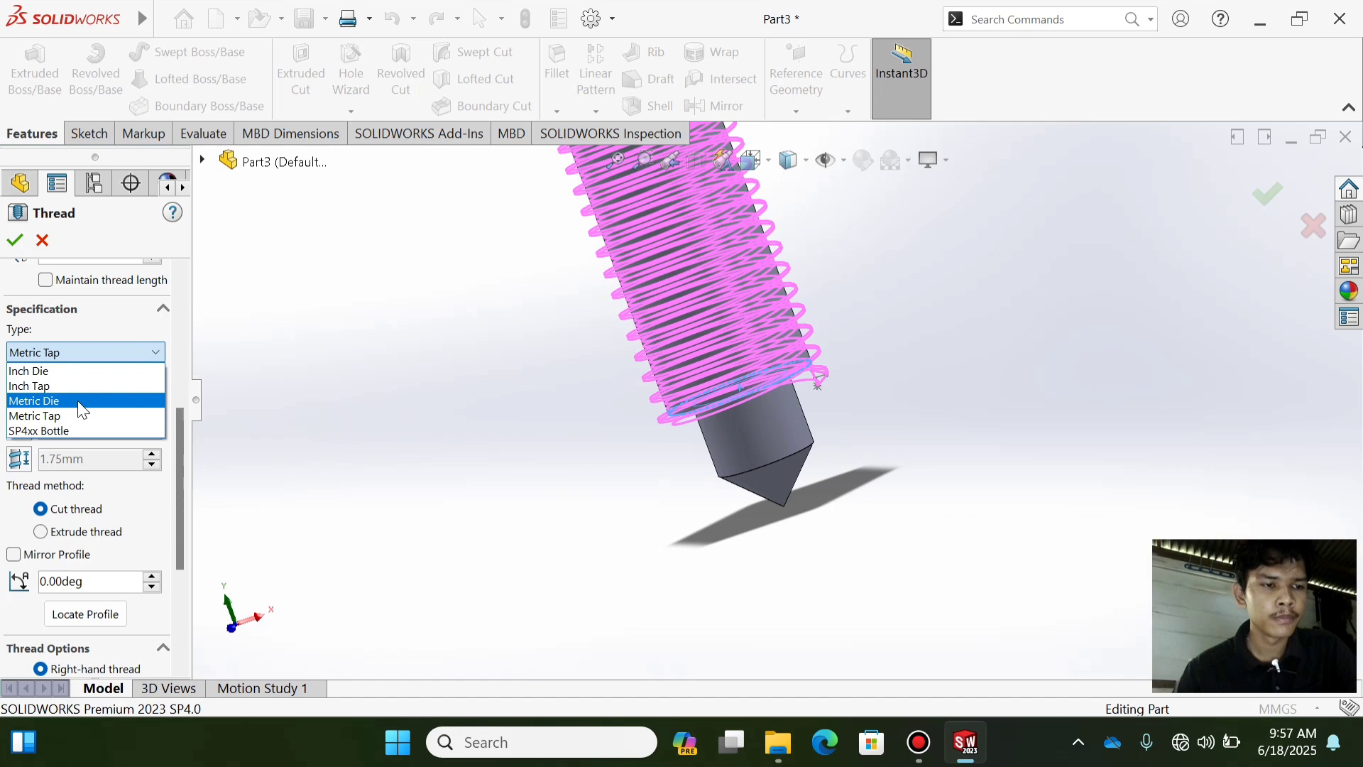
{"action": "left_click", "coordinate": [43, 402]}
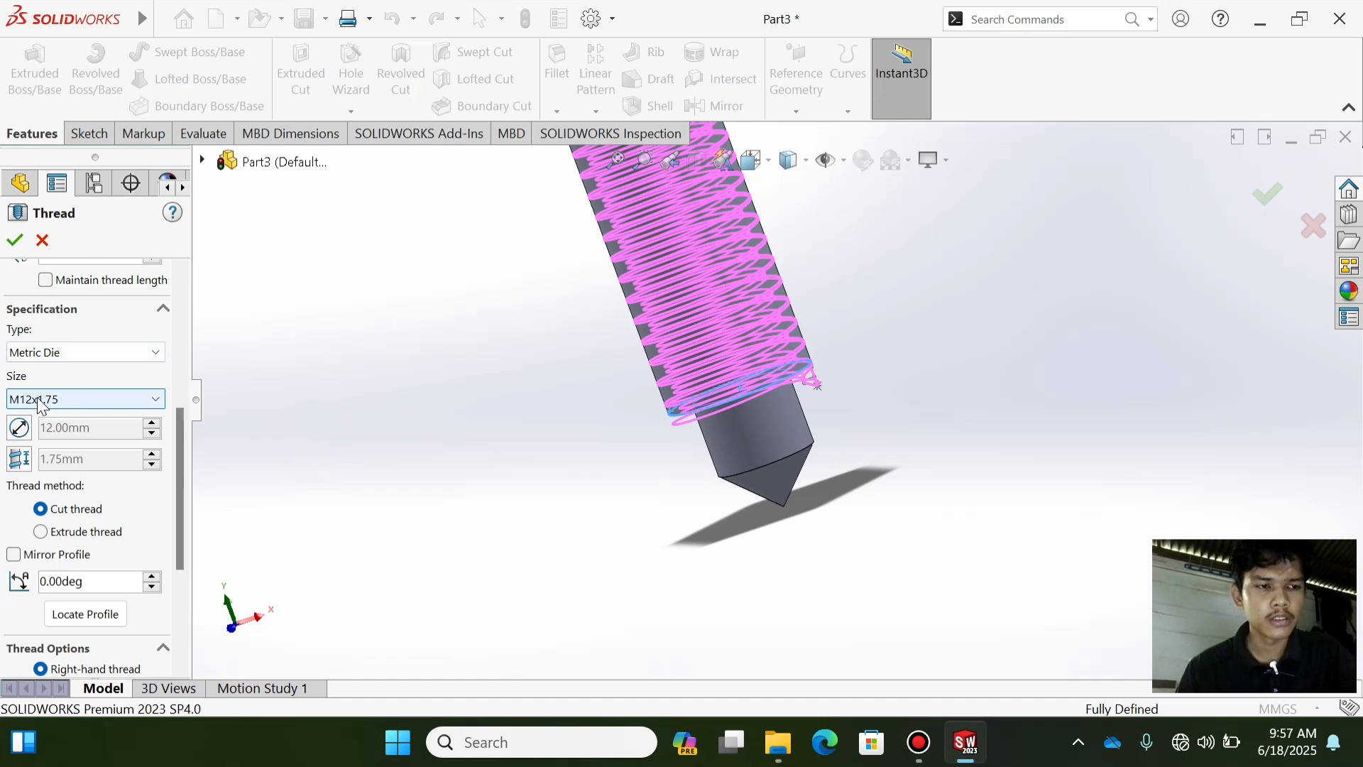
{"action": "scroll", "coordinate": [112, 512], "scroll_direction": "down", "scroll_amount": 3}
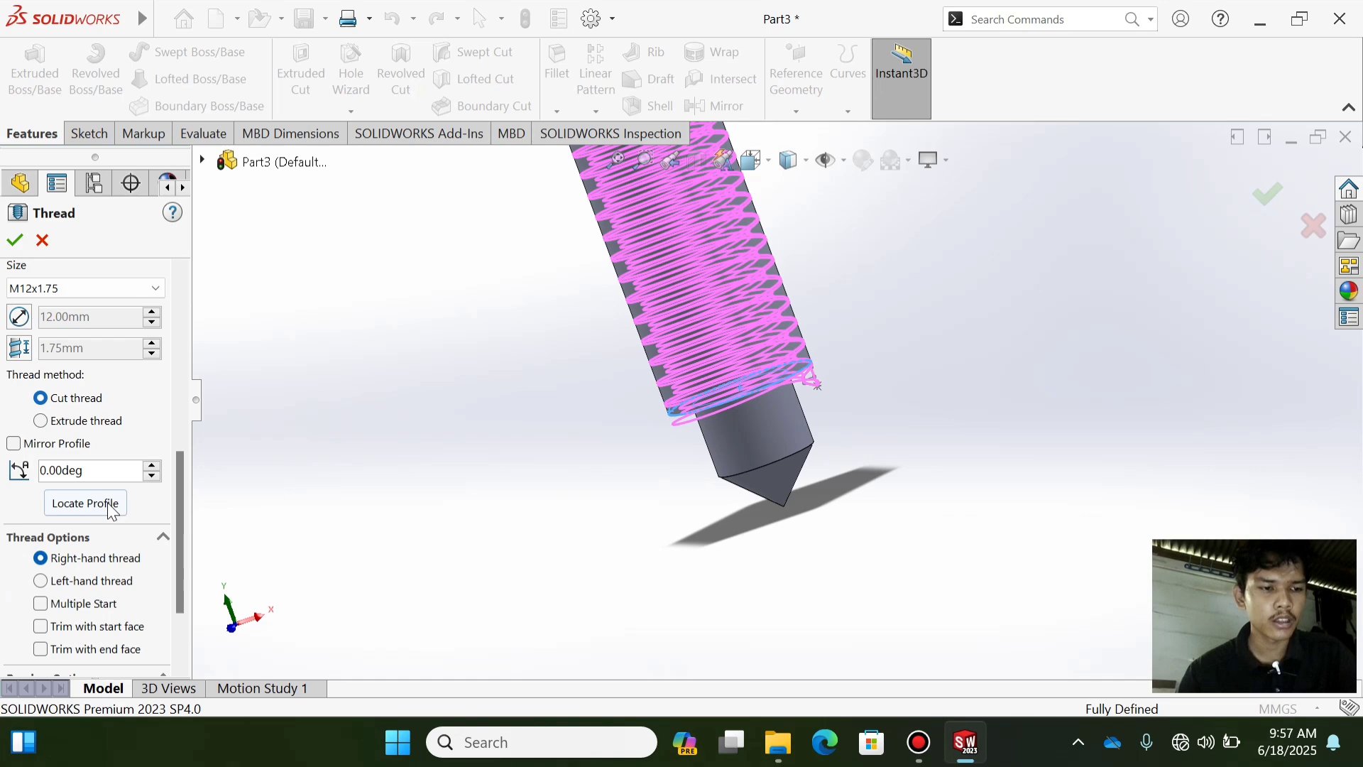
{"action": "scroll", "coordinate": [162, 352], "scroll_direction": "up", "scroll_amount": 3}
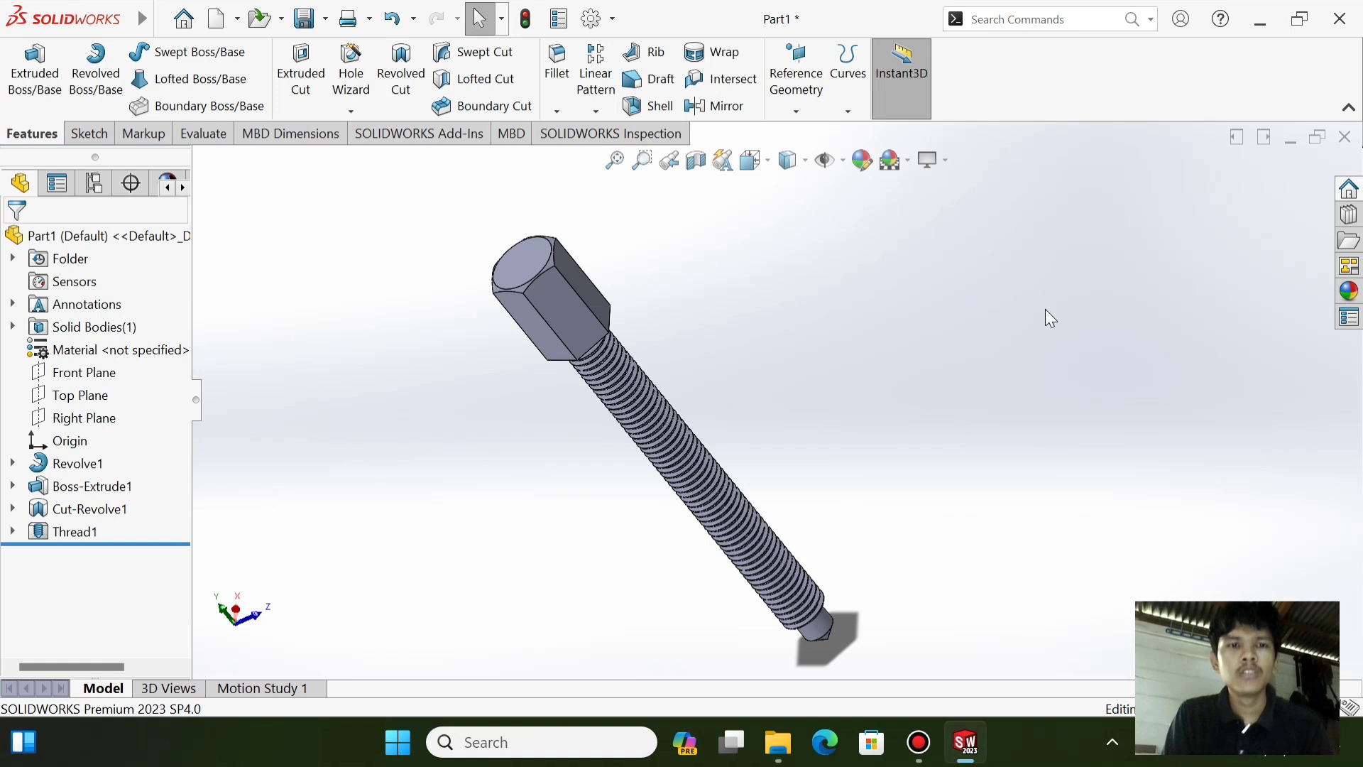
- Save the threaded shaft part as Baut in Documents and close the open File Explorer window
{"action": "key", "text": "ctrl+s"}
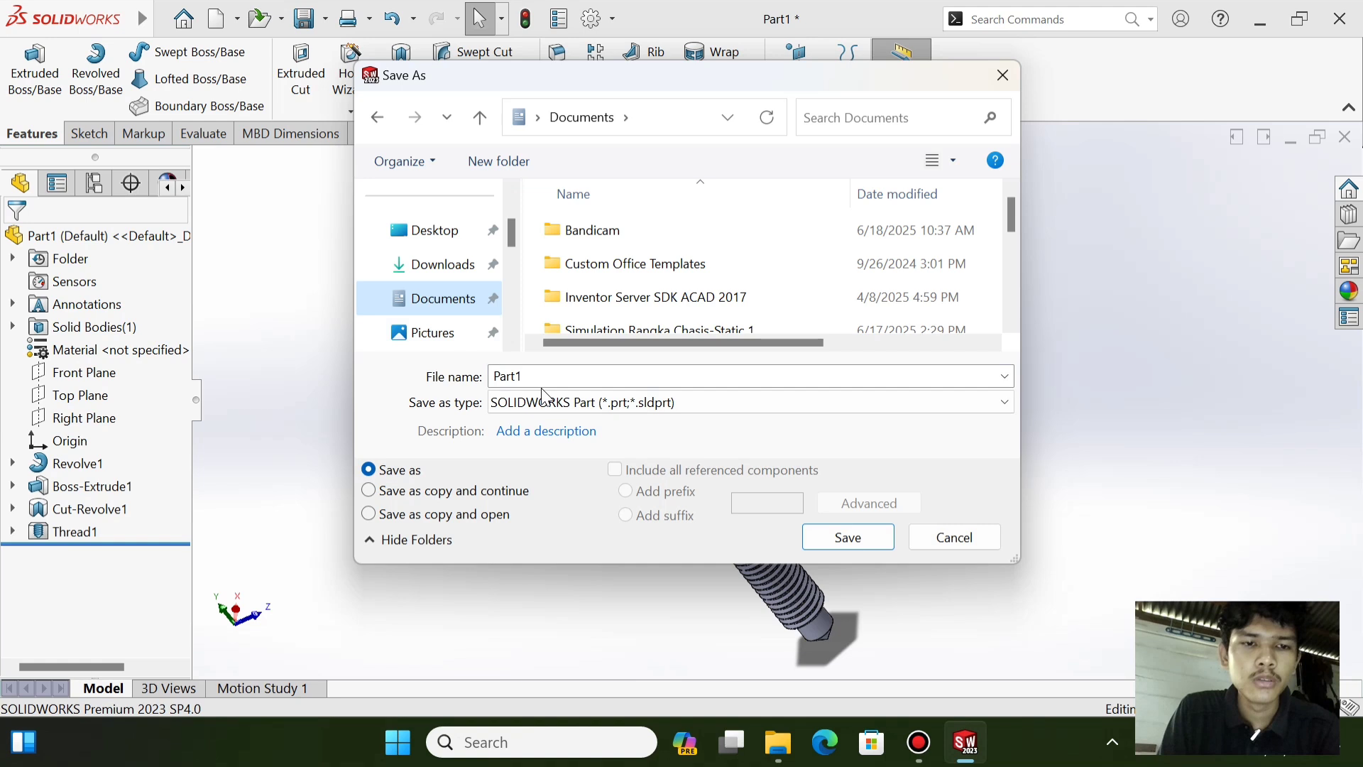
{"action": "key", "text": "Return"}
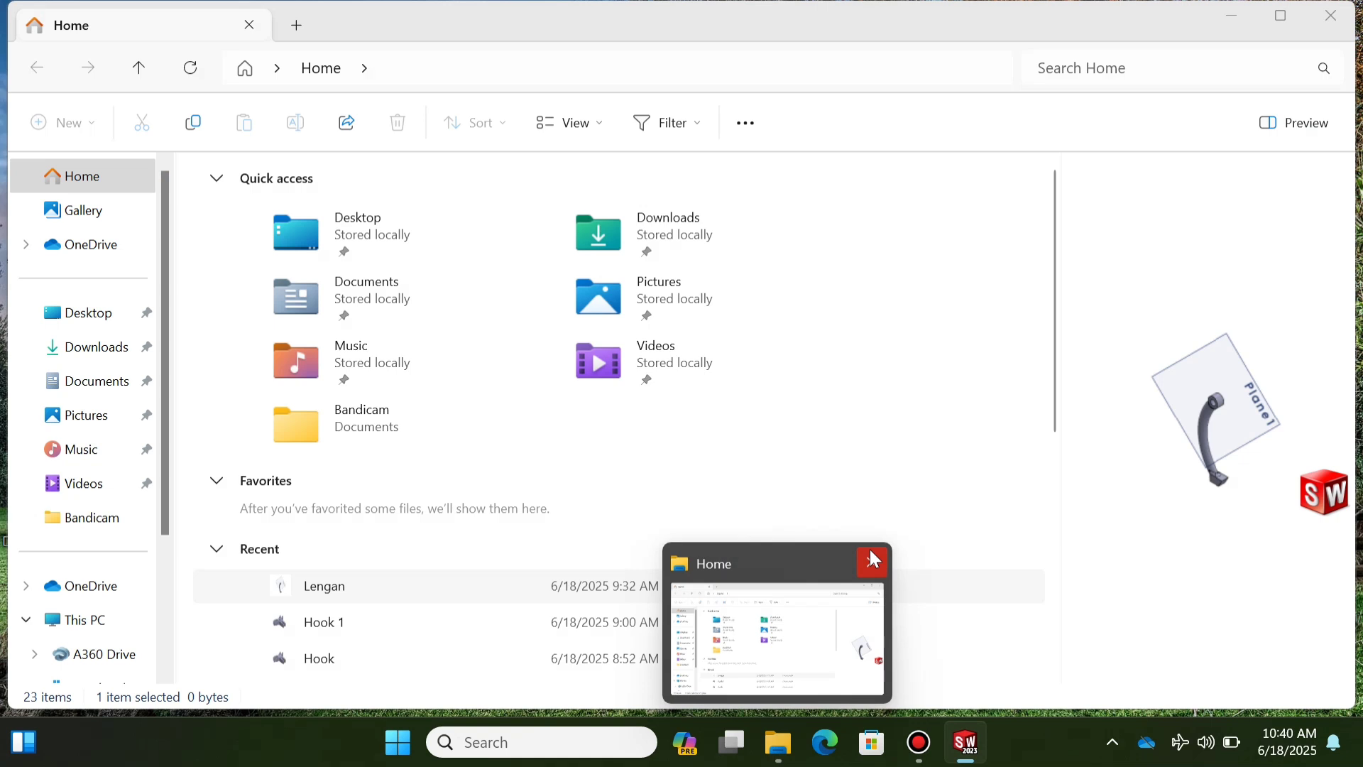
{"action": "left_click", "coordinate": [873, 560]}
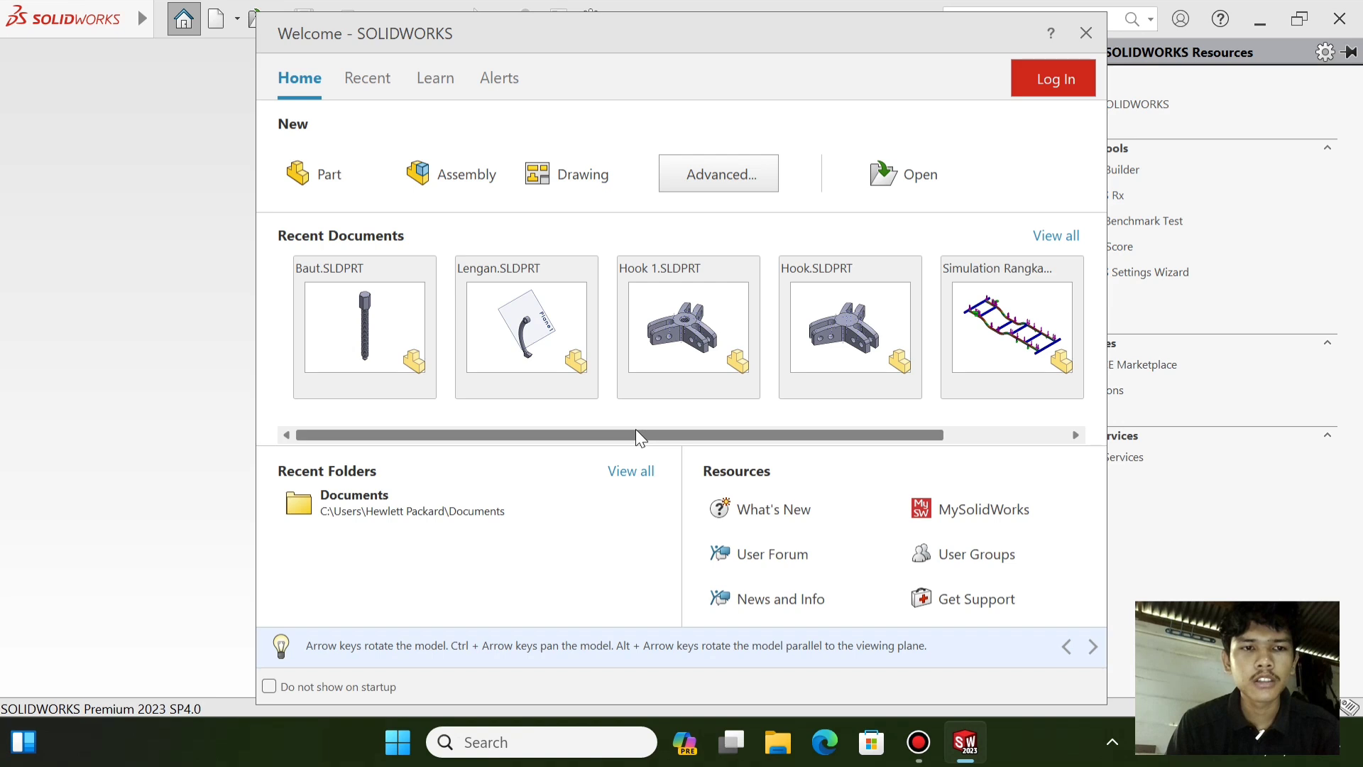
- Start a new assembly and insert the part Hook 1 from Documents as its fixed base component
{"action": "left_click", "coordinate": [465, 176]}
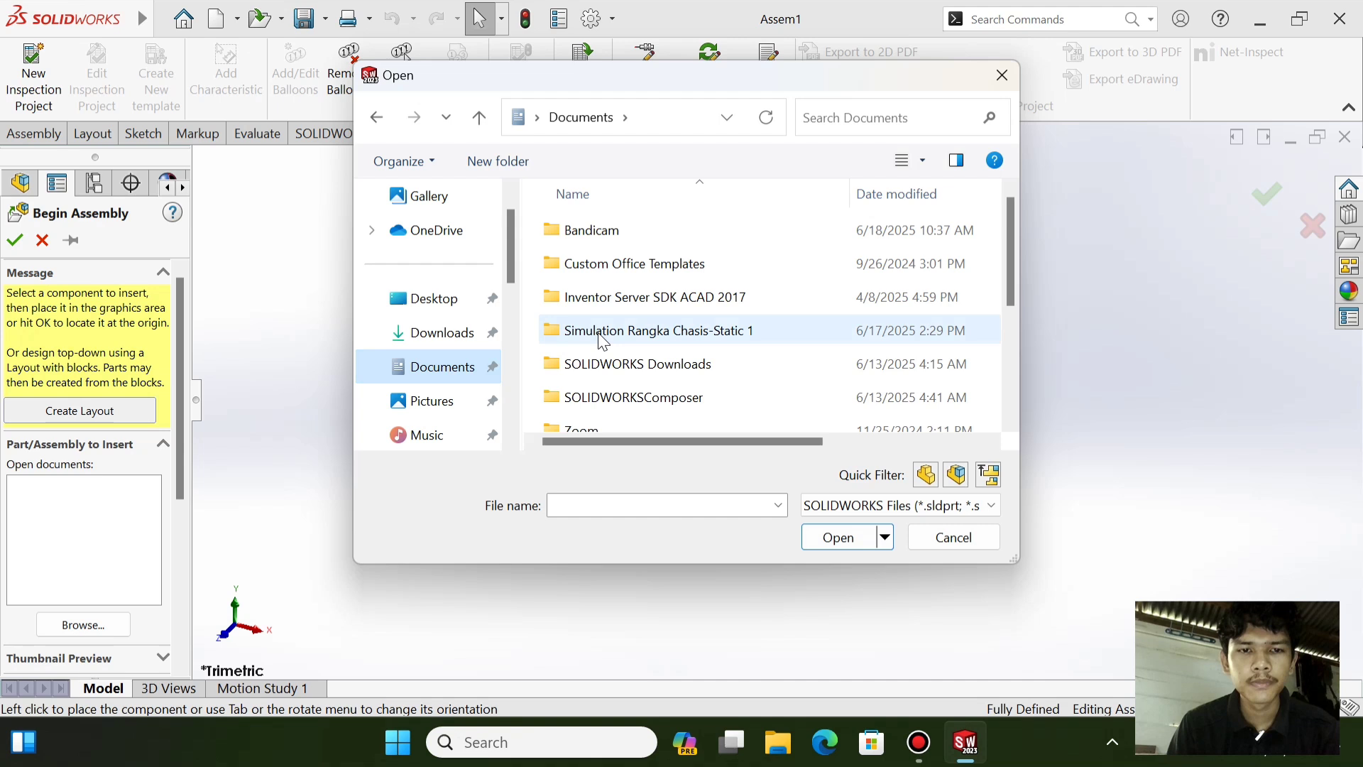
{"action": "scroll", "coordinate": [602, 340], "scroll_direction": "down", "scroll_amount": 2}
{"action": "left_click", "coordinate": [653, 287]}
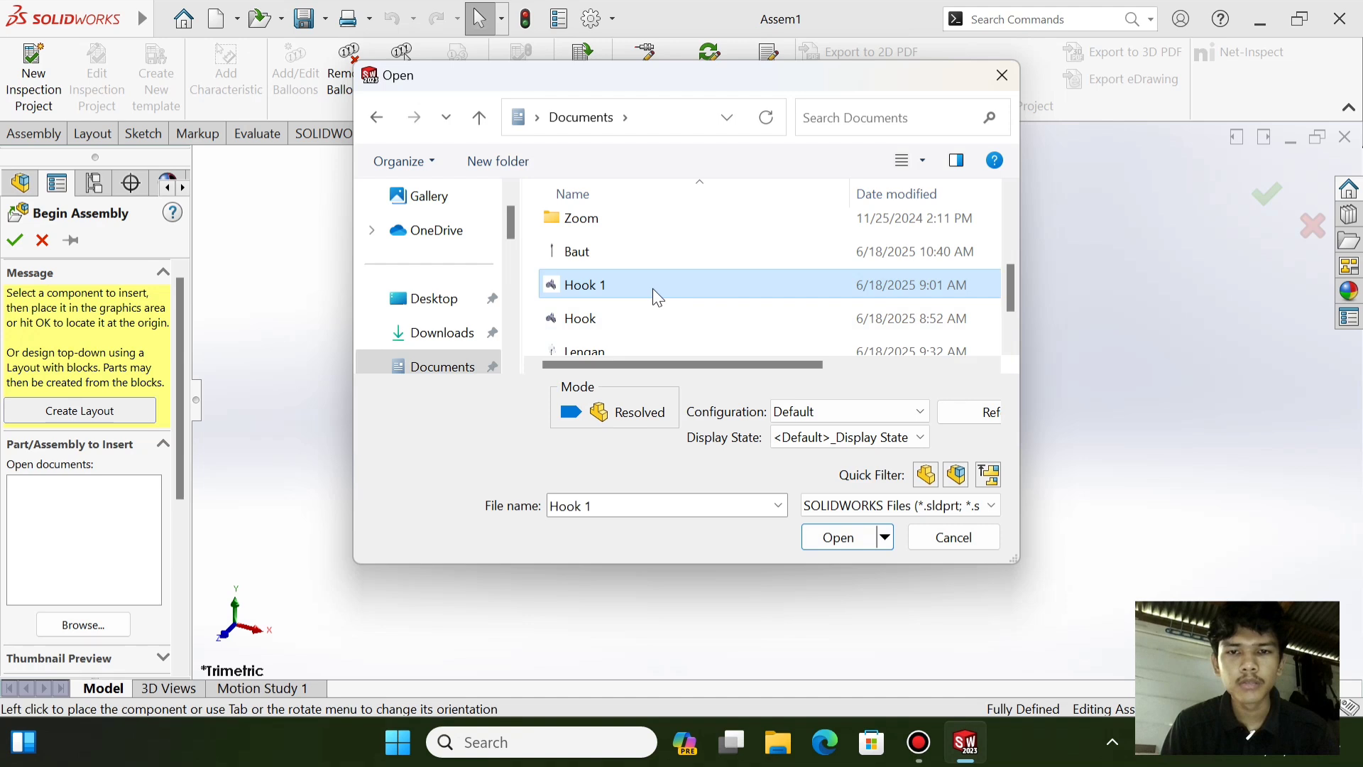
{"action": "double_click", "coordinate": [653, 289]}
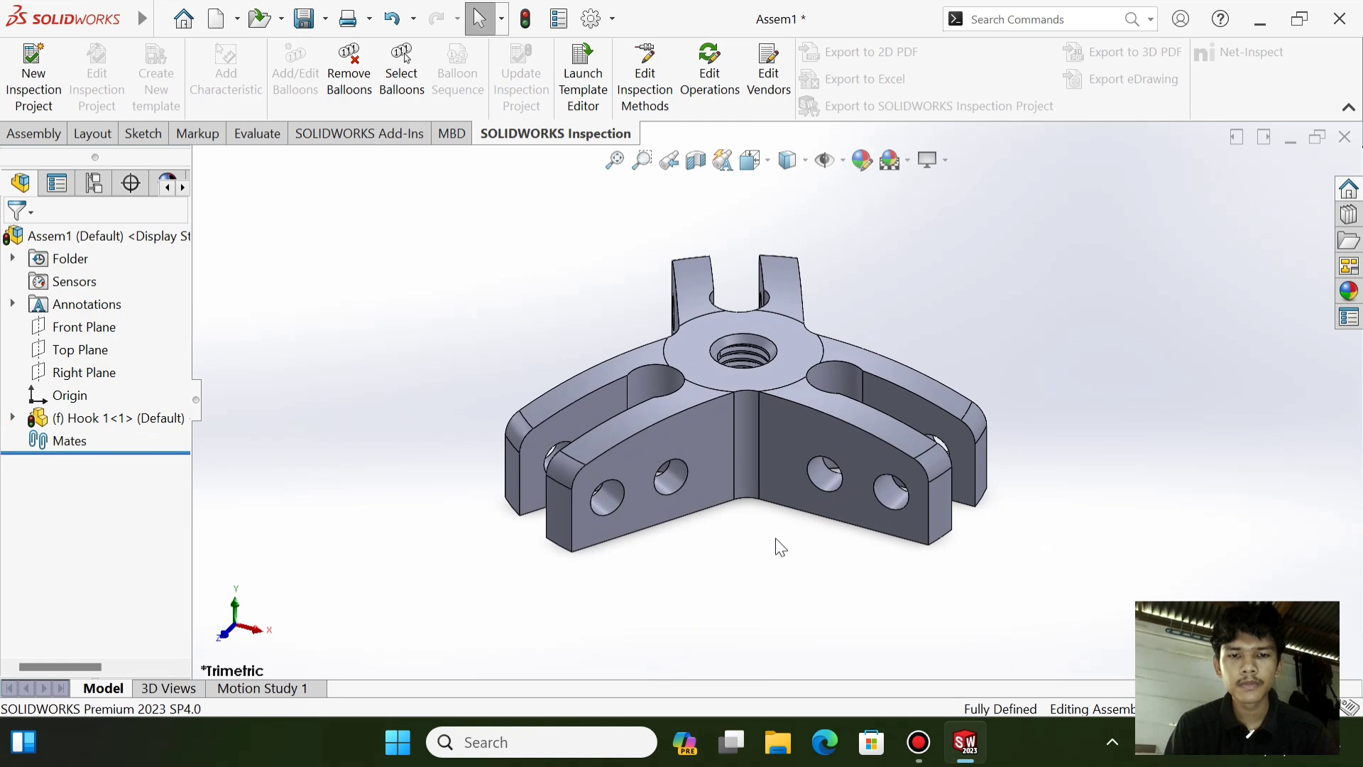
- Insert three copies of the arm Lengan into the assembly, placing them beside the hook
{"action": "left_click", "coordinate": [33, 134]}
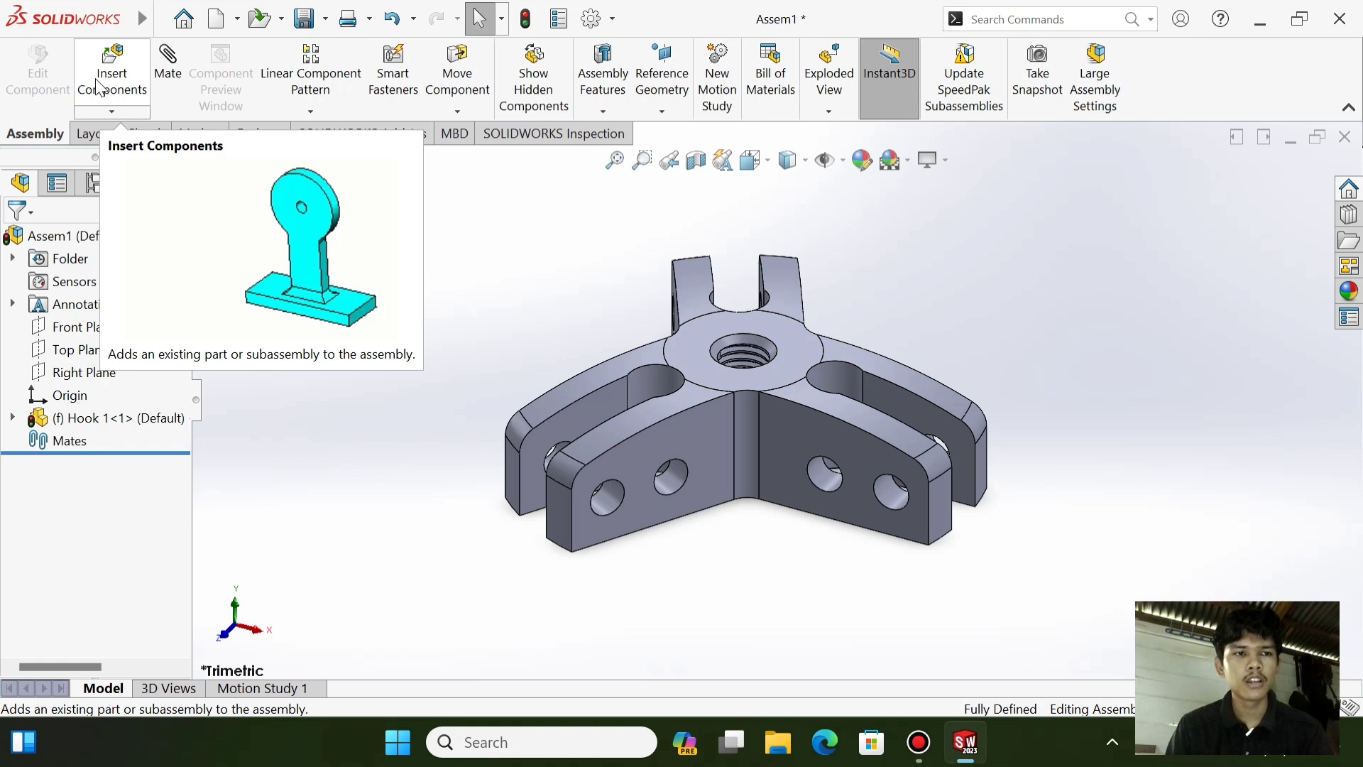
{"action": "left_click", "coordinate": [100, 86]}
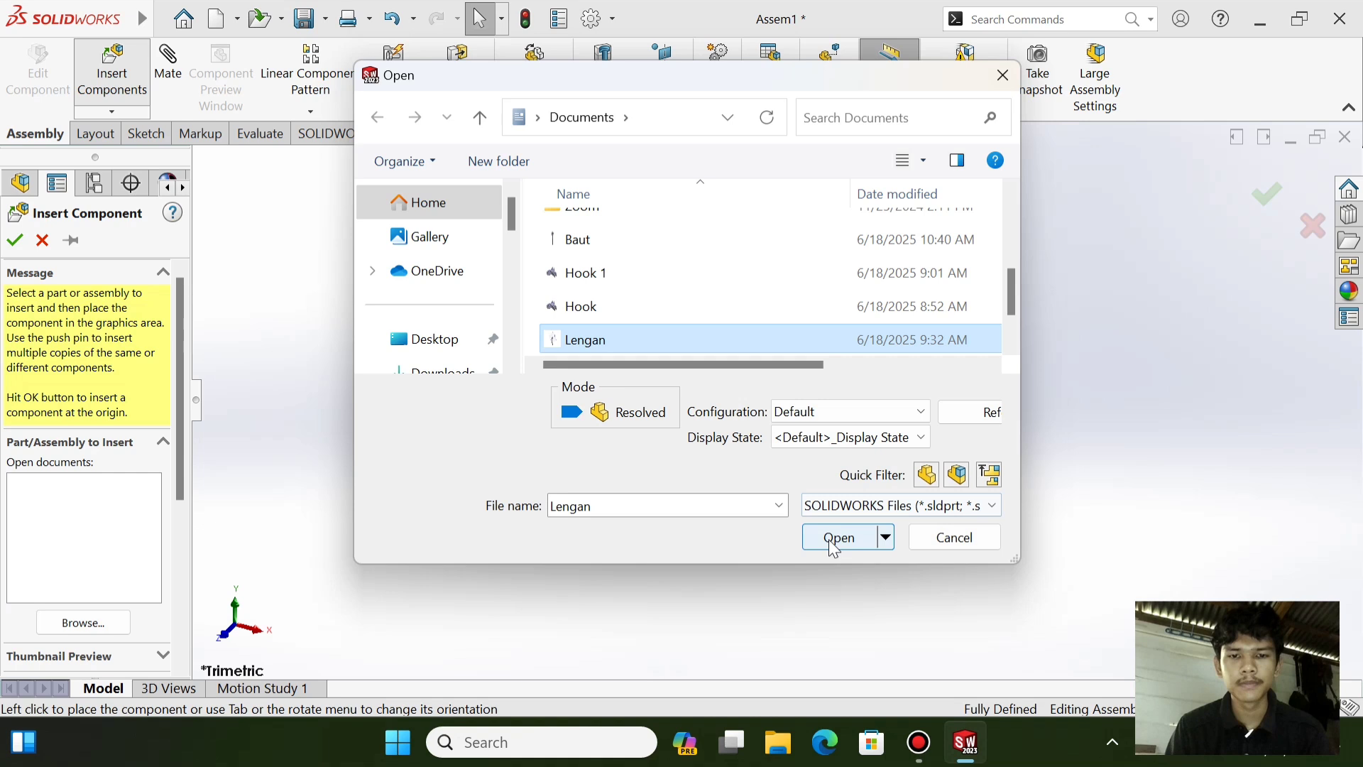
{"action": "left_click", "coordinate": [837, 538]}
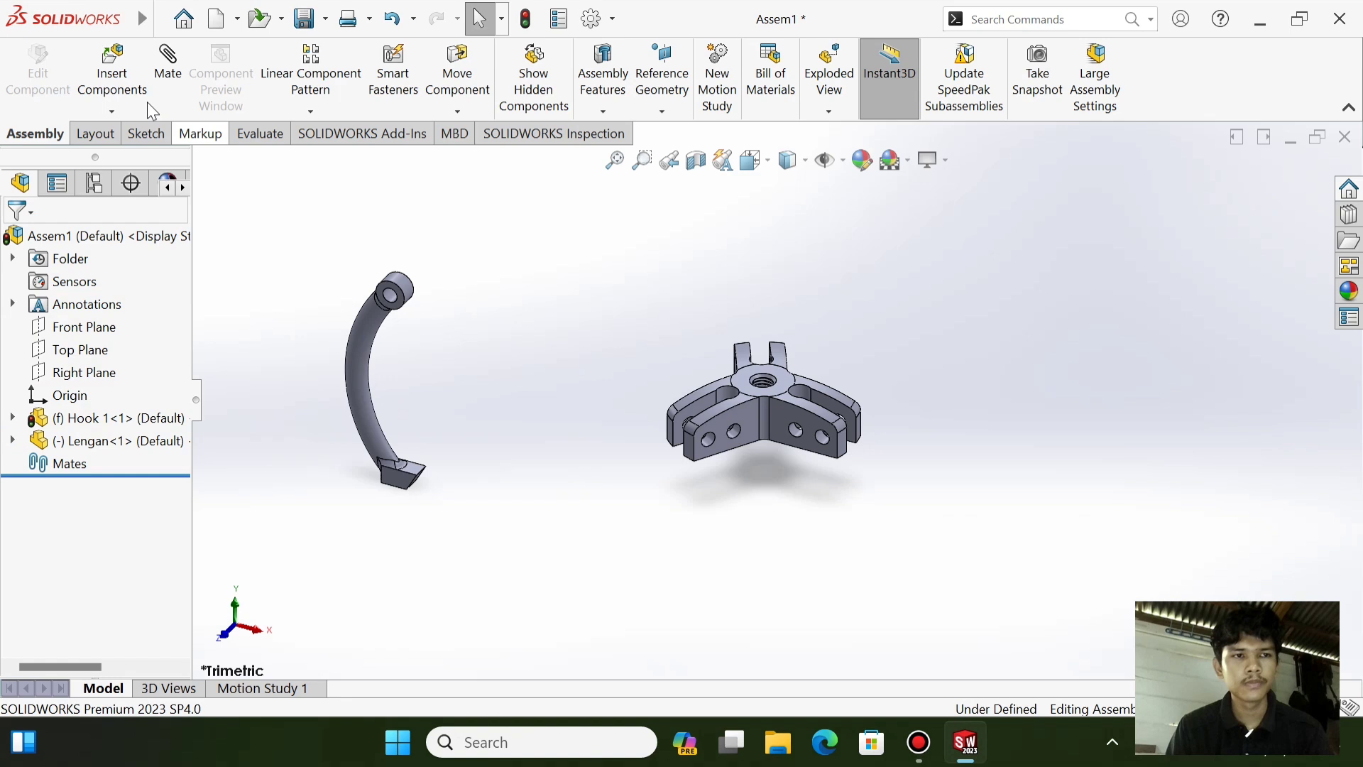
{"action": "left_click", "coordinate": [147, 101]}
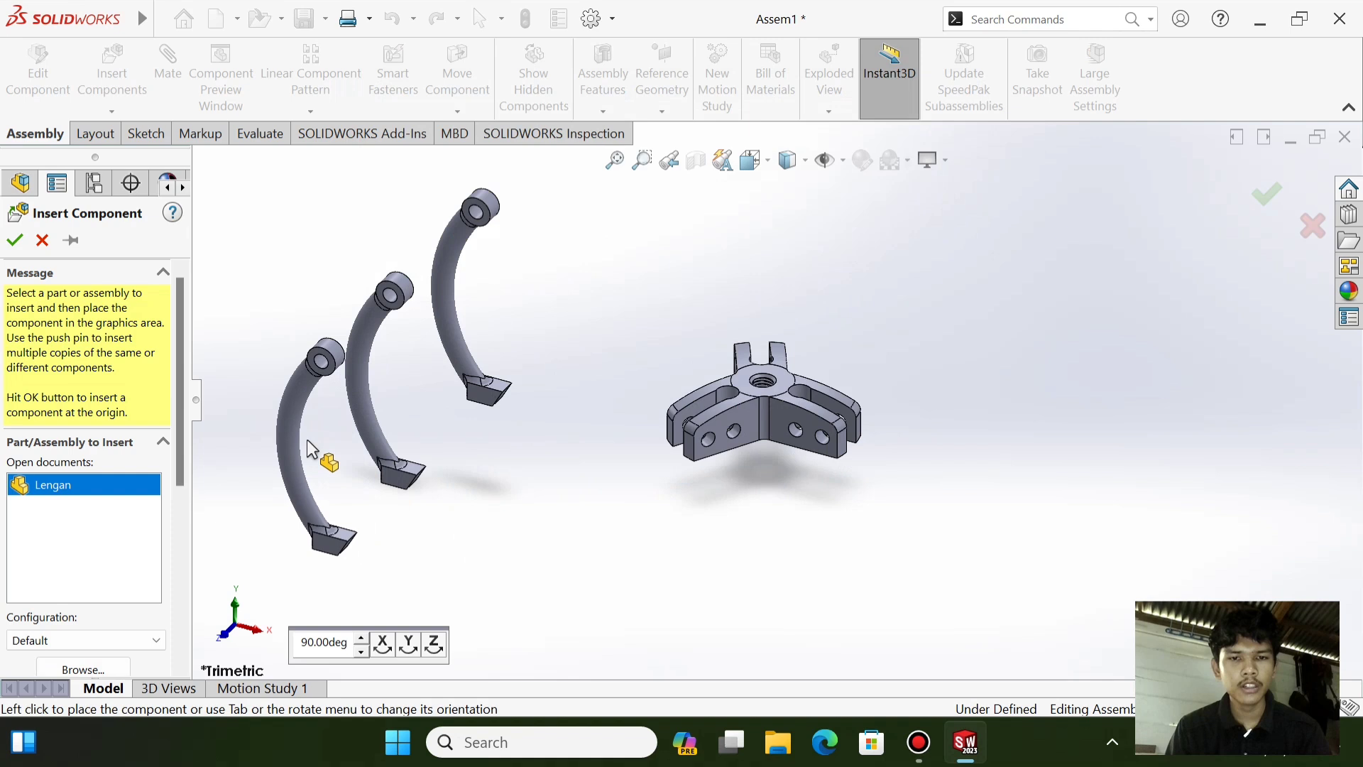
{"action": "left_click", "coordinate": [306, 438]}
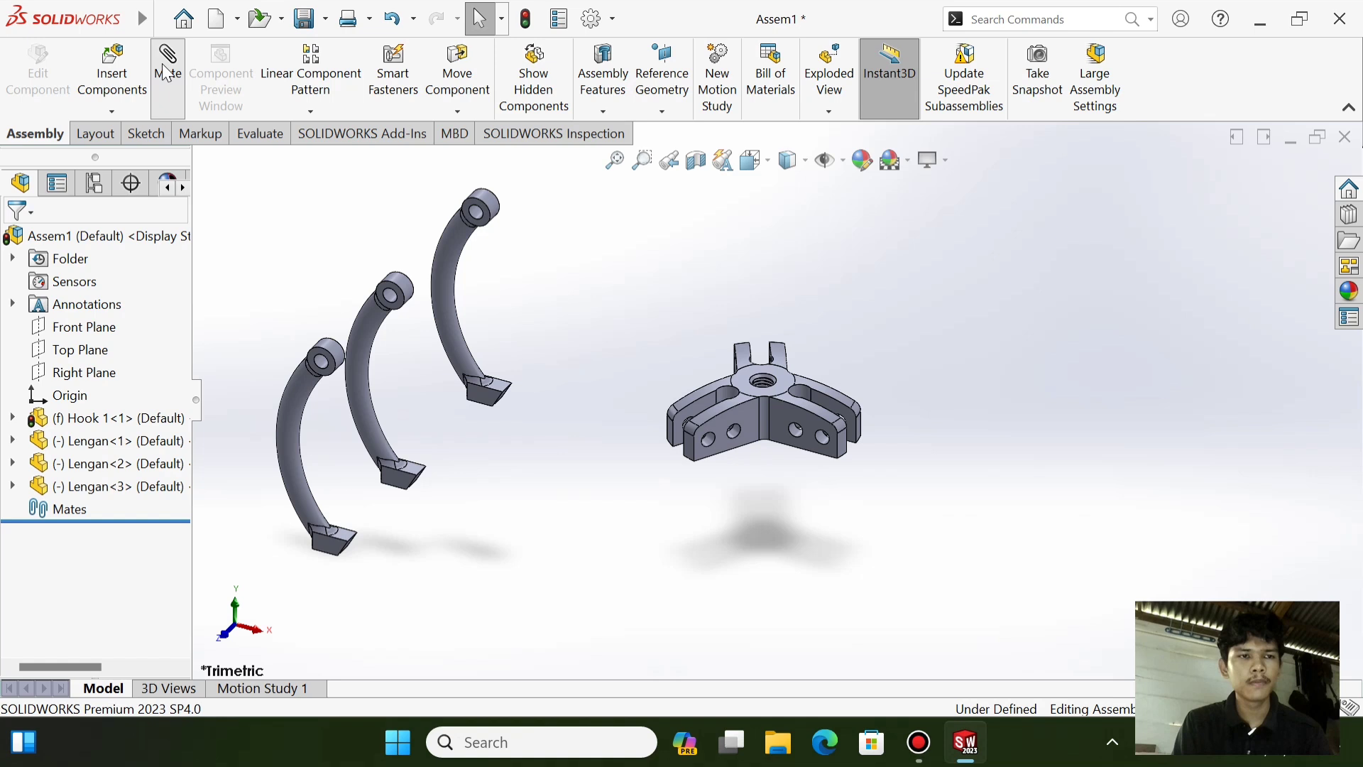
- Mate one arm's eye hole concentric with the outer hole of one slotted leg of the hook
{"action": "left_click", "coordinate": [167, 71]}
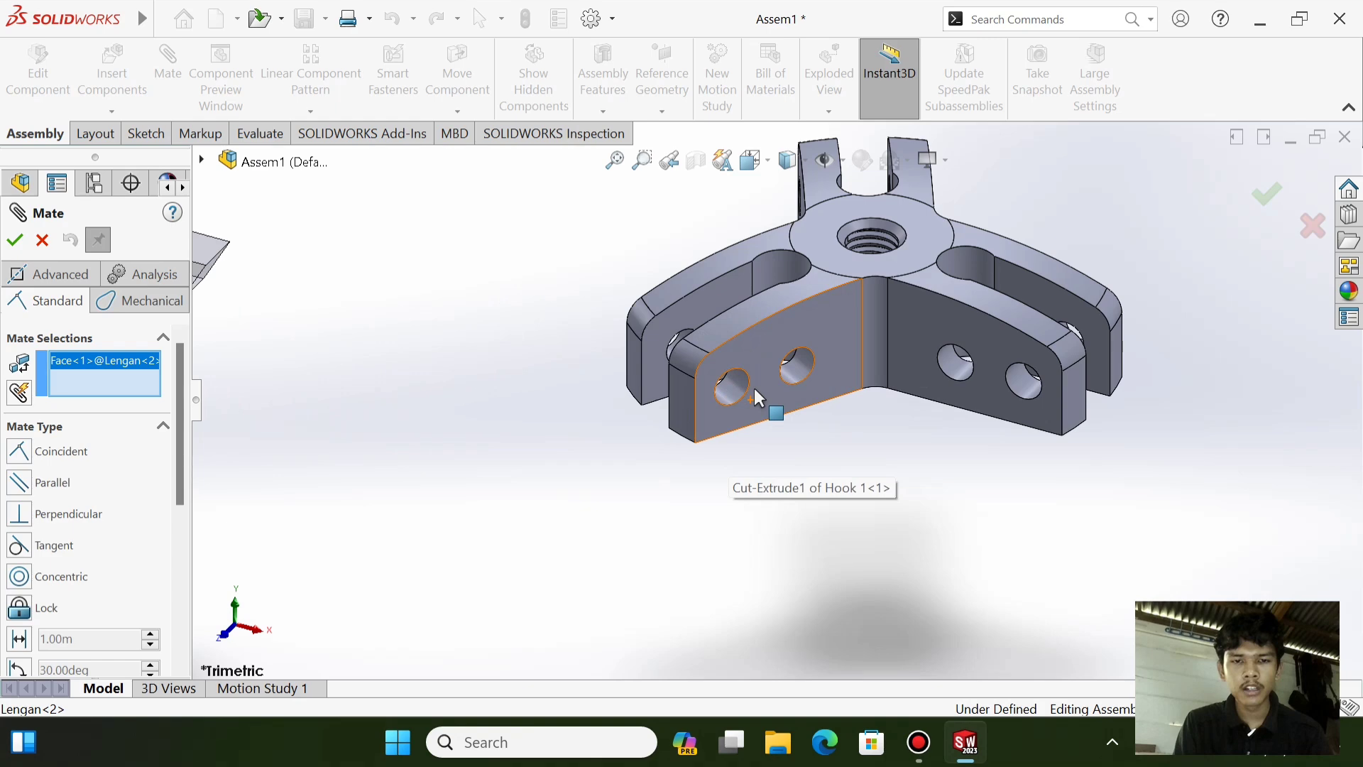
{"action": "scroll", "coordinate": [754, 388], "scroll_direction": "up", "scroll_amount": 3}
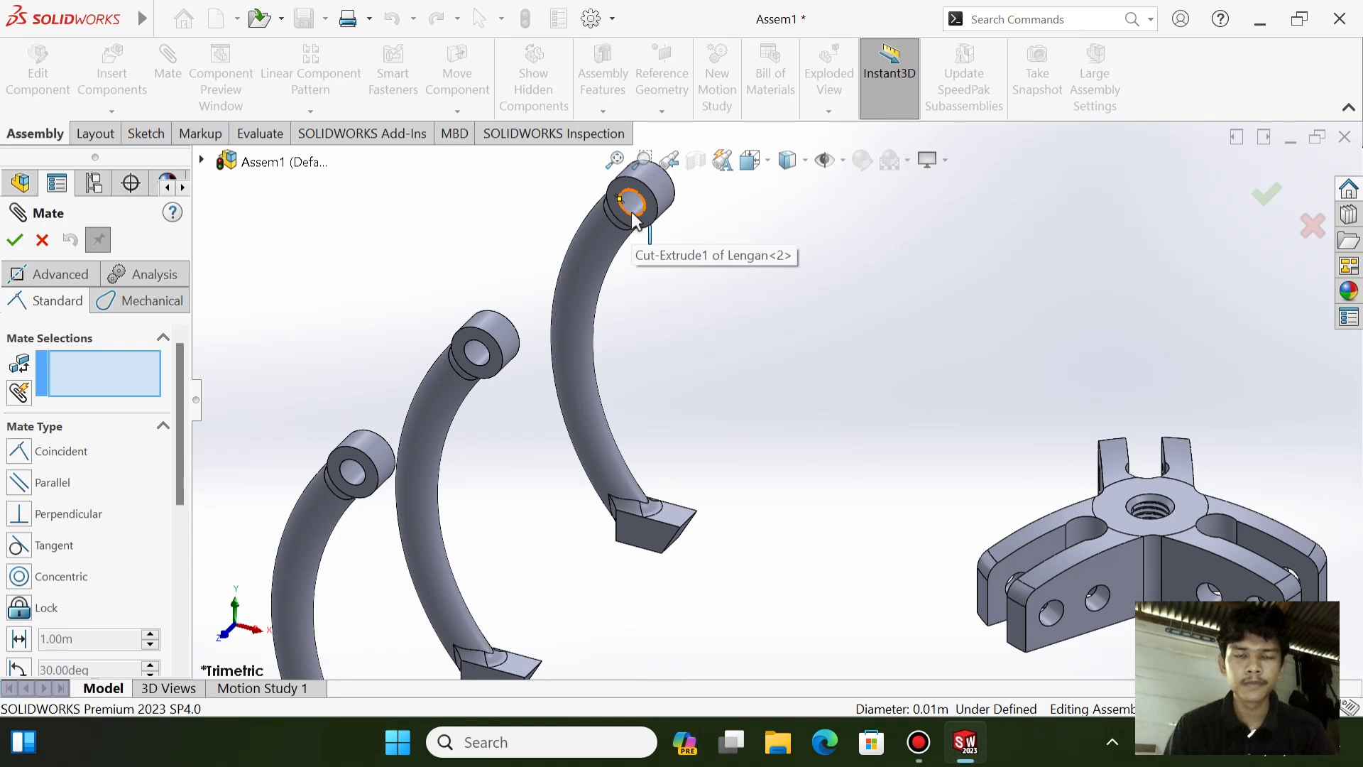
{"action": "left_click", "coordinate": [634, 220]}
{"action": "left_click", "coordinate": [960, 582]}
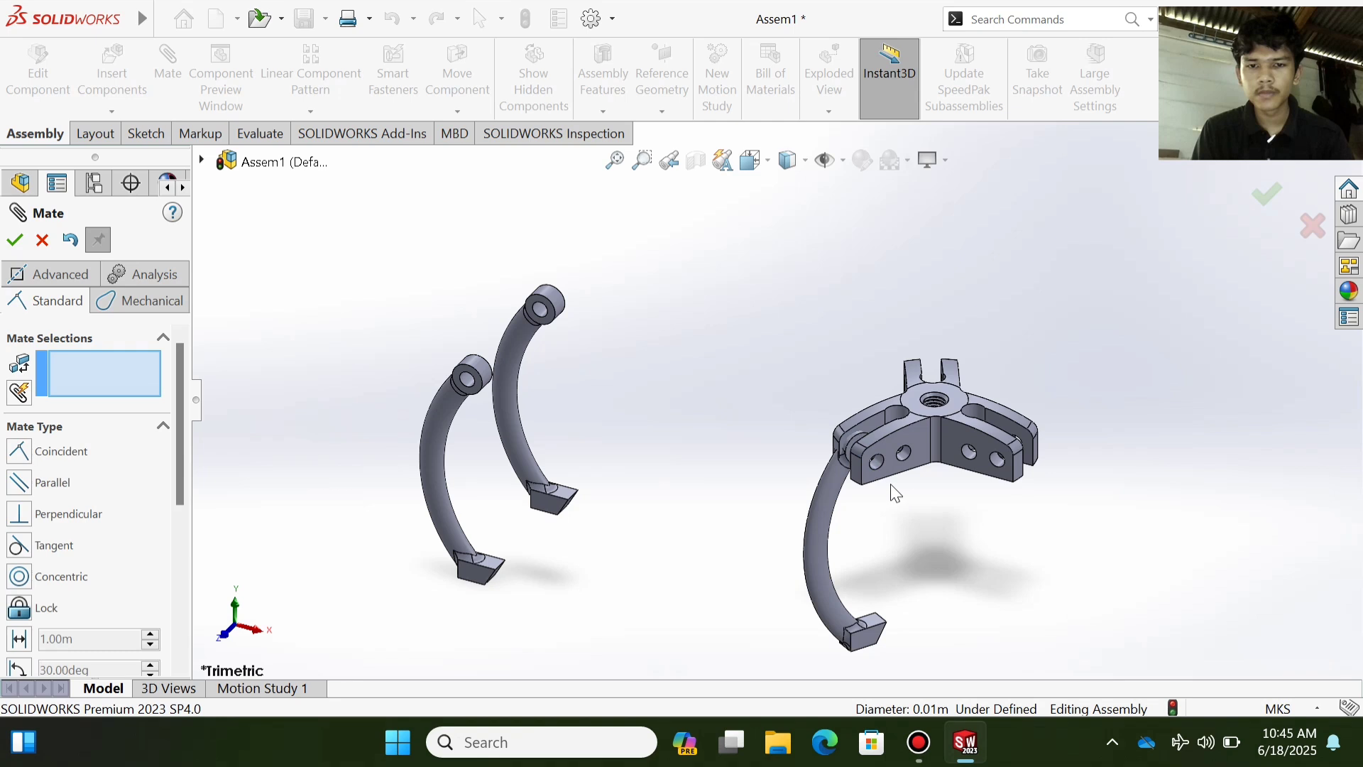
- Mate the eye hole of a second arm, Lengan<1>, concentric with the outer hole of another slotted leg
{"action": "middle_click_drag", "start_coordinate": [893, 486], "coordinate": [951, 449]}
{"action": "left_click", "coordinate": [950, 449]}
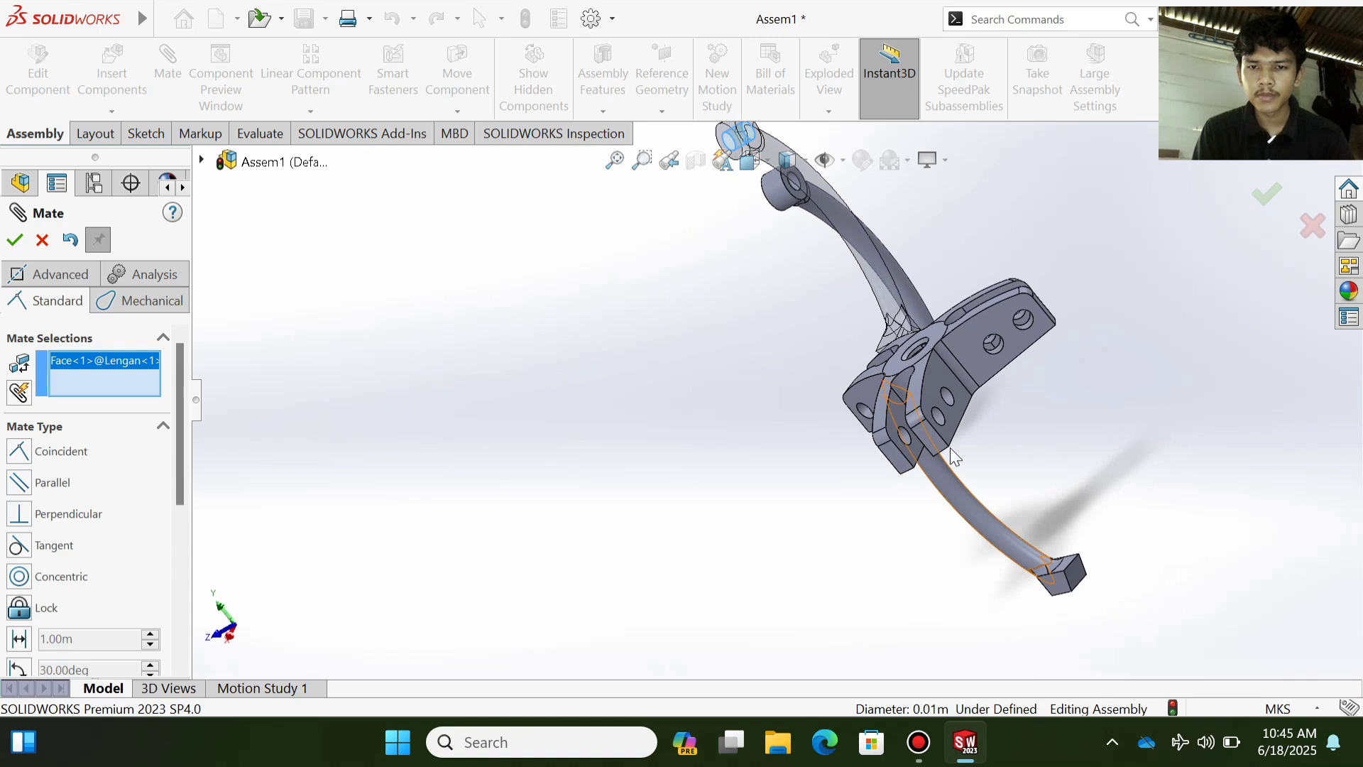
{"action": "left_click", "coordinate": [950, 447]}
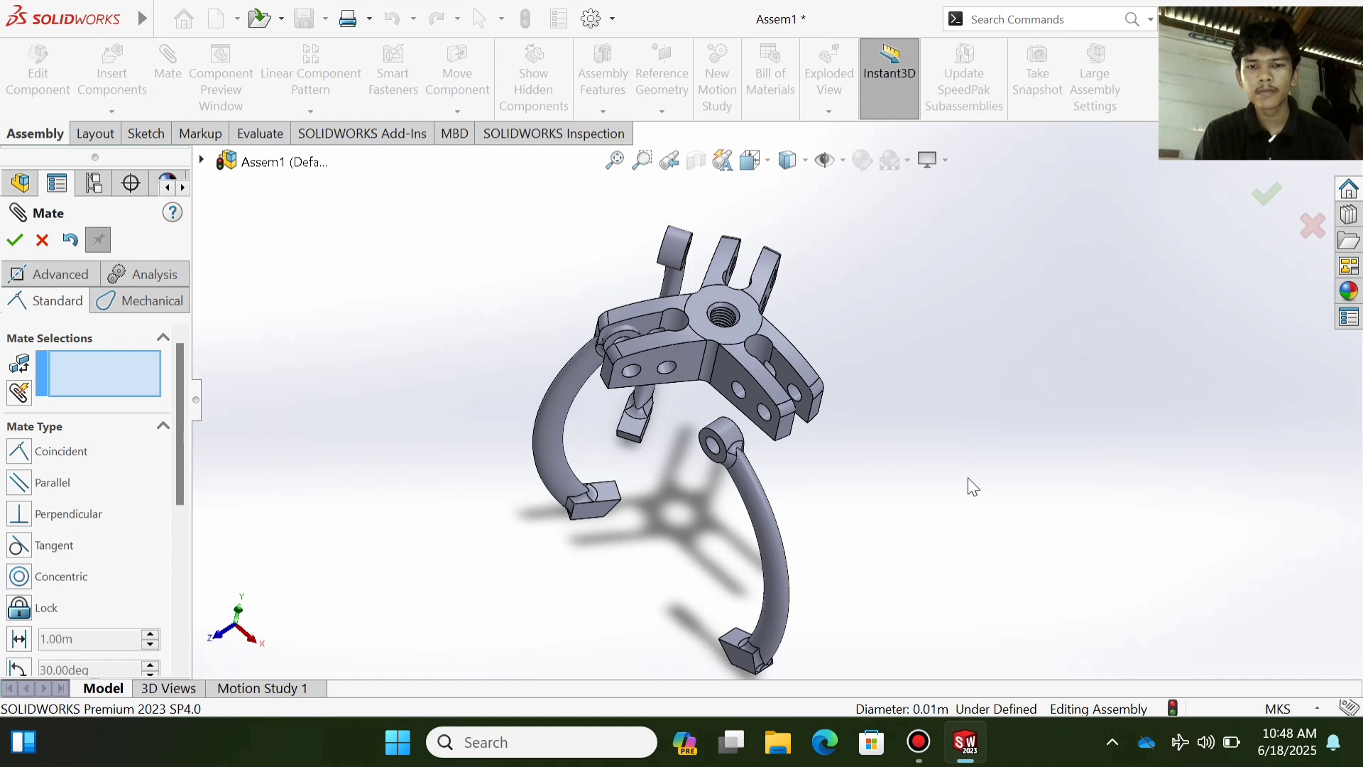
- Mate the flat side faces of the arm eyes with the inner slot walls to seat all three arms in the hook
{"action": "scroll", "coordinate": [761, 384], "scroll_direction": "down", "scroll_amount": 5}
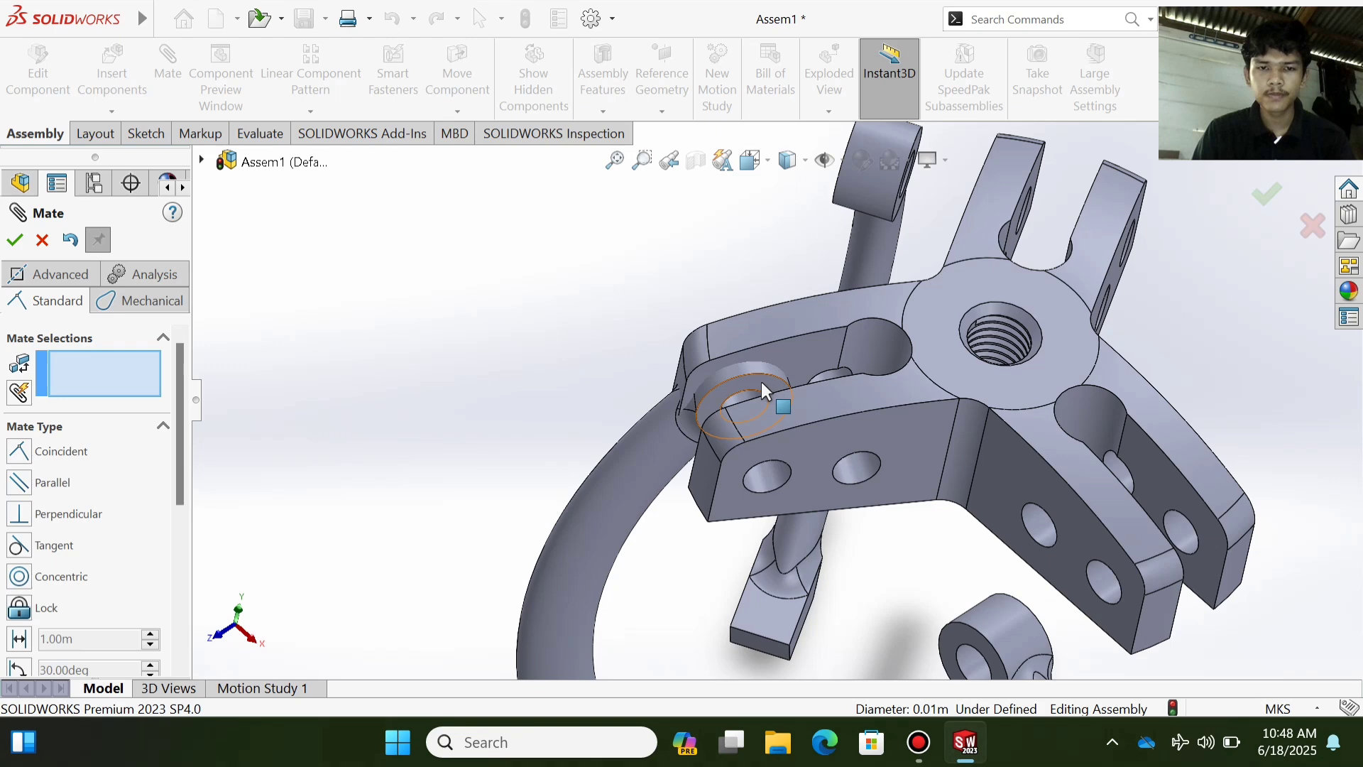
{"action": "left_click", "coordinate": [761, 381]}
{"action": "left_click", "coordinate": [1065, 338]}
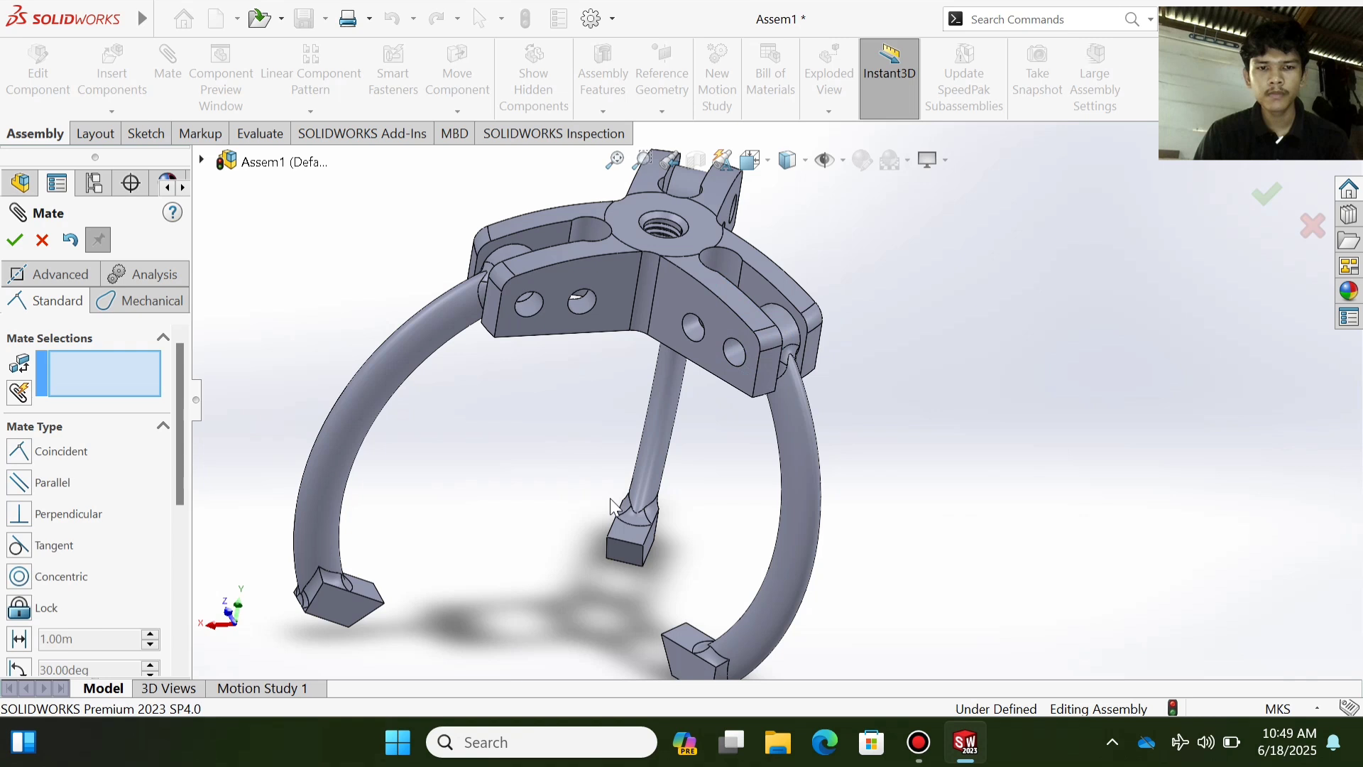
{"action": "scroll", "coordinate": [814, 227], "scroll_direction": "up", "scroll_amount": 3}
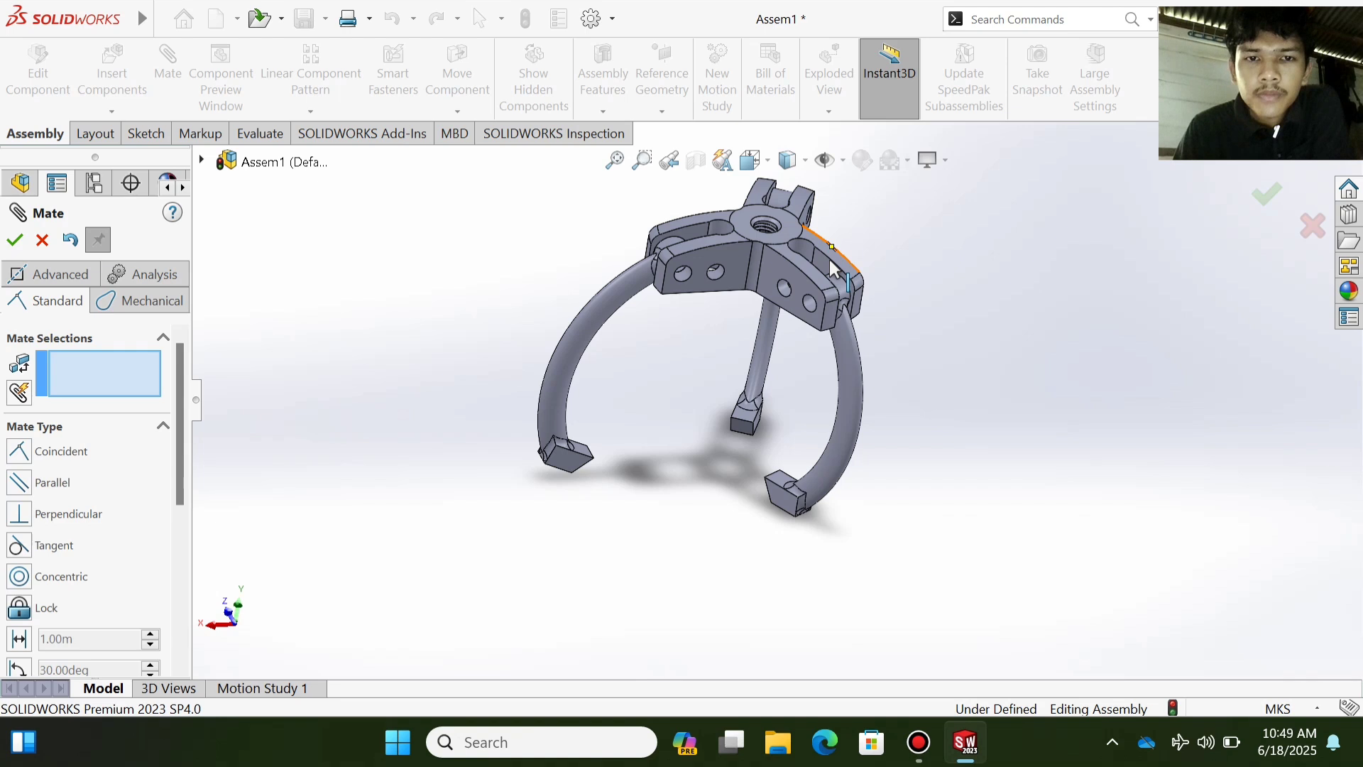
{"action": "middle_click_drag", "start_coordinate": [832, 268], "coordinate": [884, 372]}
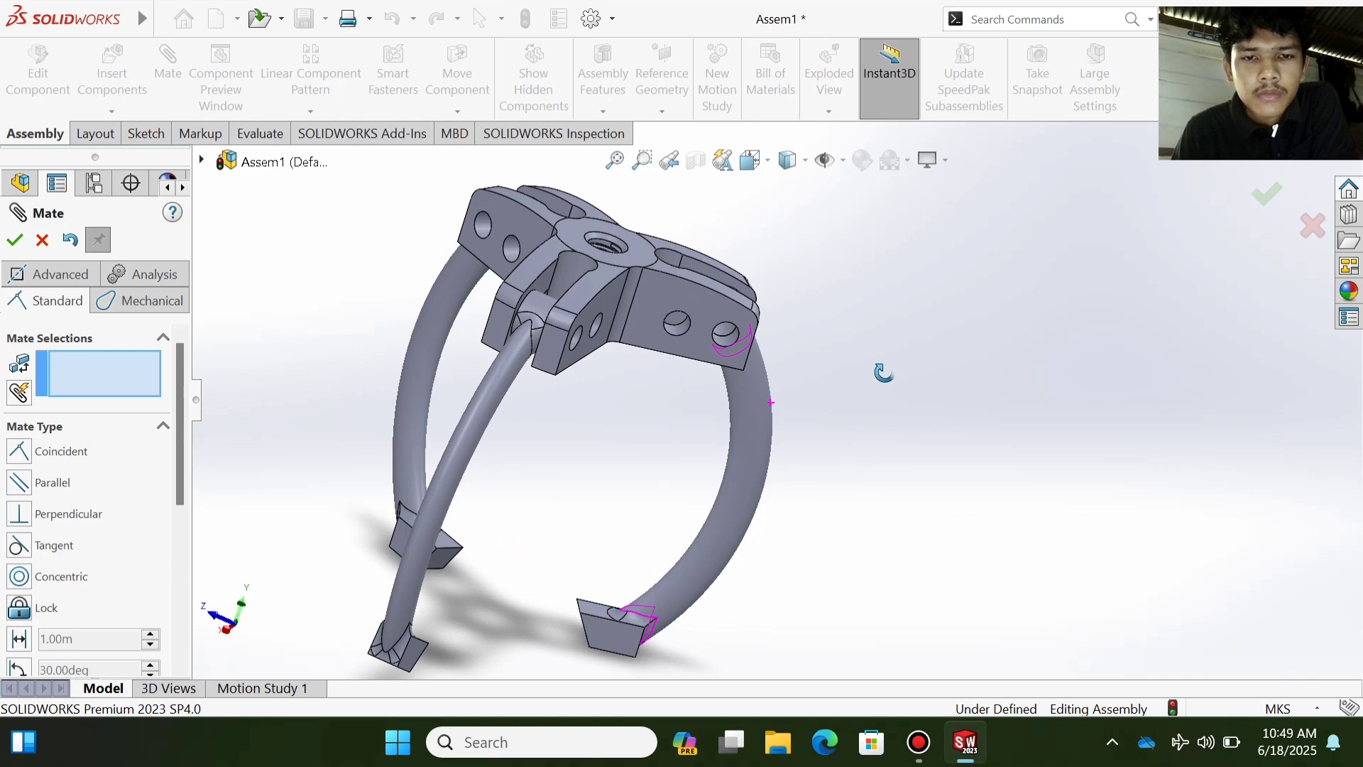
{"action": "middle_click_drag", "start_coordinate": [883, 373], "coordinate": [837, 421]}
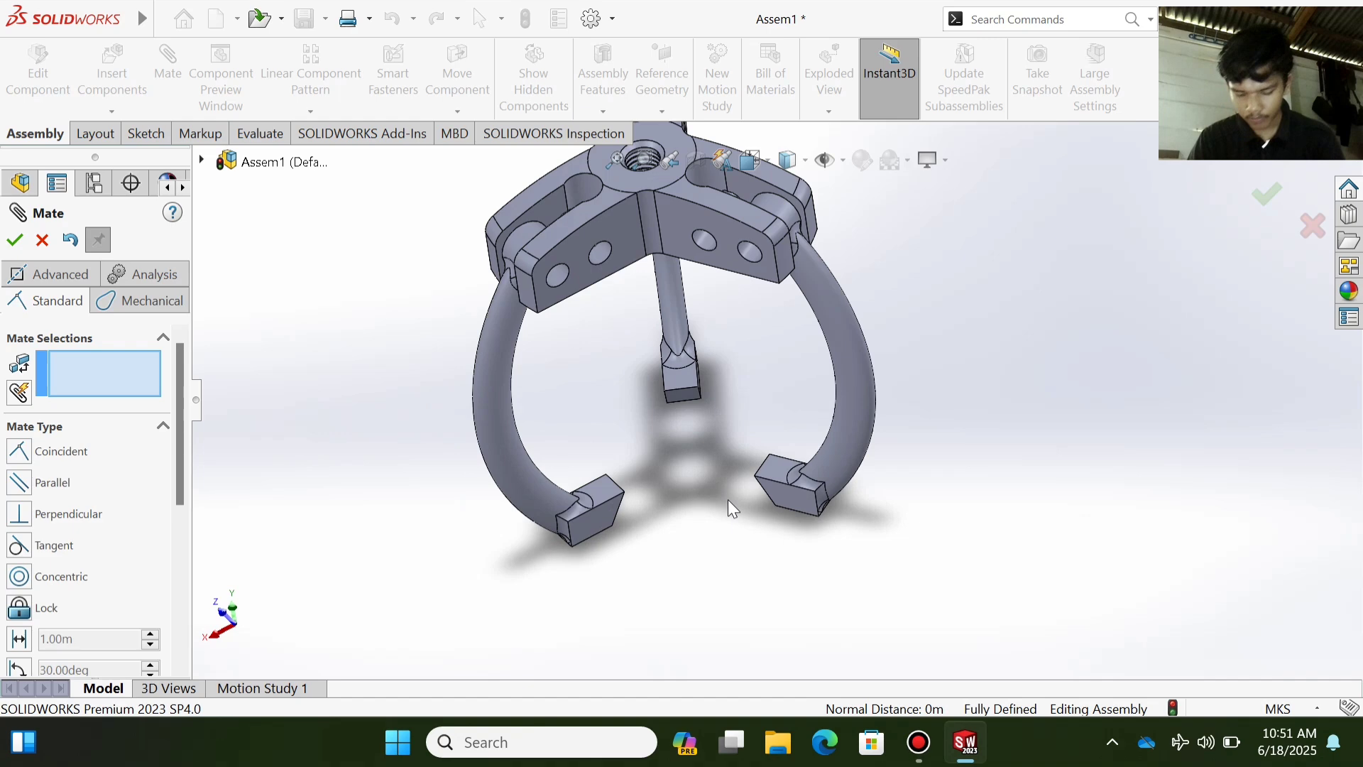
- Insert the part Baut into the assembly and mate it into the threaded hole at the hook's centre
{"action": "scroll", "coordinate": [727, 500], "scroll_direction": "up", "scroll_amount": 2}
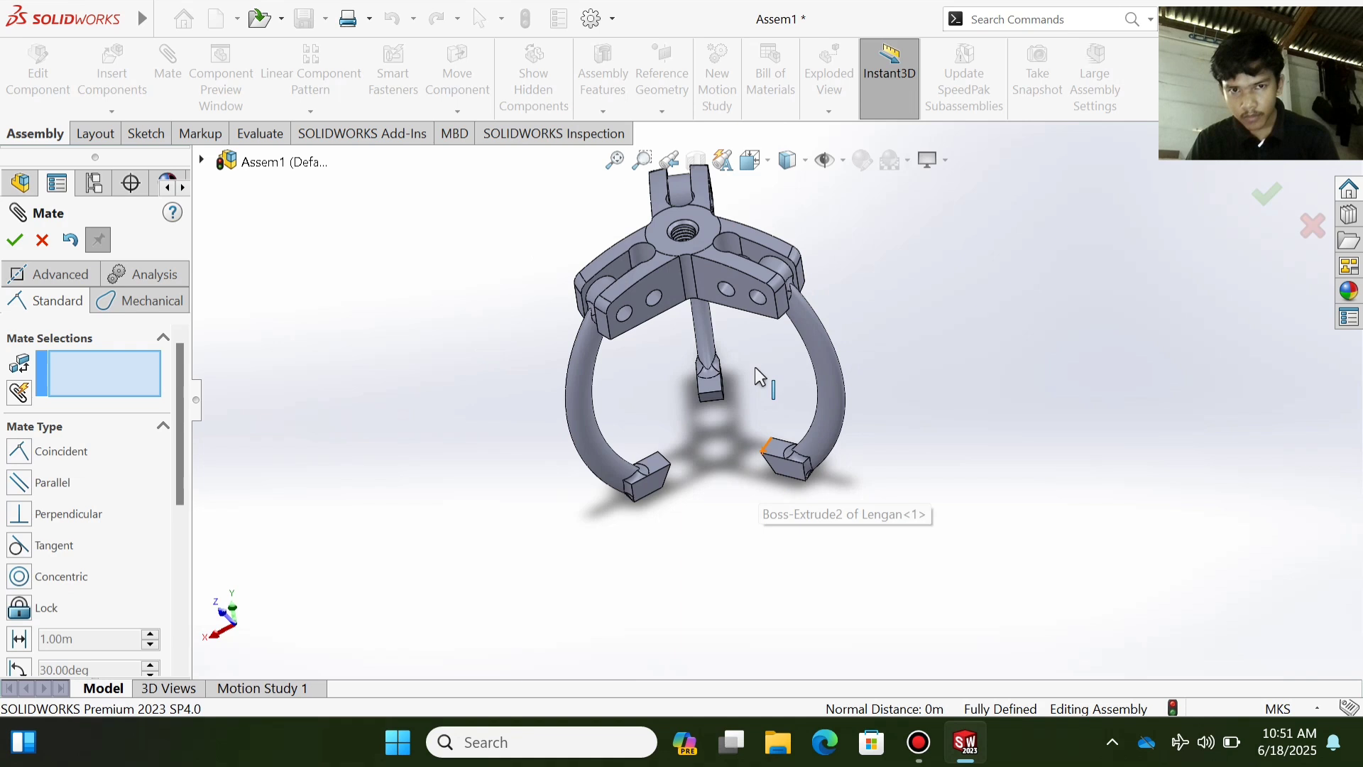
{"action": "scroll", "coordinate": [755, 367], "scroll_direction": "down", "scroll_amount": 2}
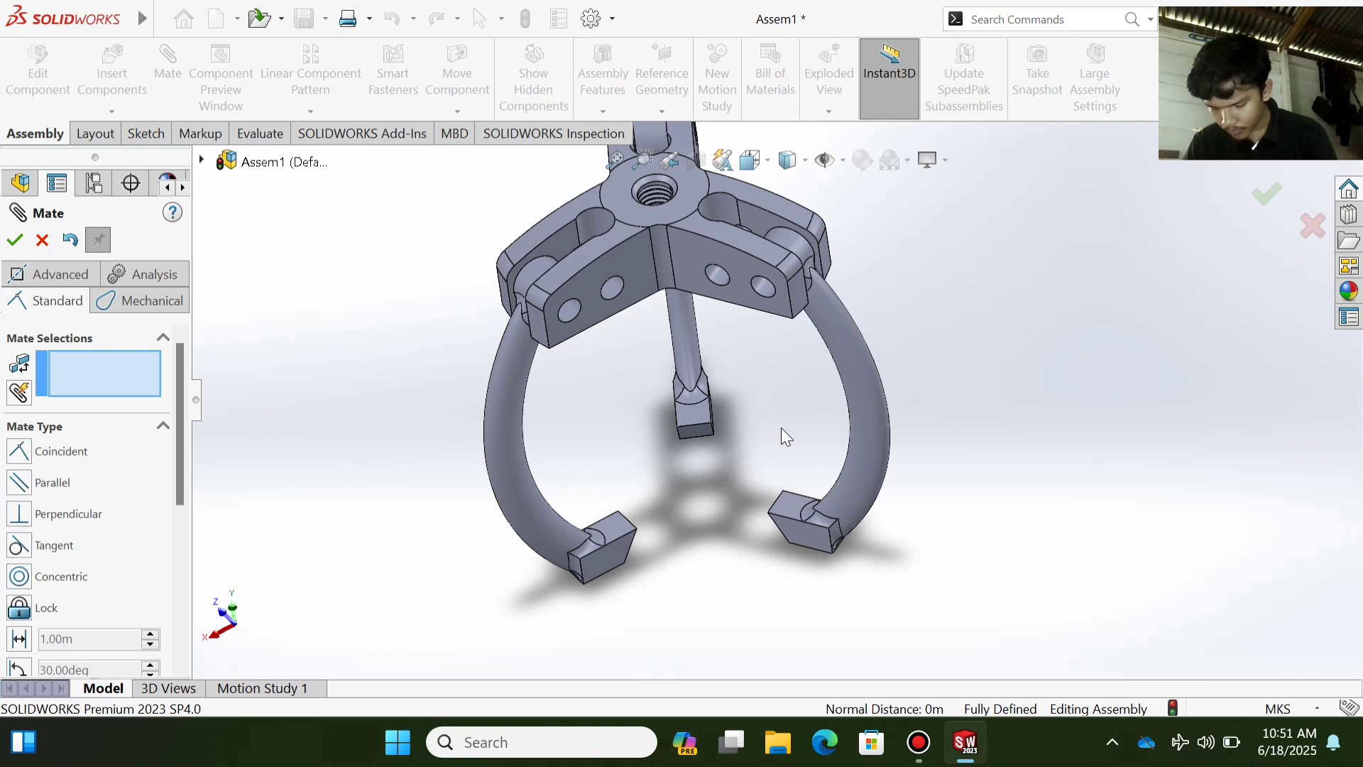
{"action": "scroll", "coordinate": [781, 427], "scroll_direction": "up", "scroll_amount": 2}
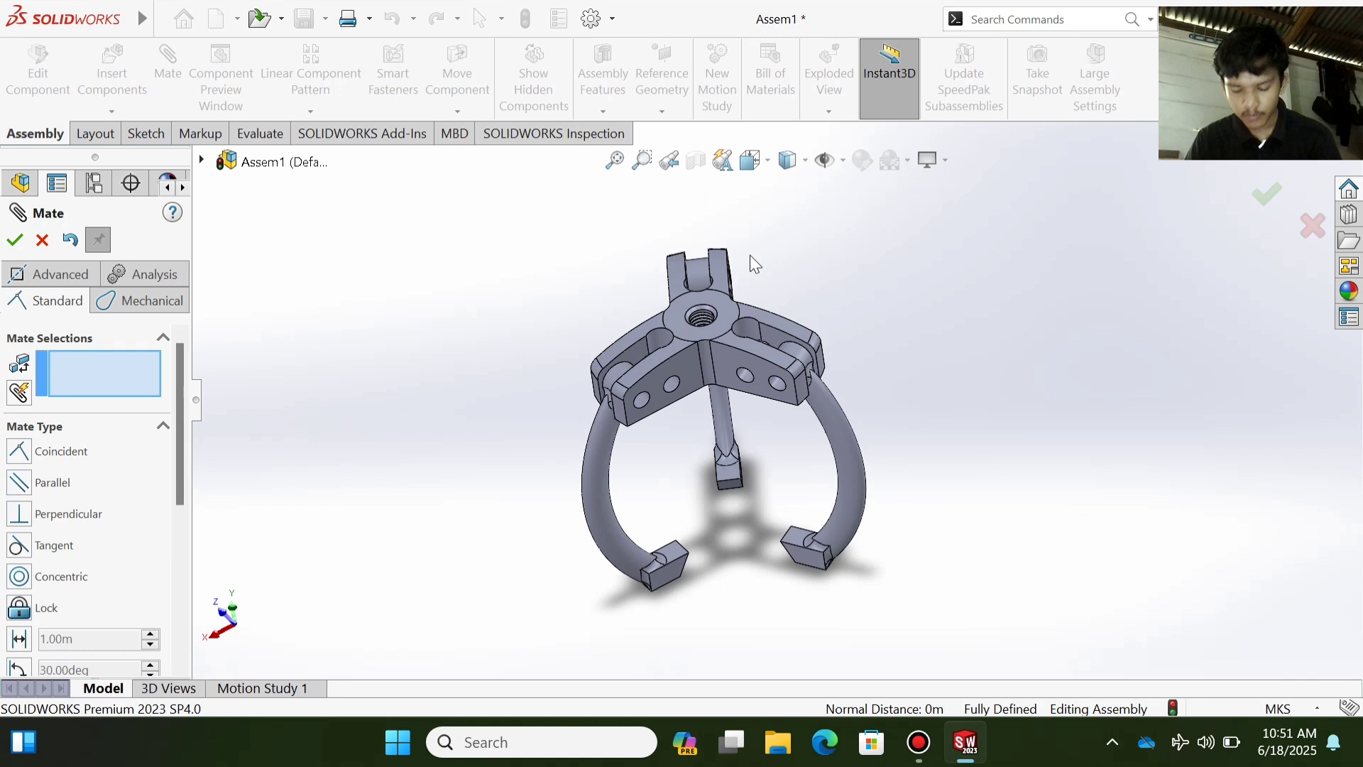
{"action": "scroll", "coordinate": [887, 327], "scroll_direction": "up", "scroll_amount": 1}
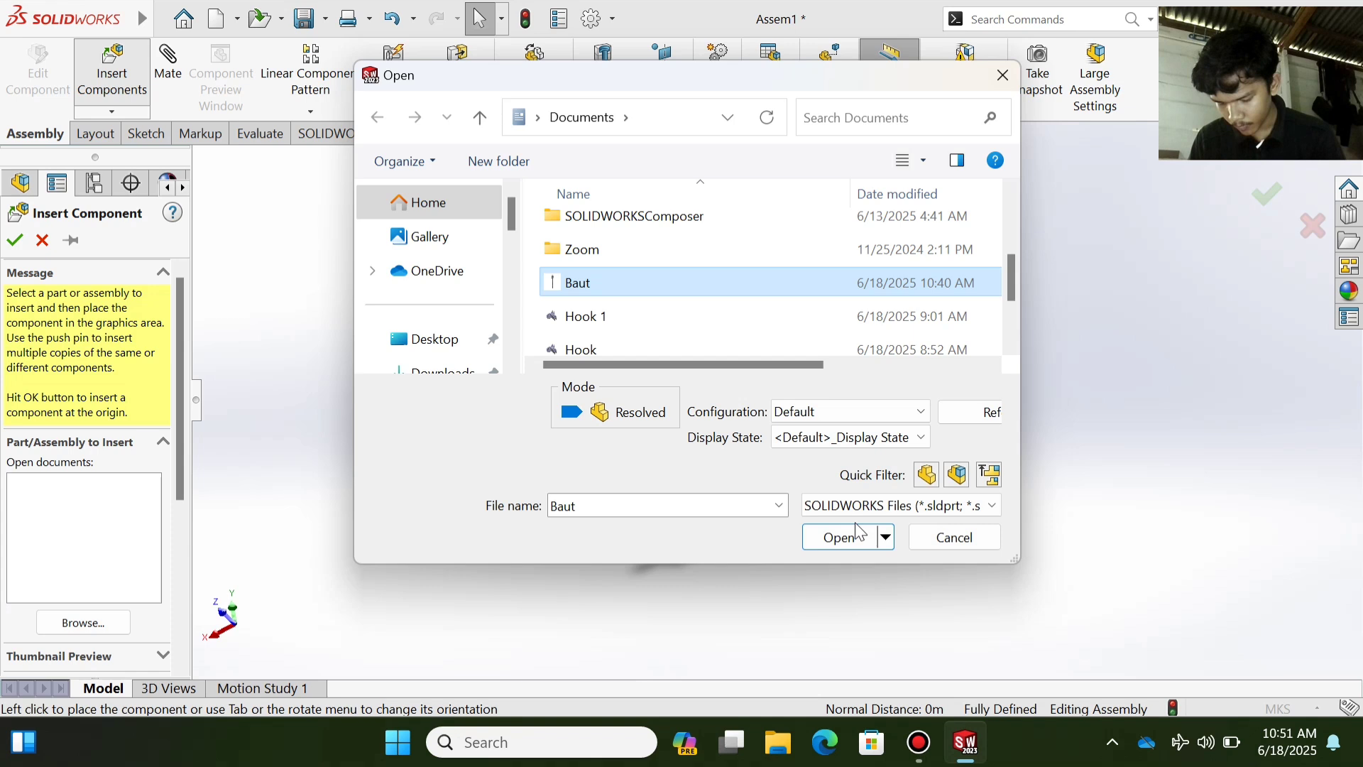
{"action": "left_click", "coordinate": [857, 531]}
{"action": "left_click", "coordinate": [504, 429]}
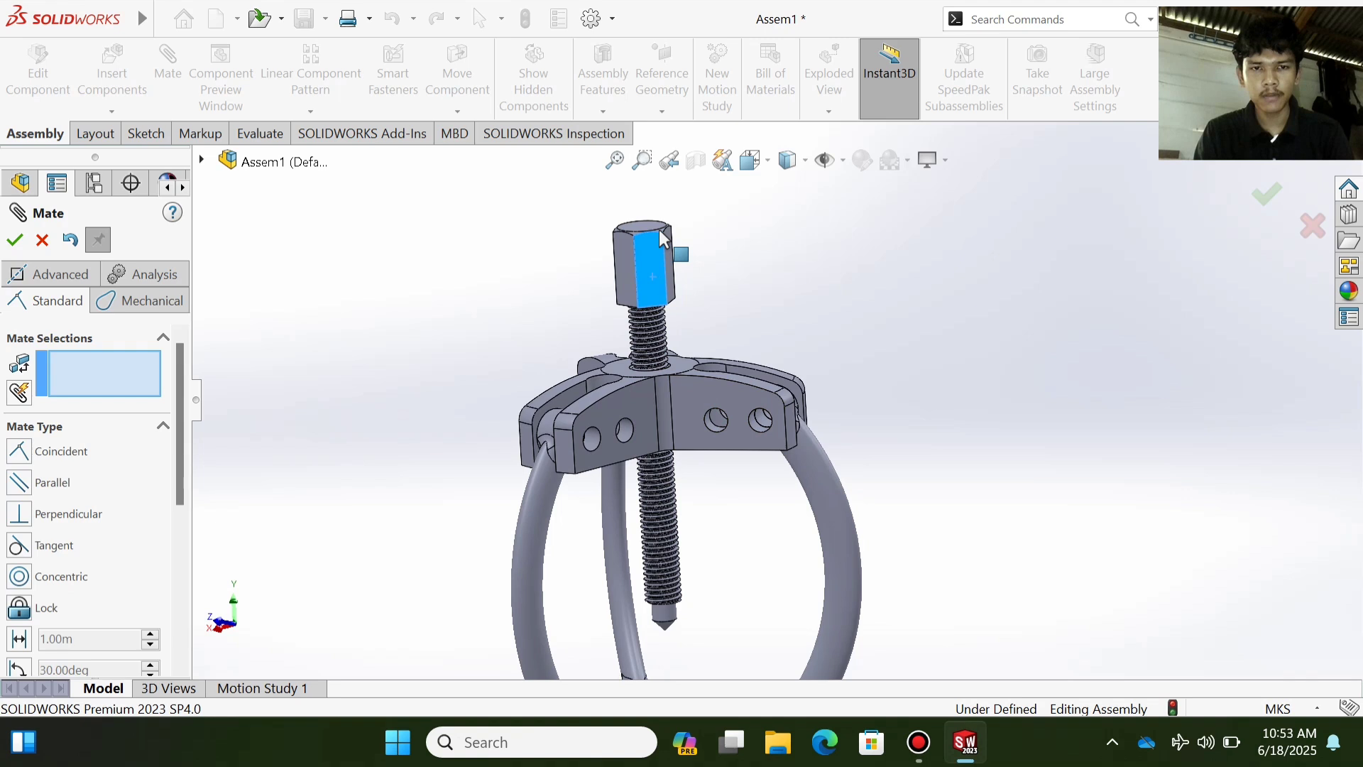
- Try a Screw mate for the bolt with a distance/revolution of 1.75 m
{"action": "left_click", "coordinate": [663, 239]}
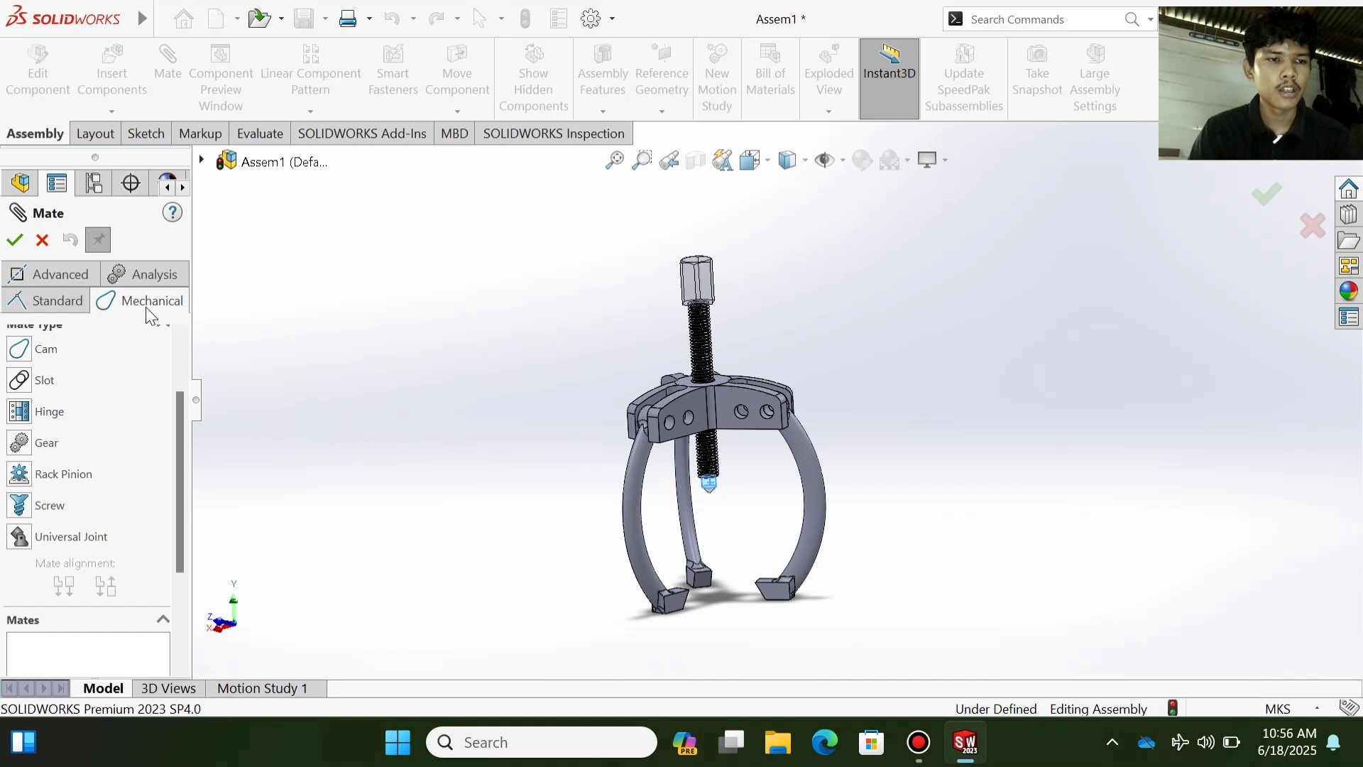
{"action": "left_click", "coordinate": [49, 505]}
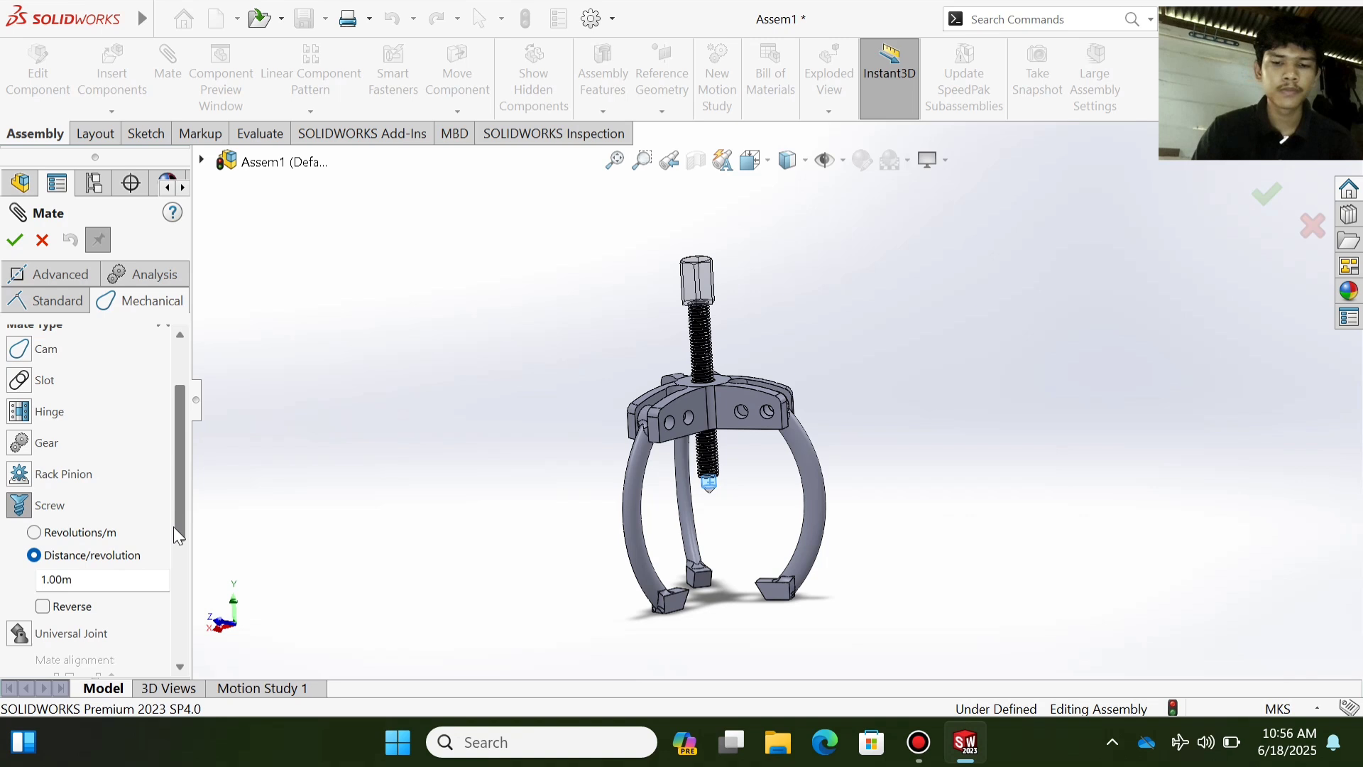
{"action": "type", "text": "1.74"}
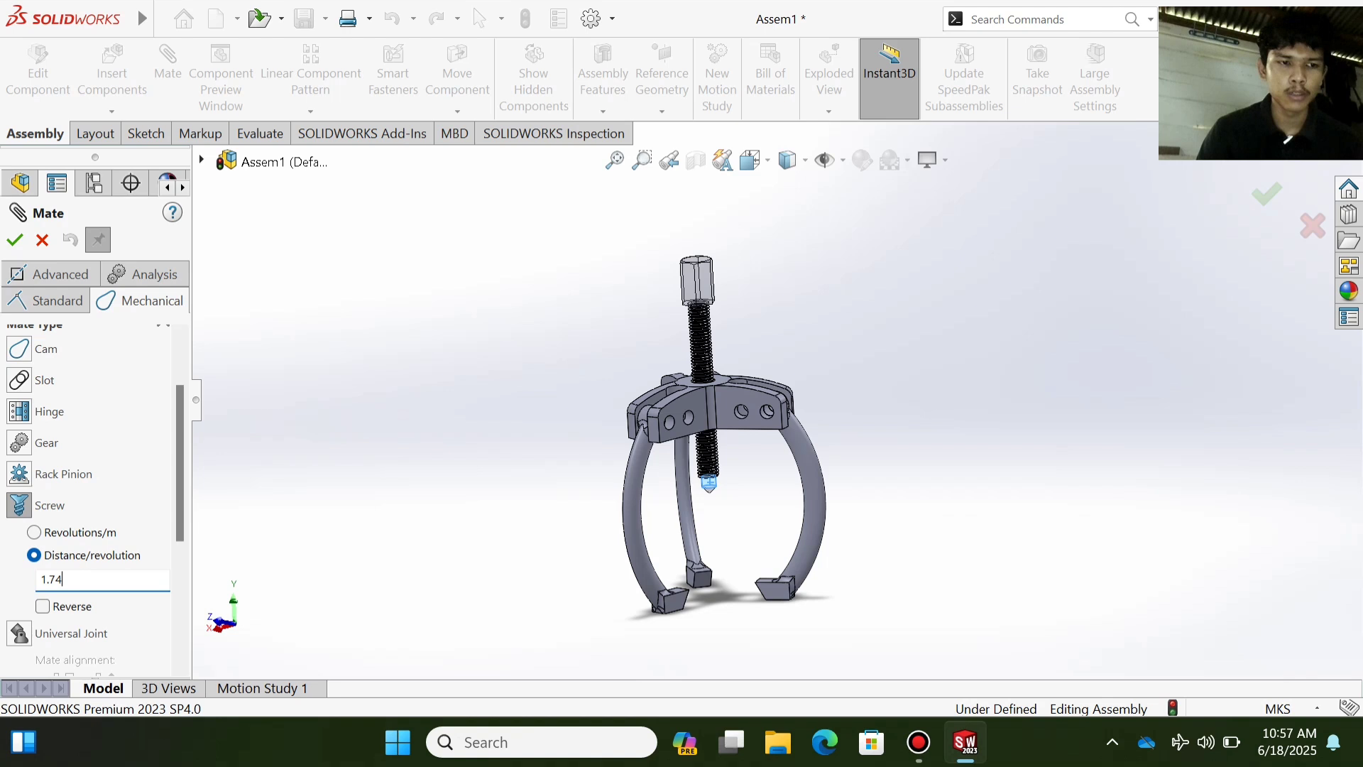
{"action": "key", "text": "BackSpace"}
{"action": "type", "text": "5"}
{"action": "key", "text": "Return"}
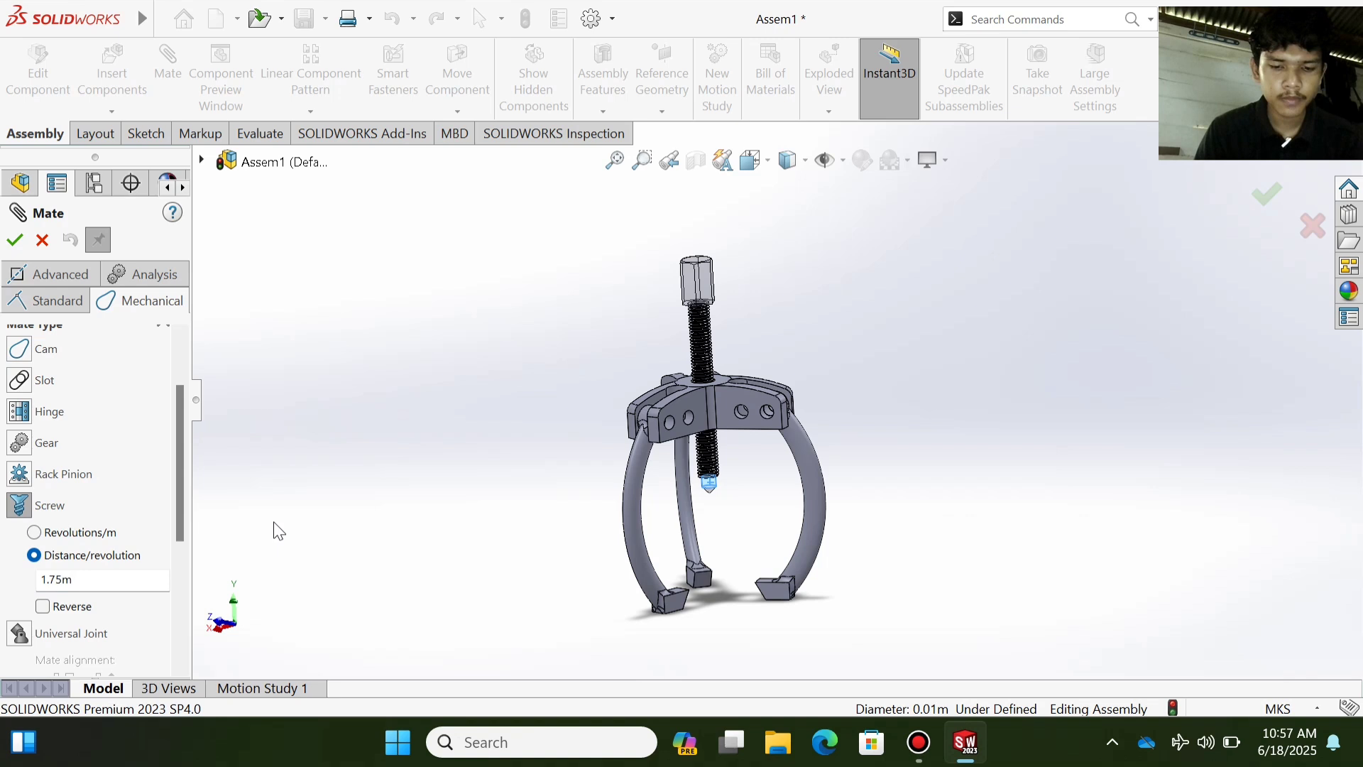
- Apply a reversed Screw mate between the bolt and the hook's threaded hole, using MMGS units and 1.00 mm distance per revolution
{"action": "scroll", "coordinate": [678, 416], "scroll_direction": "down", "scroll_amount": 6}
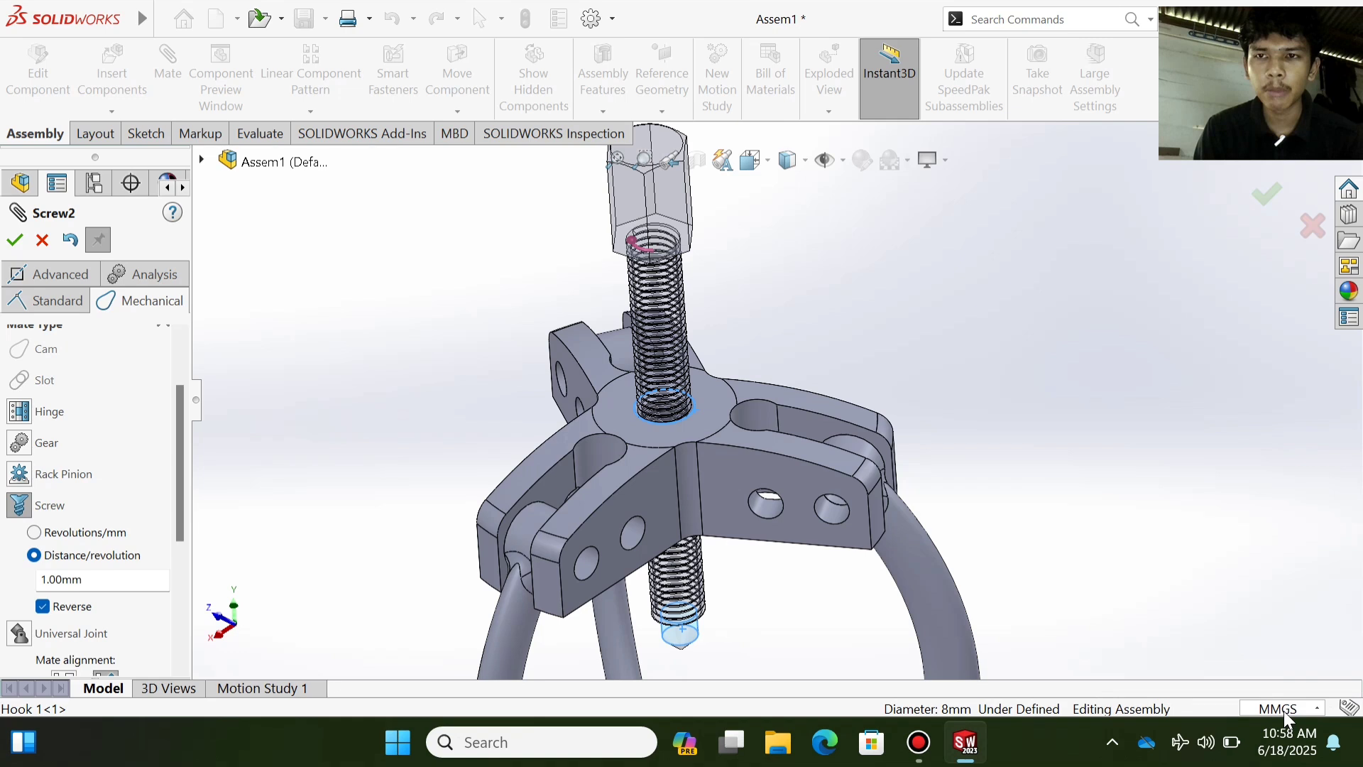
{"action": "key", "text": "Return"}
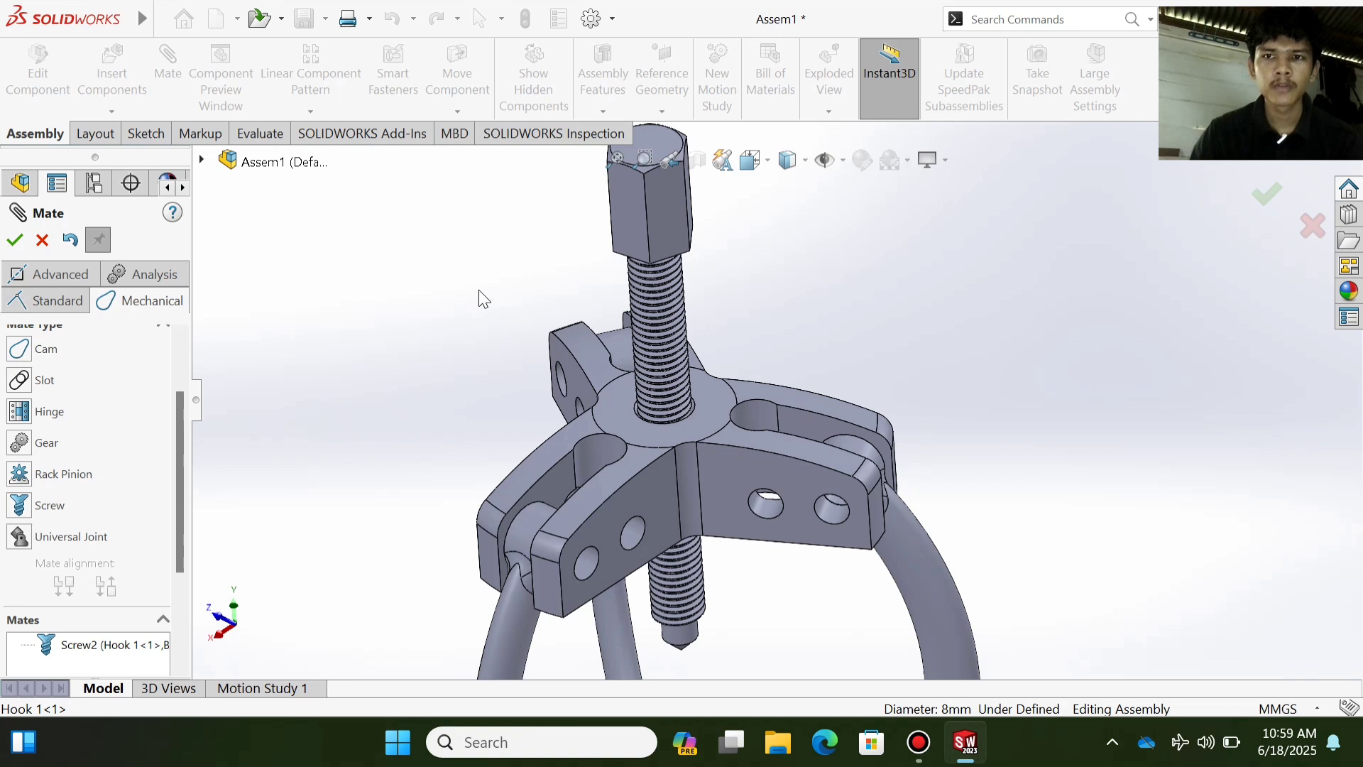
{"action": "key", "text": "Escape"}
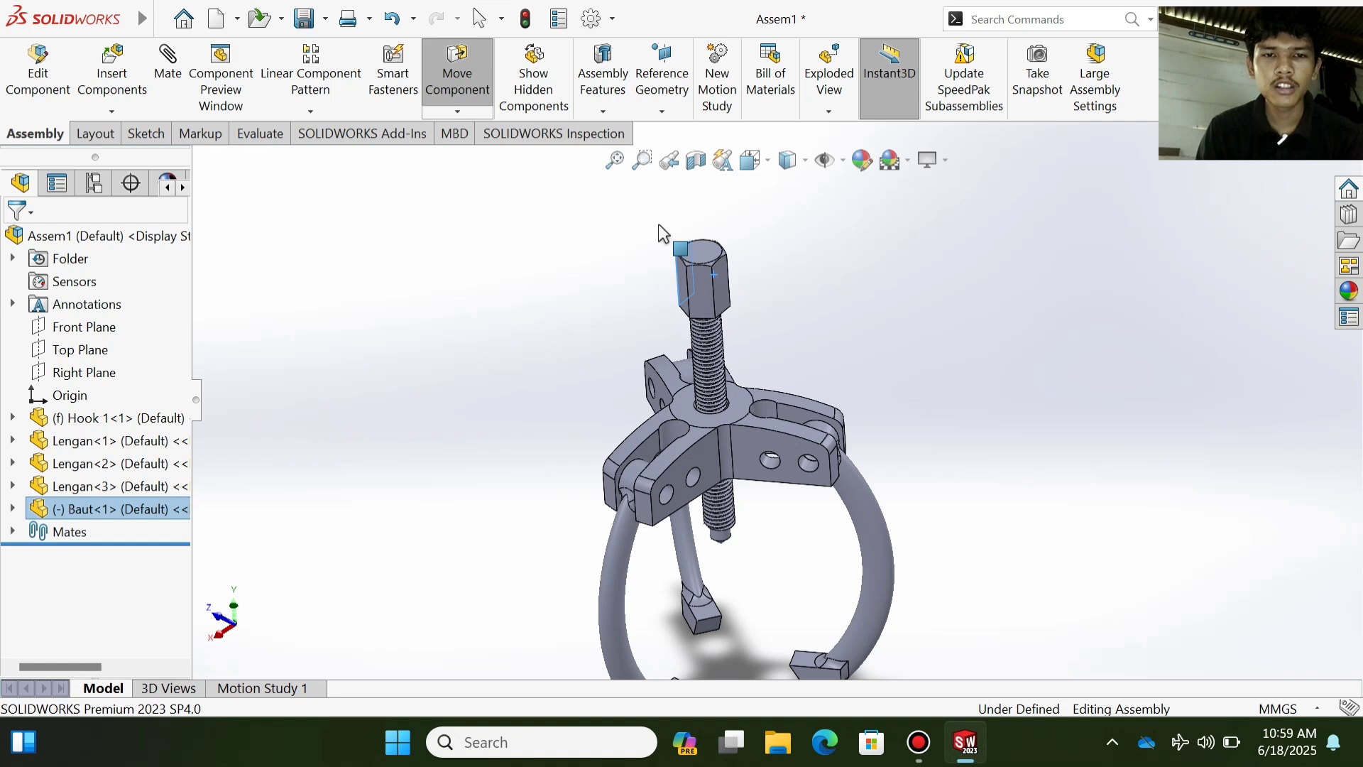
- Turn the bolt back and forth to check its screw motion through the hook's threaded hole
{"action": "left_click_drag", "start_coordinate": [659, 226], "coordinate": [658, 320]}
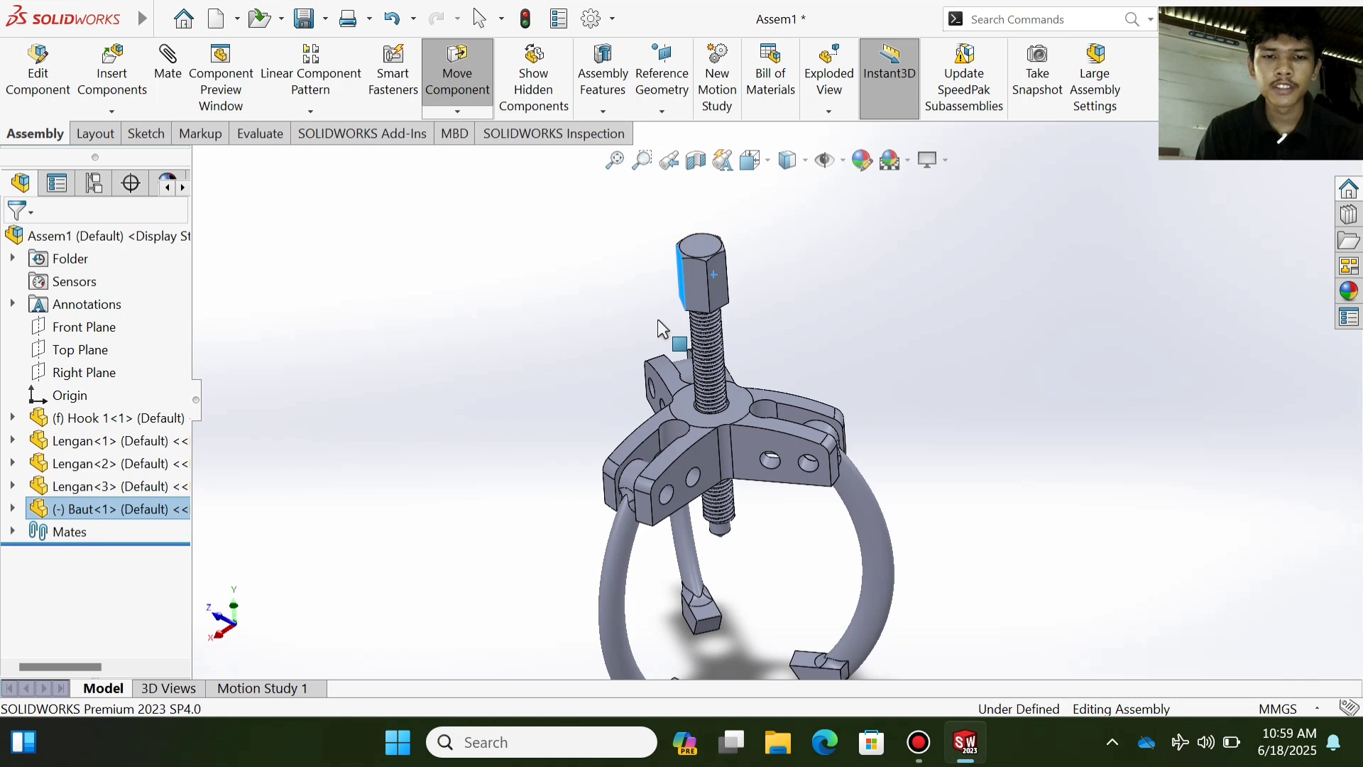
{"action": "left_click_drag", "start_coordinate": [657, 318], "coordinate": [766, 243]}
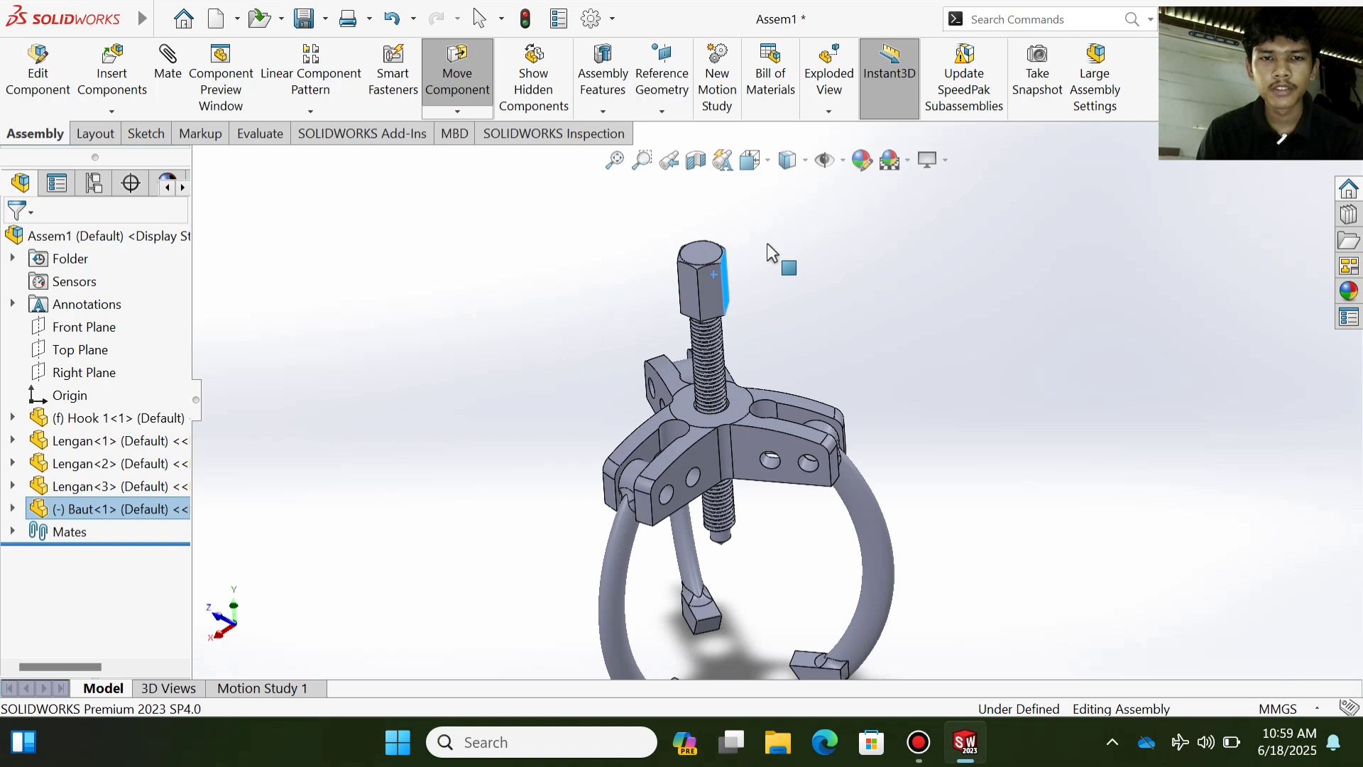
{"action": "left_click_drag", "start_coordinate": [767, 243], "coordinate": [789, 248]}
{"action": "scroll", "coordinate": [875, 505], "scroll_direction": "down", "scroll_amount": 1}
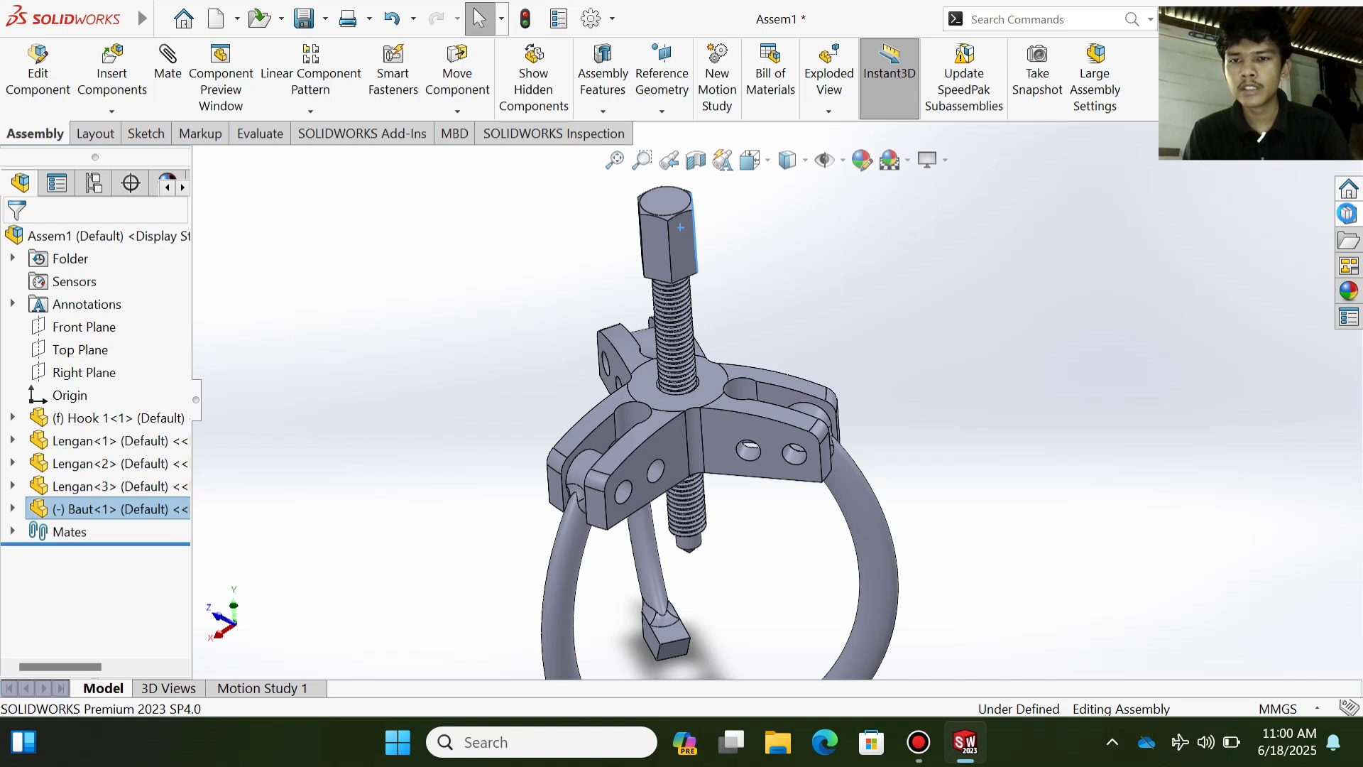
- Browse the Toolbox's ISO bolts and screws and open the ANSI Metric Bolts and Screws category
{"action": "left_click", "coordinate": [1347, 213]}
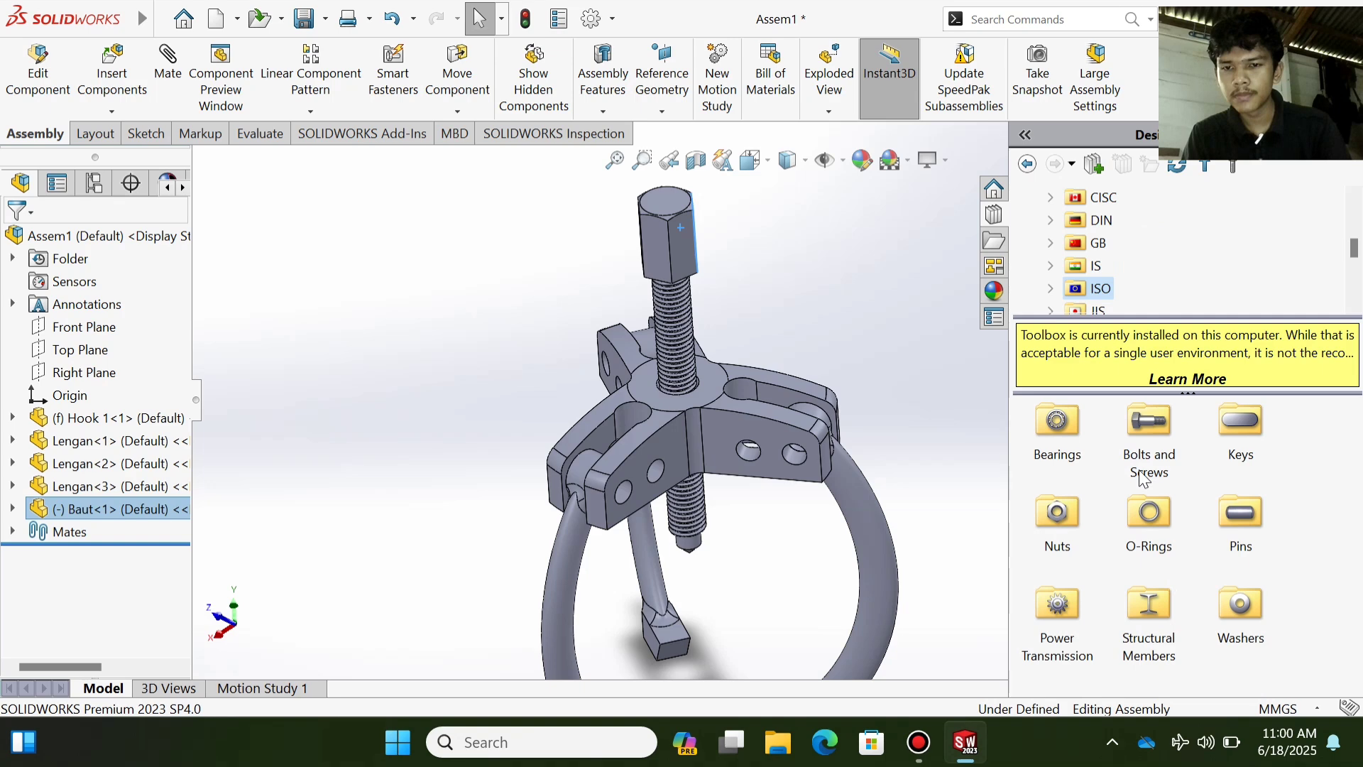
{"action": "double_click", "coordinate": [1143, 474]}
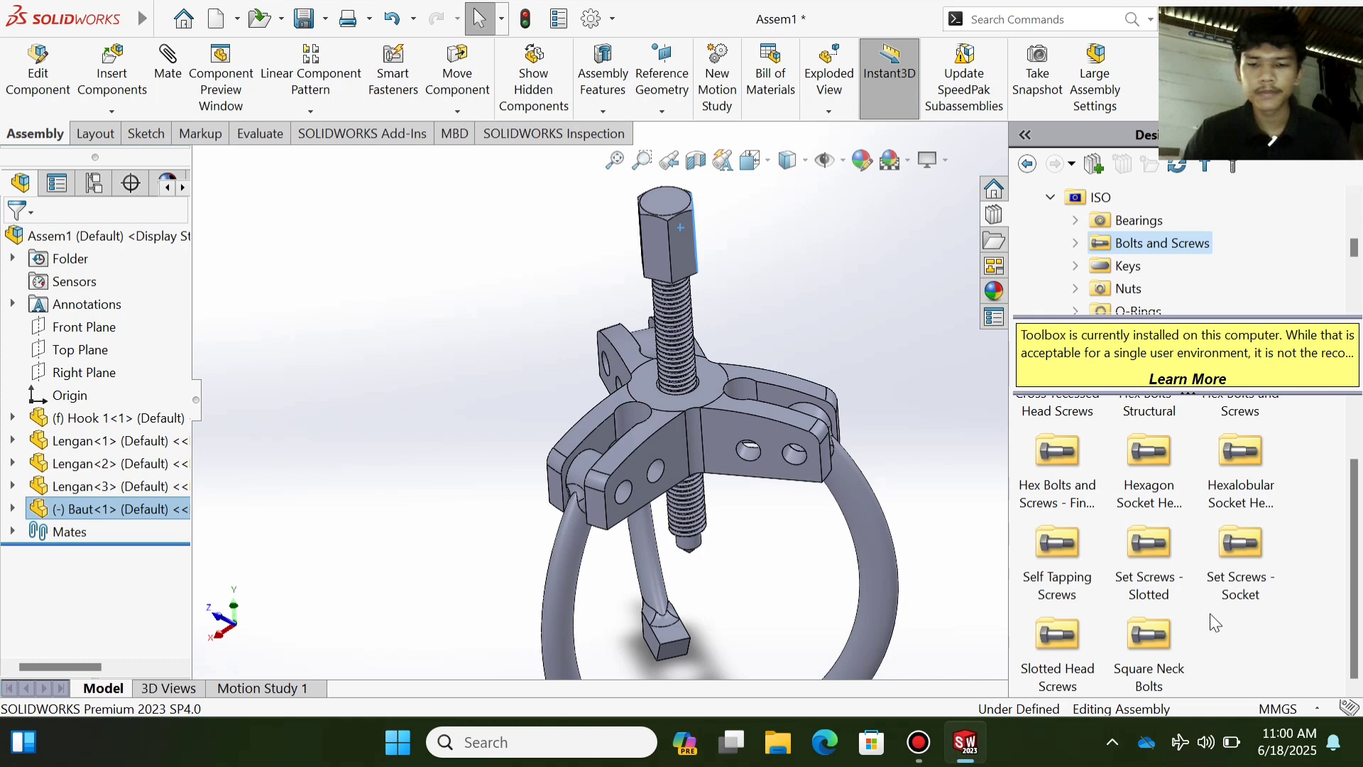
{"action": "scroll", "coordinate": [1138, 252], "scroll_direction": "up", "scroll_amount": 3}
{"action": "left_click", "coordinate": [1124, 243]}
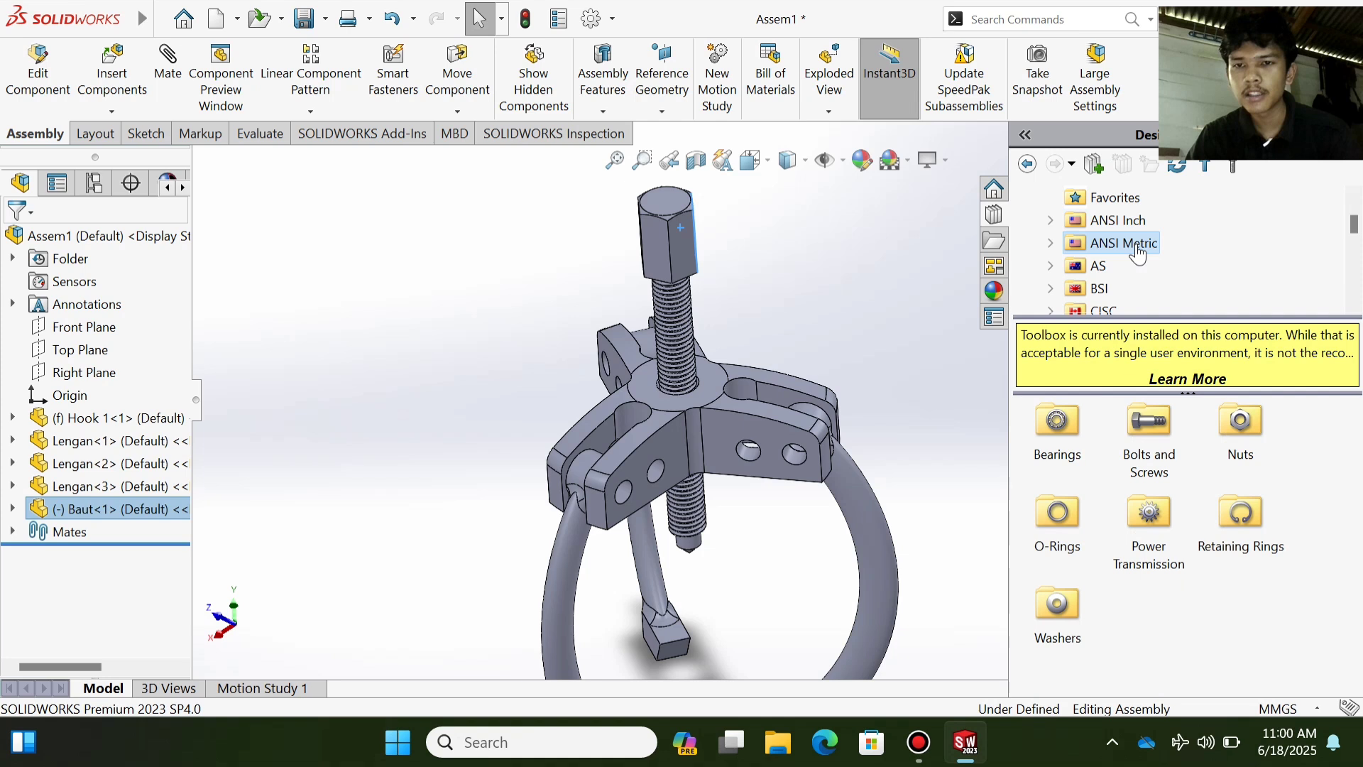
{"action": "double_click", "coordinate": [1148, 426]}
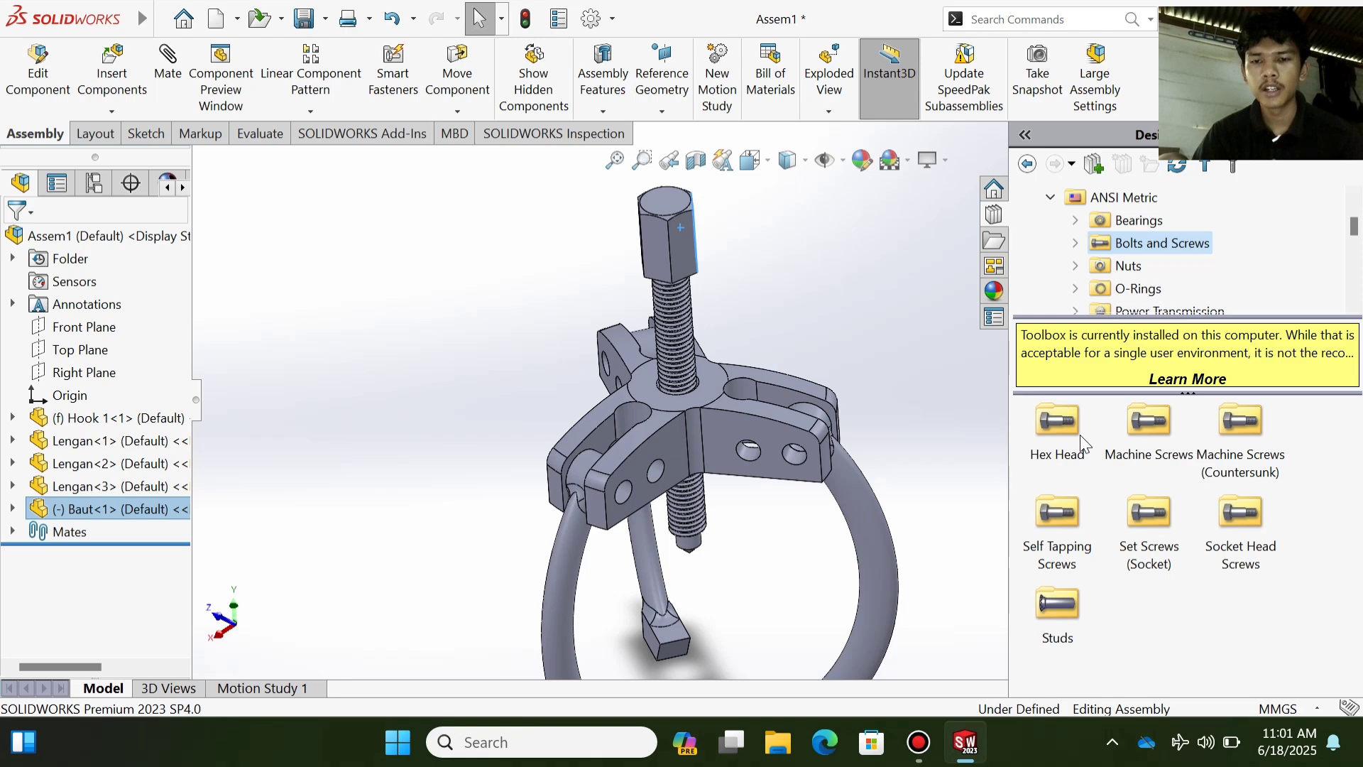
- Place Formed Hex Screws from the ANSI Metric Hex Head set through the outer holes of the three hook legs
{"action": "left_click_drag", "start_coordinate": [1082, 443], "coordinate": [825, 489]}
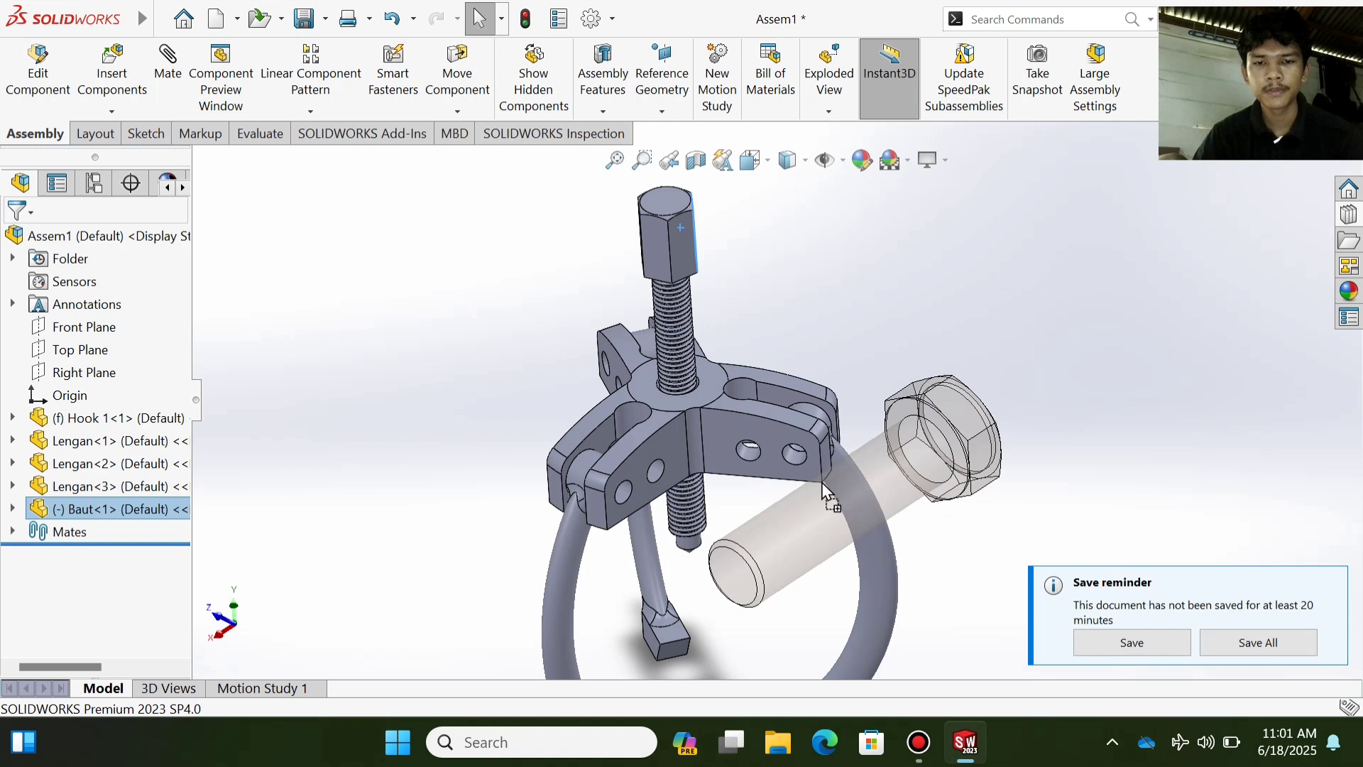
{"action": "left_click_drag", "start_coordinate": [825, 489], "coordinate": [798, 450]}
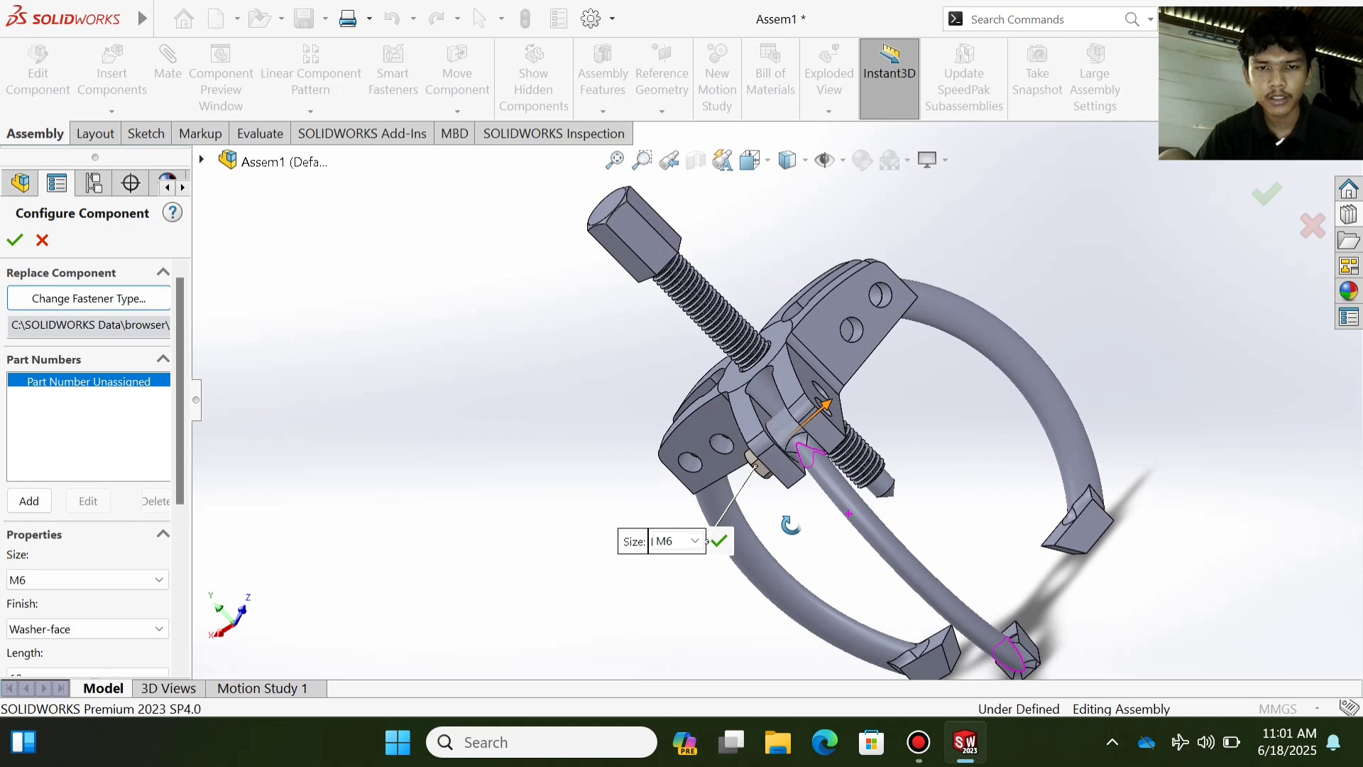
{"action": "middle_click_drag", "start_coordinate": [791, 526], "coordinate": [615, 553]}
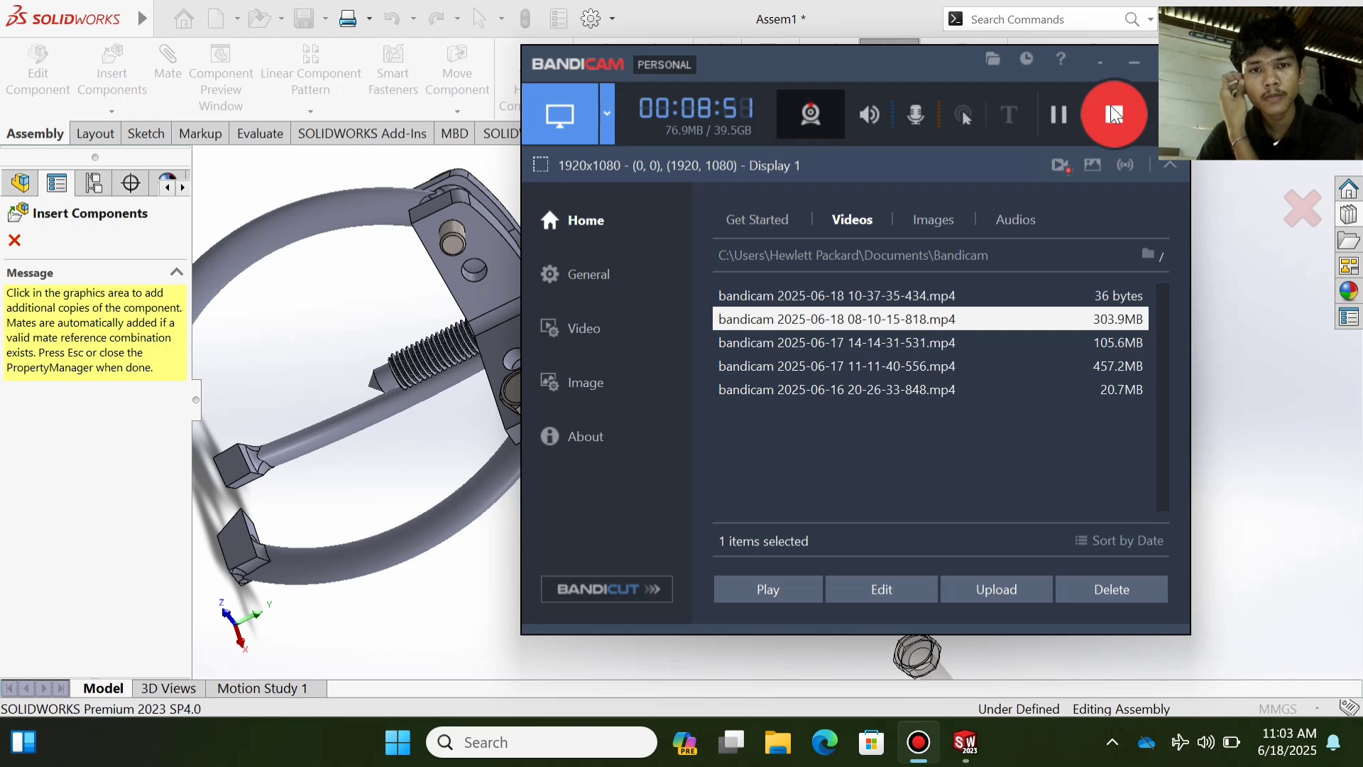
{"action": "left_click", "coordinate": [1114, 114]}
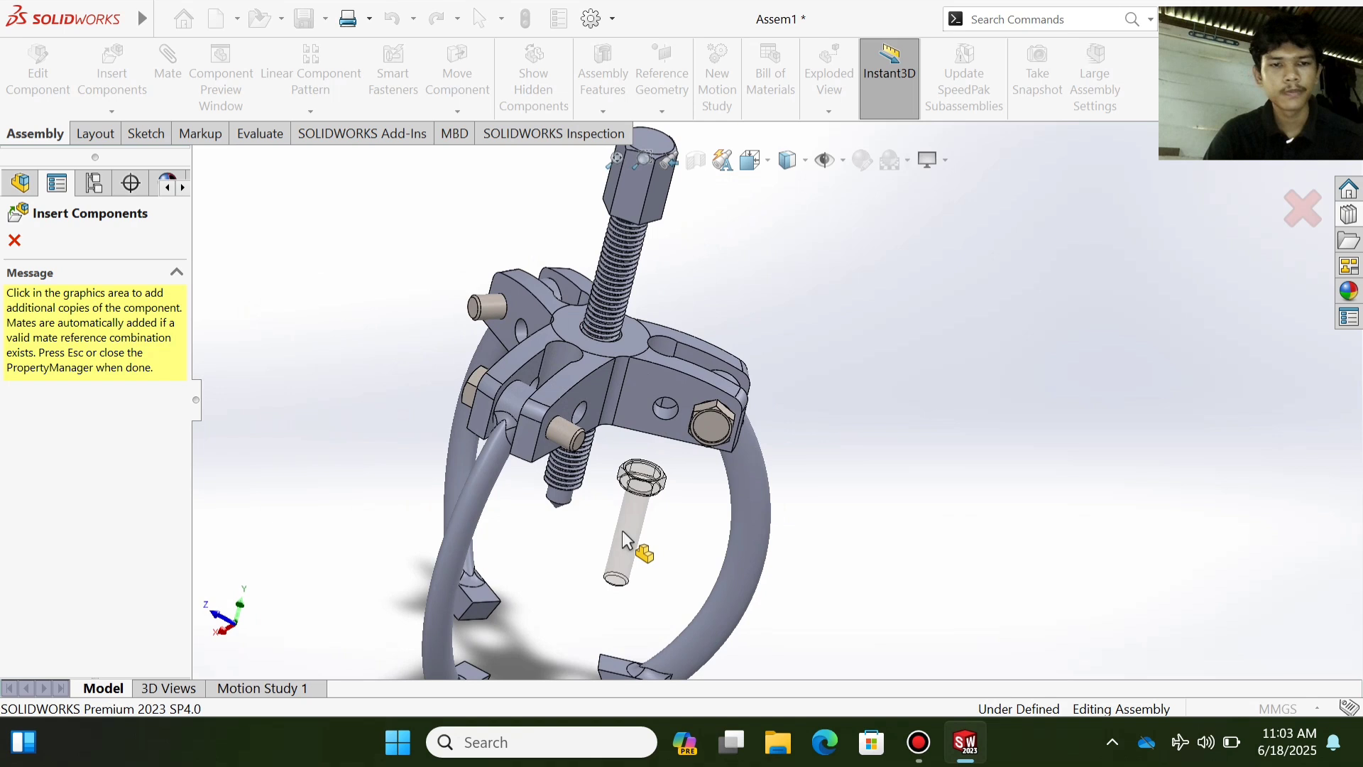
{"action": "key", "text": "Escape"}
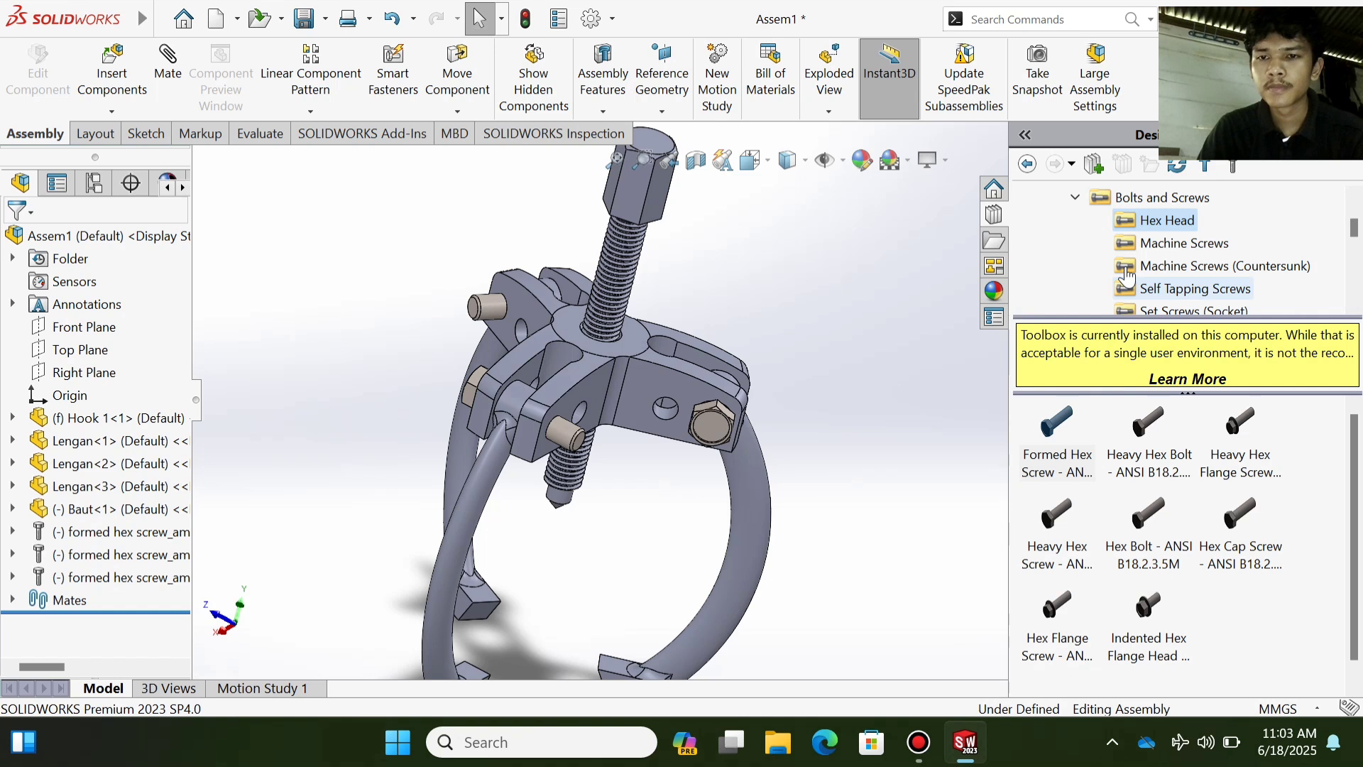
- Insert an ANSI Metric Hex Flange Nut from the Toolbox onto the protruding end of one hex screw
{"action": "left_click", "coordinate": [1026, 164]}
{"action": "left_click", "coordinate": [1026, 164]}
{"action": "left_click", "coordinate": [1240, 429]}
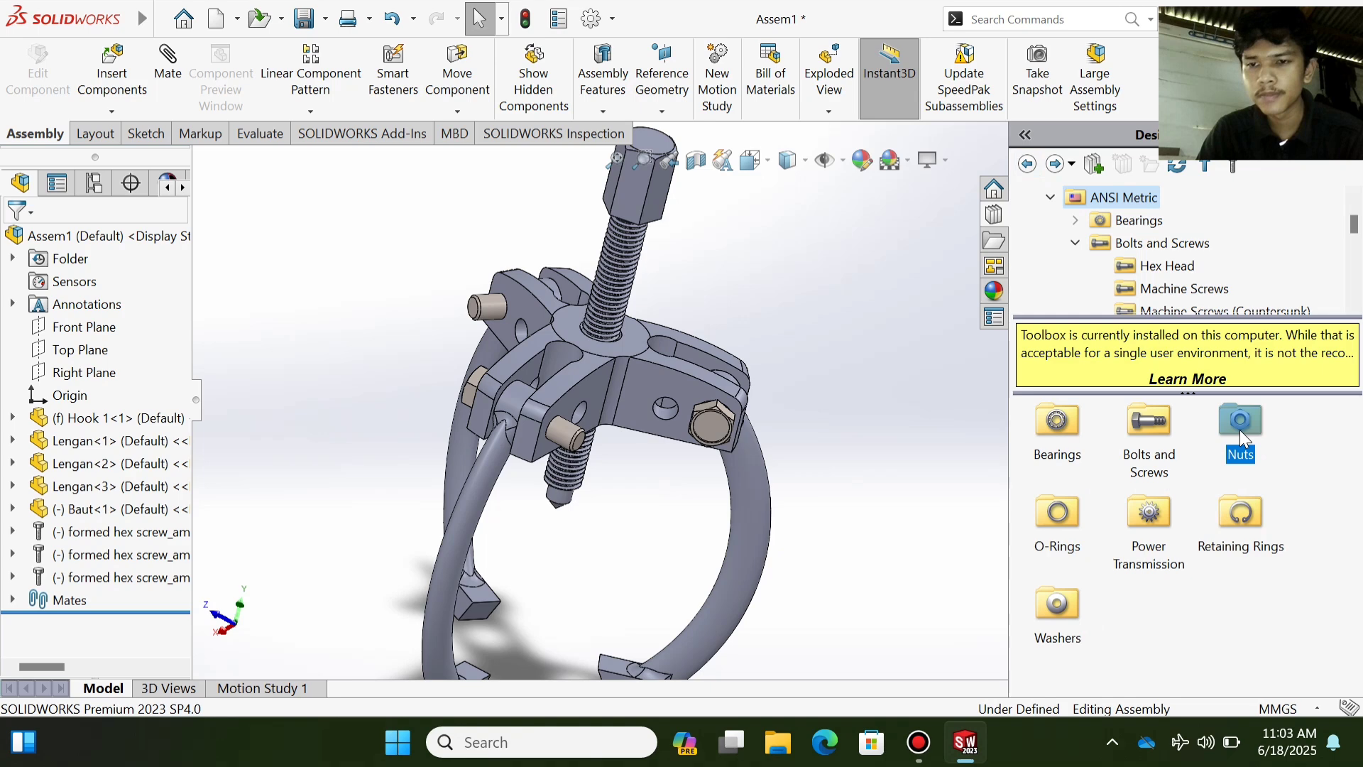
{"action": "double_click", "coordinate": [1239, 429]}
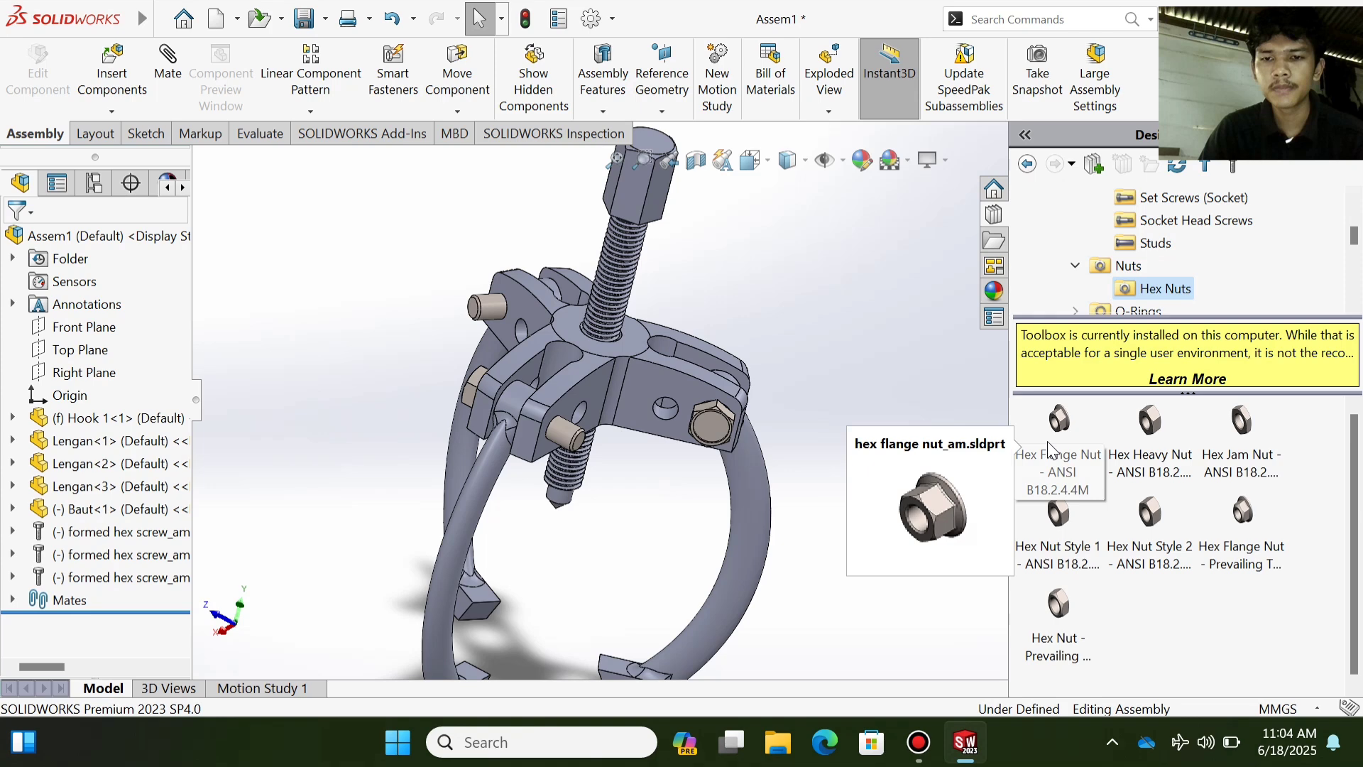
{"action": "left_click_drag", "start_coordinate": [1049, 443], "coordinate": [556, 426]}
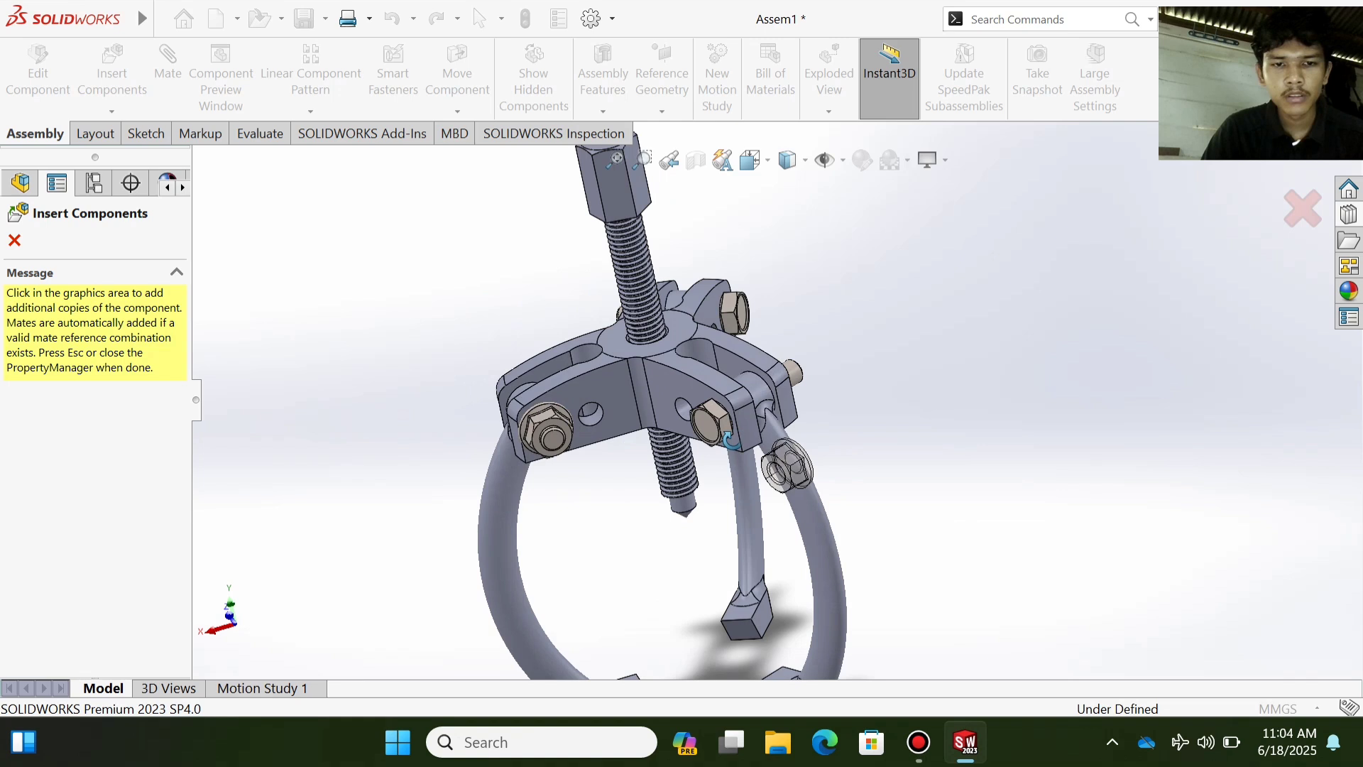
- Fit Hex Flange Nuts onto the ends of the remaining two hex screws and finish inserting components
{"action": "middle_click_drag", "start_coordinate": [785, 466], "coordinate": [701, 408]}
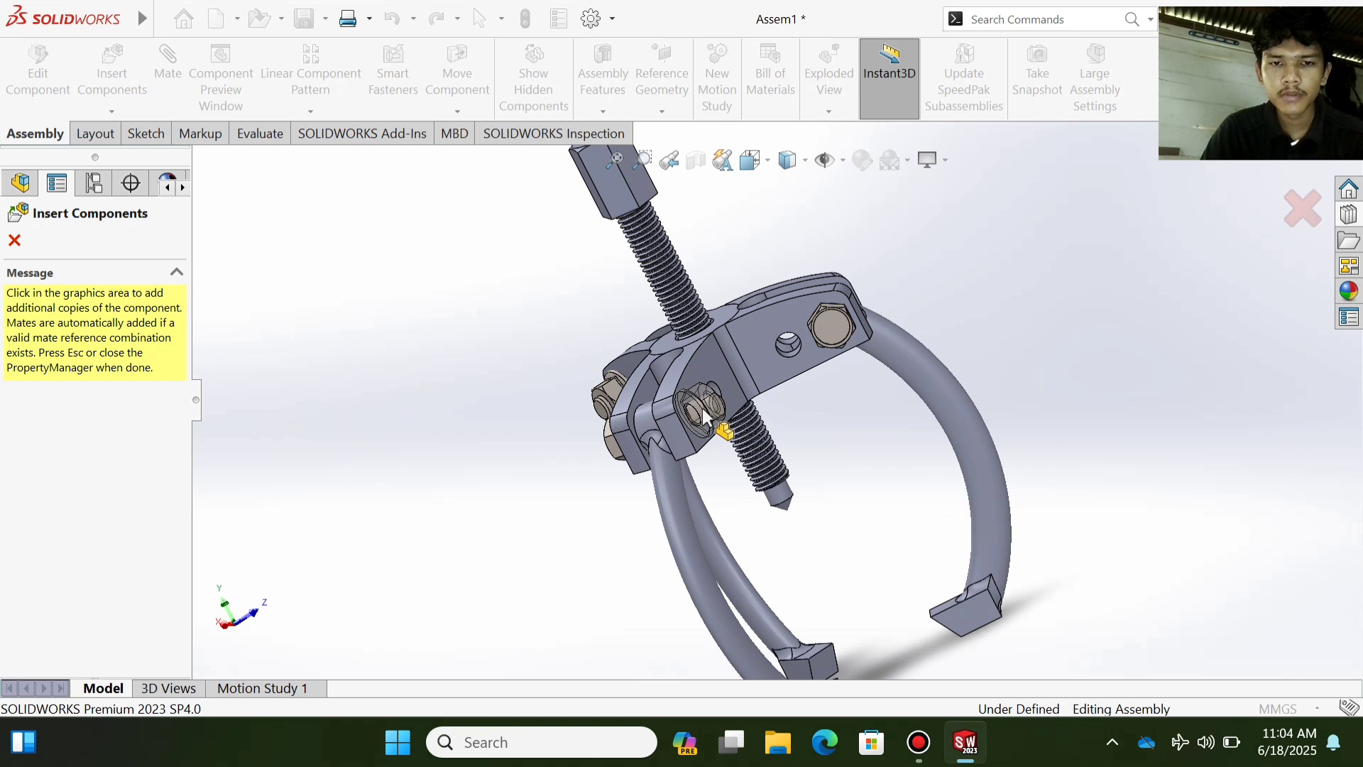
{"action": "left_click", "coordinate": [702, 407]}
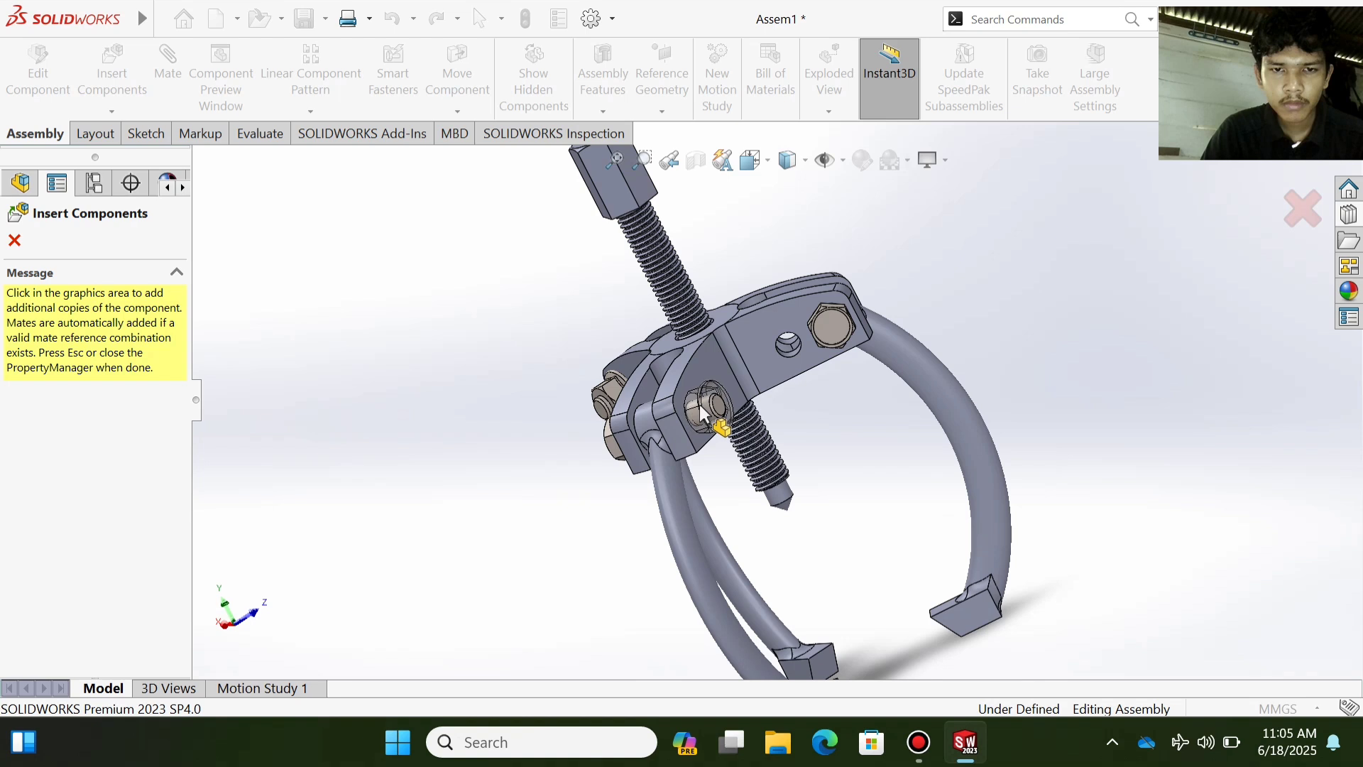
{"action": "middle_click_drag", "start_coordinate": [703, 412], "coordinate": [762, 497]}
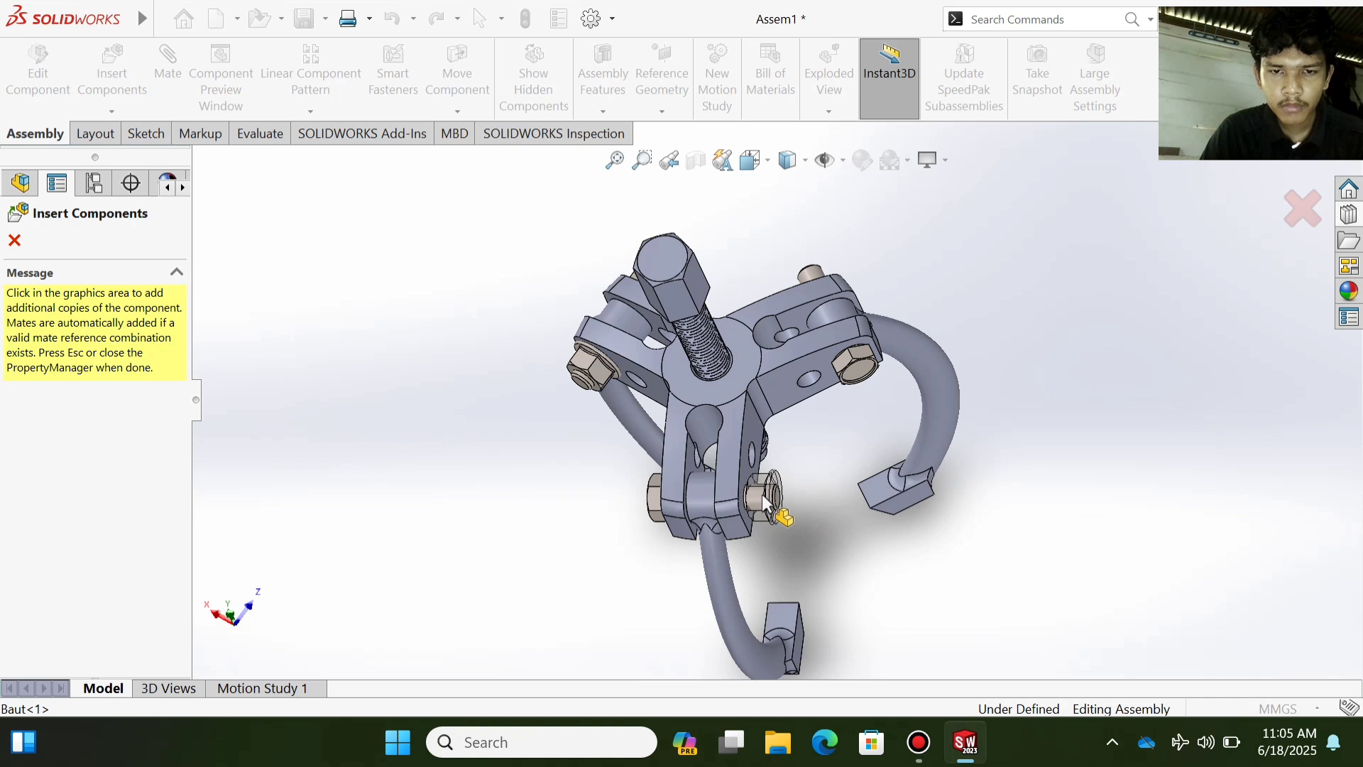
{"action": "key", "text": "Escape"}
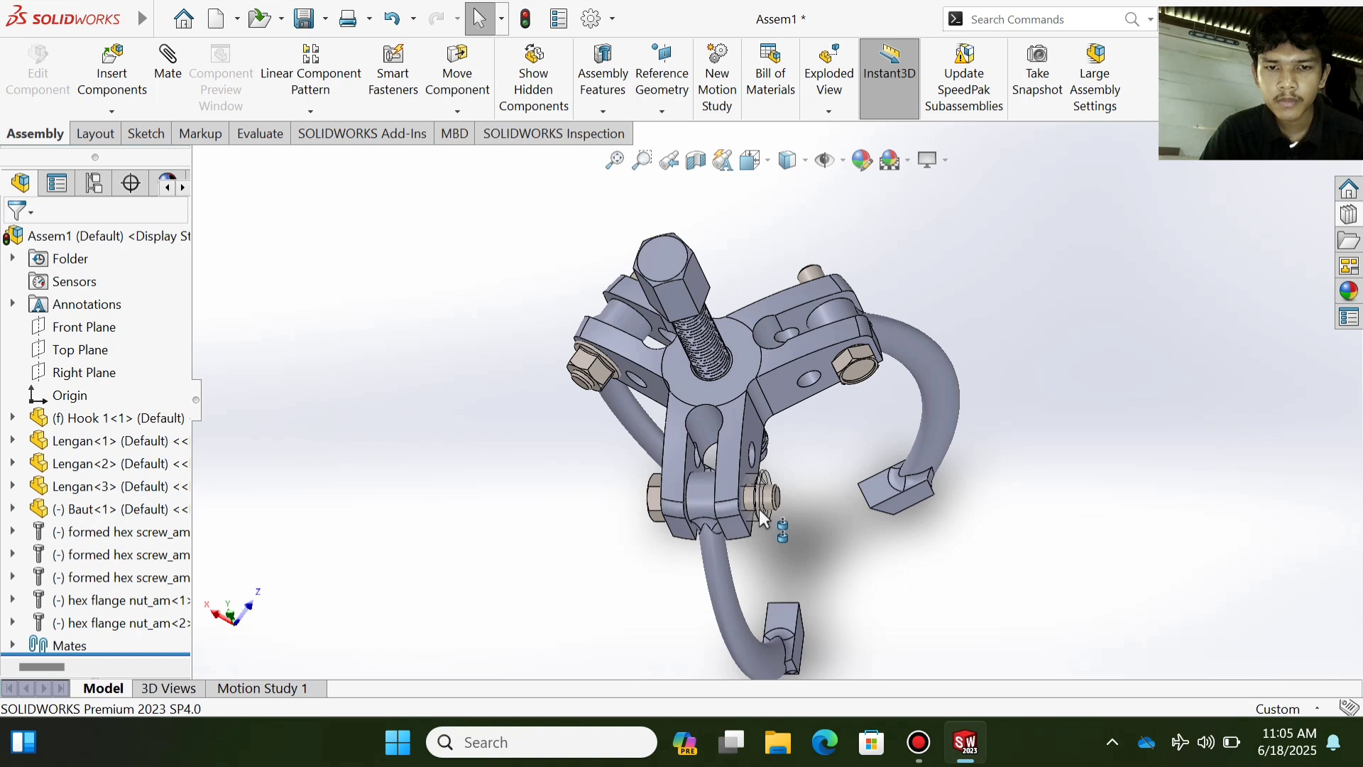
{"action": "double_click", "coordinate": [759, 509]}
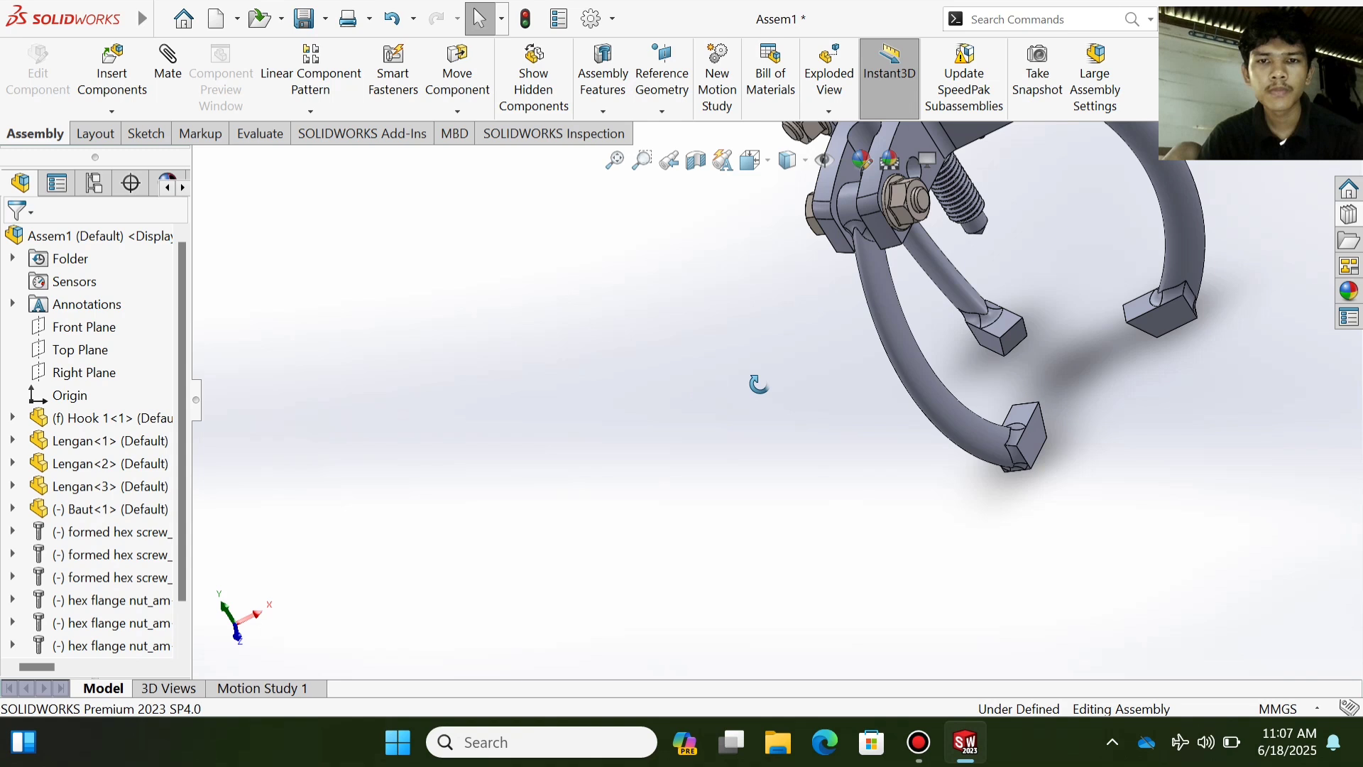
- Assign a red colour (RGB 255, 0, 0) at component level to the arms Lengan<1> and Lengan<2>
{"action": "middle_click_drag", "start_coordinate": [758, 384], "coordinate": [741, 532]}
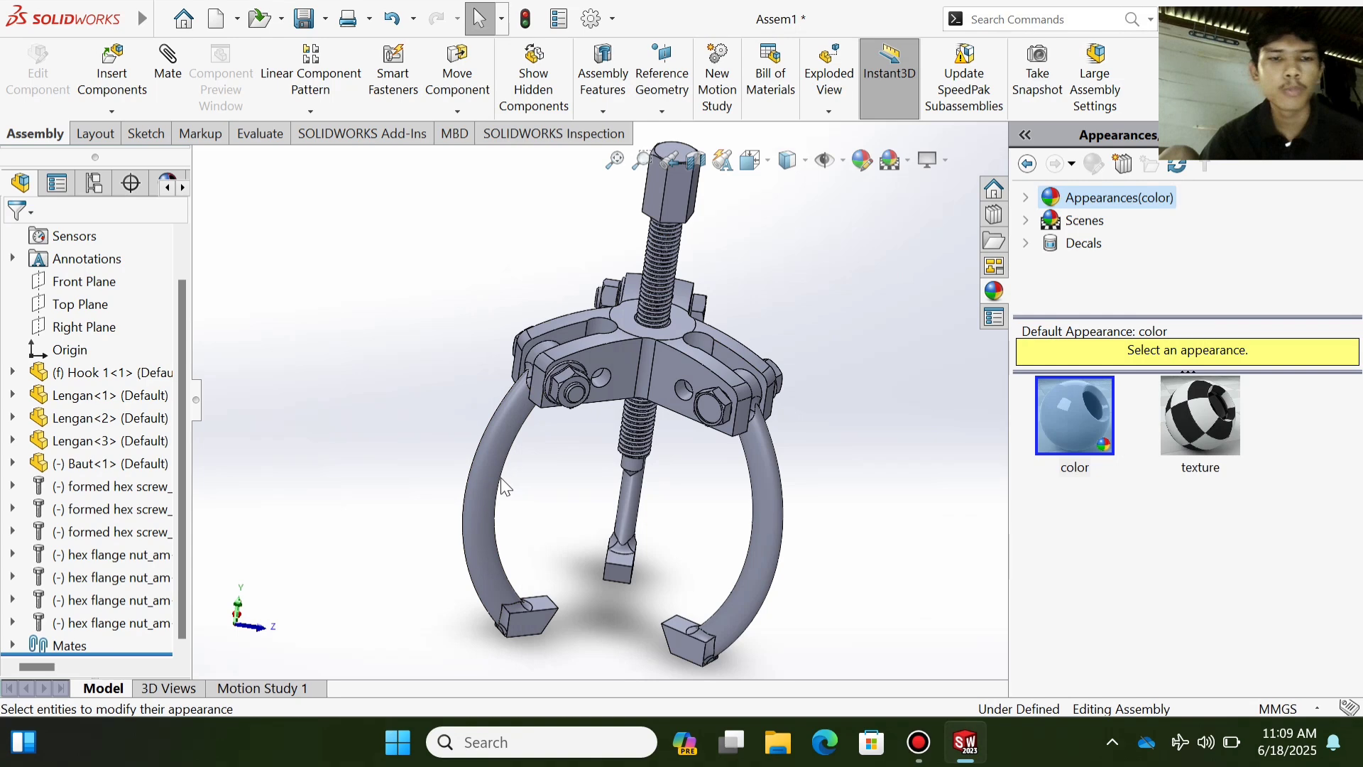
{"action": "left_click", "coordinate": [499, 482]}
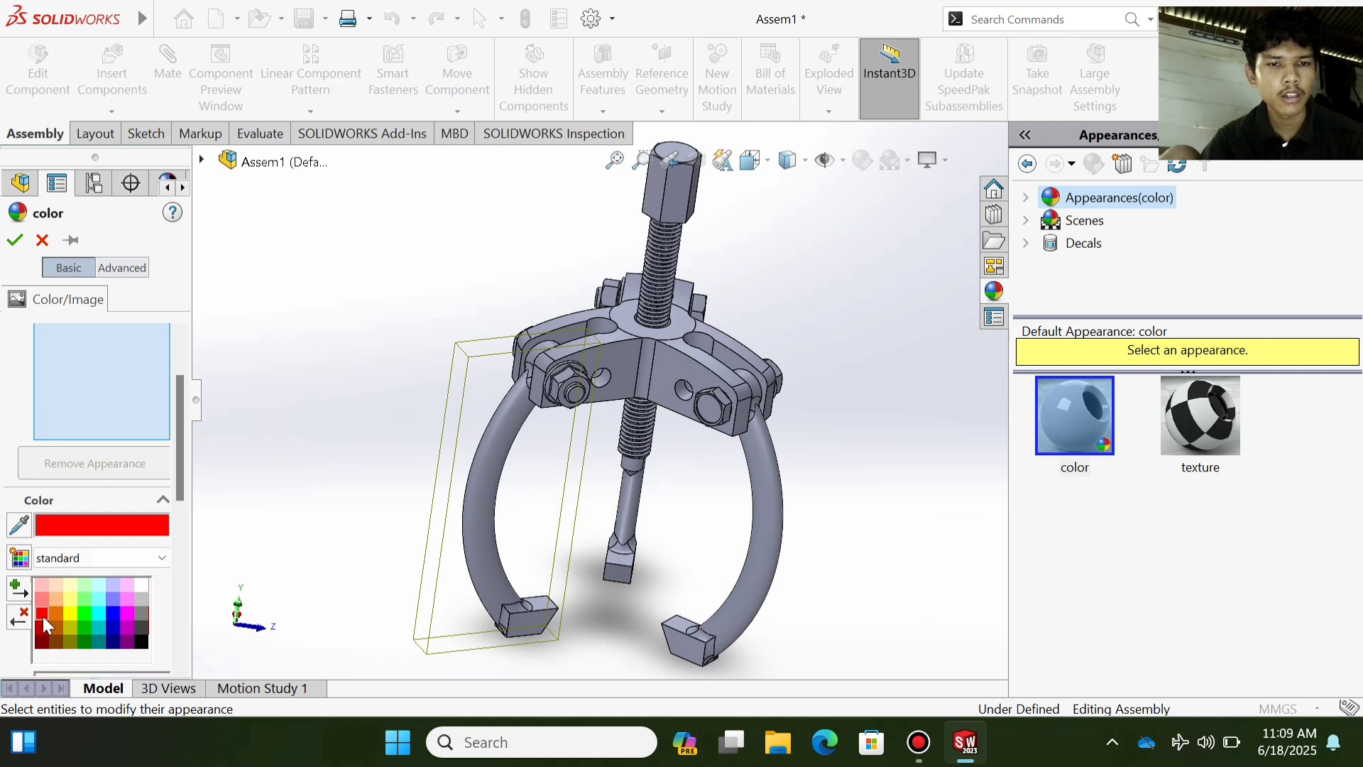
{"action": "scroll", "coordinate": [122, 481], "scroll_direction": "down", "scroll_amount": 5}
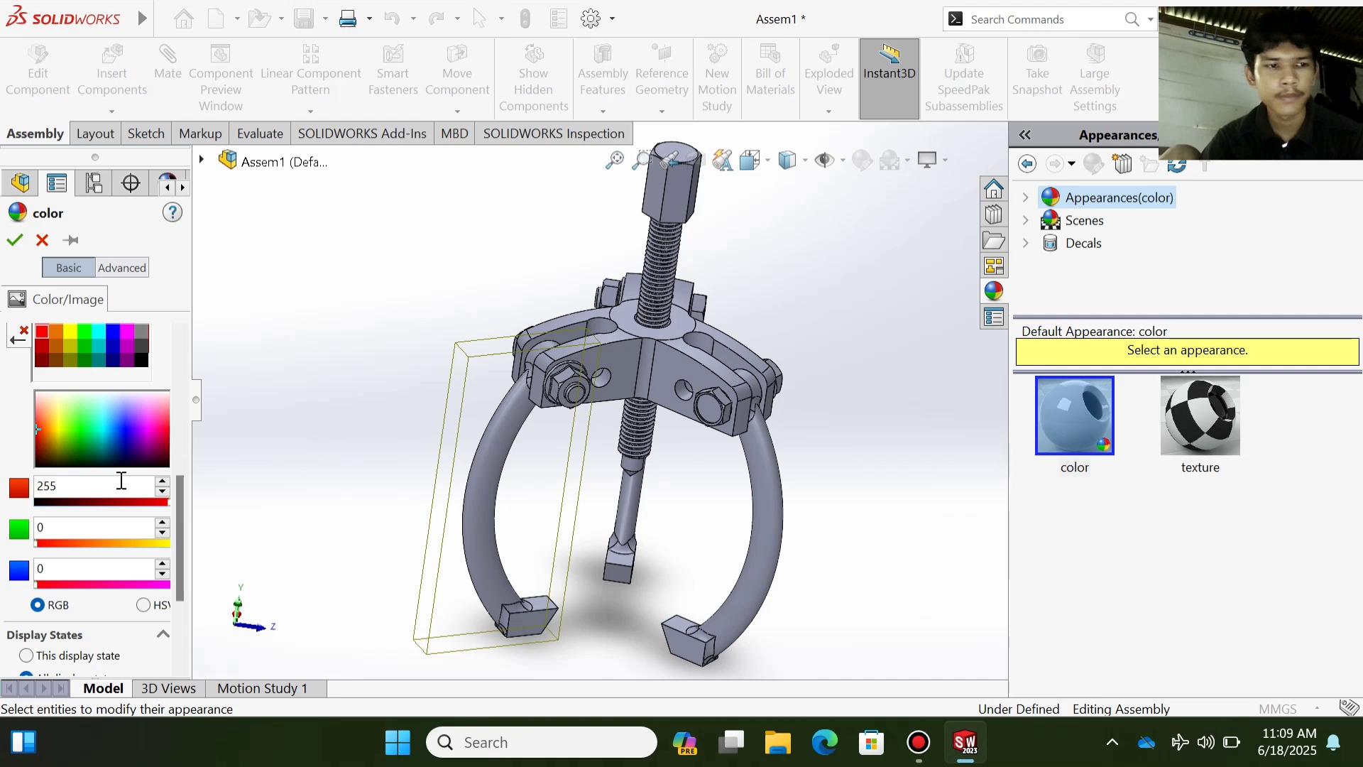
{"action": "scroll", "coordinate": [98, 323], "scroll_direction": "up", "scroll_amount": 5}
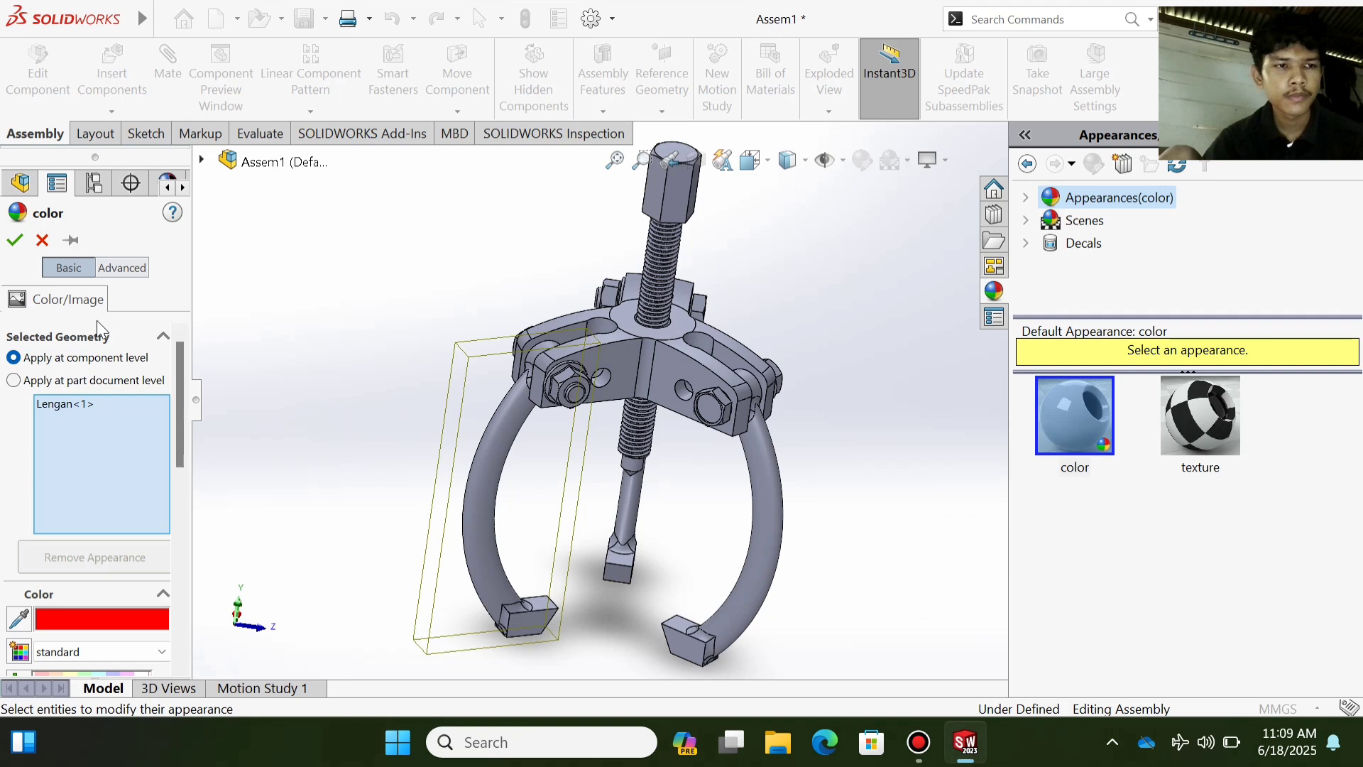
{"action": "left_click", "coordinate": [779, 390]}
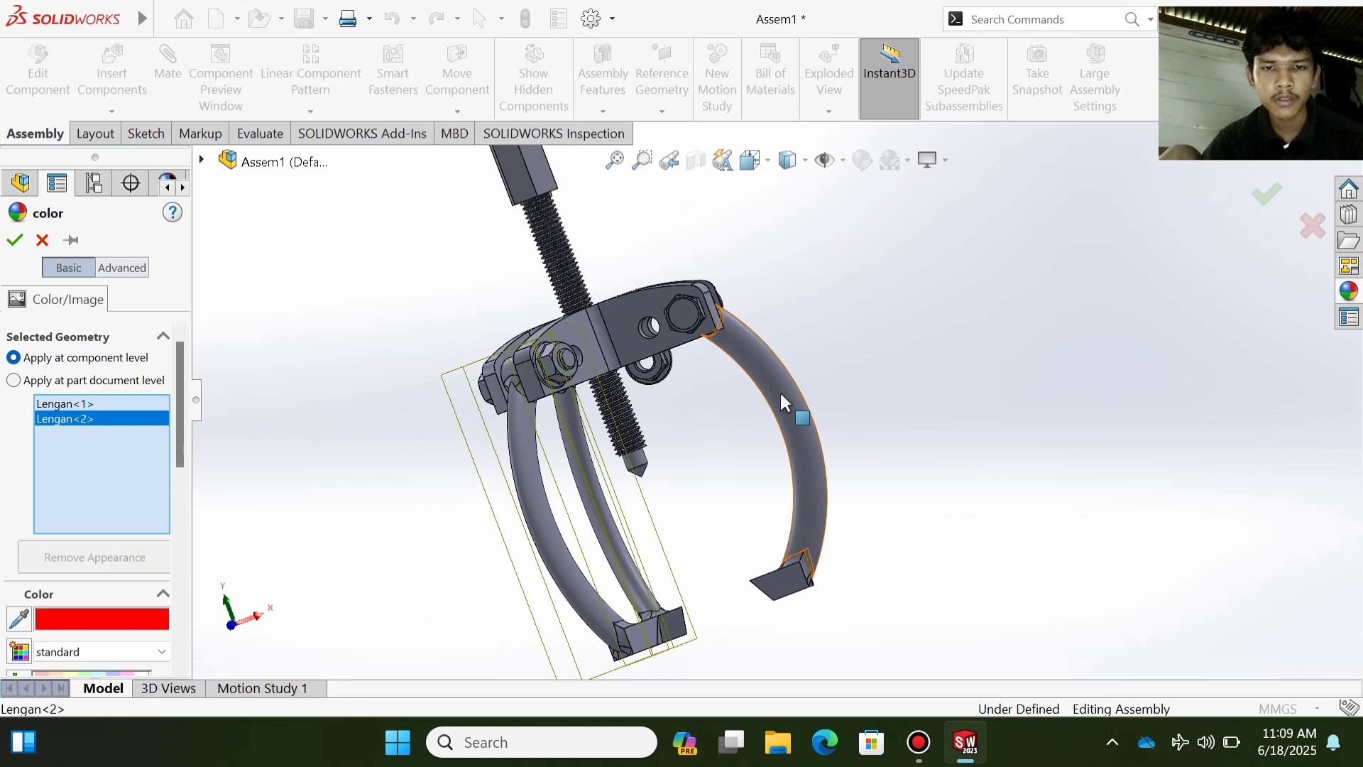